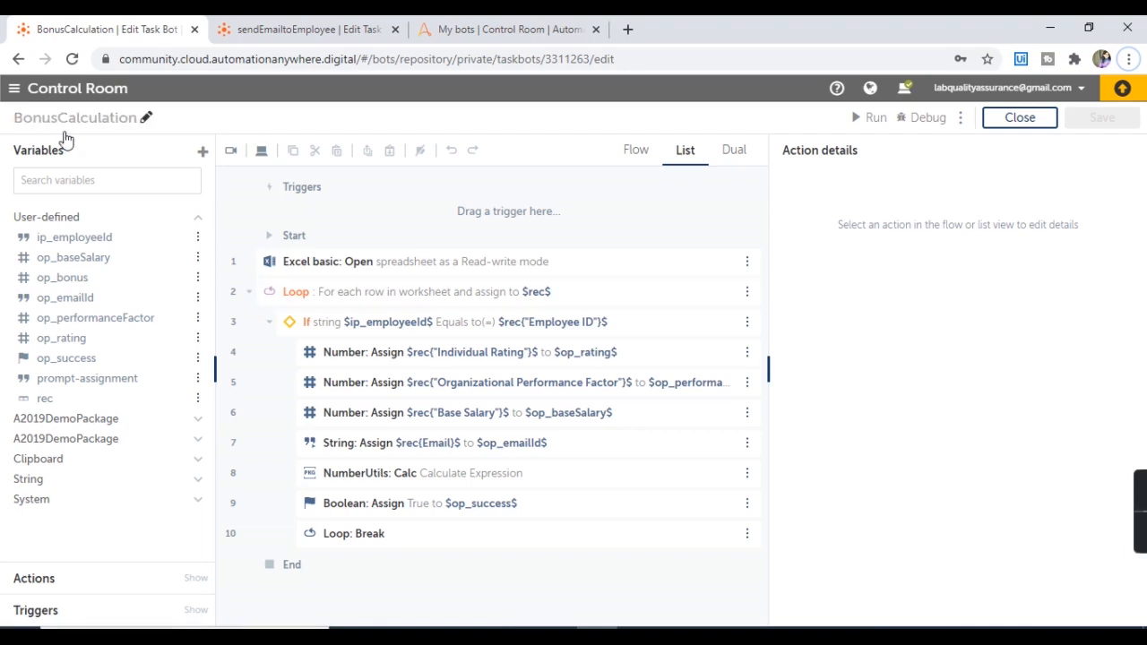
- Look over the sendEmailtoEmployee and BonusCalculation bots, and inspect the settings of BonusCalculation's ip_employeeId variable
{"action": "key", "text": "ctrl+Tab"}
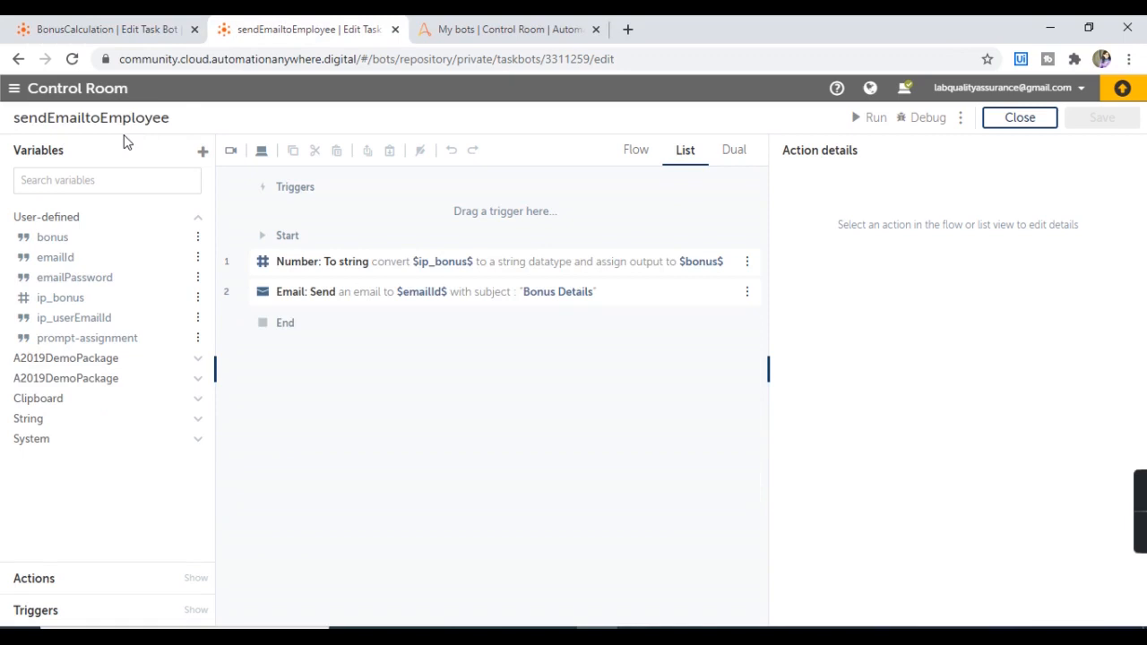
{"action": "left_click", "coordinate": [105, 27]}
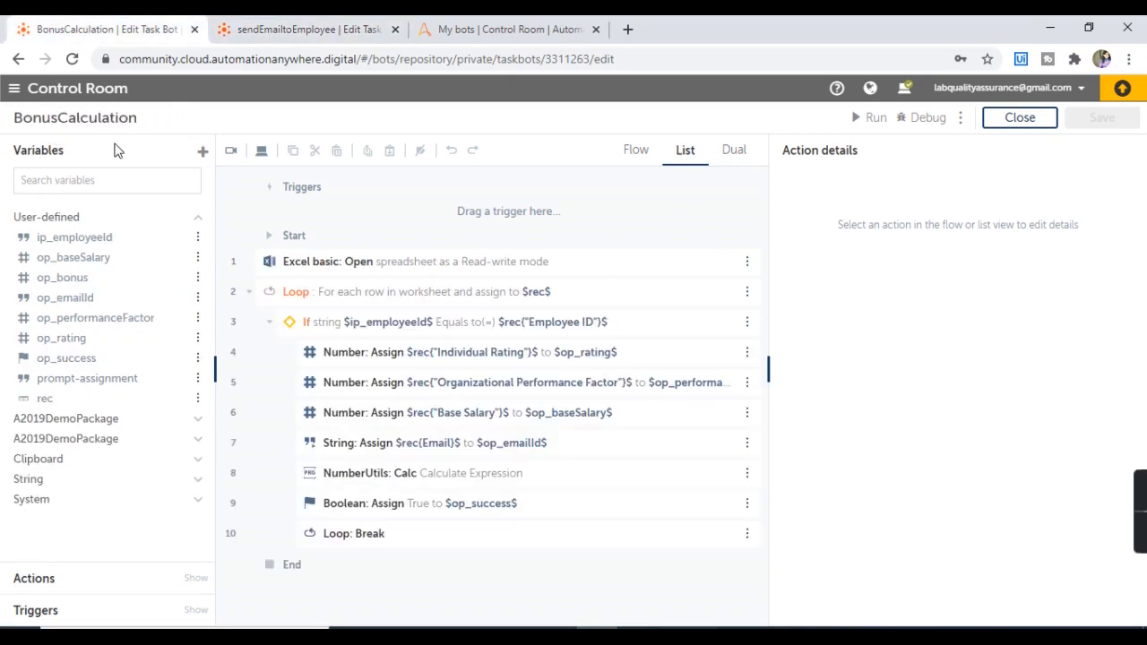
{"action": "left_click", "coordinate": [94, 239]}
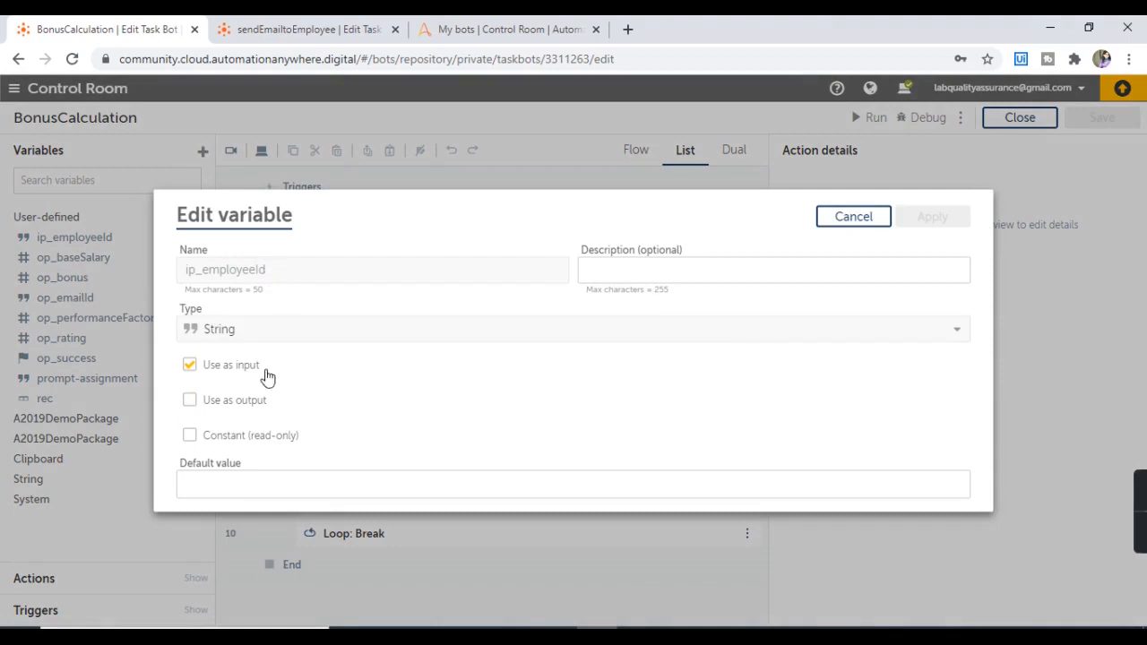
{"action": "left_click", "coordinate": [853, 218]}
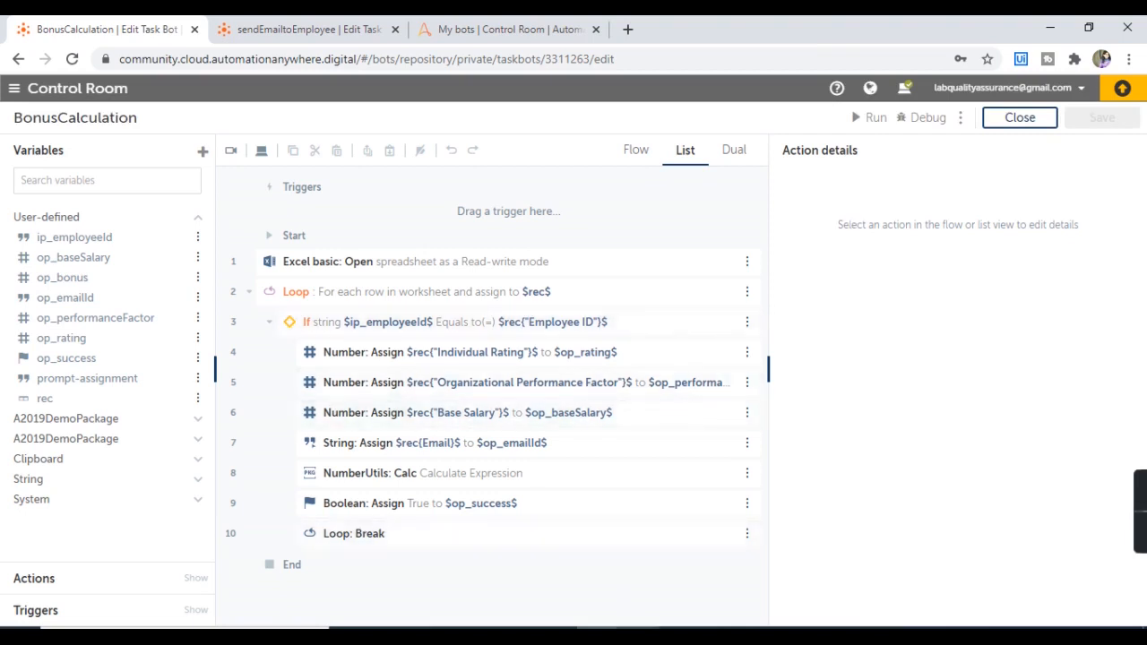
- Switch to bonusCalculation.xlsx in LibreOffice Calc and examine row 5's employee ID, individual rating, organizational performance factor and base salary
{"action": "key", "text": "alt+Tab"}
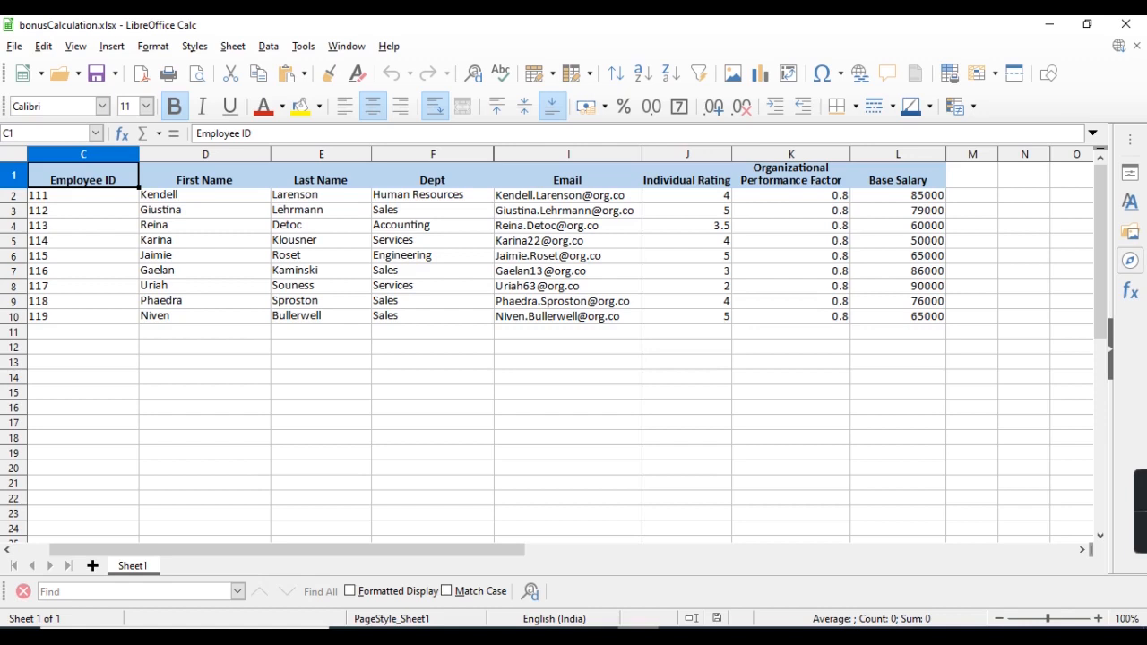
{"action": "left_click", "coordinate": [69, 241]}
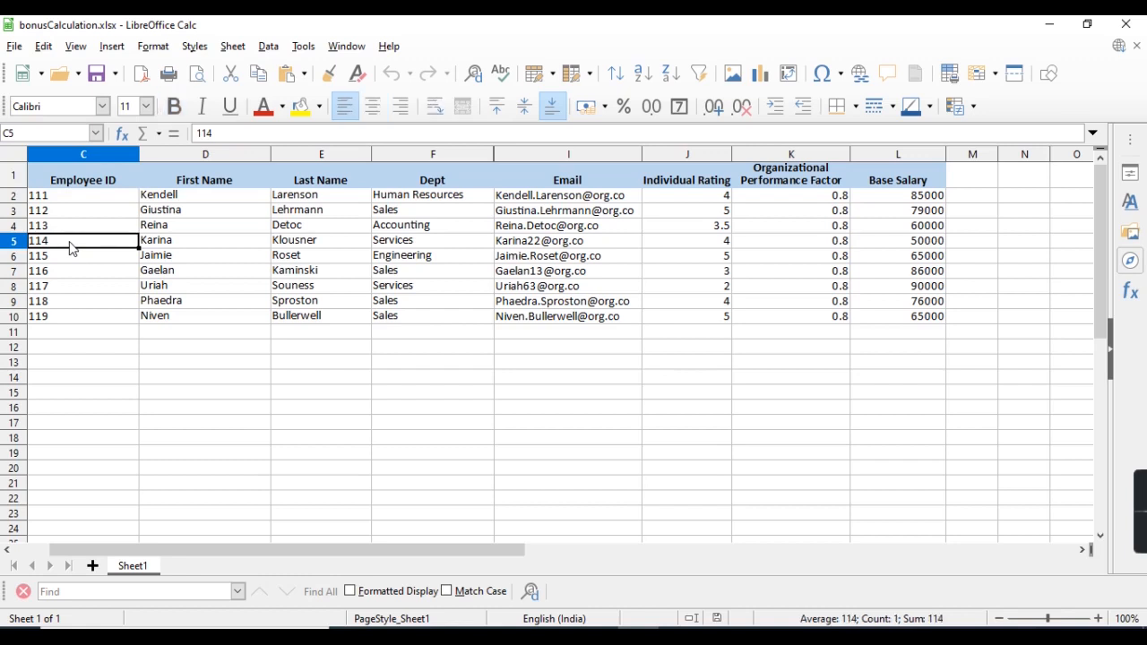
{"action": "left_click", "coordinate": [694, 243]}
{"action": "left_click", "coordinate": [784, 248]}
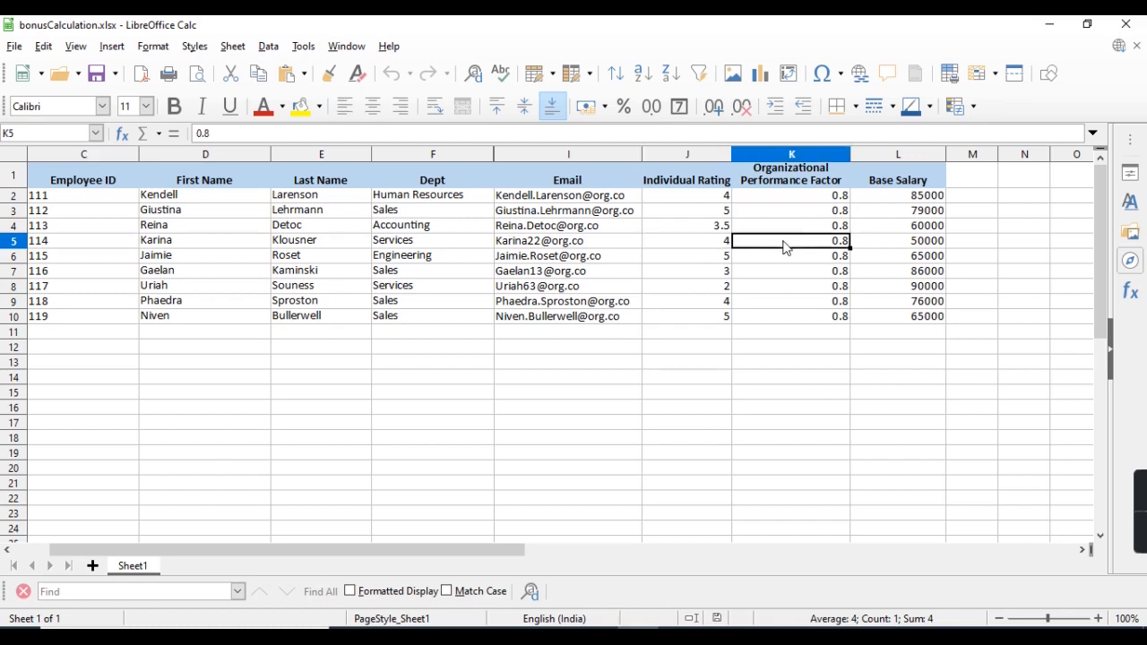
{"action": "left_click", "coordinate": [893, 248]}
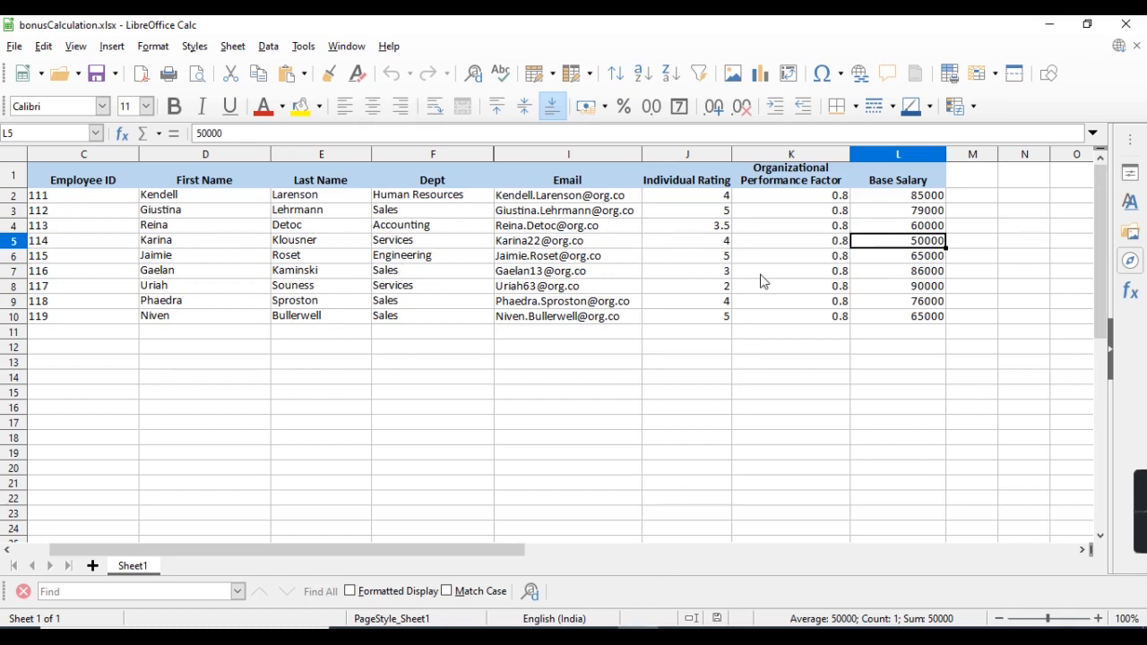
{"action": "left_click", "coordinate": [597, 637]}
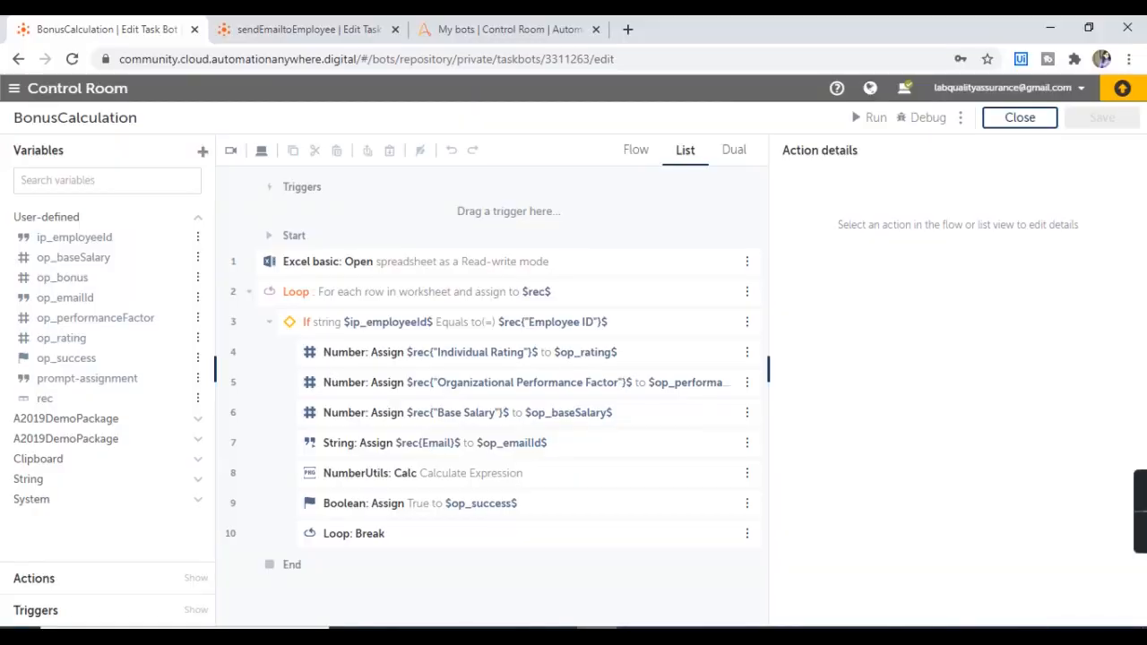
- Inspect BonusCalculation's op_bonus variable and the Boolean Assign action for op_success, consulting the bonusCalculation.xlsx spreadsheet in between
{"action": "left_click", "coordinate": [80, 282]}
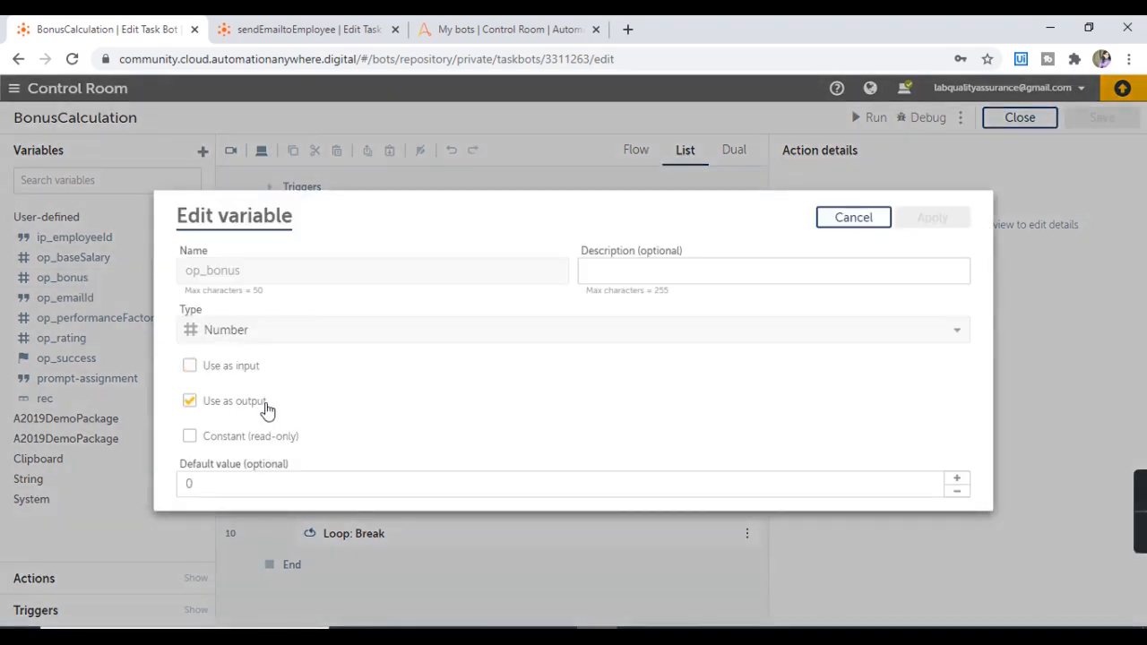
{"action": "left_click", "coordinate": [857, 220]}
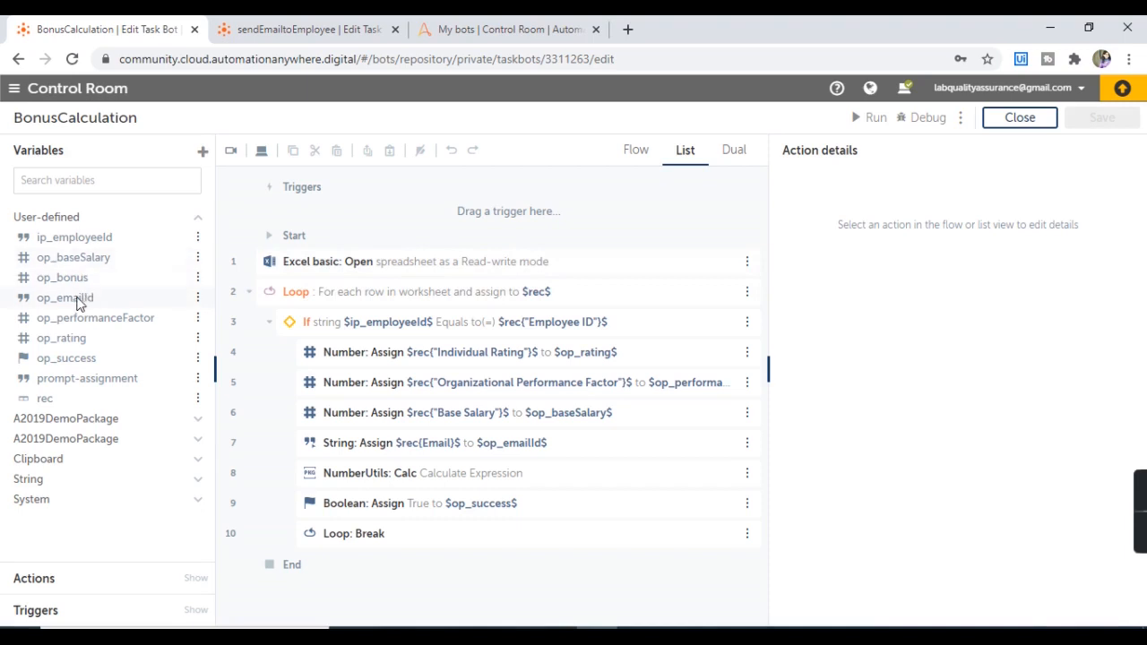
{"action": "mouse_move", "coordinate": [72, 343]}
{"action": "left_click", "coordinate": [645, 627]}
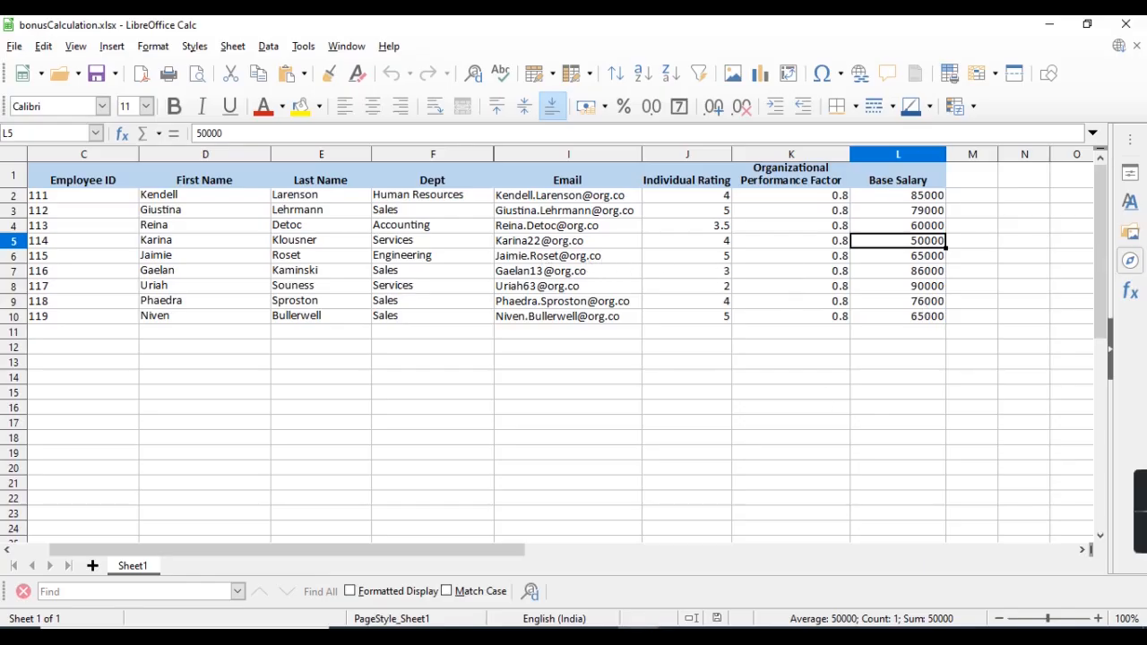
{"action": "left_click", "coordinate": [598, 628]}
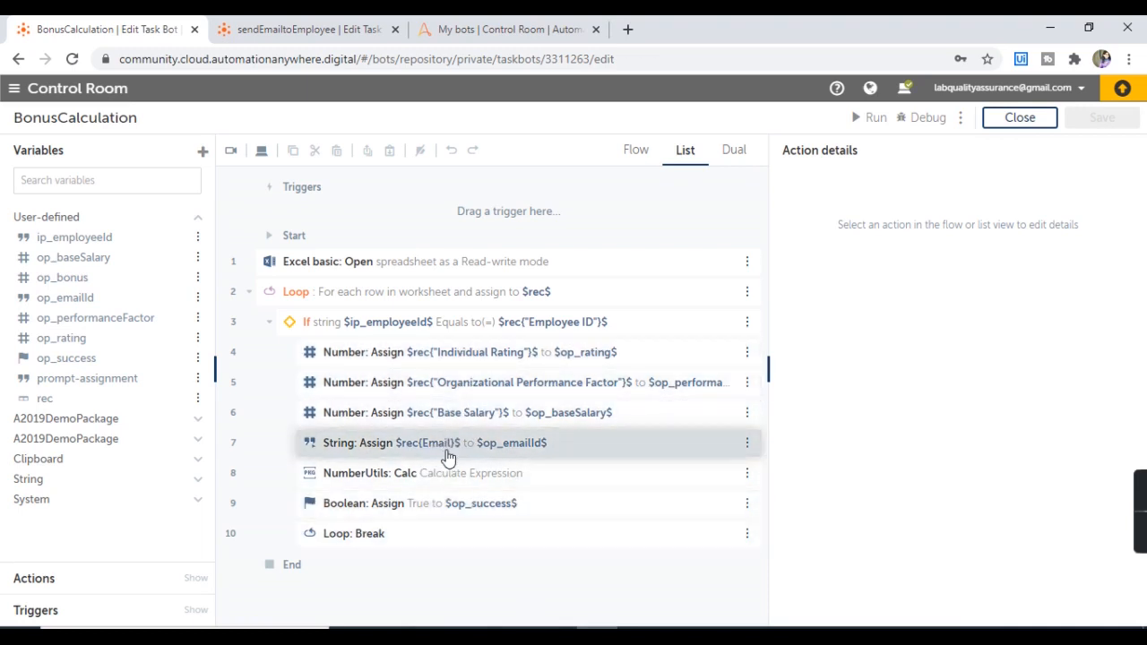
{"action": "left_click", "coordinate": [465, 509]}
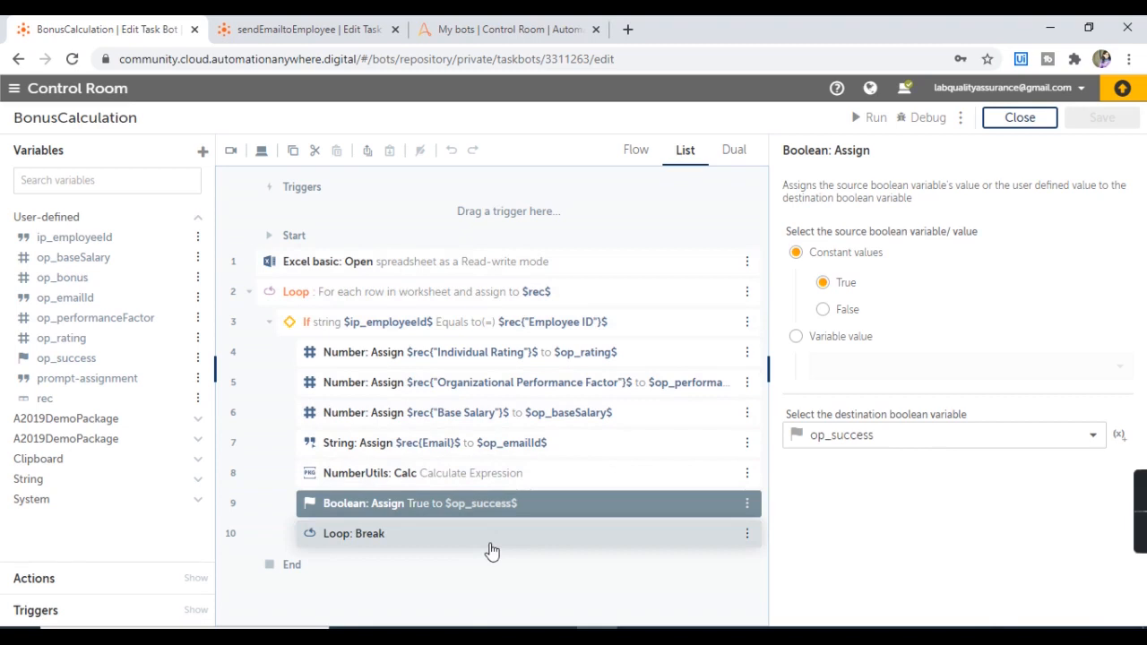
- Review the Email: Send action in the sendEmailtoEmployee bot, checking its recipient against the spreadsheet's email column and reading the full message
{"action": "left_click", "coordinate": [325, 22]}
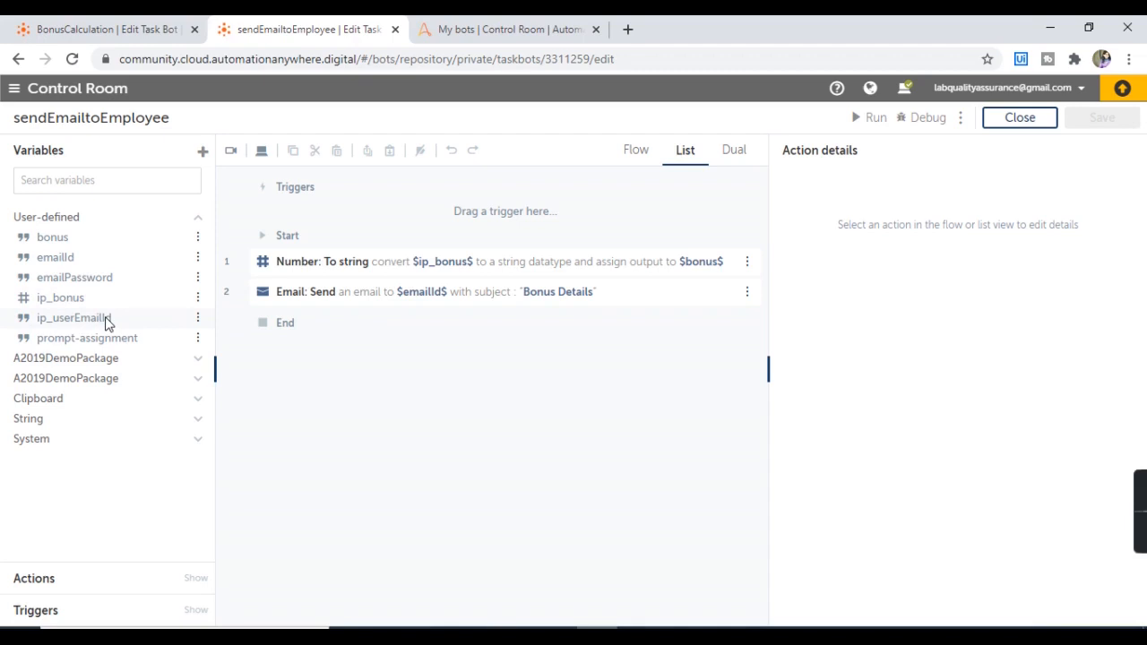
{"action": "left_click", "coordinate": [491, 298]}
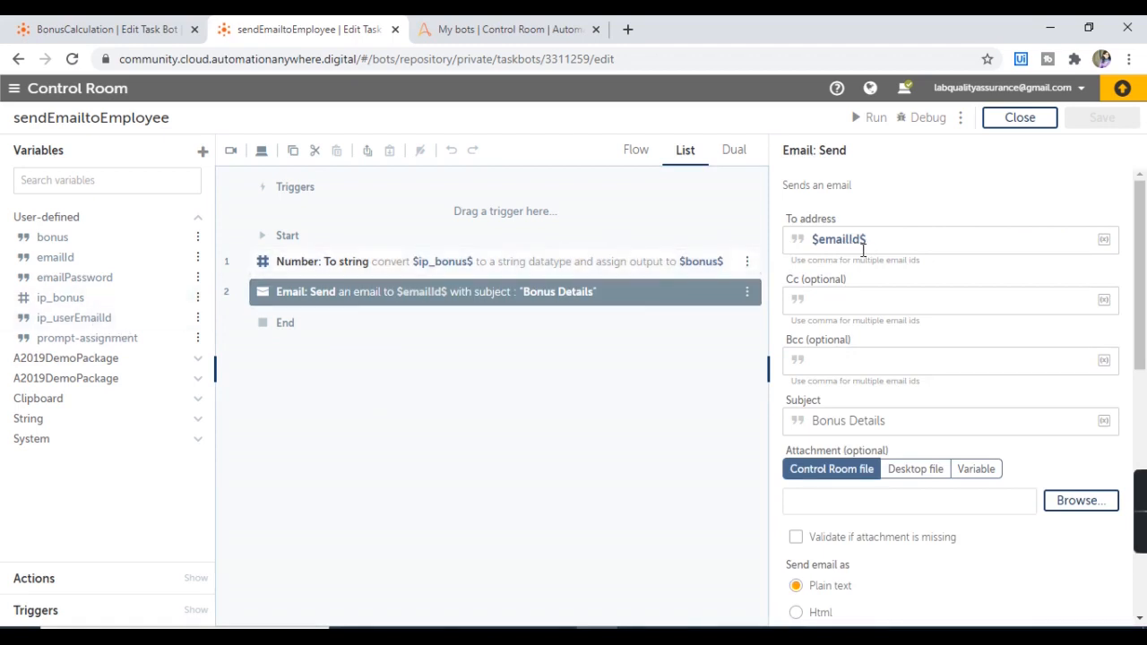
{"action": "left_click", "coordinate": [639, 635]}
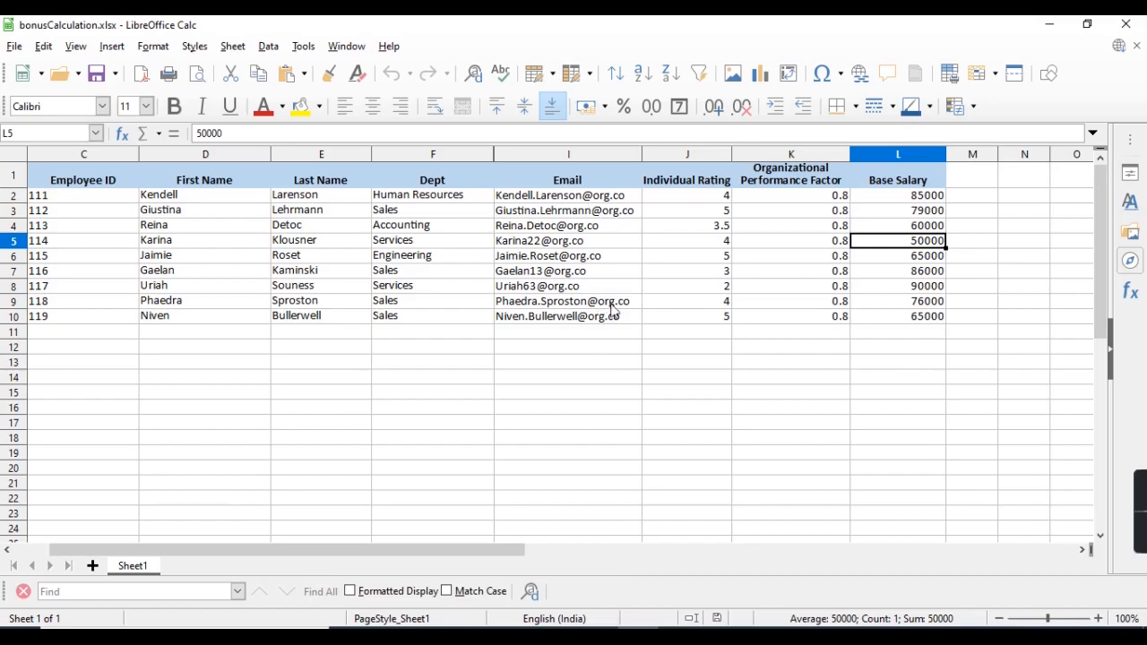
{"action": "left_click", "coordinate": [637, 634]}
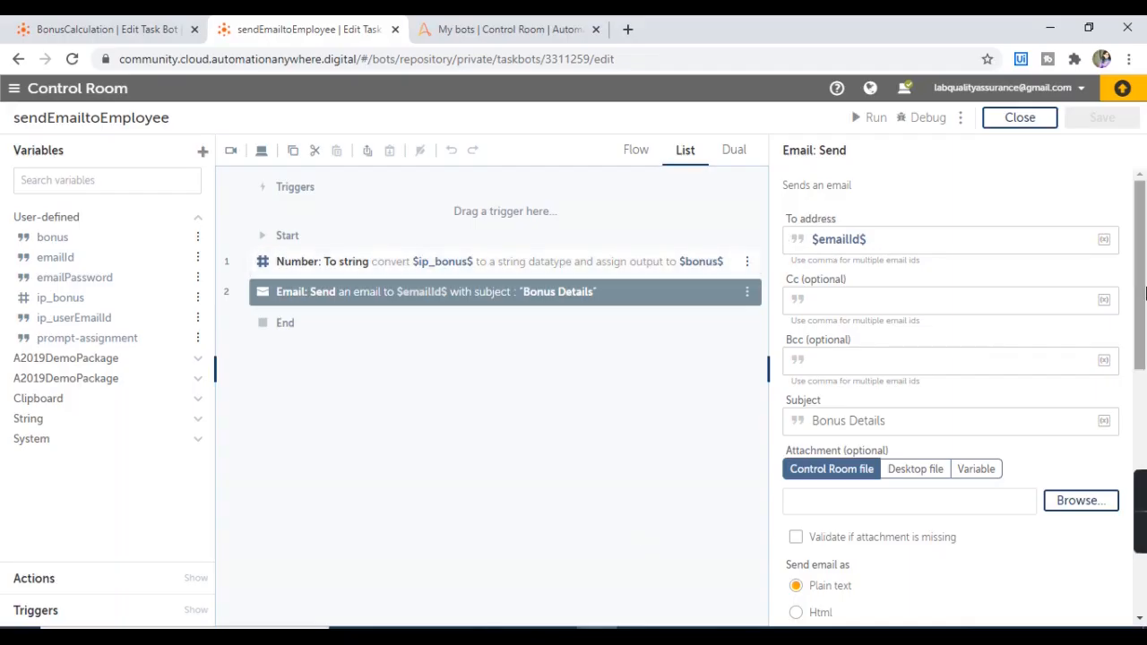
{"action": "left_click_drag", "start_coordinate": [1141, 287], "coordinate": [1145, 417]}
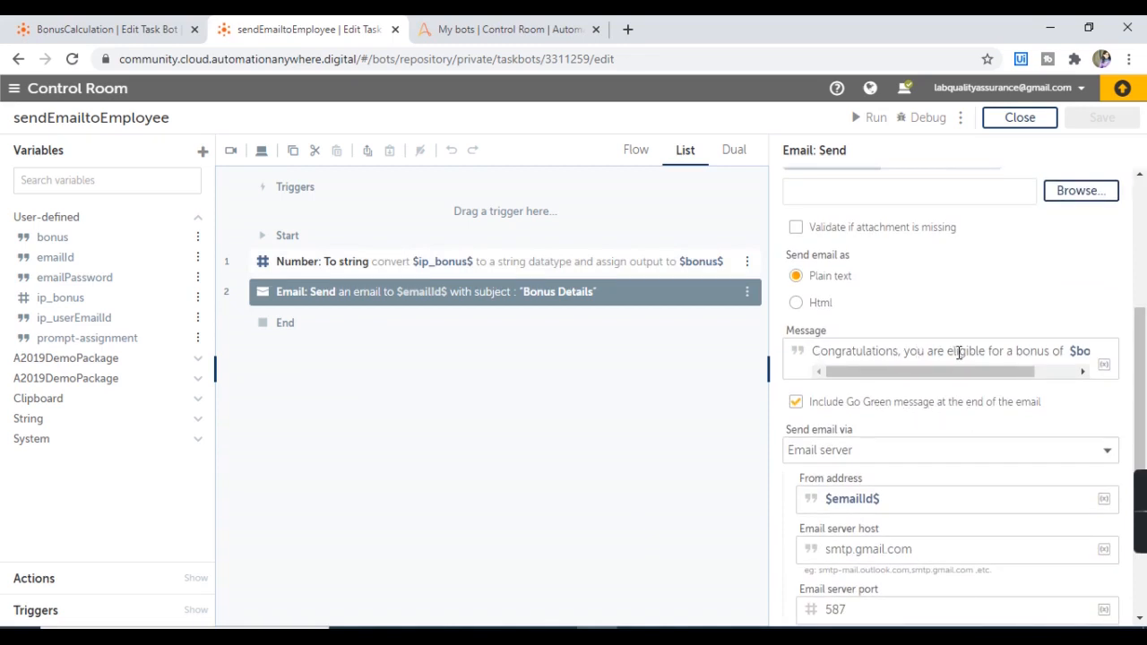
{"action": "left_click", "coordinate": [1050, 378]}
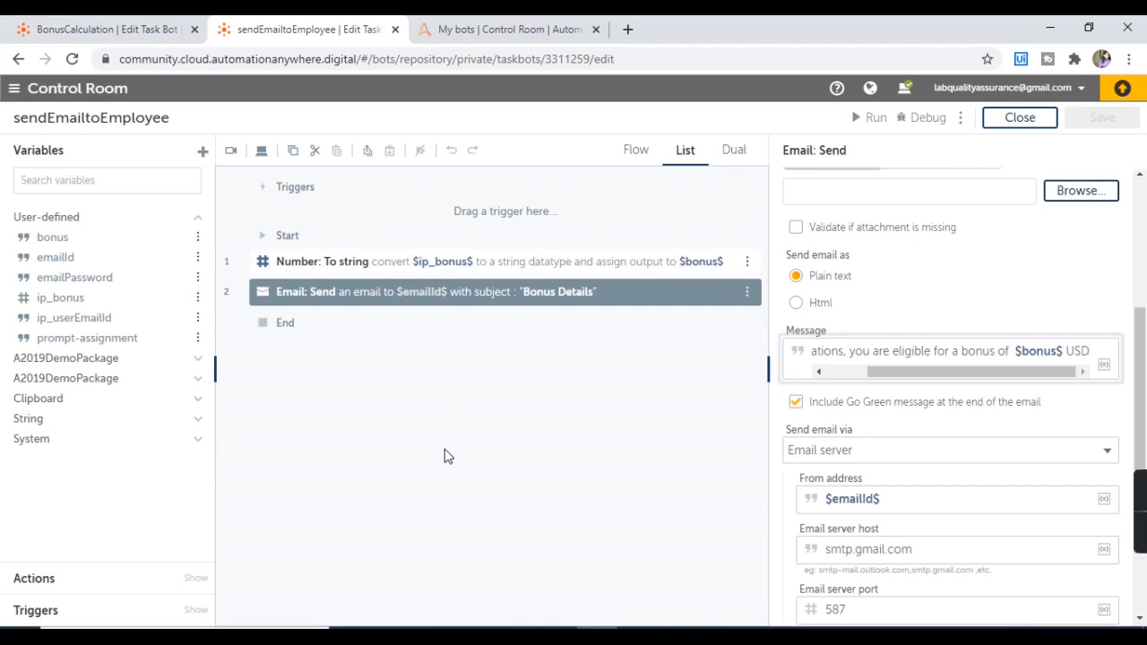
- Start a new process from the My bots page and name it BonusCalculationAndSendEmailNotification
{"action": "left_click", "coordinate": [497, 23]}
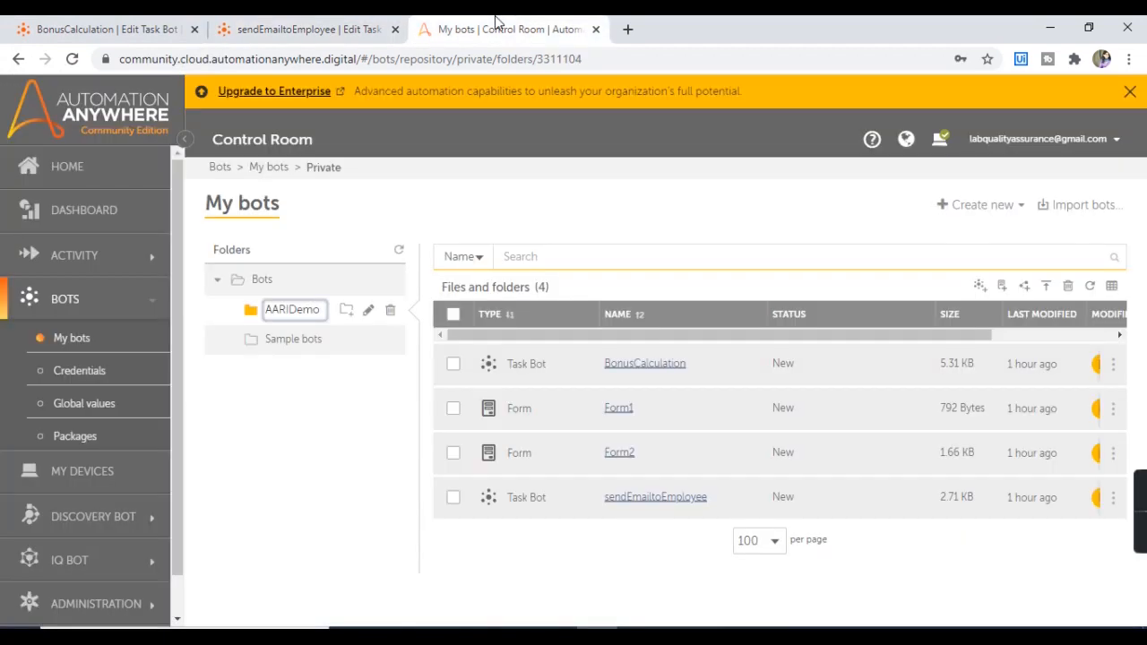
{"action": "left_click", "coordinate": [985, 208]}
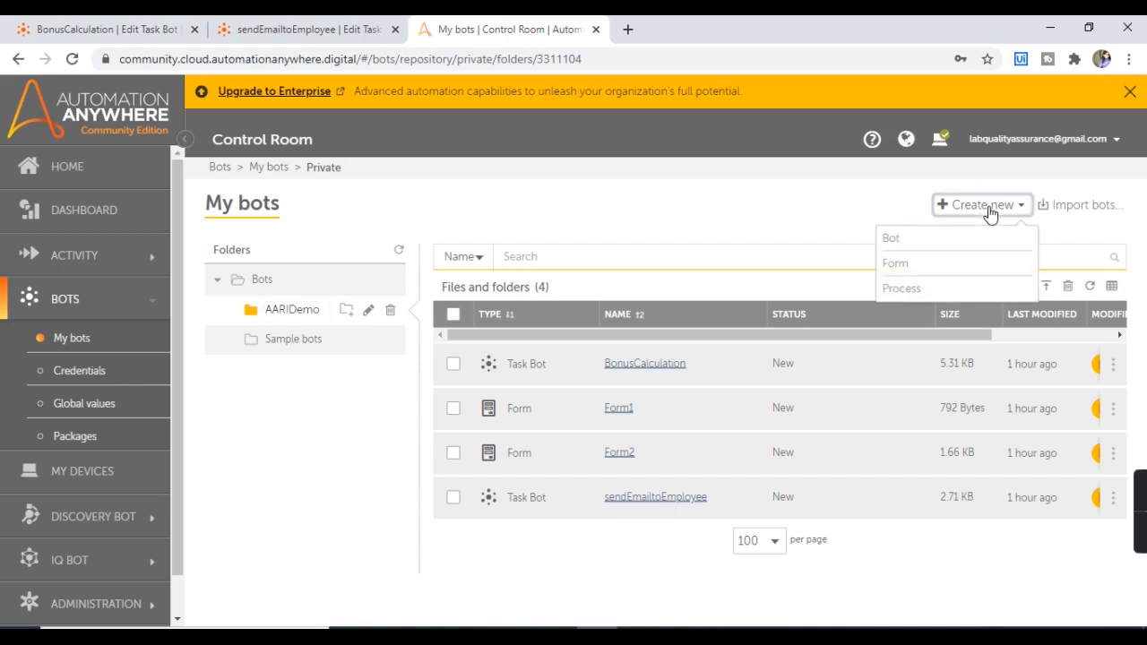
{"action": "left_click", "coordinate": [905, 290]}
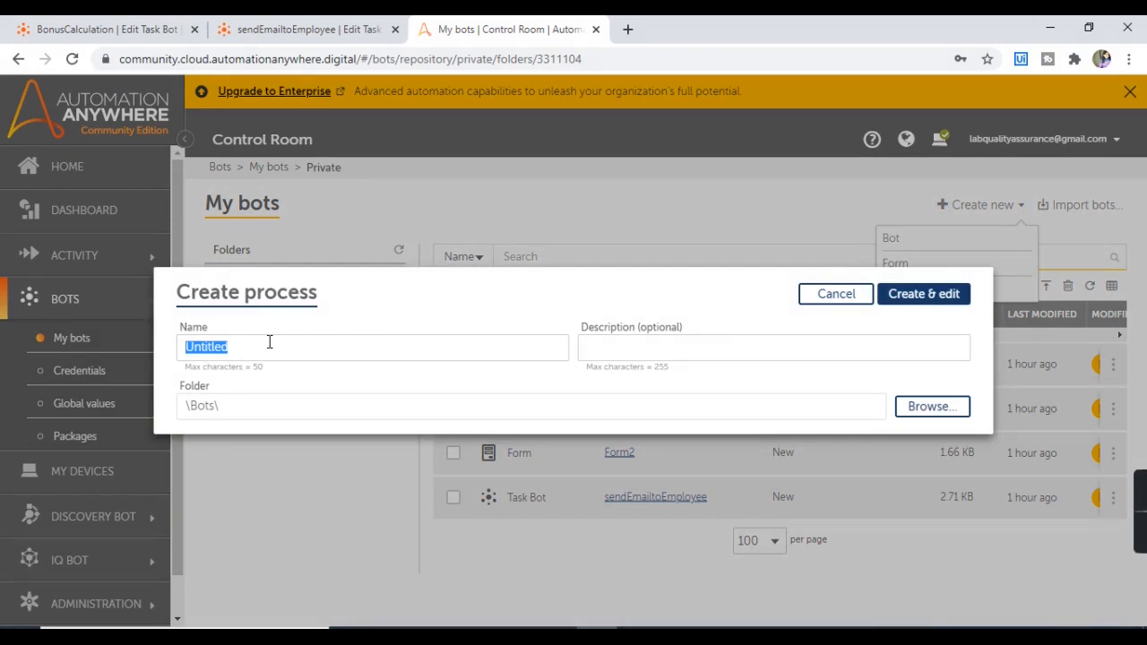
{"action": "type", "text": "Bo"}
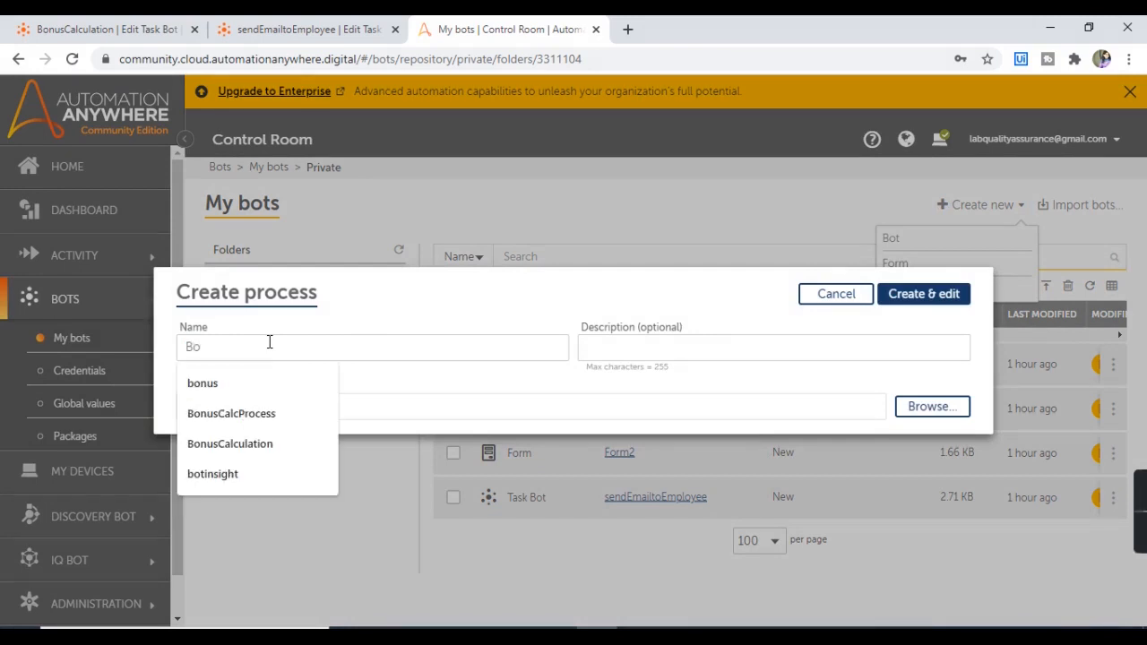
{"action": "type", "text": "nusC"}
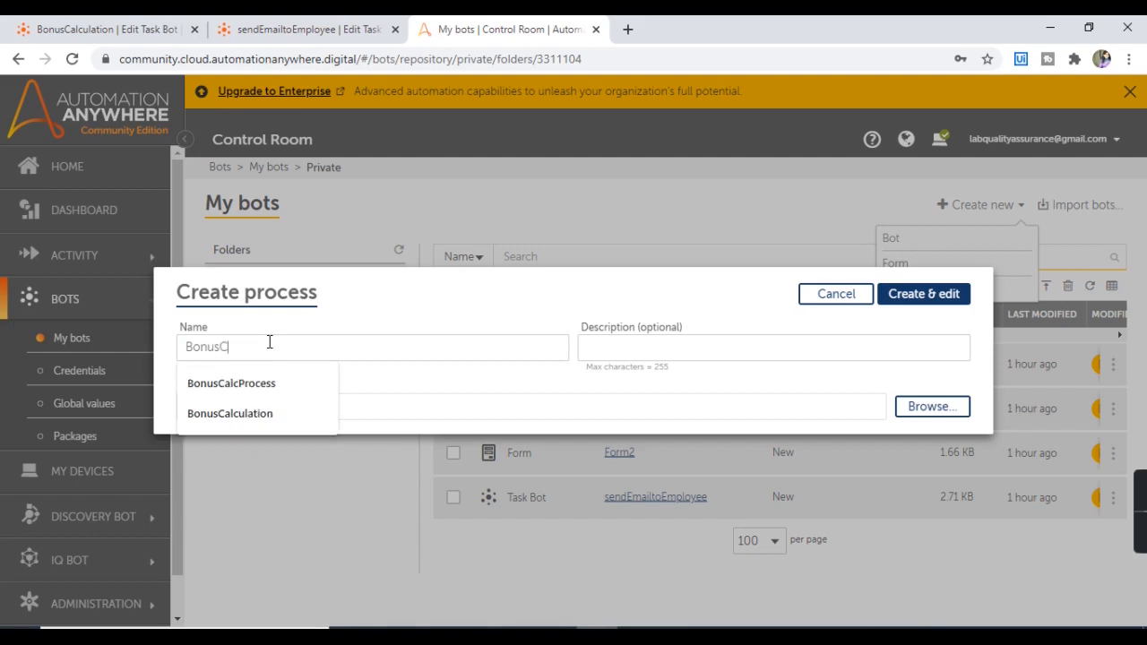
{"action": "type", "text": "alculationAndSend"}
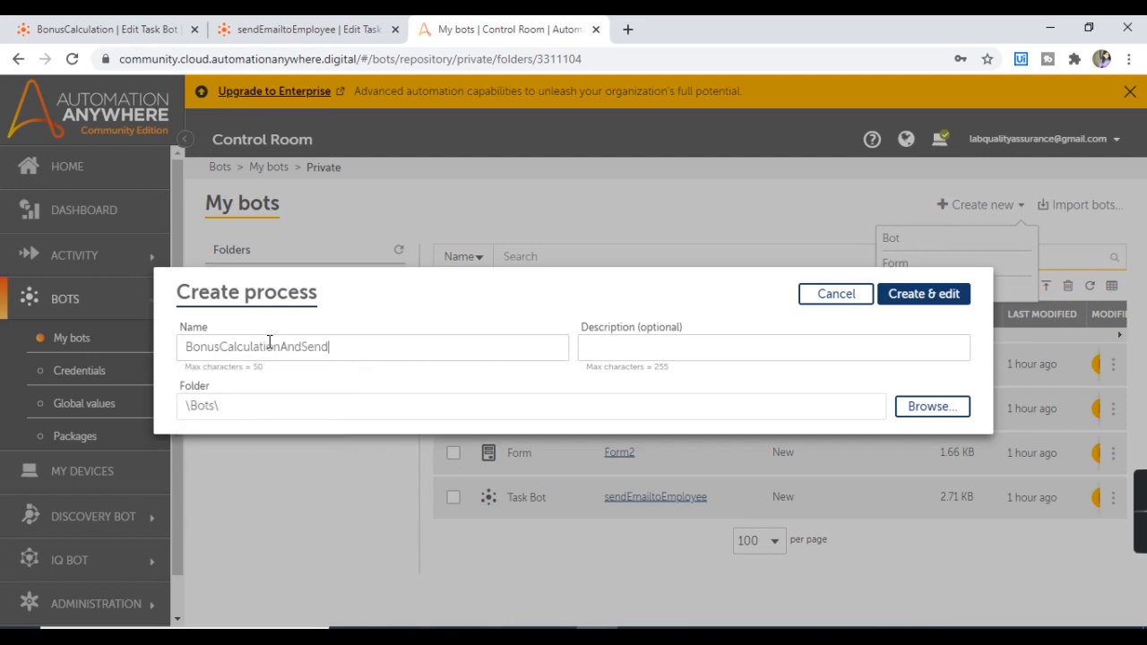
{"action": "type", "text": "EmailNotification"}
- Set the process's folder to AARIDemo under Bots and create the process for editing
{"action": "left_click", "coordinate": [932, 407]}
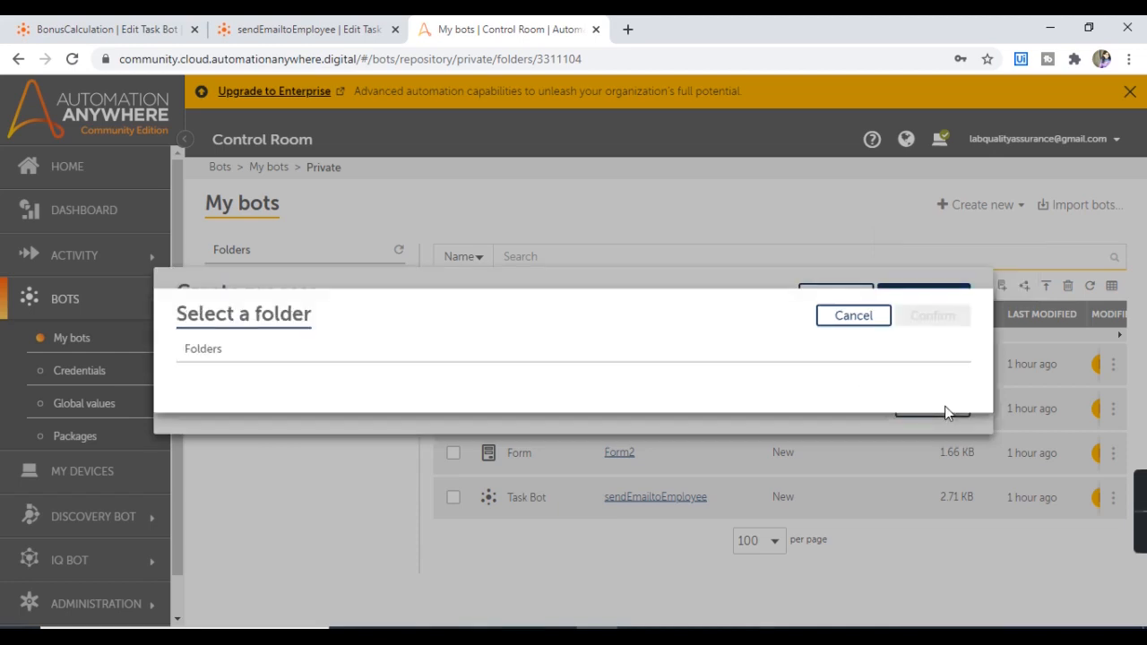
{"action": "left_click", "coordinate": [188, 378]}
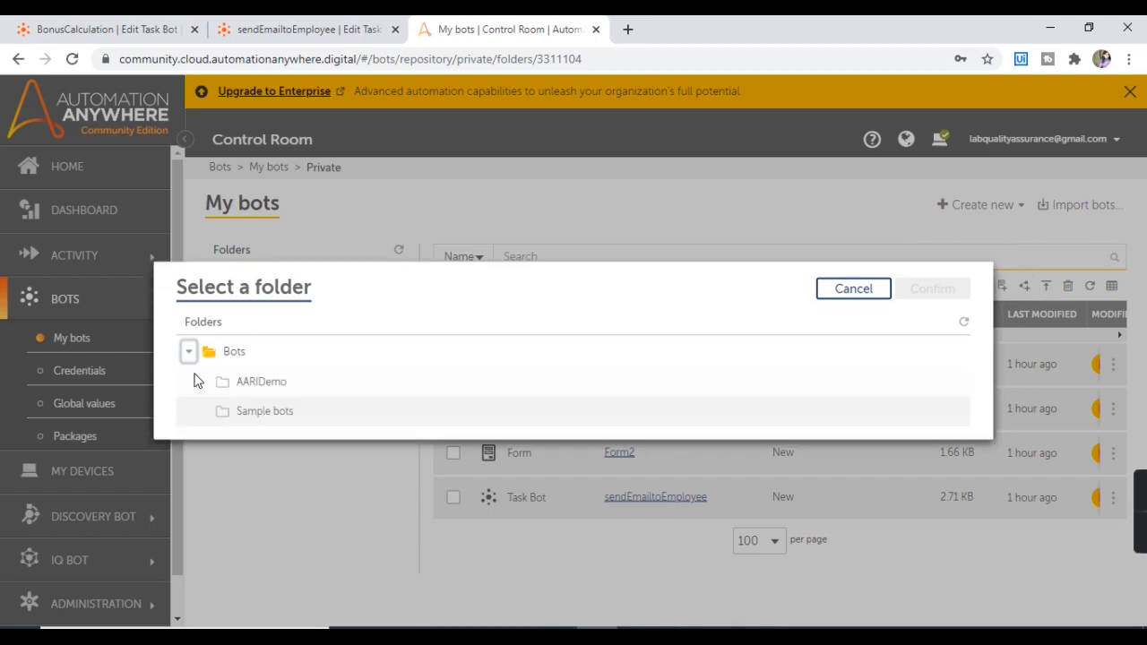
{"action": "left_click", "coordinate": [267, 383]}
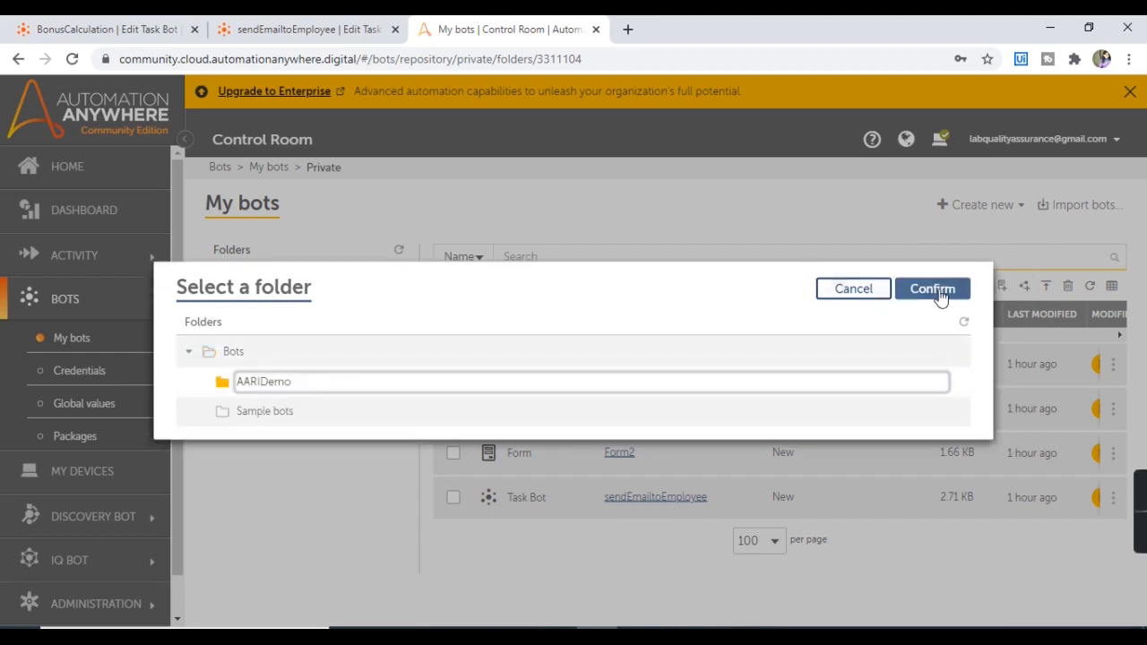
{"action": "left_click", "coordinate": [937, 294]}
{"action": "left_click", "coordinate": [922, 294]}
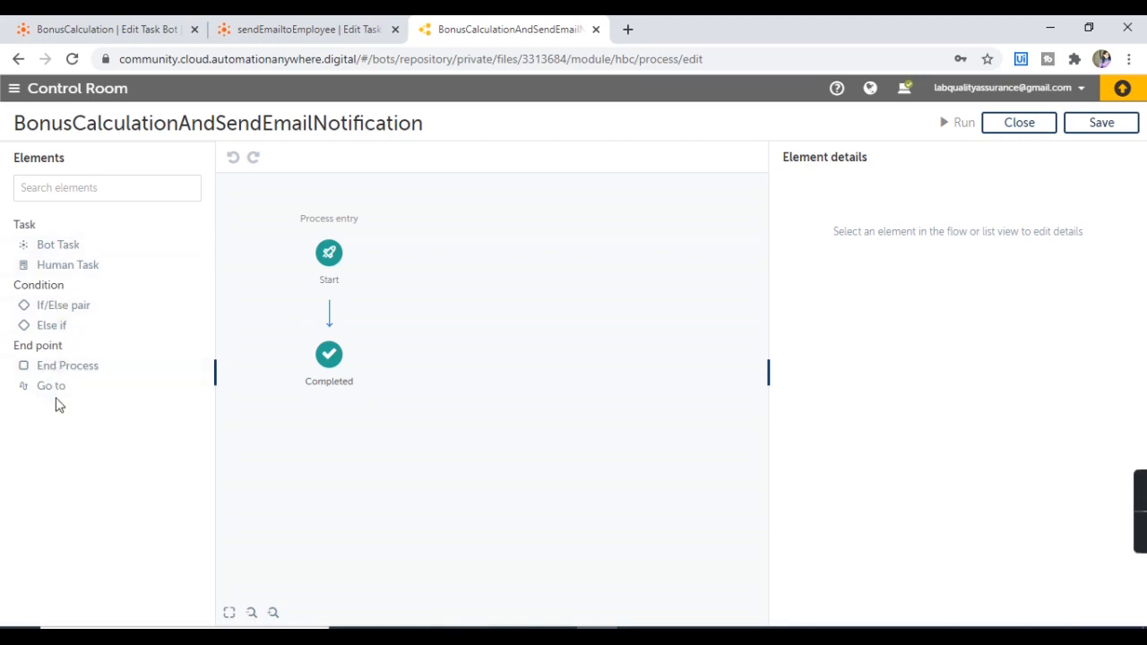
- Open the Start element's details and review the planned process flow in the aari.png flowchart in Photos
{"action": "left_click", "coordinate": [326, 259]}
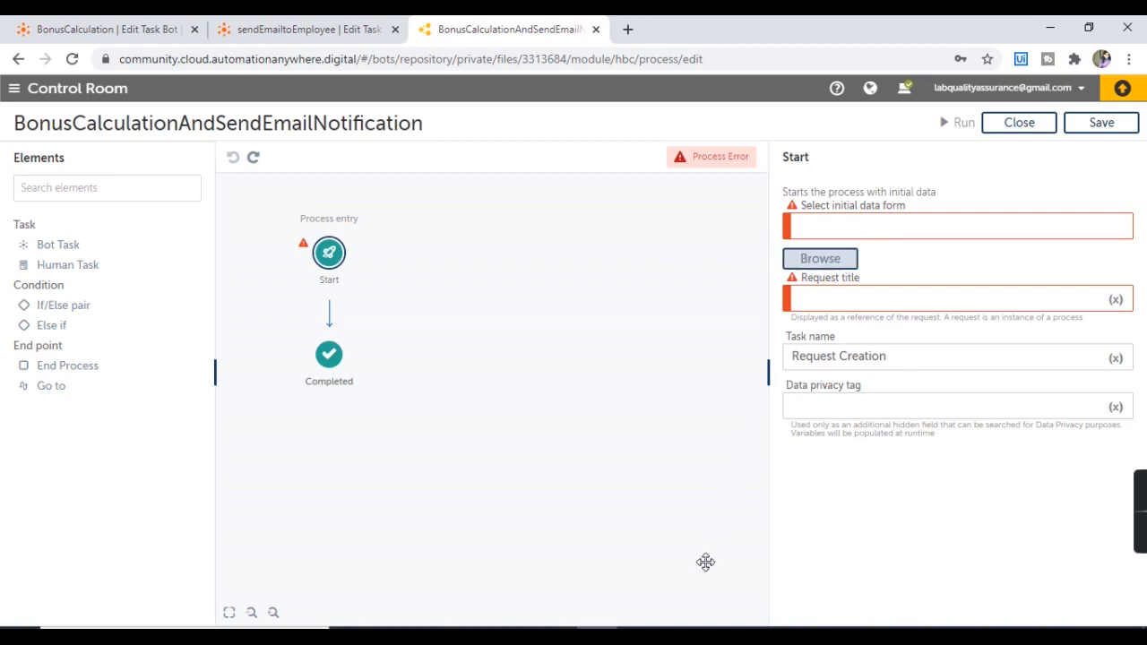
{"action": "left_click", "coordinate": [680, 636]}
{"action": "scroll", "coordinate": [448, 319], "scroll_direction": "down", "scroll_amount": 2}
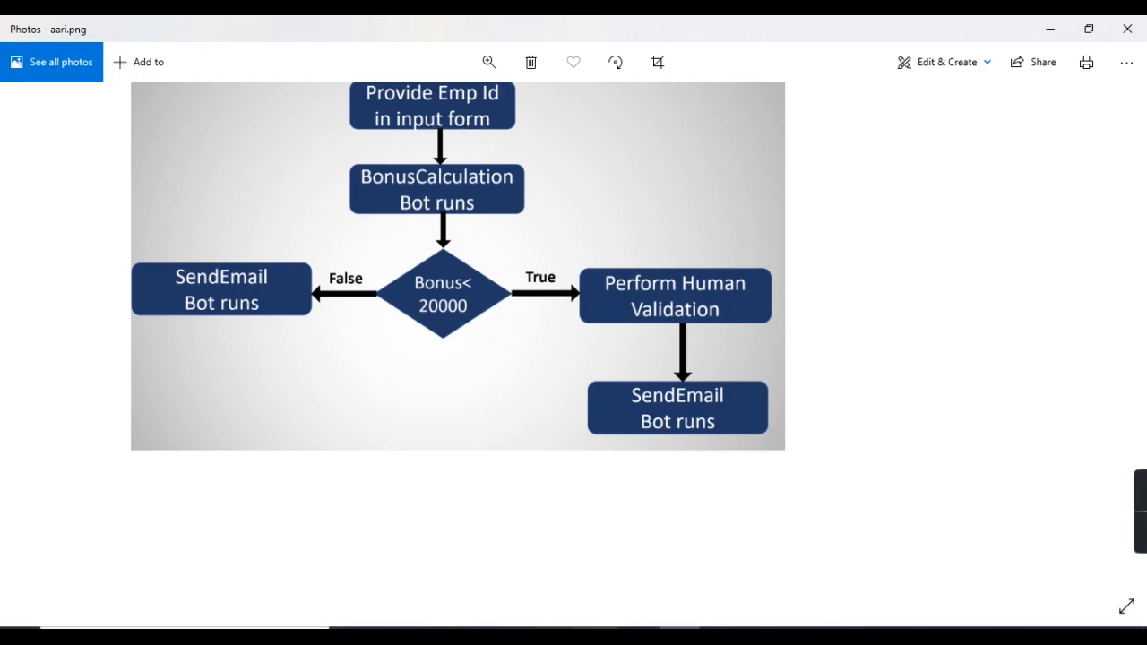
{"action": "left_click", "coordinate": [593, 635]}
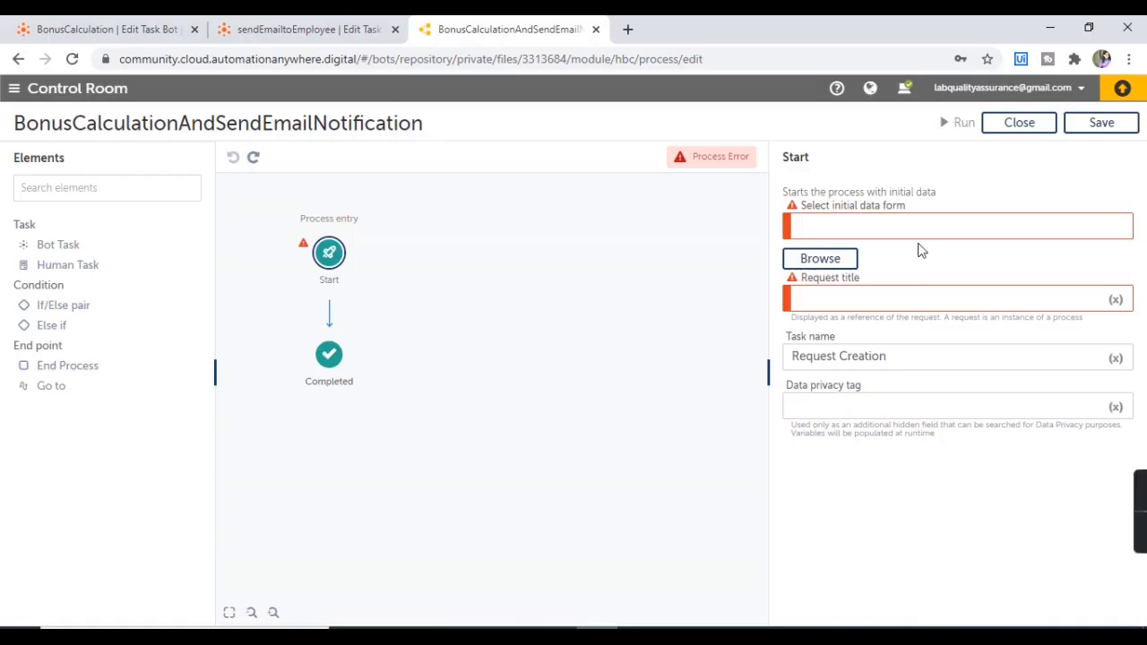
- Save the BonusCalculationAndSendEmailNotification process and go back to the My bots page
{"action": "left_click", "coordinate": [1101, 125]}
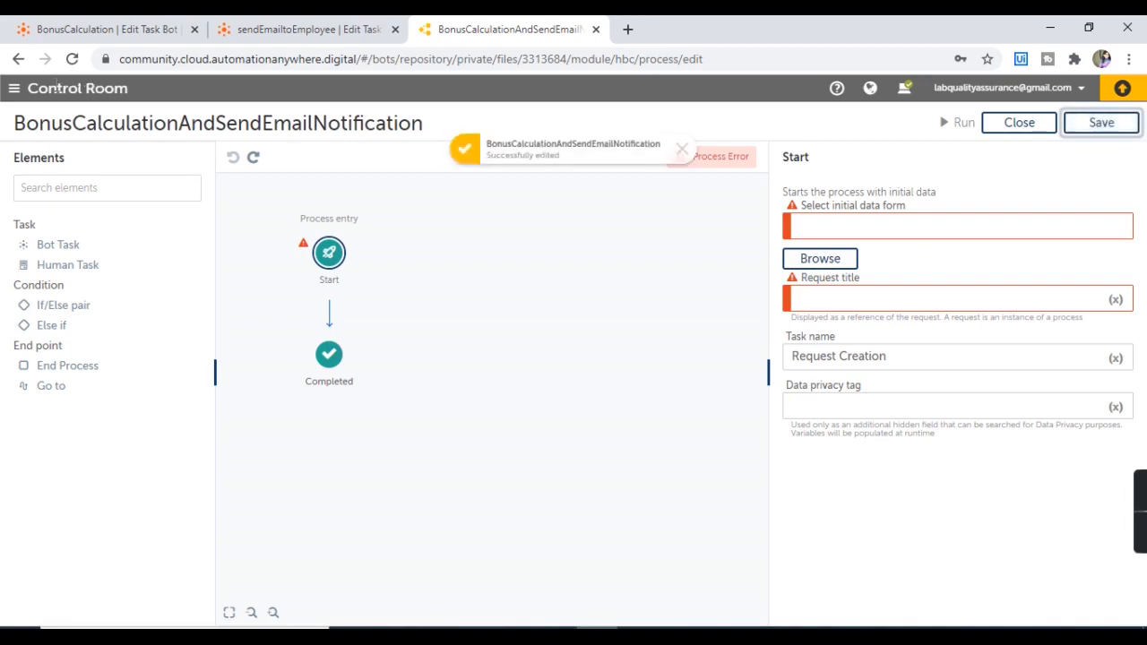
{"action": "left_click", "coordinate": [14, 88]}
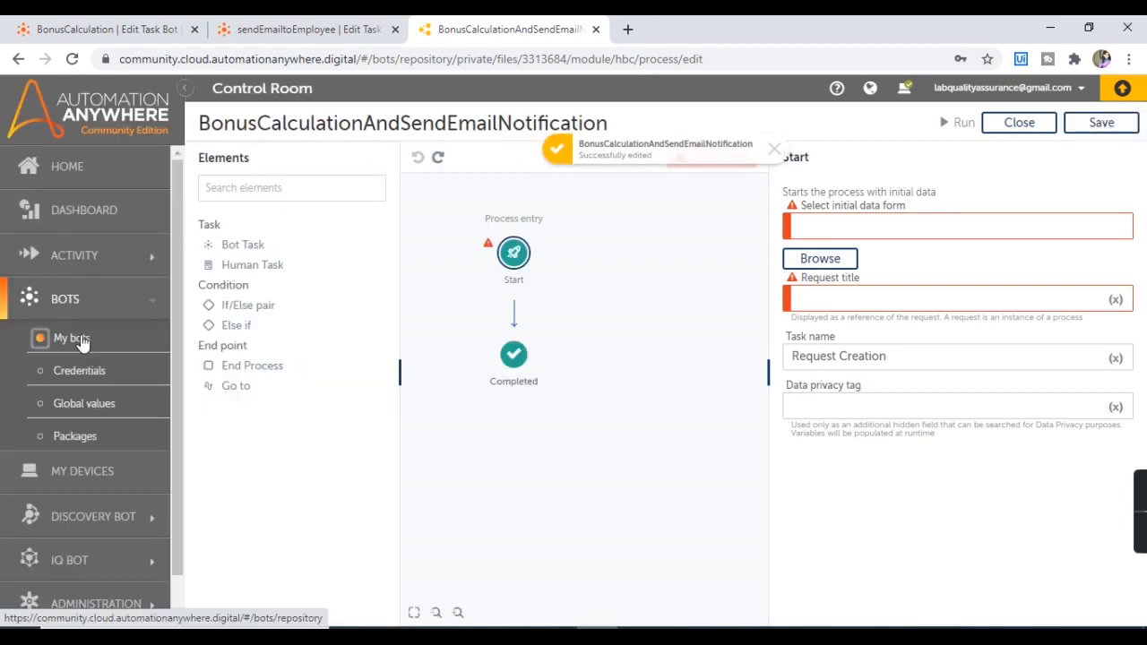
{"action": "left_click", "coordinate": [78, 339]}
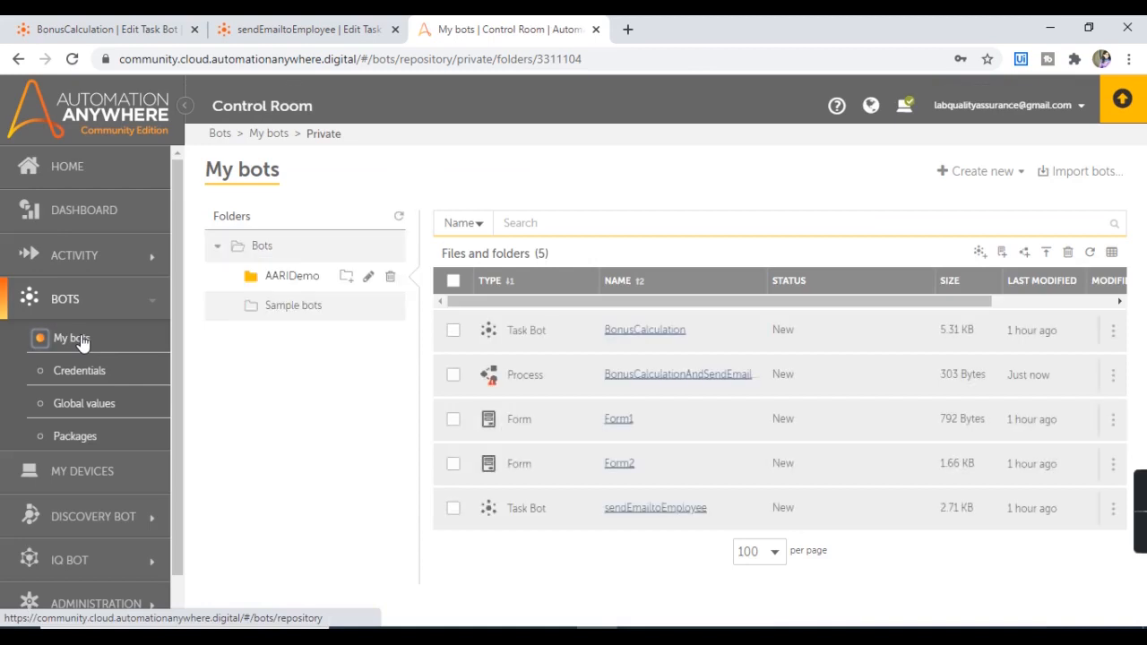
- Start a new form from the My bots page and name it EnterEmployeeId
{"action": "left_click", "coordinate": [1008, 173]}
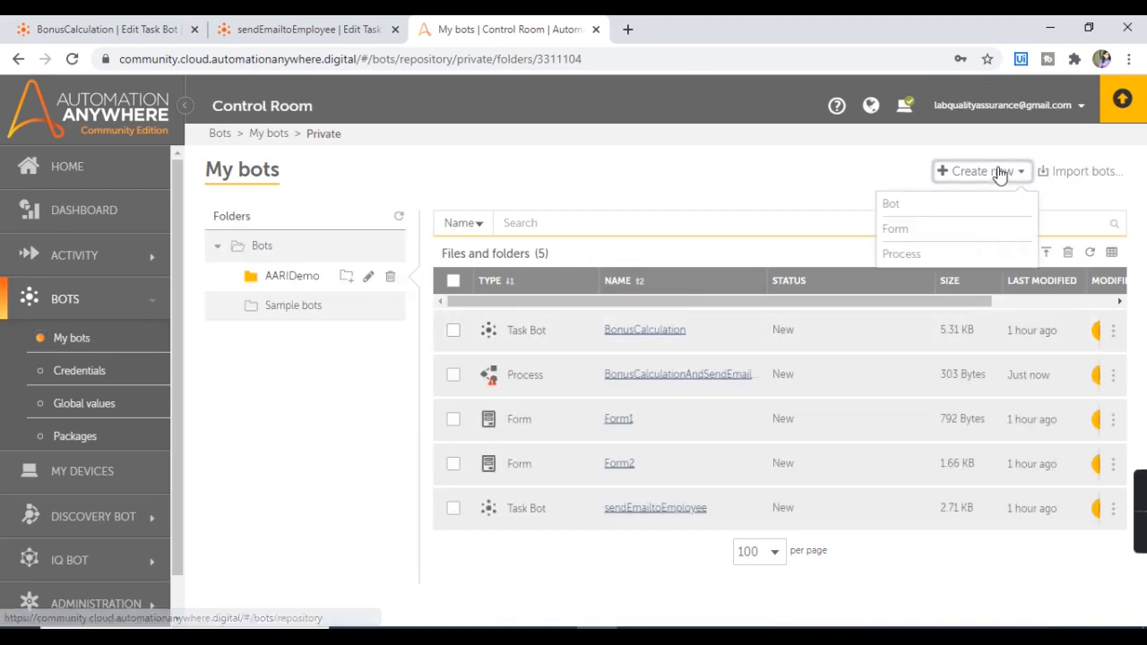
{"action": "left_click", "coordinate": [893, 235]}
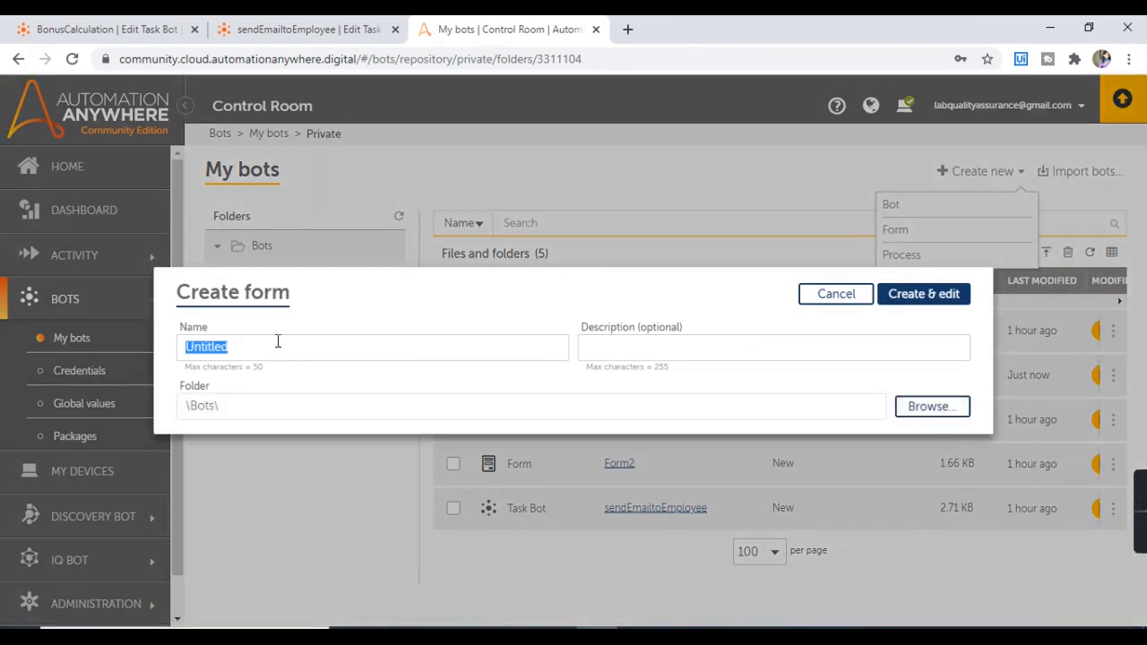
{"action": "type", "text": "E"}
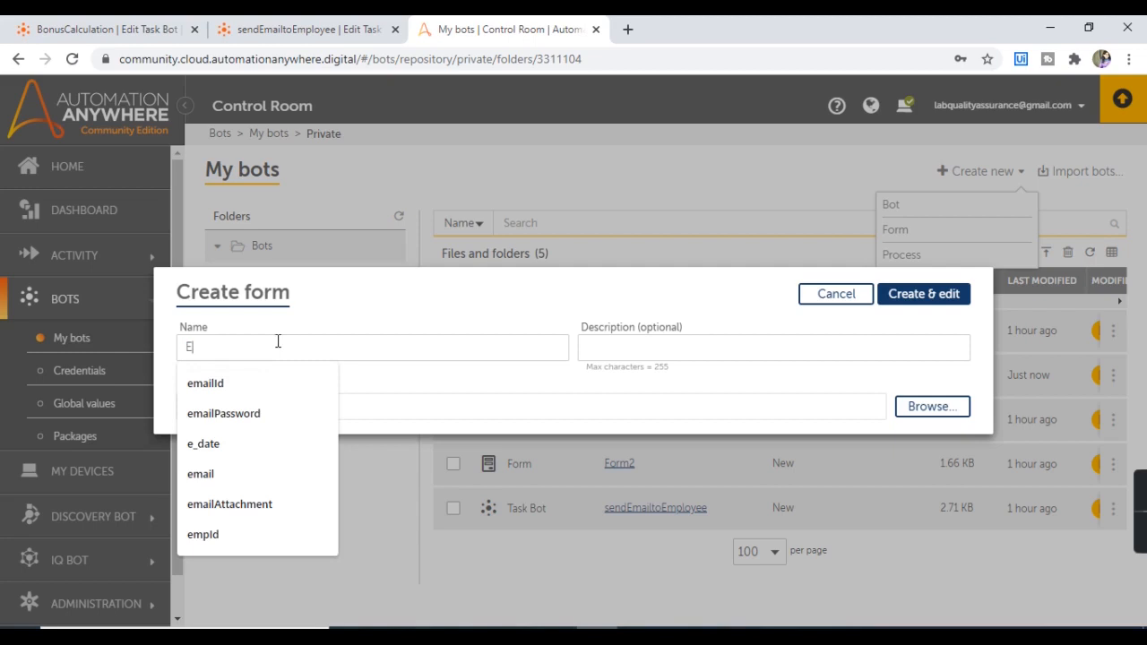
{"action": "type", "text": "nterE"}
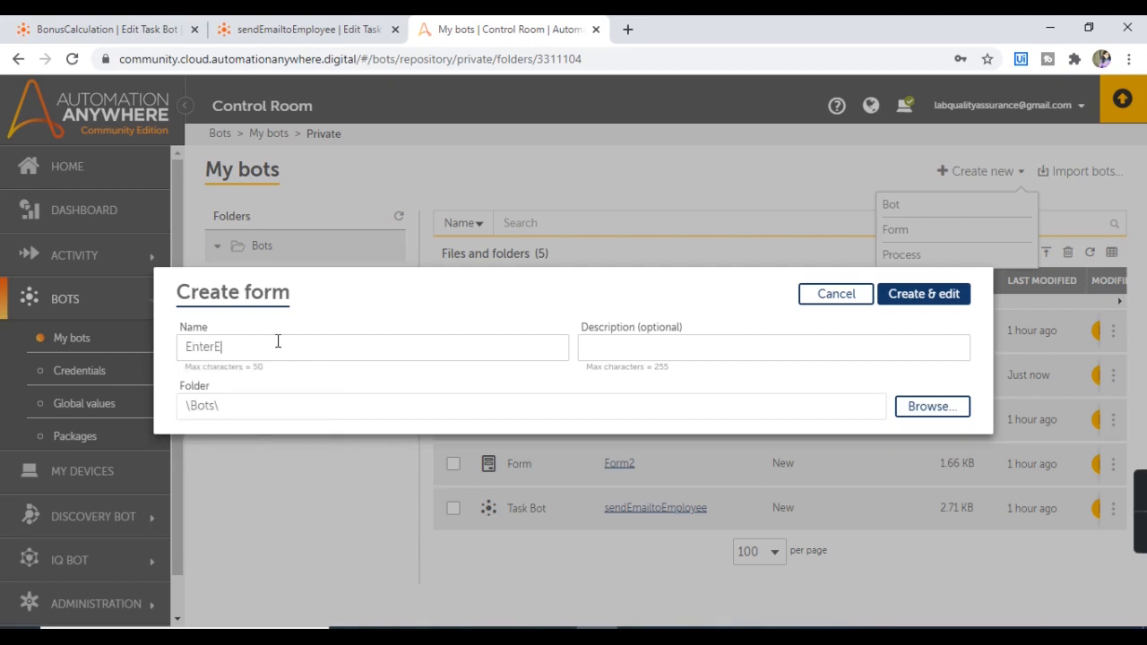
{"action": "type", "text": "mployeeId"}
- Set the form's folder to AARIDemo under Bots and create the form for editing
{"action": "left_click", "coordinate": [921, 407]}
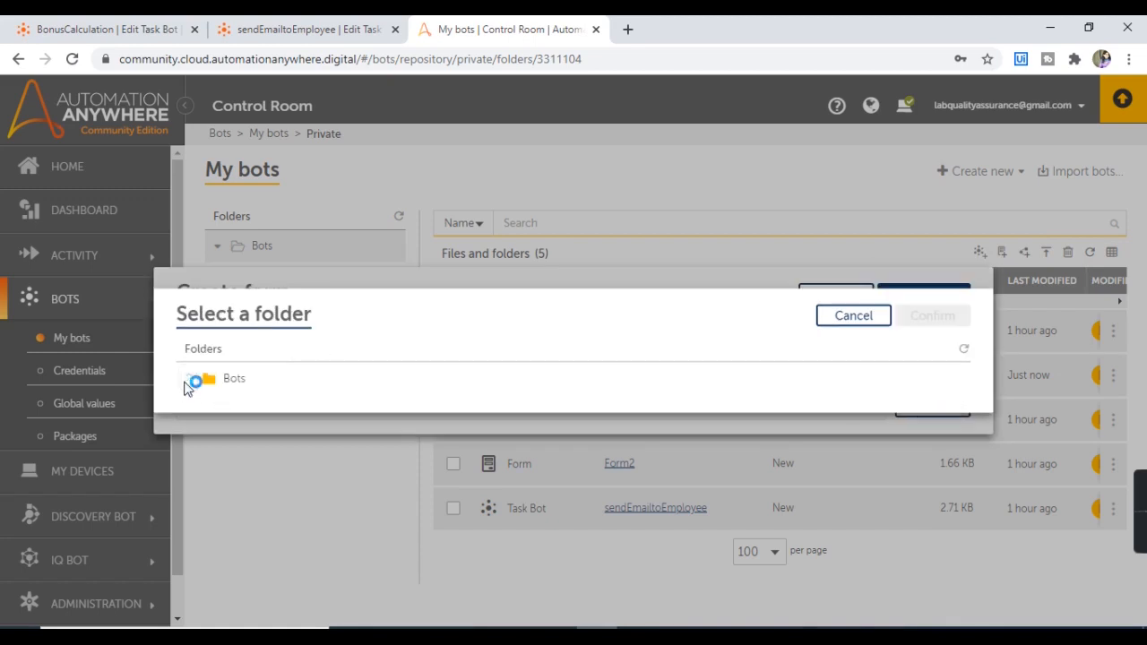
{"action": "left_click", "coordinate": [187, 378]}
{"action": "left_click", "coordinate": [262, 383]}
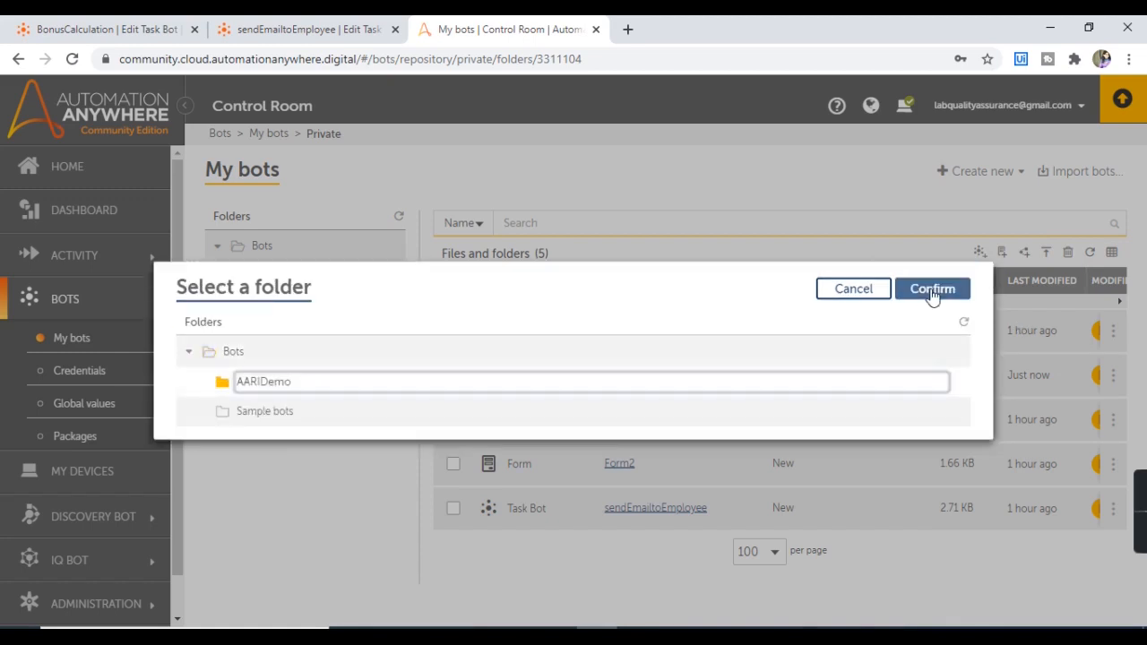
{"action": "left_click", "coordinate": [932, 290]}
{"action": "left_click", "coordinate": [932, 295]}
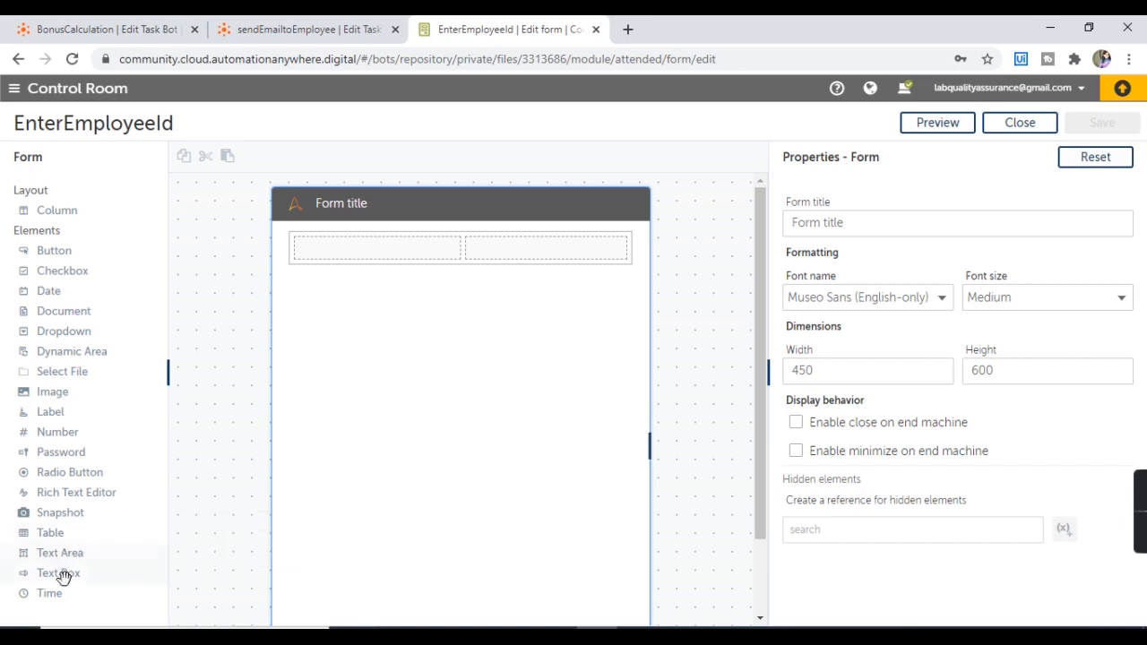
- Add a text box below the form's empty row, label it "Please enter an employeeId" and make it a required field
{"action": "left_click_drag", "start_coordinate": [61, 574], "coordinate": [489, 290]}
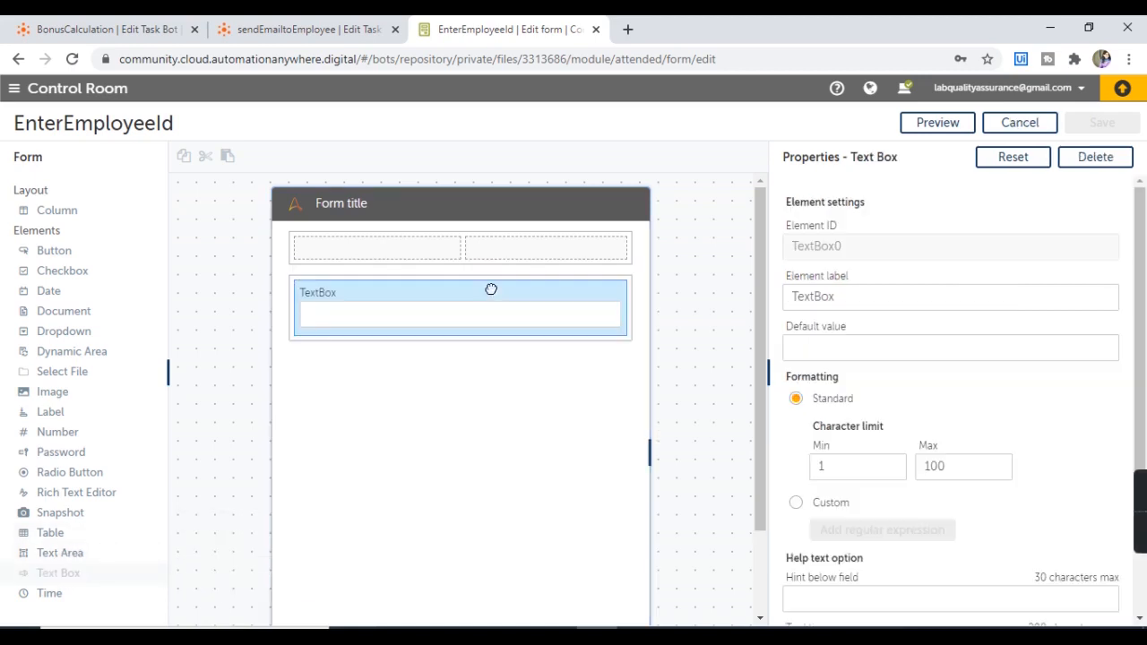
{"action": "left_click", "coordinate": [860, 296]}
{"action": "left_click_drag", "start_coordinate": [826, 298], "coordinate": [771, 296]}
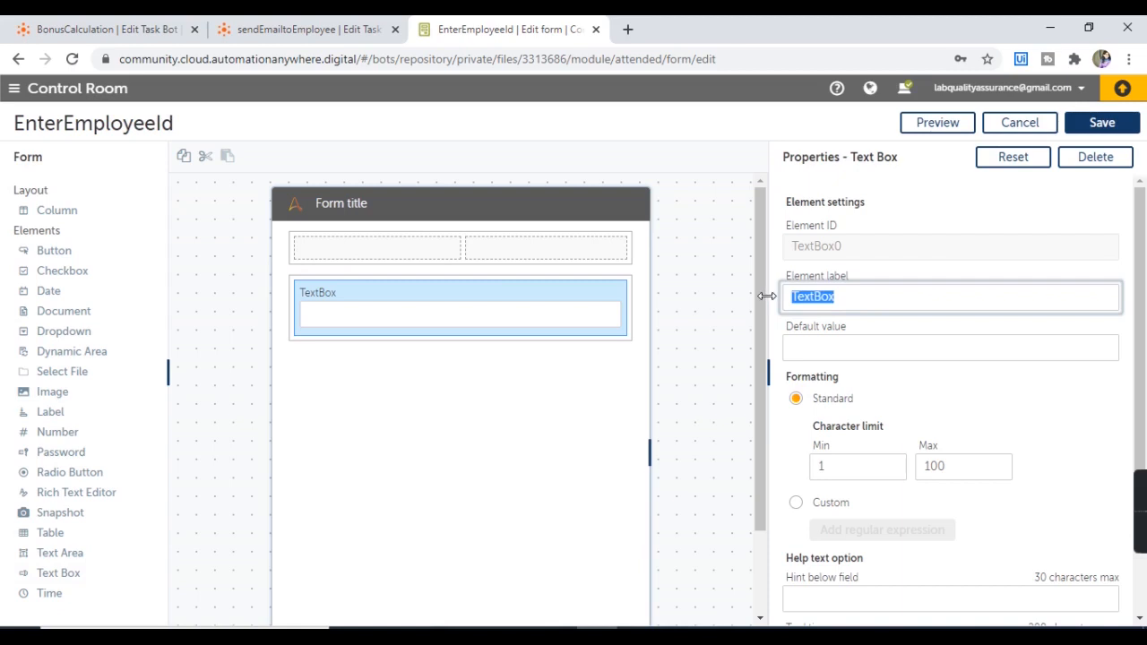
{"action": "type", "text": "P"}
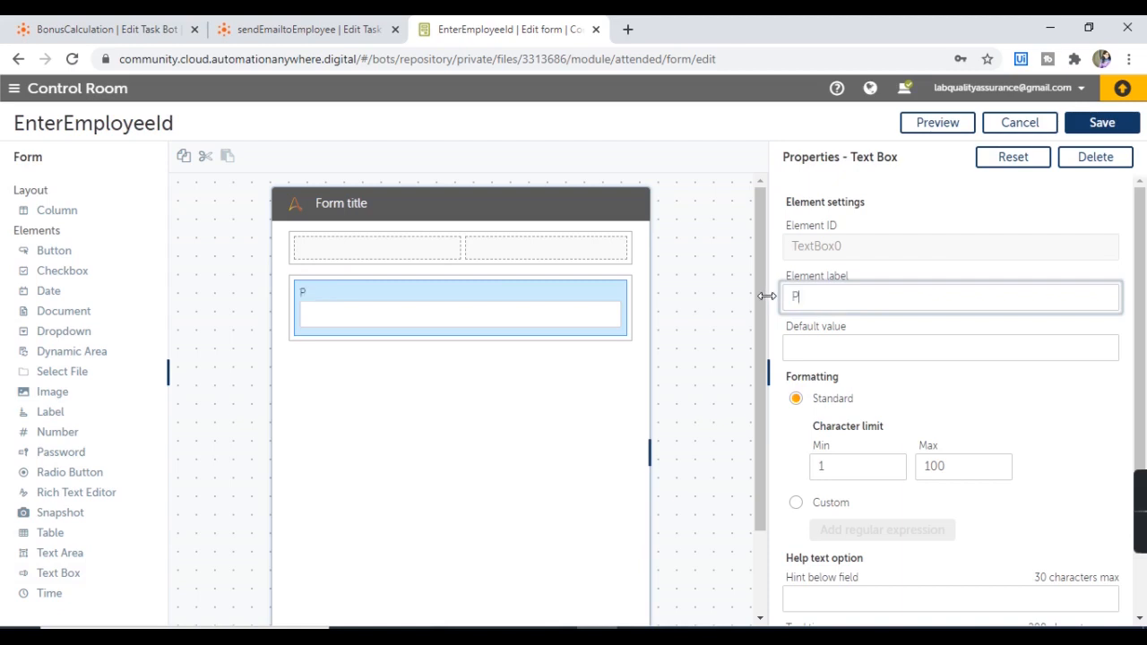
{"action": "type", "text": "lease enter an emol"}
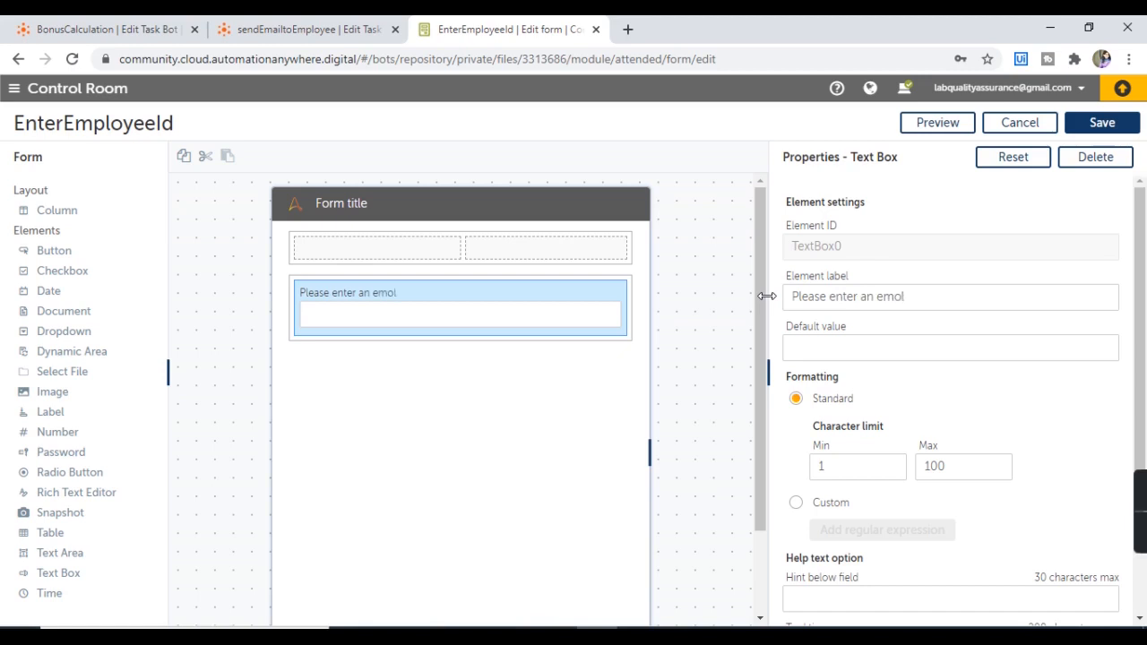
{"action": "key", "text": "BackSpace"}
{"action": "key", "text": "BackSpace"}
{"action": "type", "text": "ployeeId"}
{"action": "left_click_drag", "start_coordinate": [832, 296], "coordinate": [967, 292]}
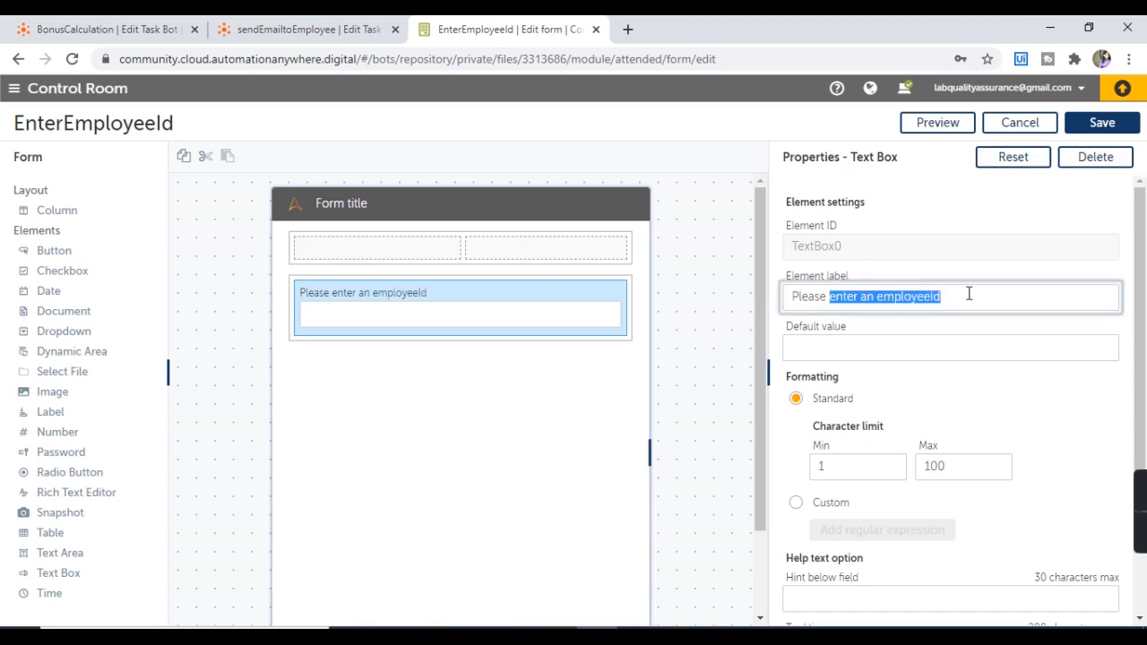
{"action": "scroll", "coordinate": [1142, 421], "scroll_direction": "down", "scroll_amount": 2}
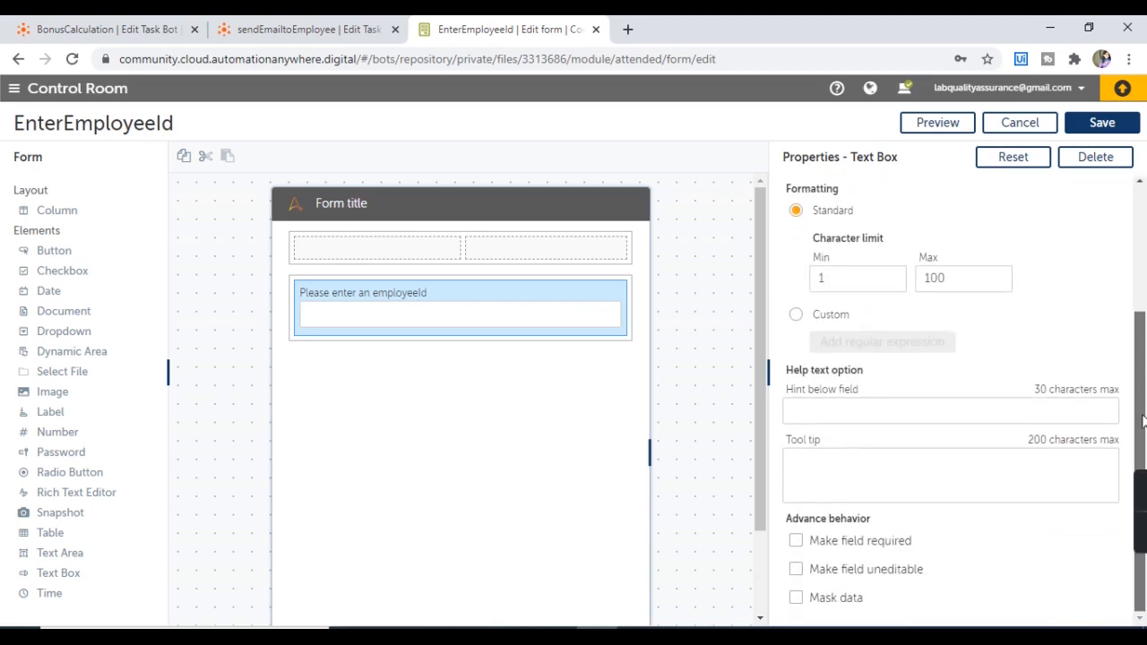
{"action": "left_click", "coordinate": [797, 542]}
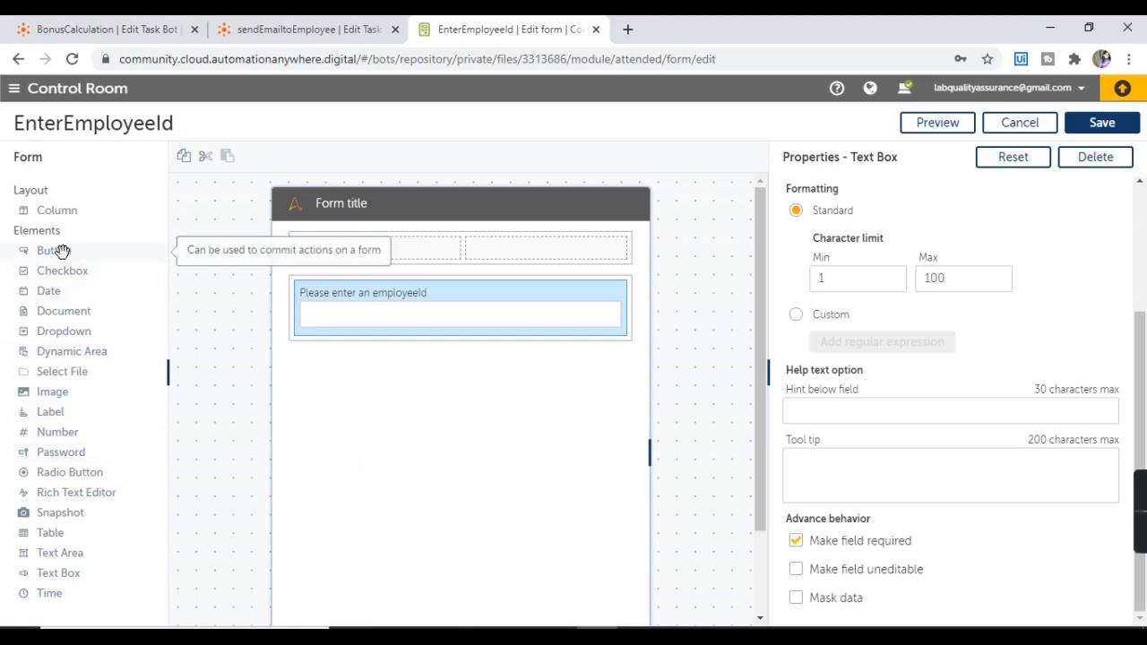
- Add a button below the employee ID text box with the text "Submit" and save the form
{"action": "left_click_drag", "start_coordinate": [56, 250], "coordinate": [446, 395]}
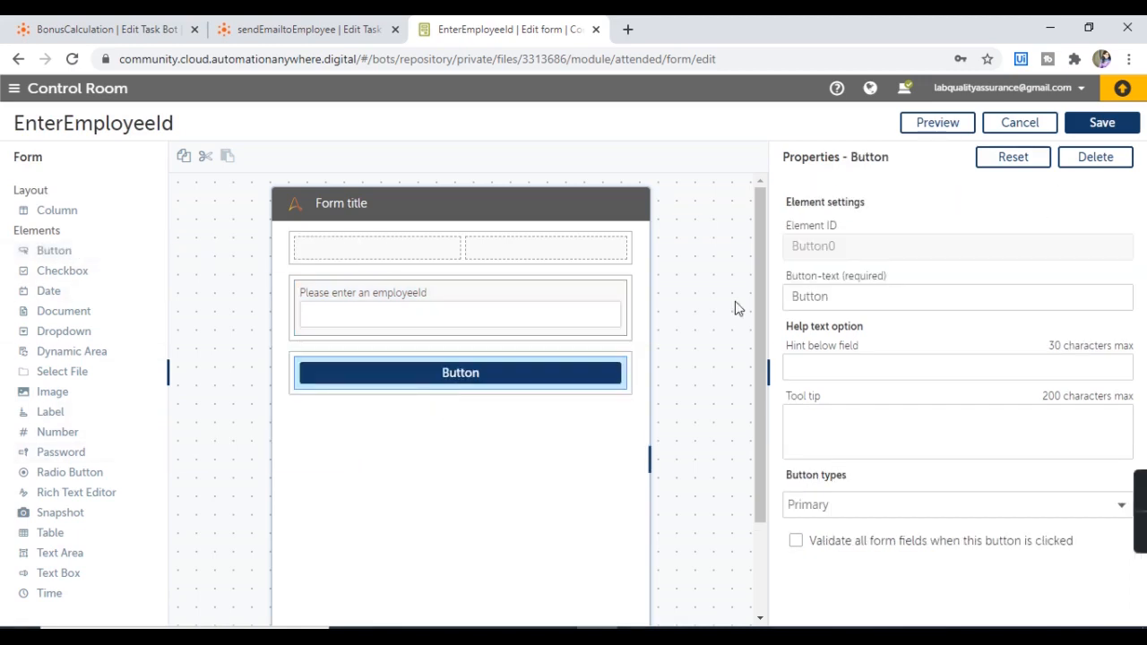
{"action": "left_click_drag", "start_coordinate": [832, 297], "coordinate": [767, 293]}
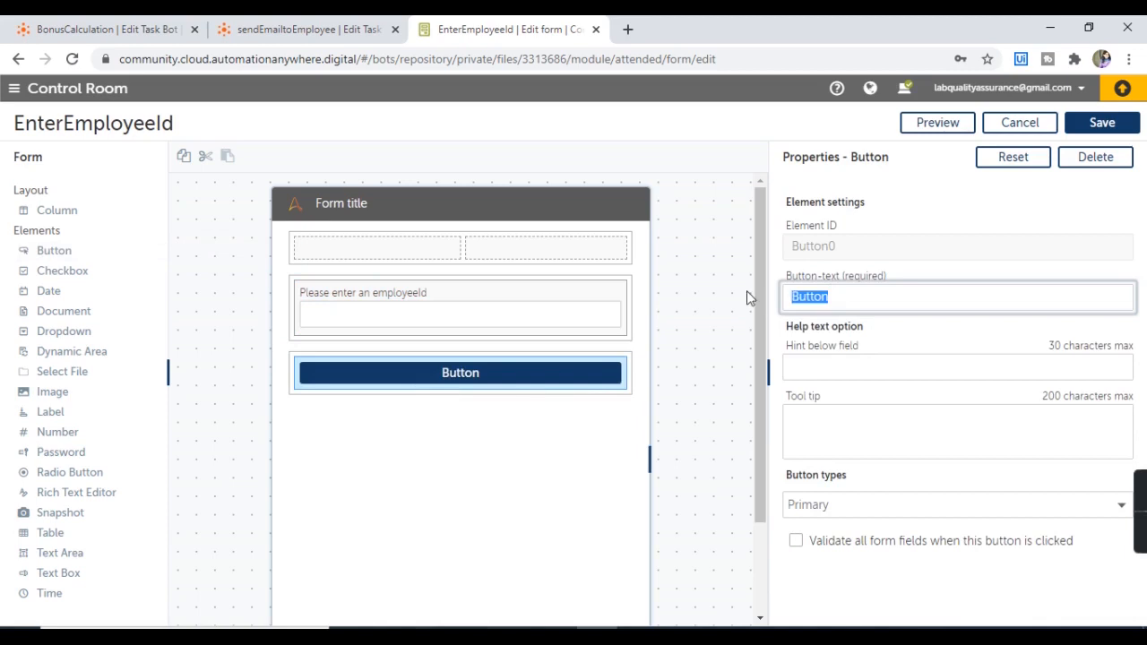
{"action": "type", "text": "Su"}
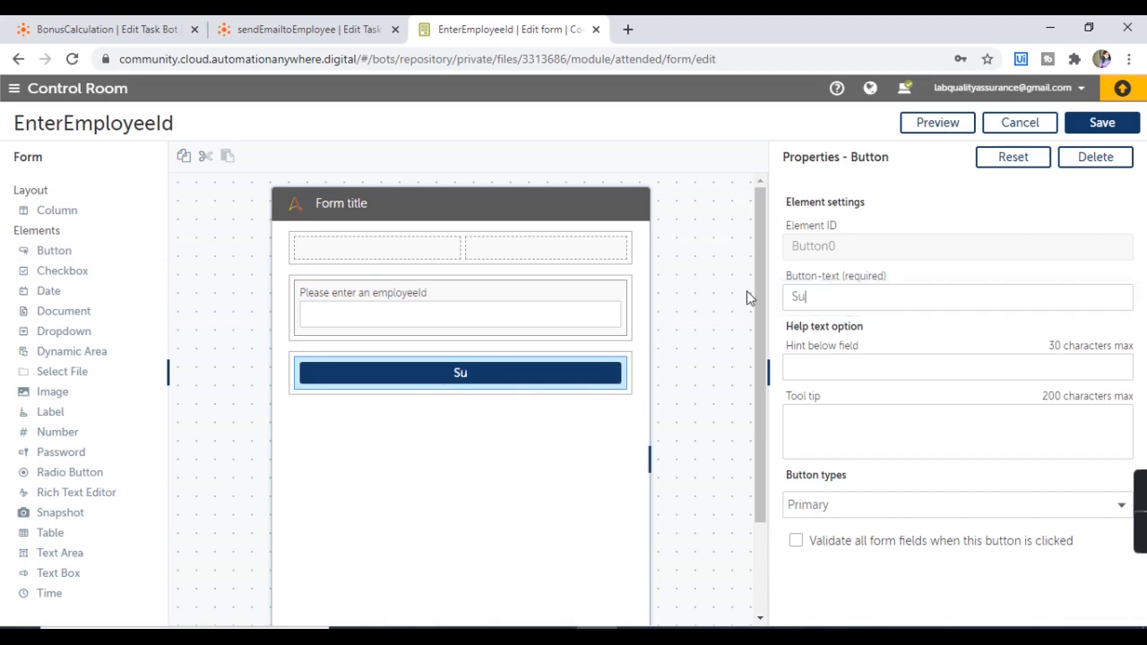
{"action": "type", "text": "bmit"}
{"action": "left_click", "coordinate": [1111, 131]}
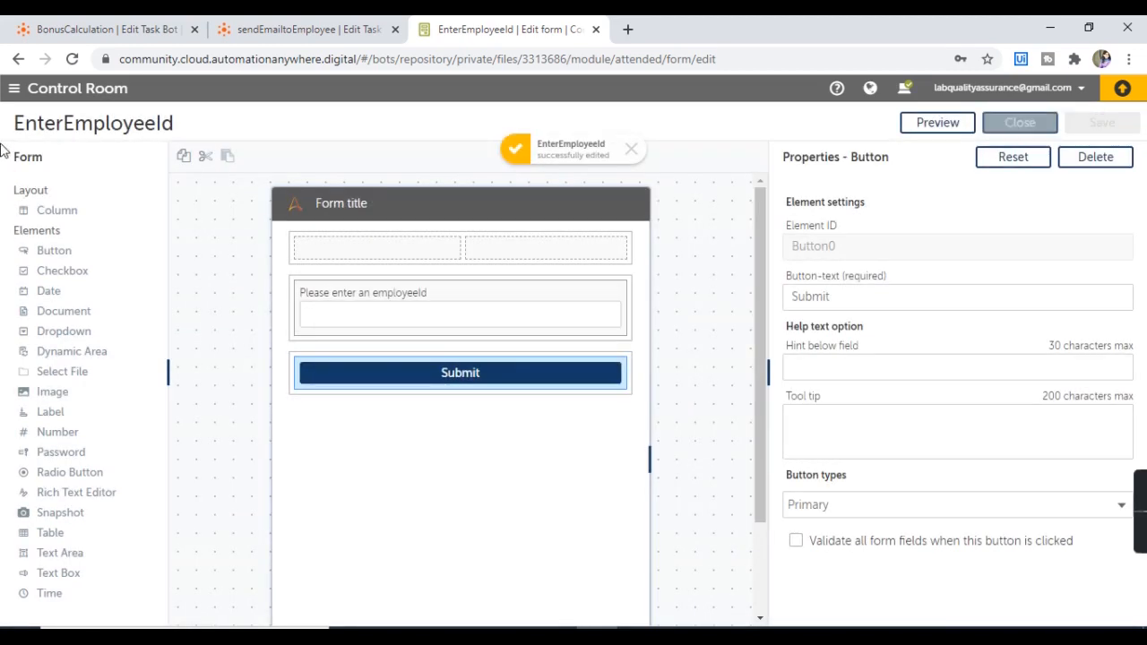
- Return to the AARIDemo folder in My bots and open the BonusCalculationAndSendEmailNotification process
{"action": "left_click", "coordinate": [15, 91]}
{"action": "left_click", "coordinate": [72, 340]}
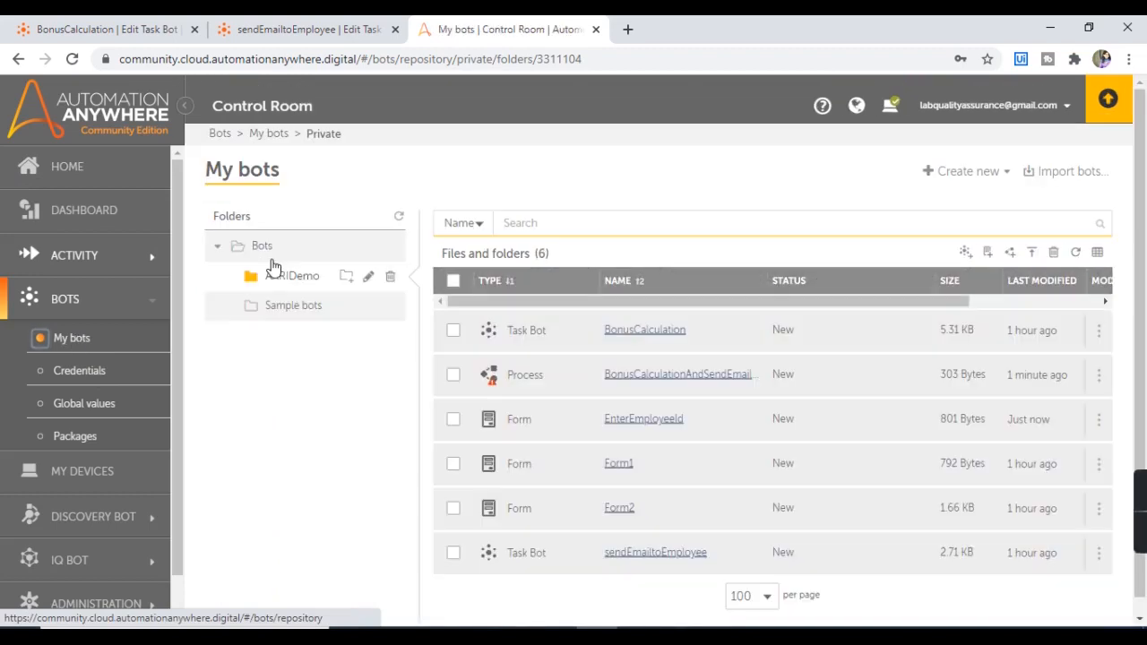
{"action": "double_click", "coordinate": [302, 277]}
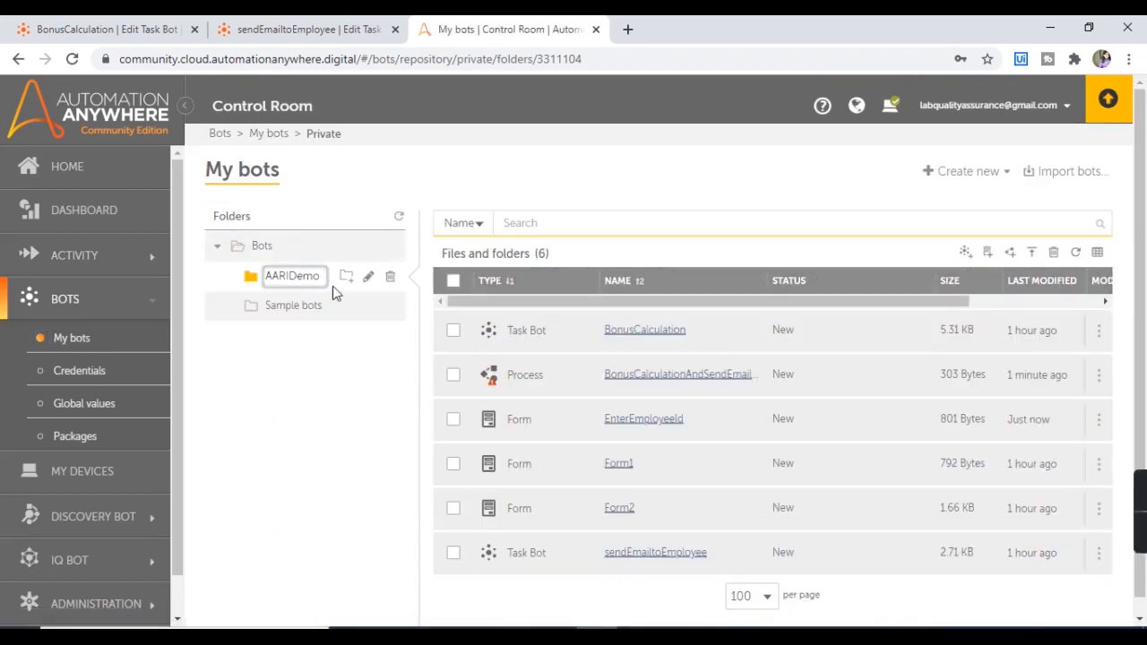
{"action": "left_click", "coordinate": [656, 376]}
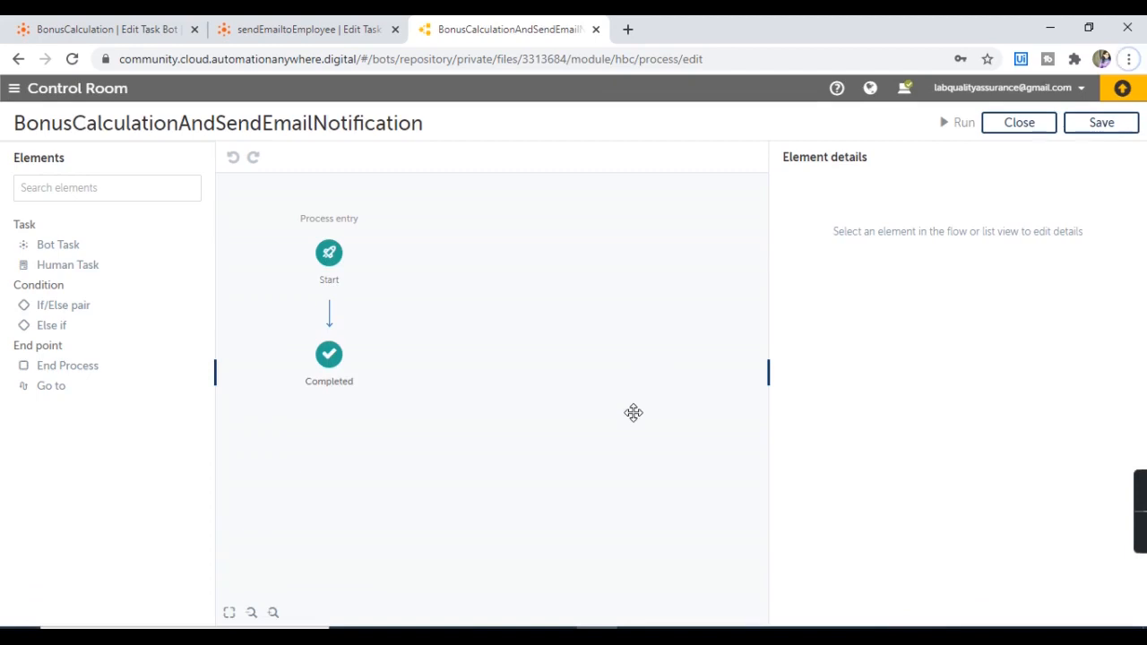
- Set the Start element's initial data form to EnterEmployeeId from the AARIDemo folder
{"action": "left_click", "coordinate": [327, 253]}
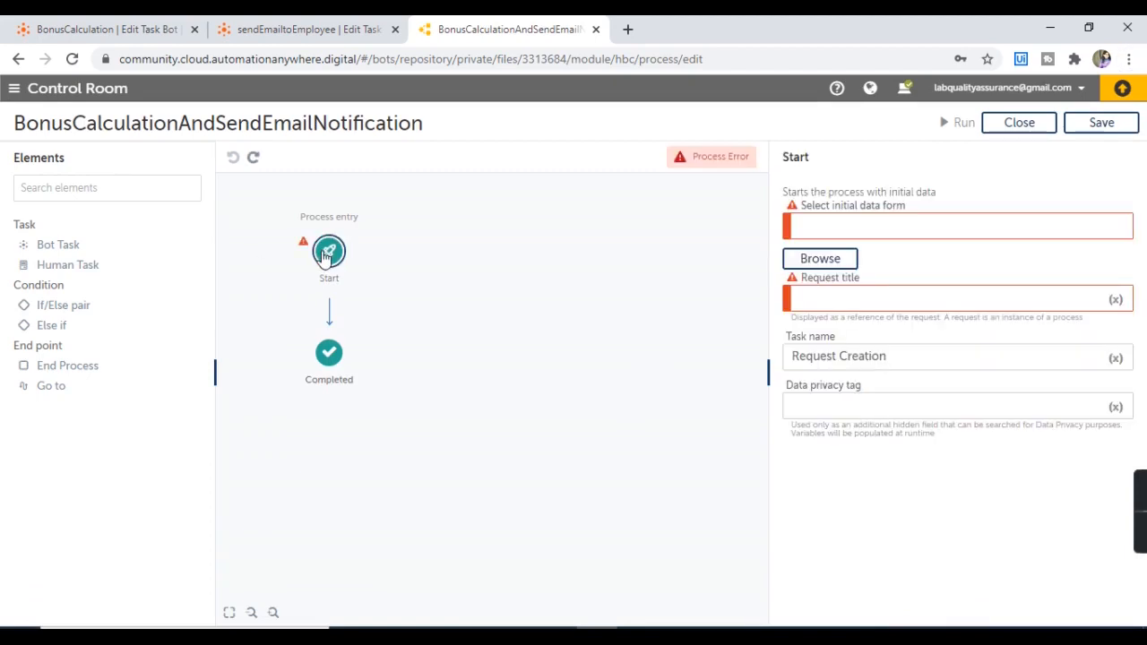
{"action": "left_click", "coordinate": [817, 263]}
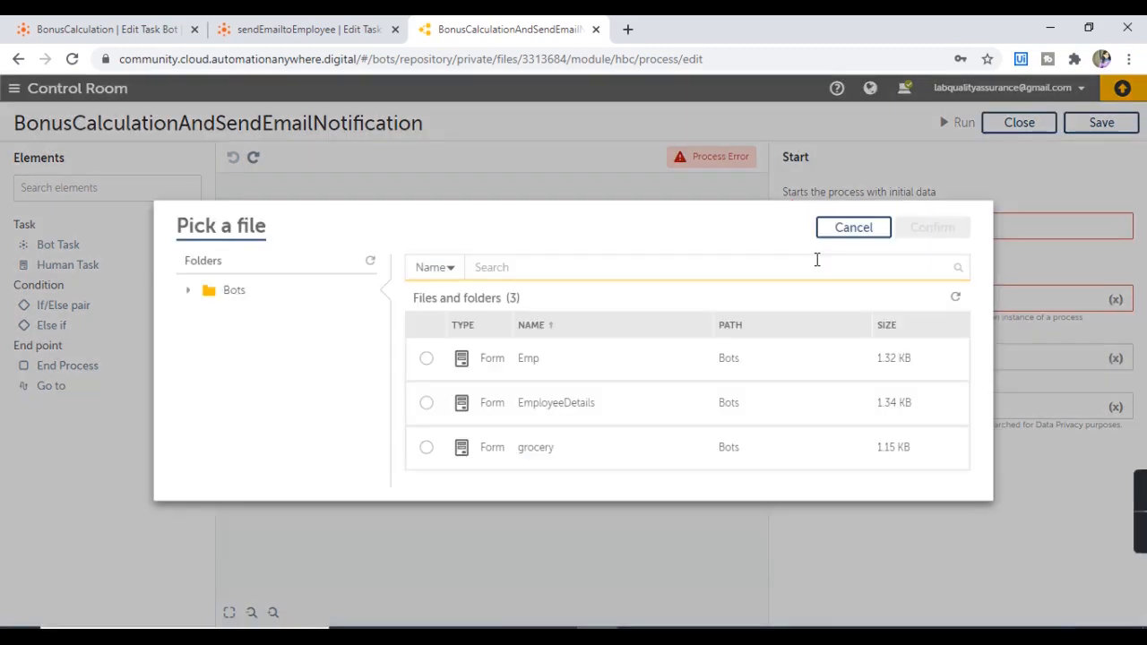
{"action": "left_click", "coordinate": [188, 292]}
{"action": "left_click", "coordinate": [266, 324]}
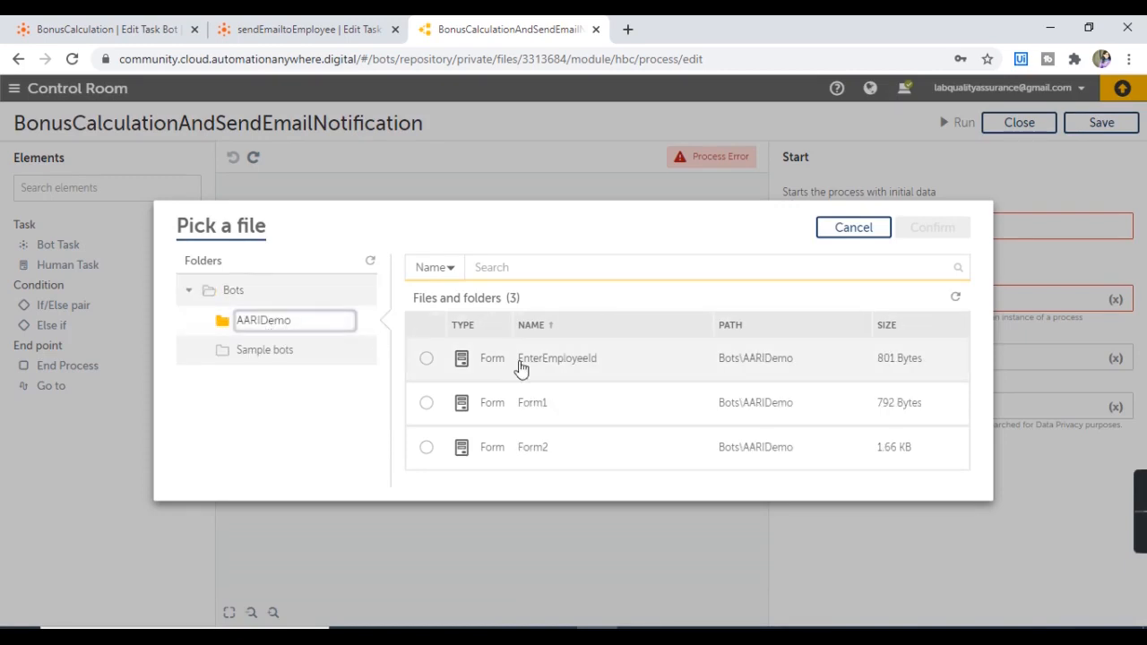
{"action": "left_click", "coordinate": [427, 359]}
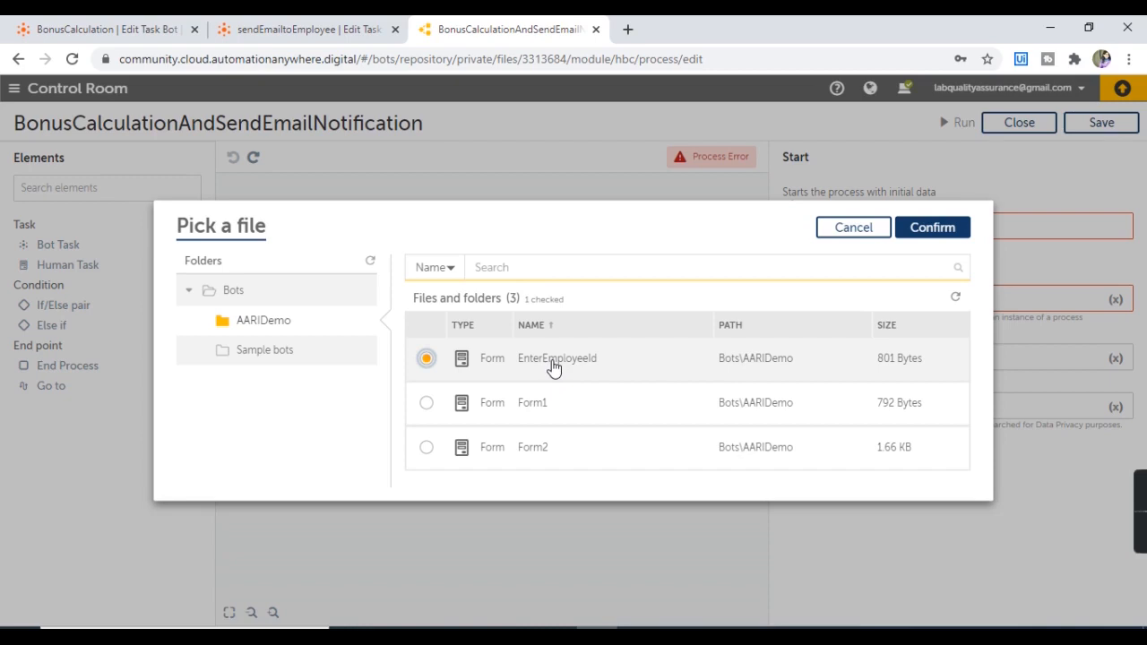
{"action": "left_click", "coordinate": [932, 226]}
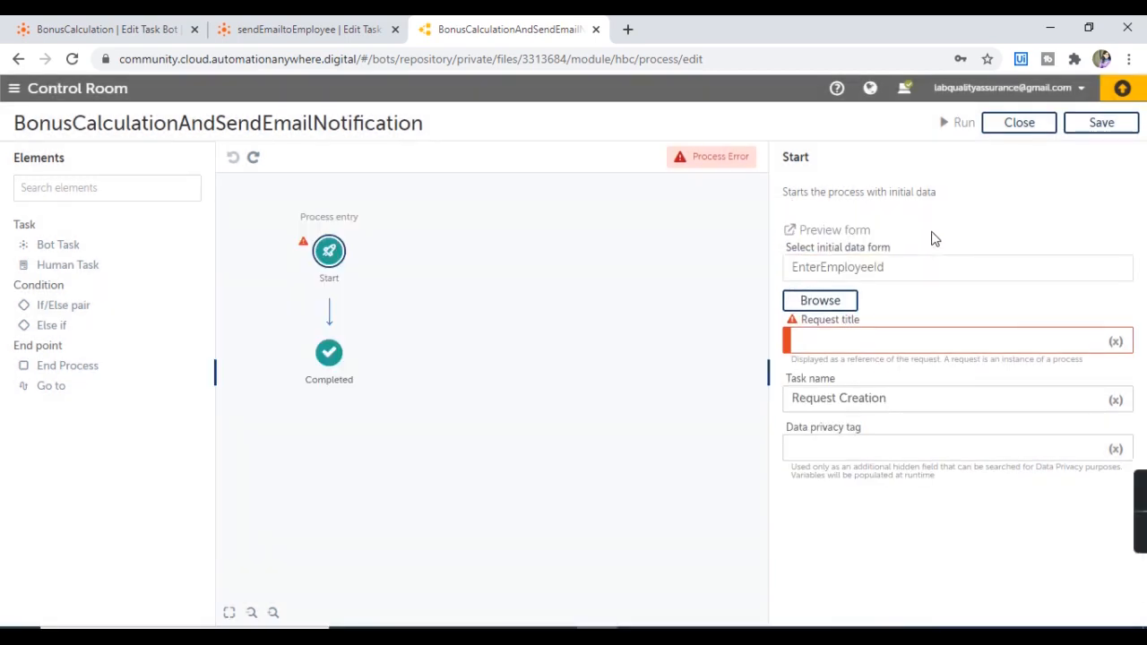
- Set the Start element's request title to EnterEmployeeId and save the process
{"action": "left_click", "coordinate": [833, 342]}
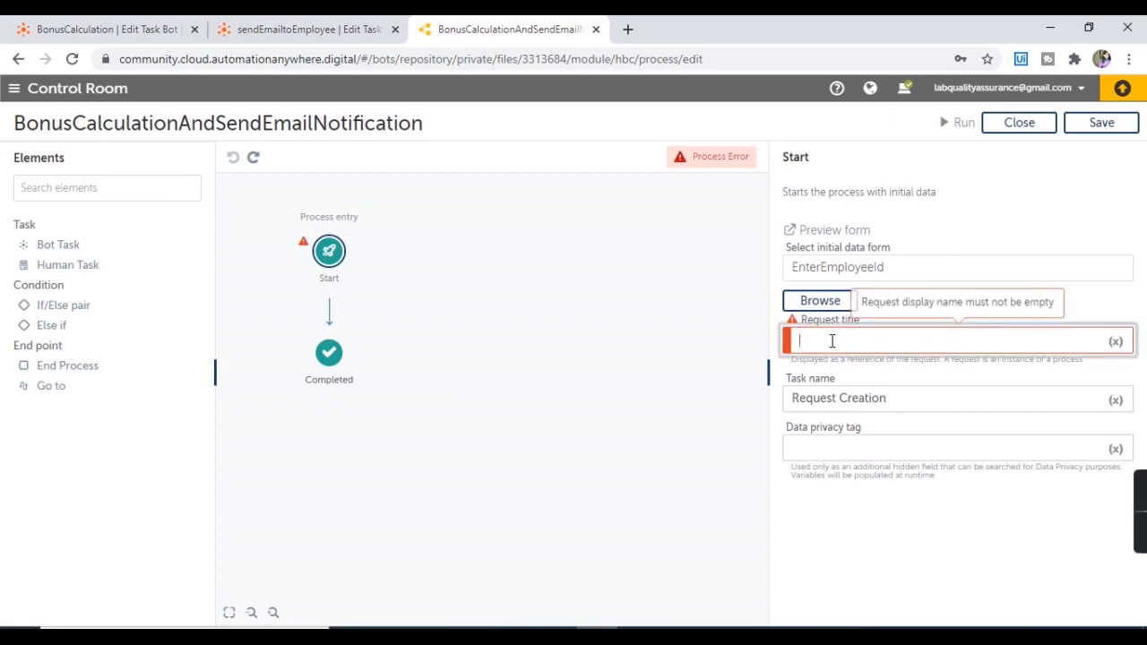
{"action": "type", "text": "Enter"}
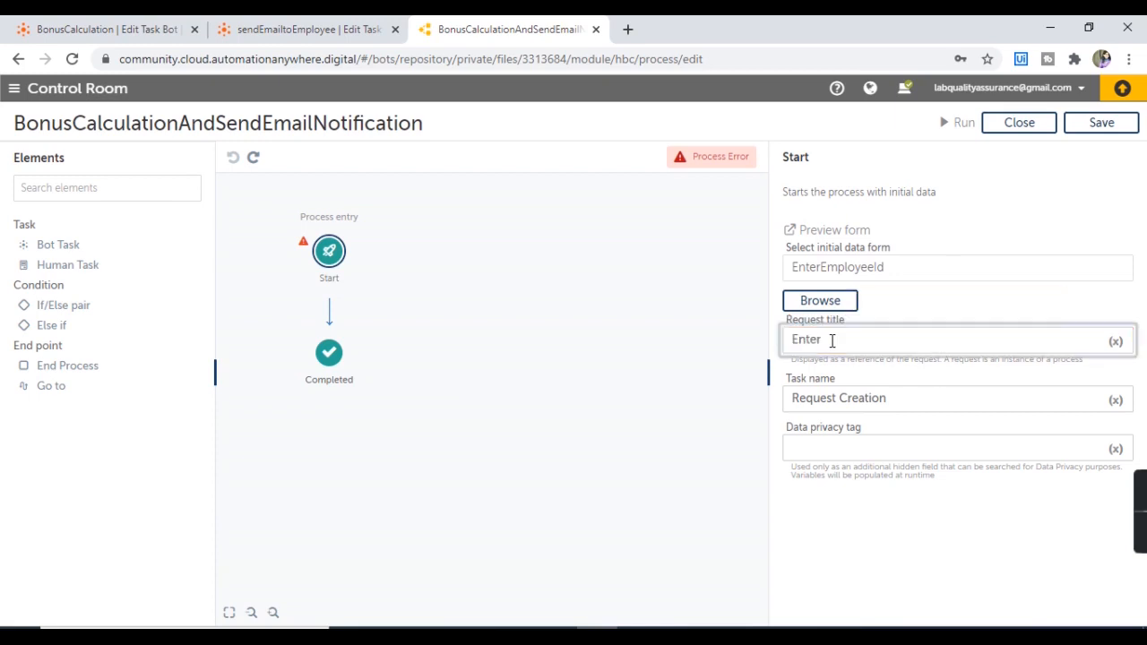
{"action": "type", "text": "EmployeeId"}
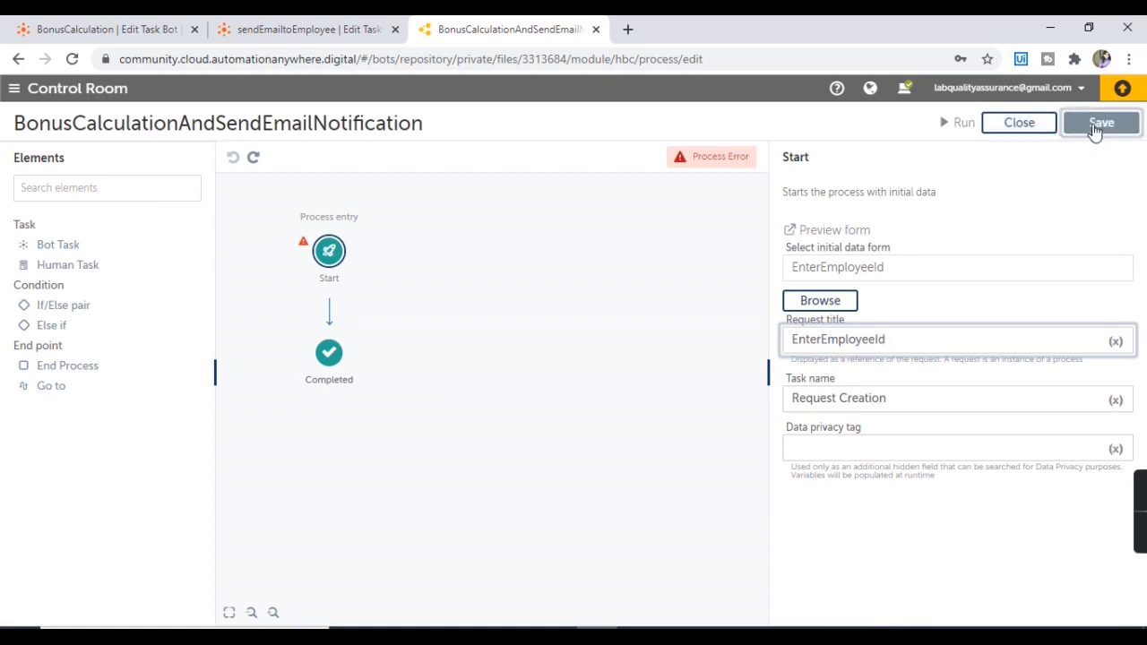
{"action": "left_click", "coordinate": [1095, 130]}
- Add a Bot Task between Start and Completed and name the element CalculateBonus
{"action": "key", "text": "alt+Tab"}
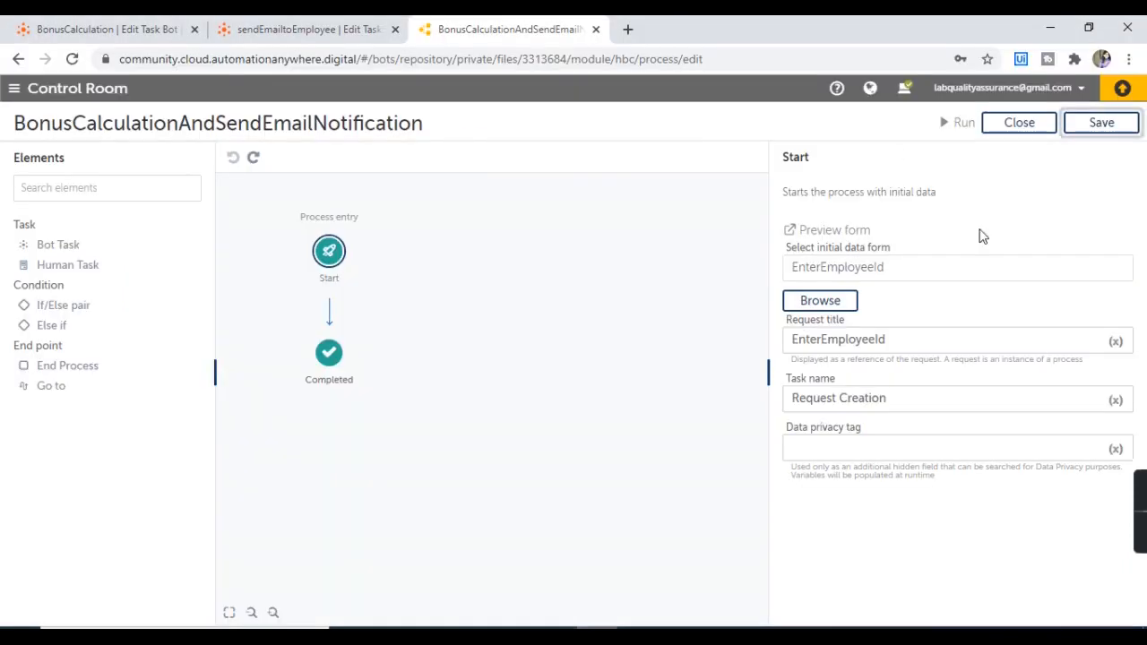
{"action": "left_click", "coordinate": [950, 338]}
{"action": "left_click_drag", "start_coordinate": [57, 244], "coordinate": [338, 312]}
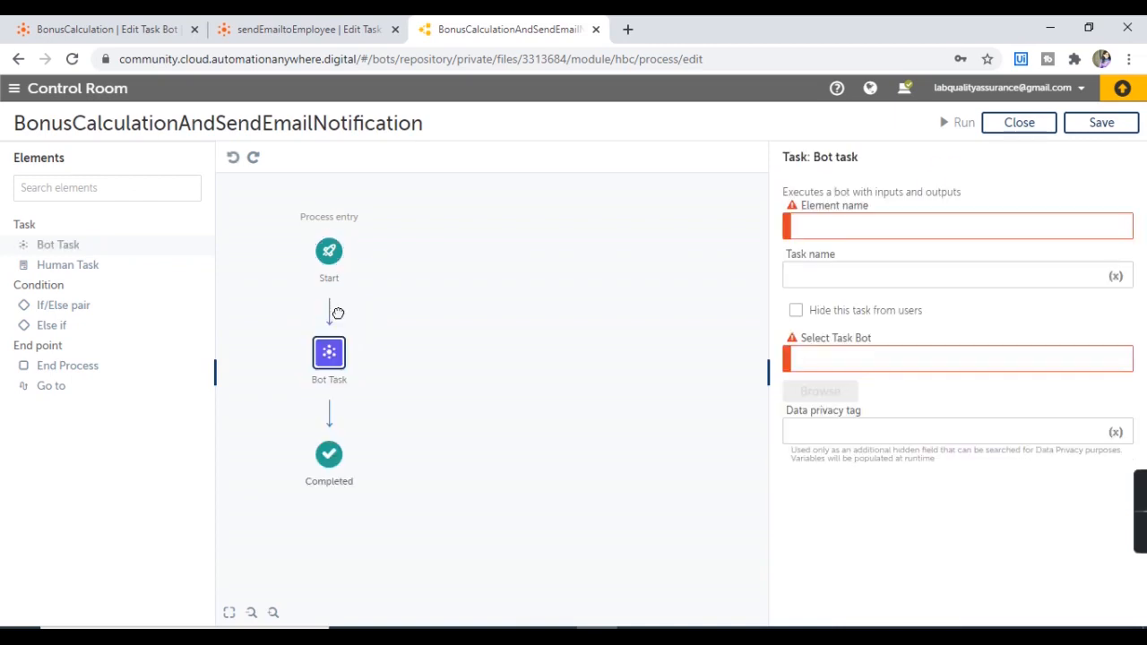
{"action": "left_click", "coordinate": [830, 226]}
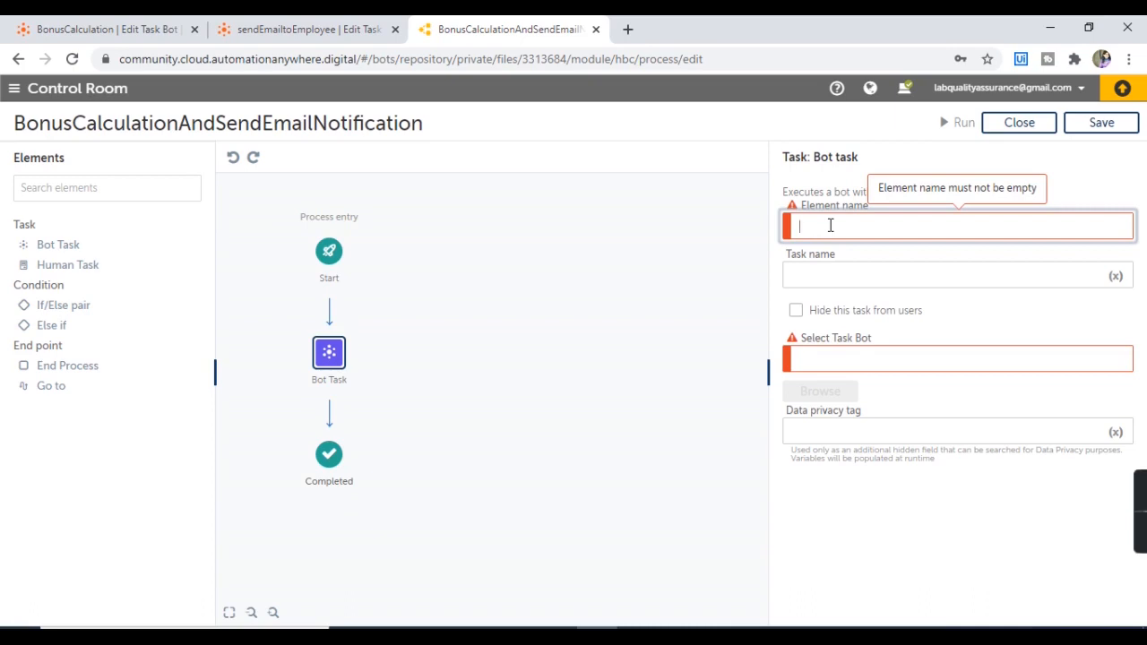
{"action": "type", "text": "Cal"}
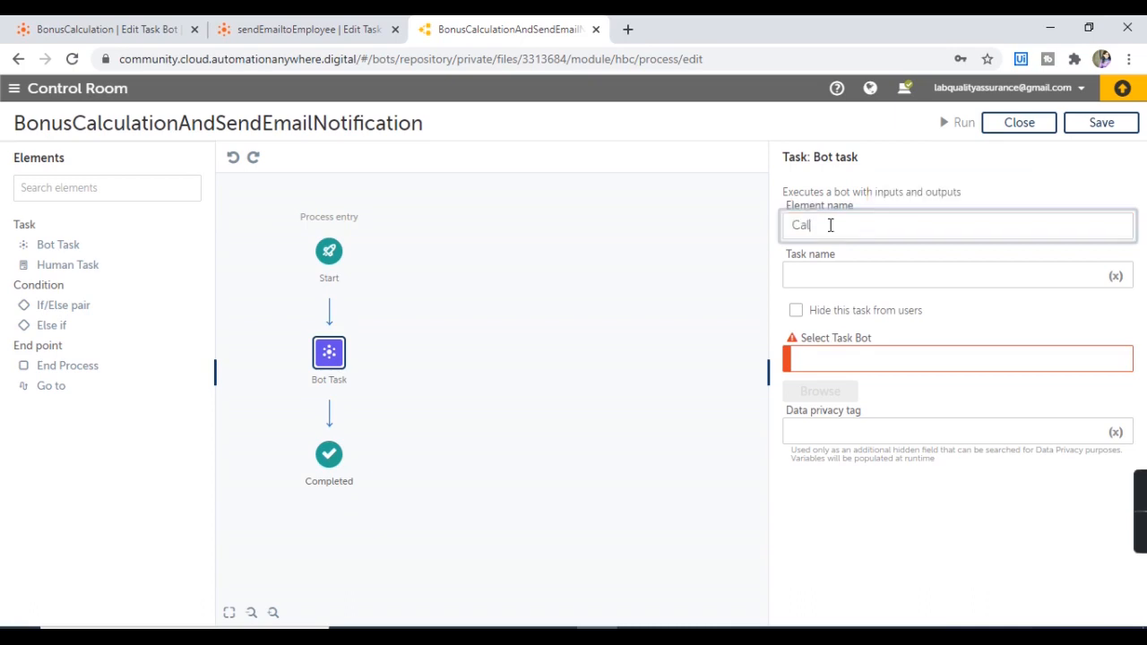
{"action": "type", "text": "culateBonus"}
- Set the bot task's task name to Calculate_Bonus, reusing the element name with an underscore added
{"action": "left_click_drag", "start_coordinate": [912, 226], "coordinate": [736, 231]}
{"action": "key", "text": "ctrl+c"}
{"action": "left_click", "coordinate": [824, 279]}
{"action": "key", "text": "ctrl+v"}
{"action": "left_click", "coordinate": [836, 274]}
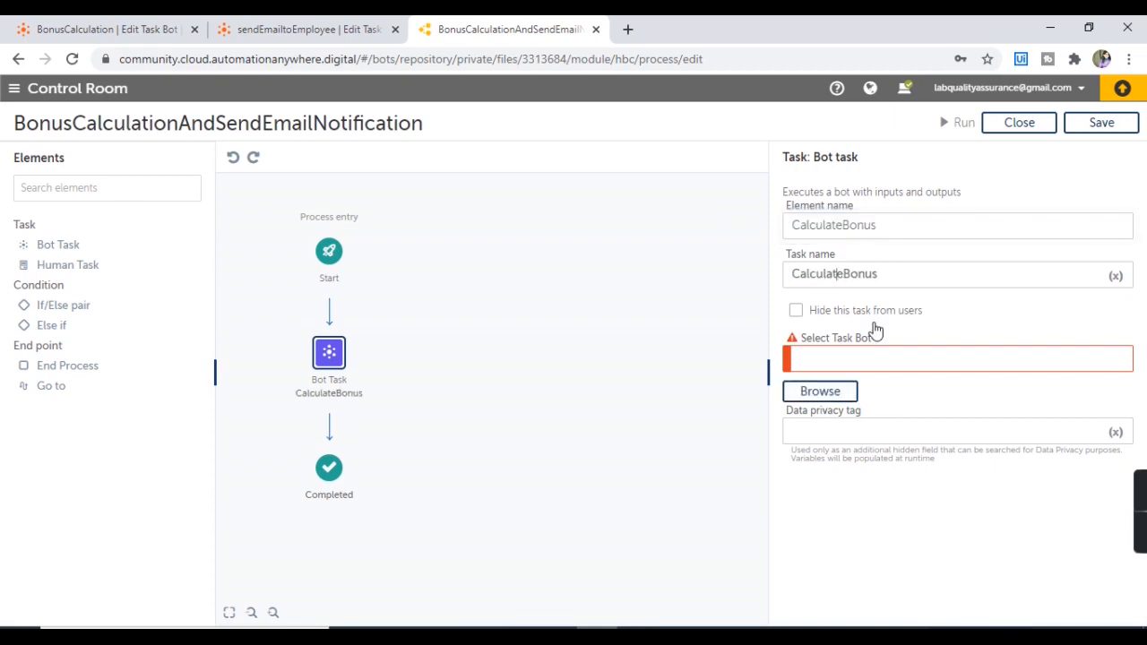
{"action": "type", "text": "_"}
- Select the BonusCalculation bot from the AARIDemo folder as the task bot for CalculateBonus
{"action": "left_click", "coordinate": [134, 25]}
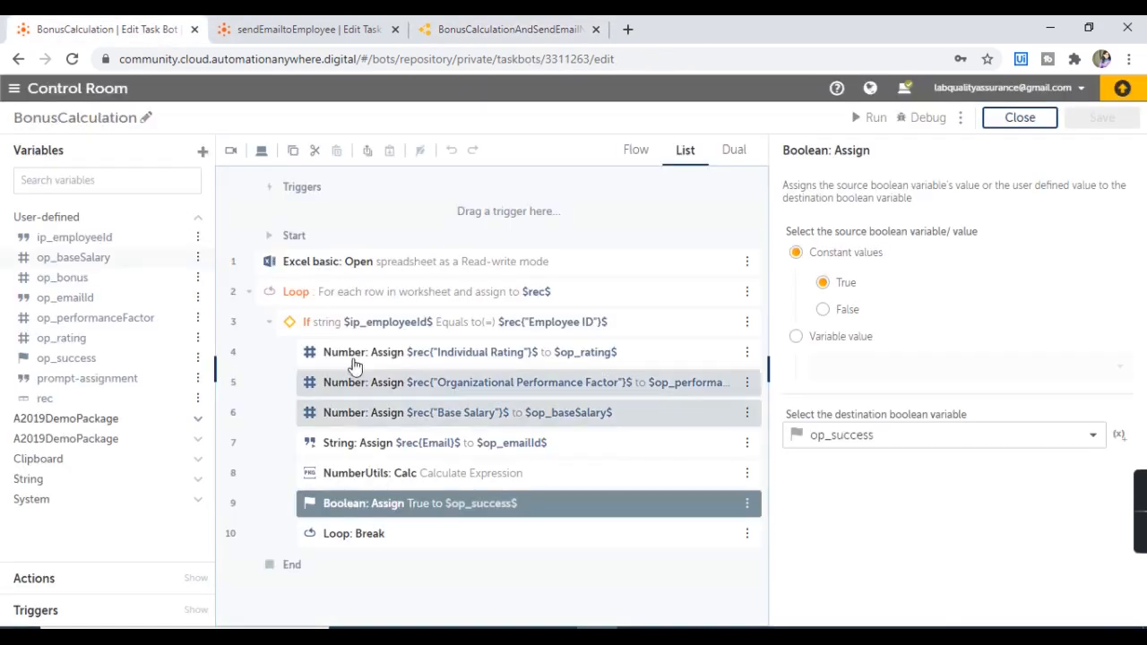
{"action": "left_click", "coordinate": [513, 25]}
{"action": "left_click", "coordinate": [832, 399]}
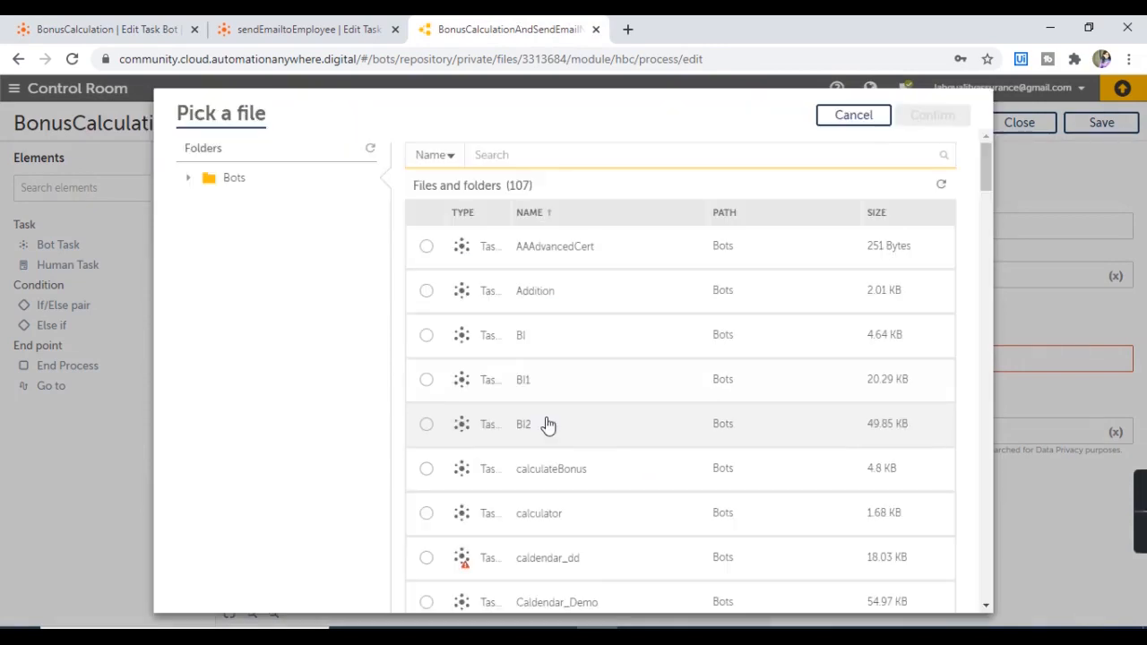
{"action": "left_click", "coordinate": [191, 178]}
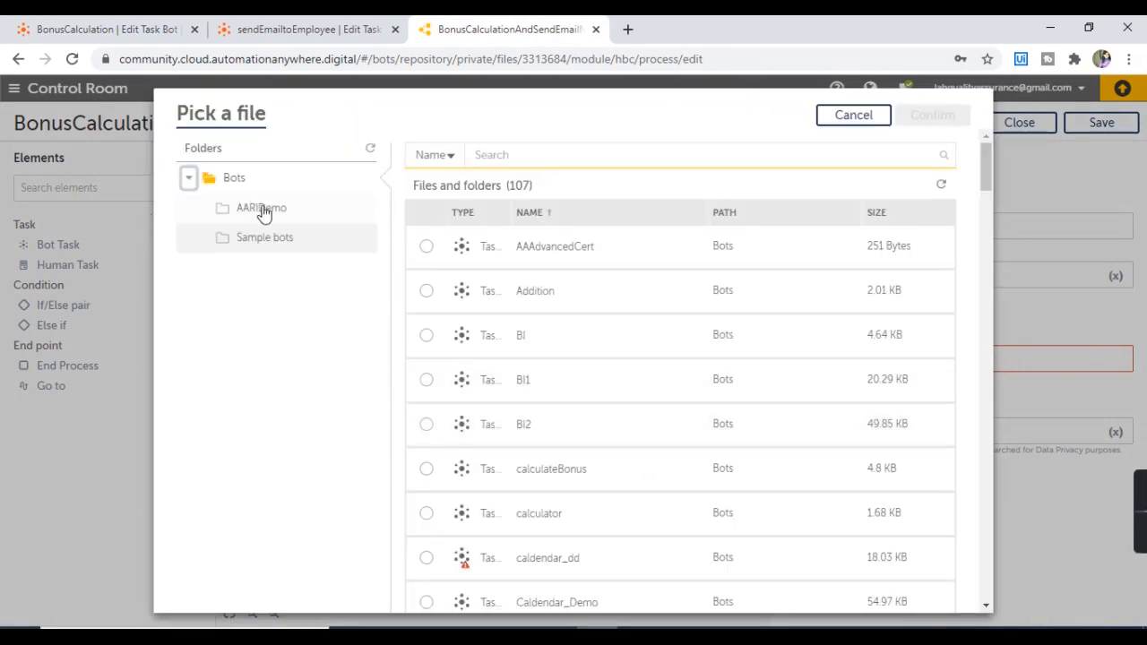
{"action": "left_click", "coordinate": [261, 208]}
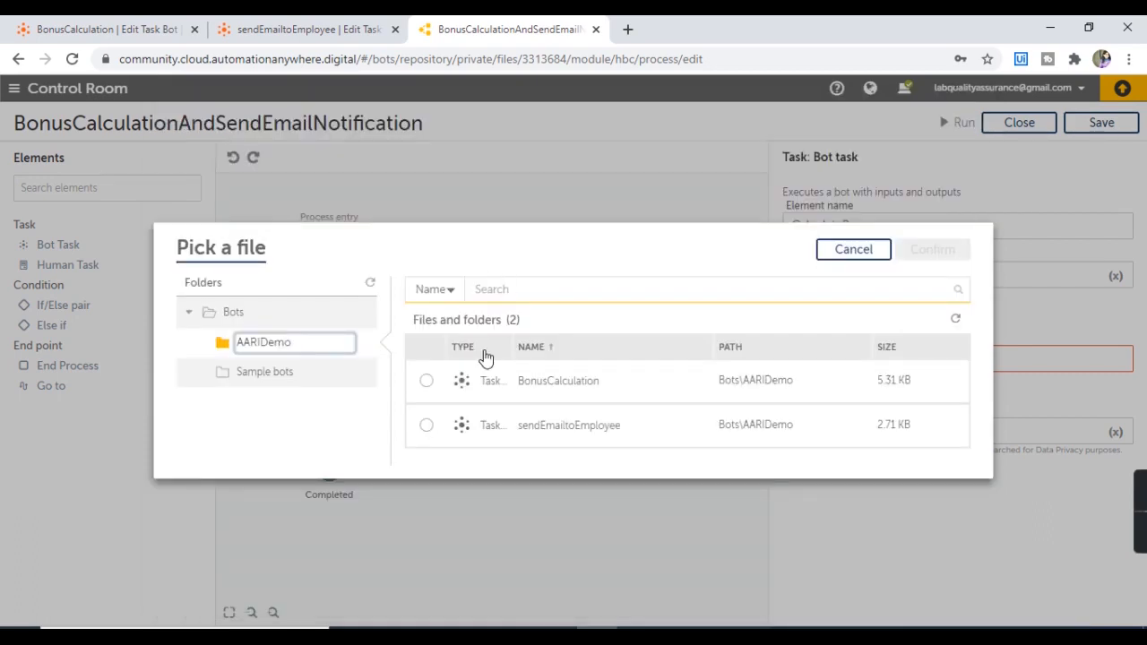
{"action": "left_click", "coordinate": [427, 382]}
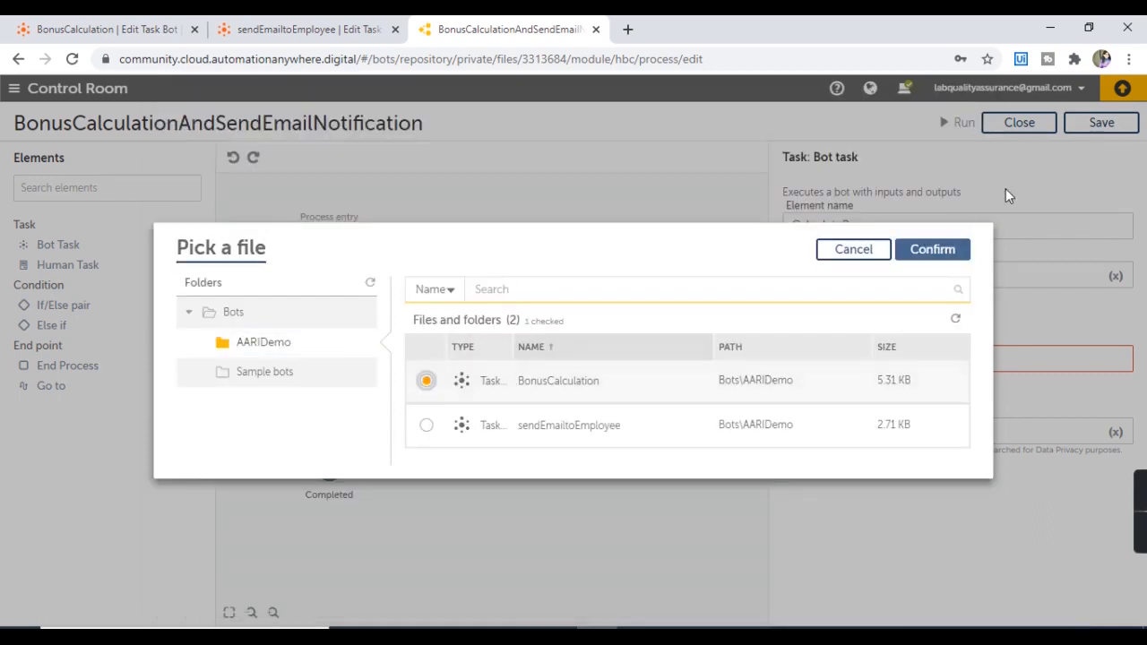
{"action": "left_click", "coordinate": [933, 249]}
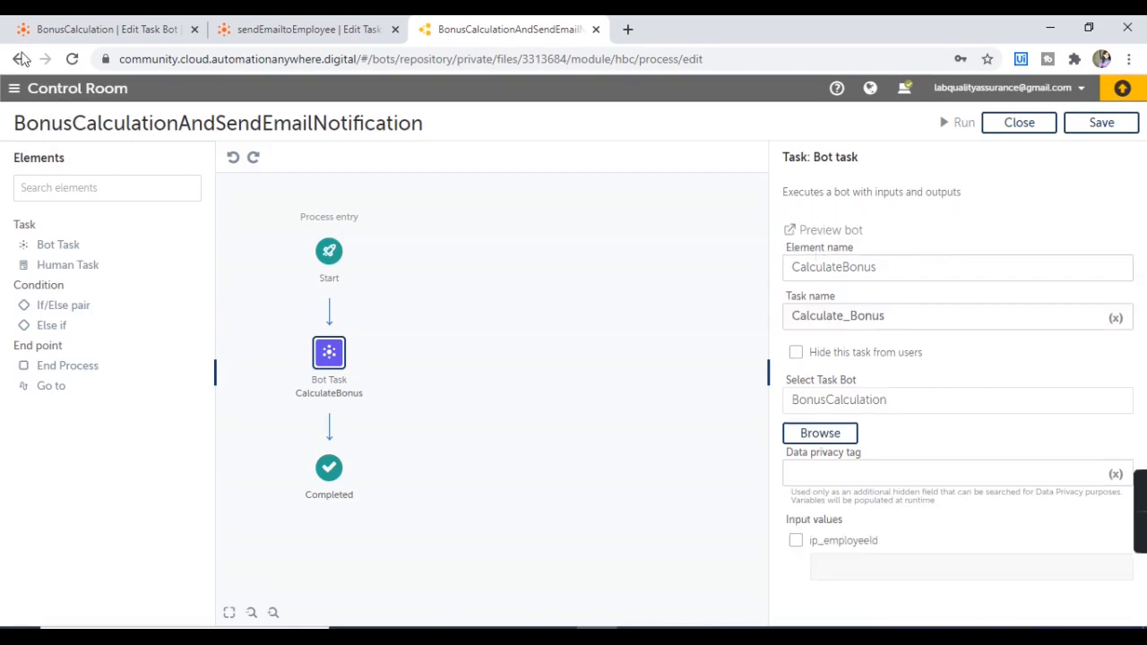
- Map the ip_employeeId input to the initialData variable "Please enter an employeeId[TextBox0]-STRING" and save the process
{"action": "left_click", "coordinate": [70, 23]}
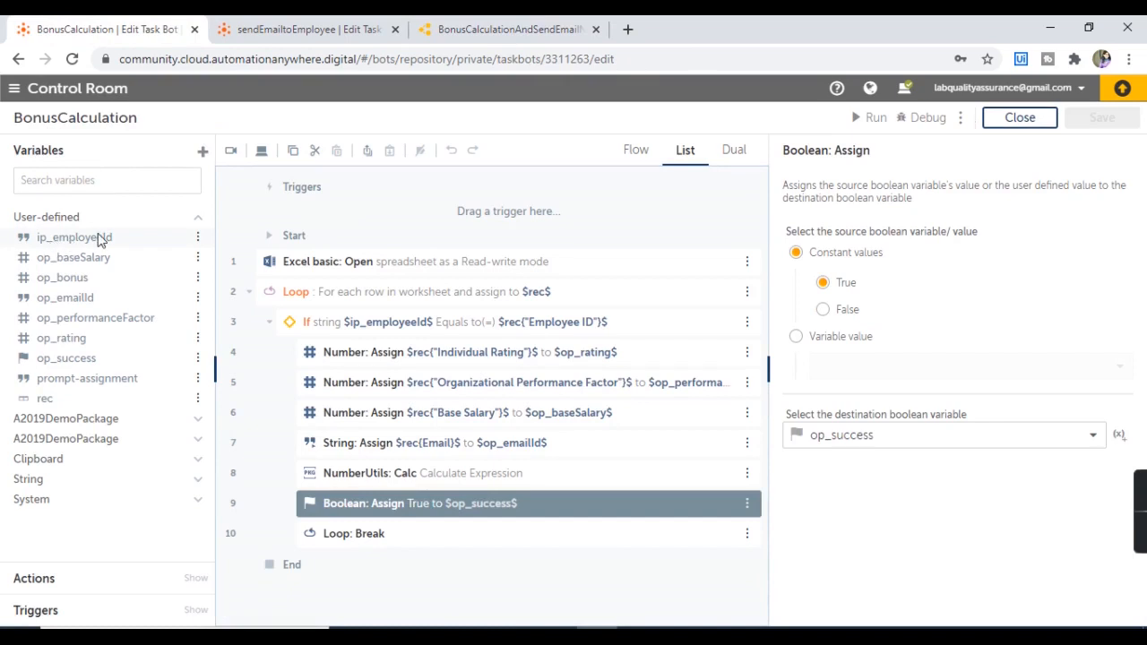
{"action": "left_click", "coordinate": [530, 29]}
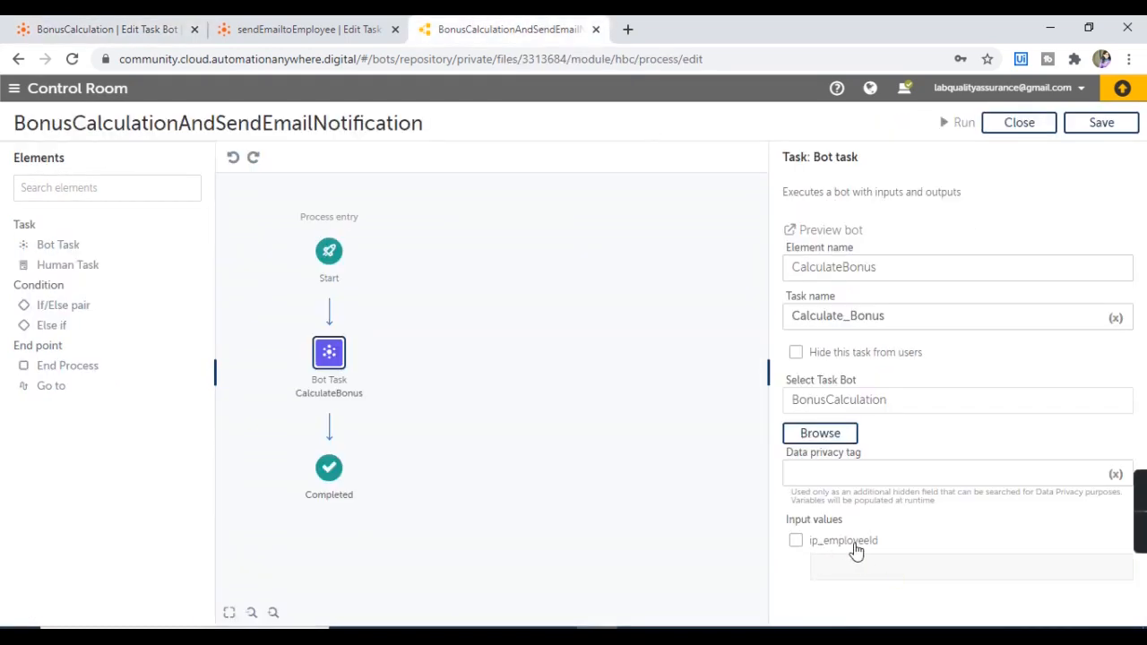
{"action": "left_click", "coordinate": [796, 541]}
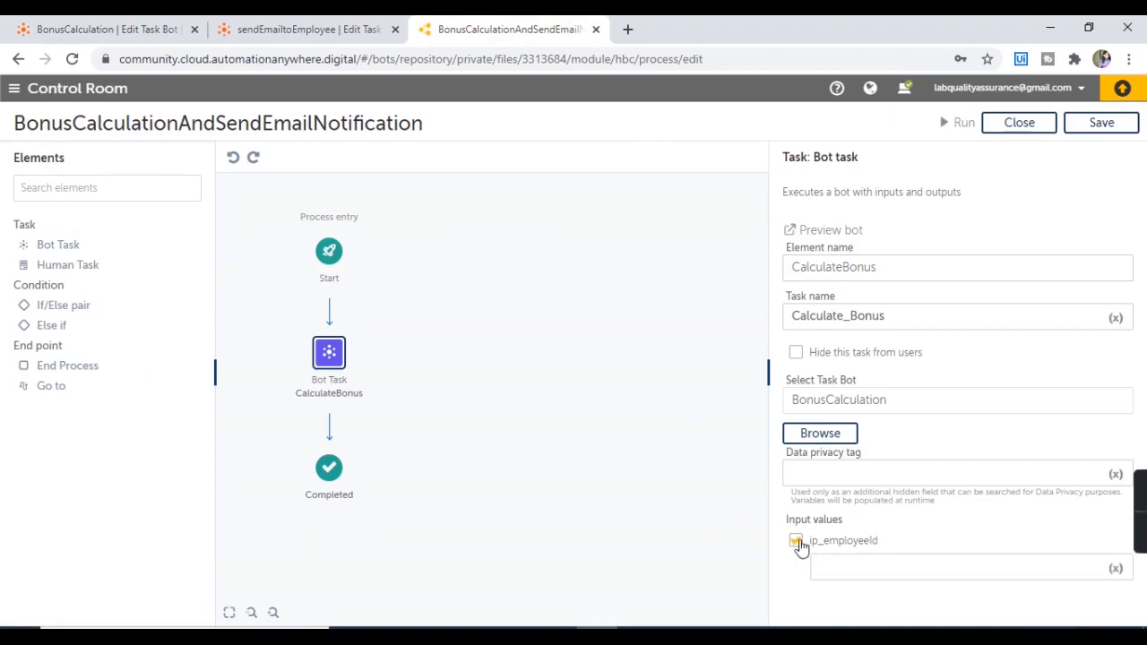
{"action": "left_click", "coordinate": [882, 562]}
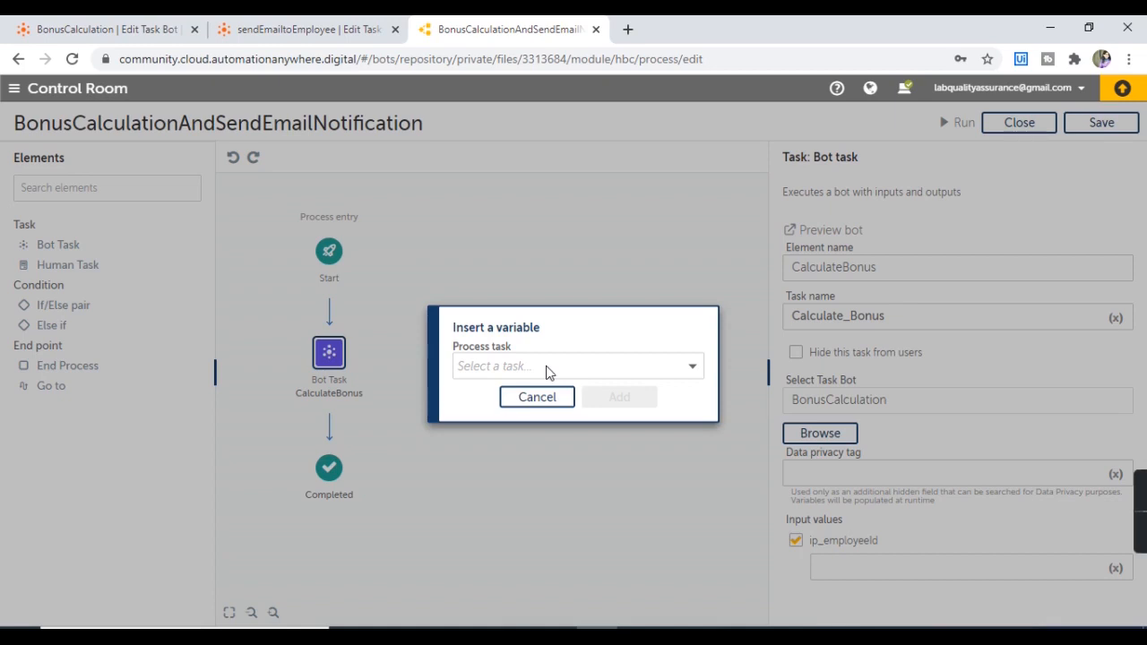
{"action": "left_click", "coordinate": [549, 368]}
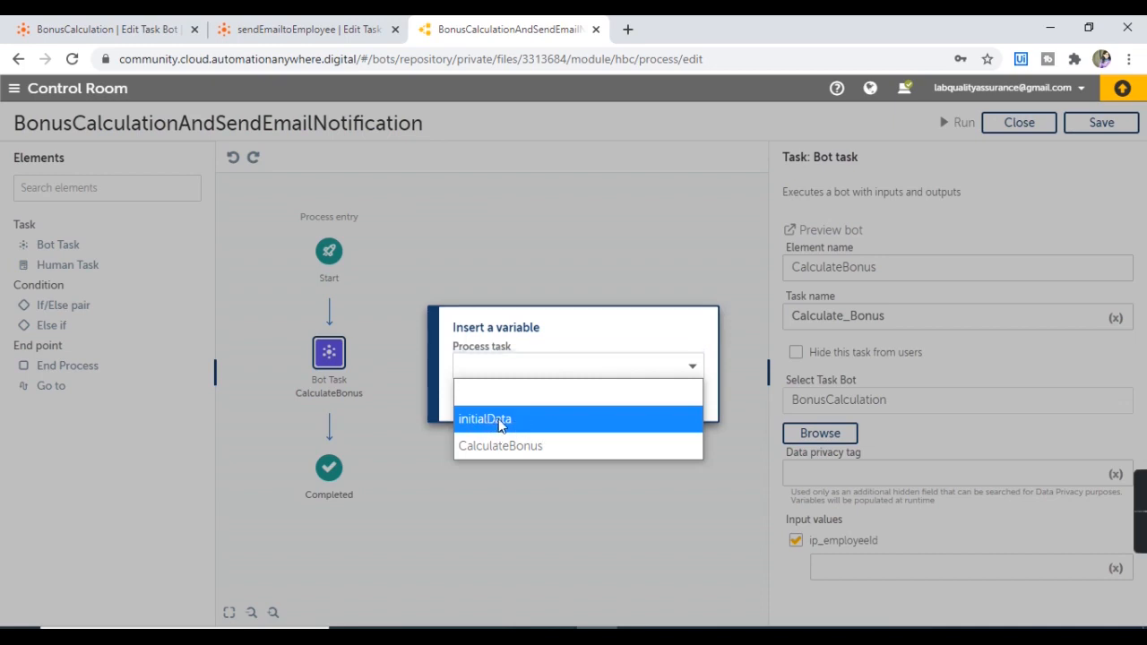
{"action": "left_click", "coordinate": [501, 419]}
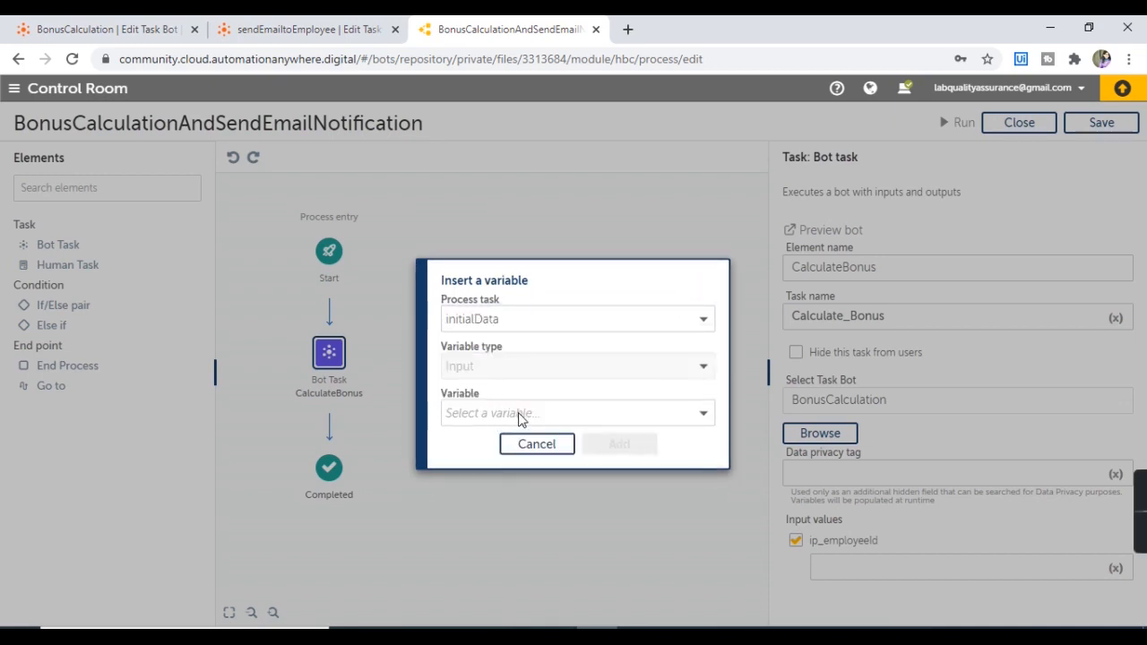
{"action": "left_click", "coordinate": [519, 420]}
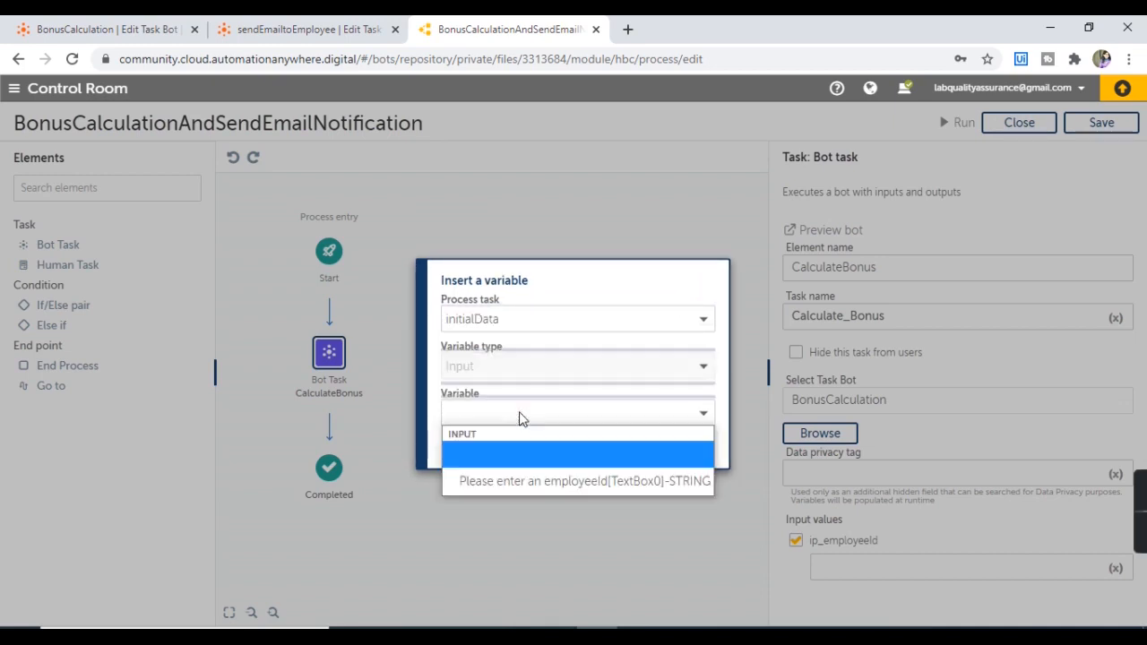
{"action": "left_click", "coordinate": [562, 484]}
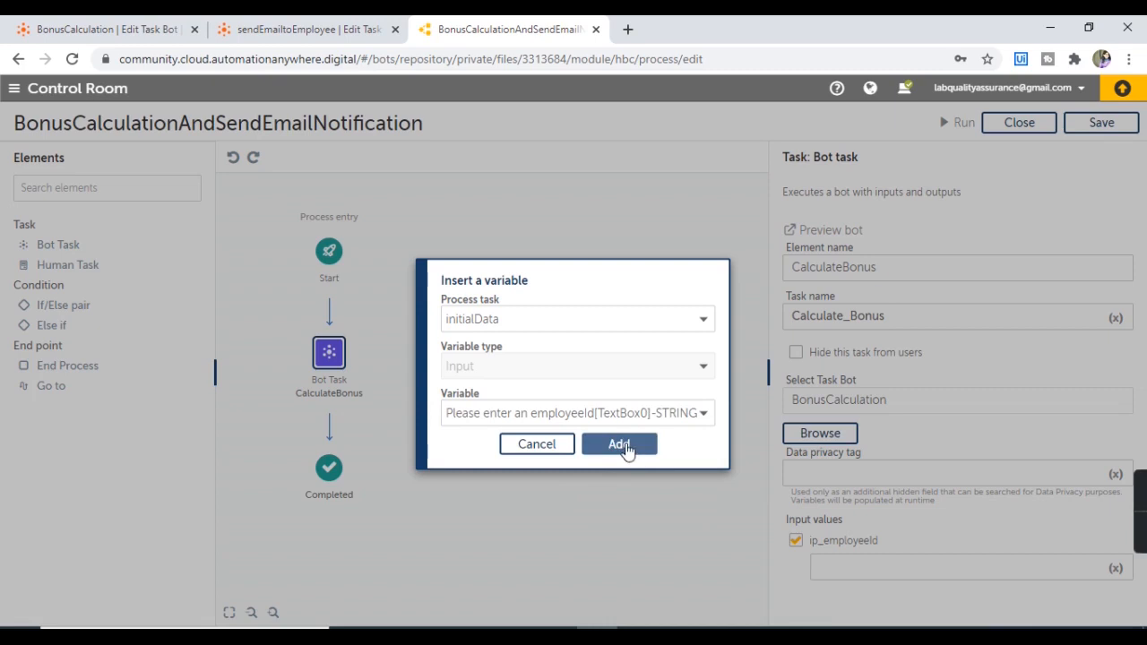
{"action": "left_click", "coordinate": [623, 446]}
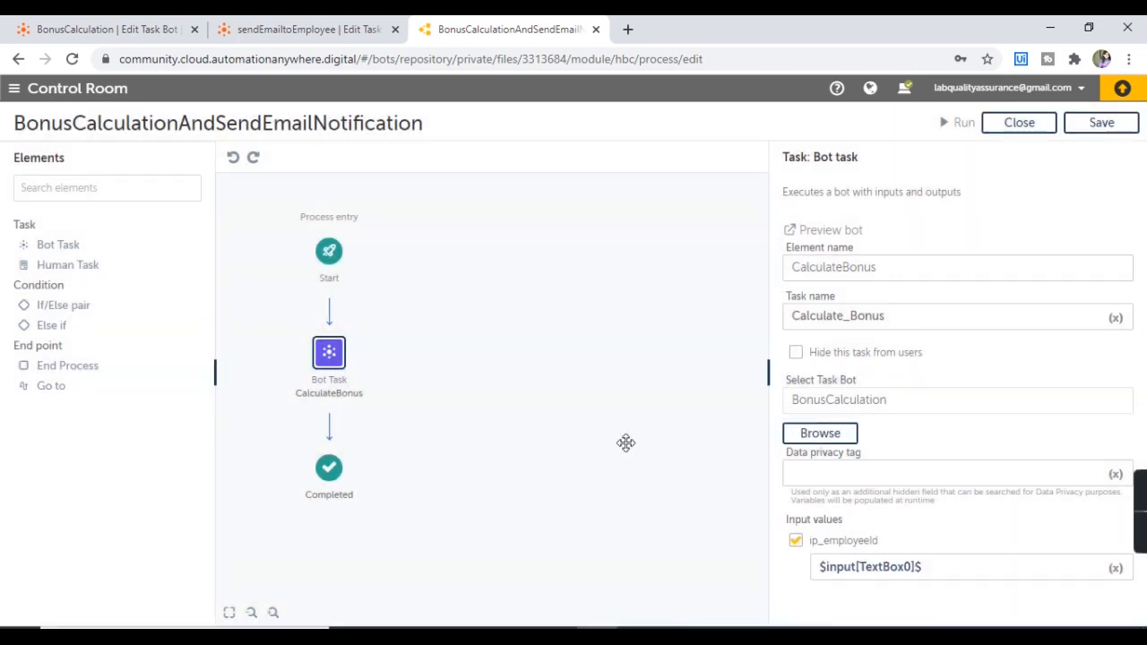
{"action": "left_click", "coordinate": [1101, 124]}
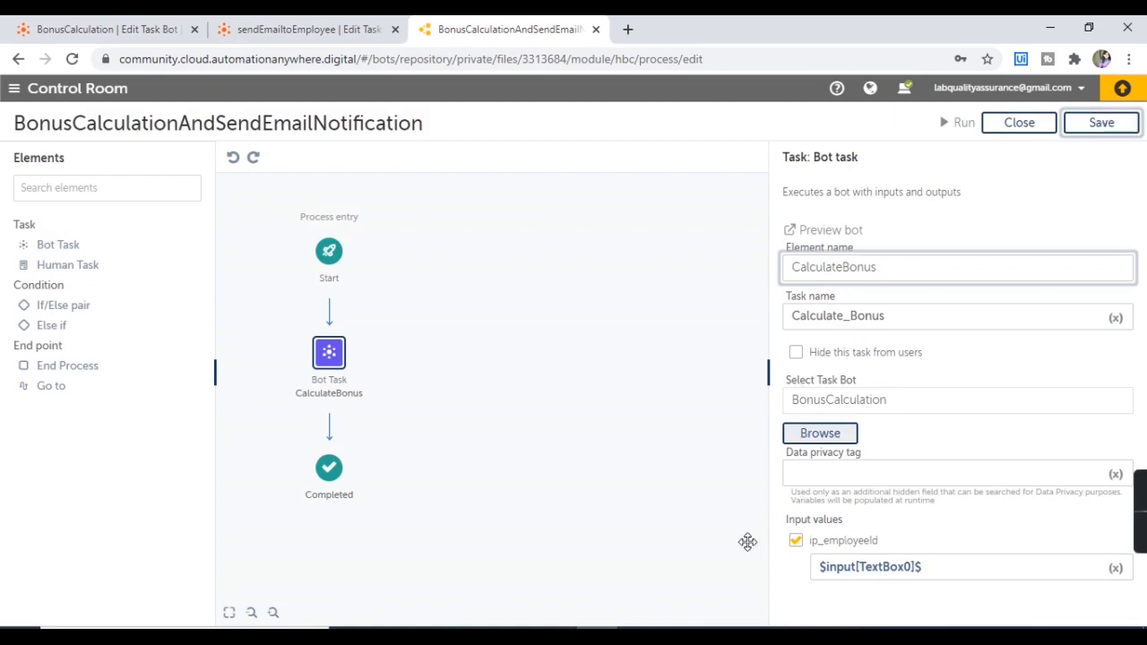
- Check the process flowchart image, add an If/Else pair below the CalculateBonus task and describe the If condition as CheckBonusAmount
{"action": "left_click", "coordinate": [679, 632]}
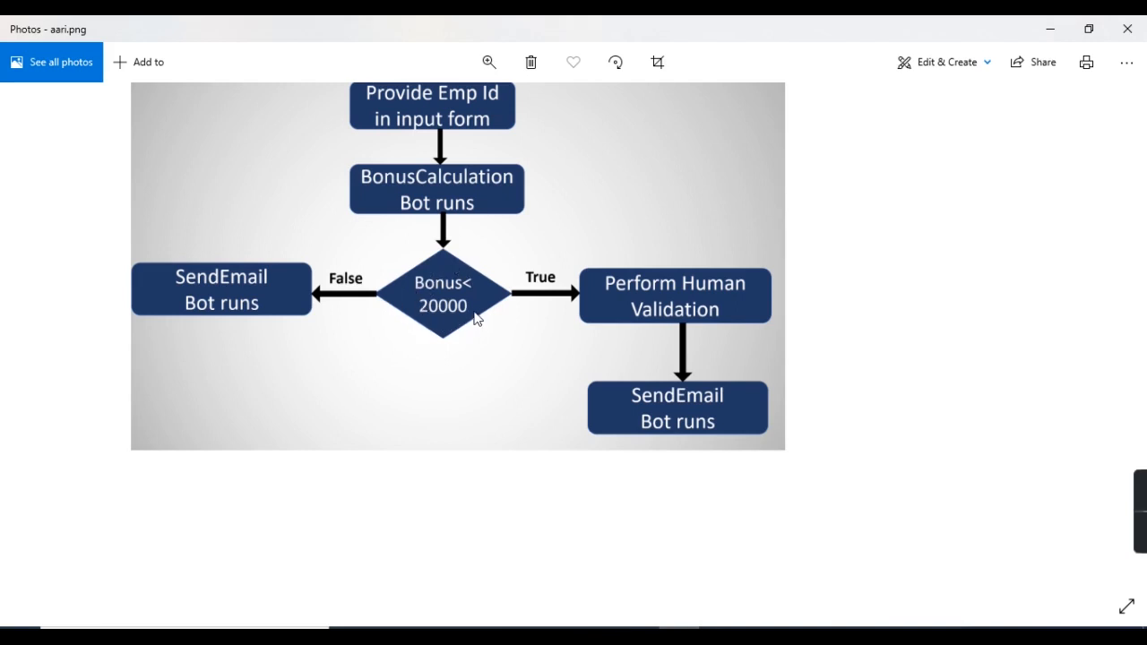
{"action": "left_click", "coordinate": [619, 634]}
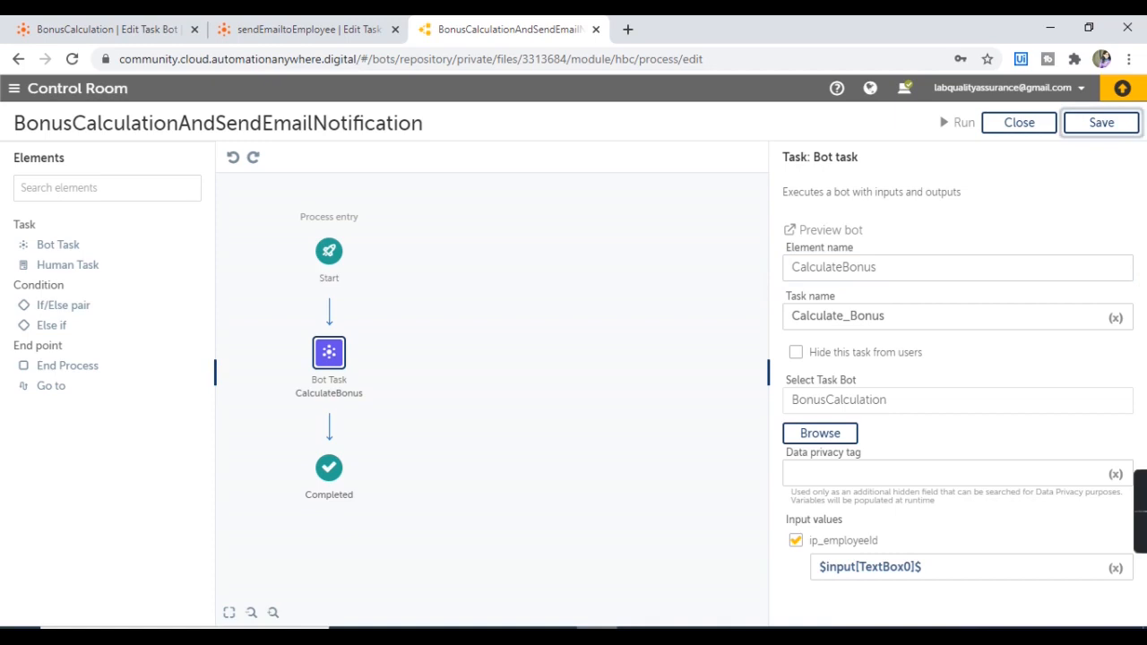
{"action": "left_click_drag", "start_coordinate": [61, 308], "coordinate": [333, 448]}
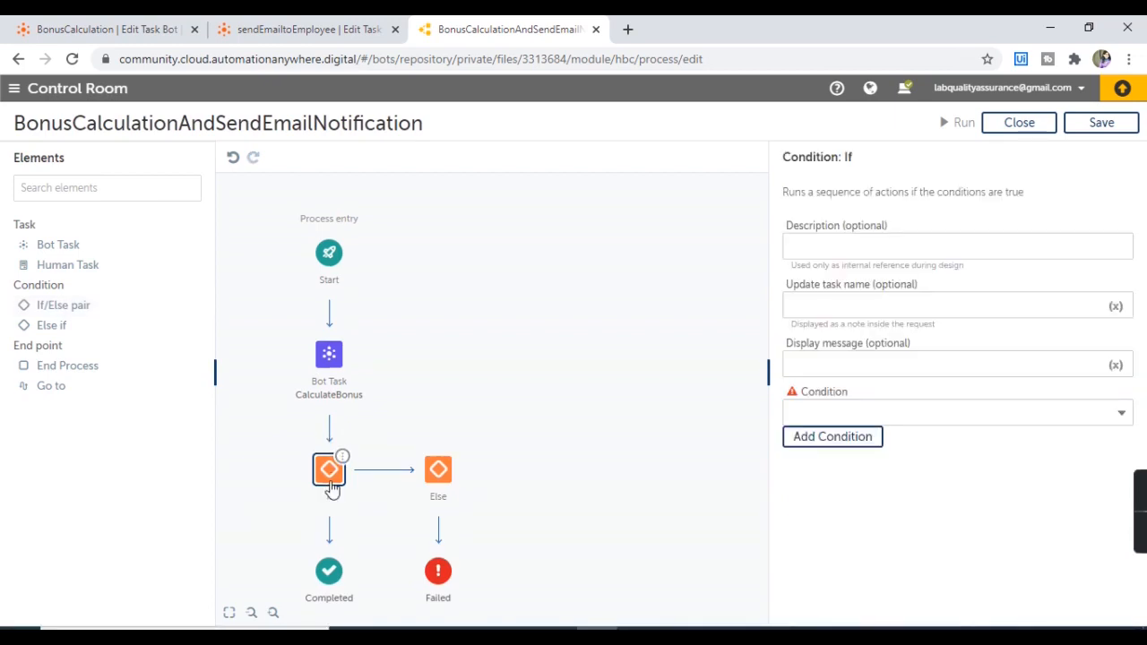
{"action": "left_click", "coordinate": [843, 248]}
{"action": "type", "text": "CheckBo"}
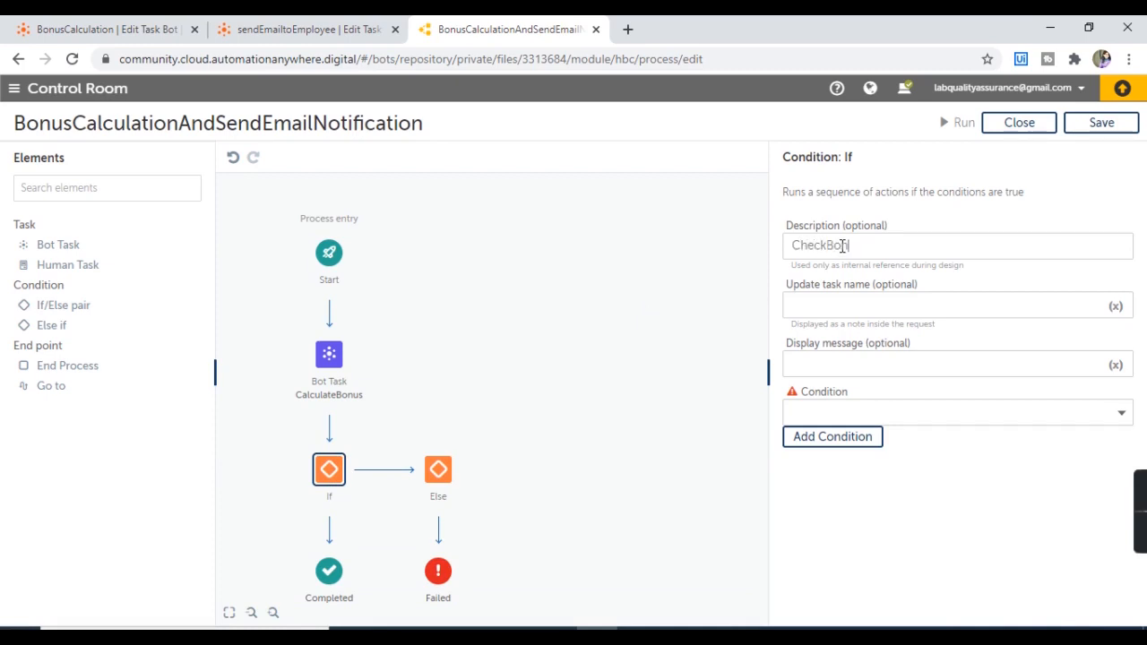
{"action": "type", "text": "nusAmount"}
- Set the If element's updated task name to Check_Bonus_Amount
{"action": "left_click_drag", "start_coordinate": [930, 249], "coordinate": [768, 251]}
{"action": "key", "text": "ctrl+c"}
{"action": "left_click", "coordinate": [886, 304]}
{"action": "key", "text": "ctrl+v"}
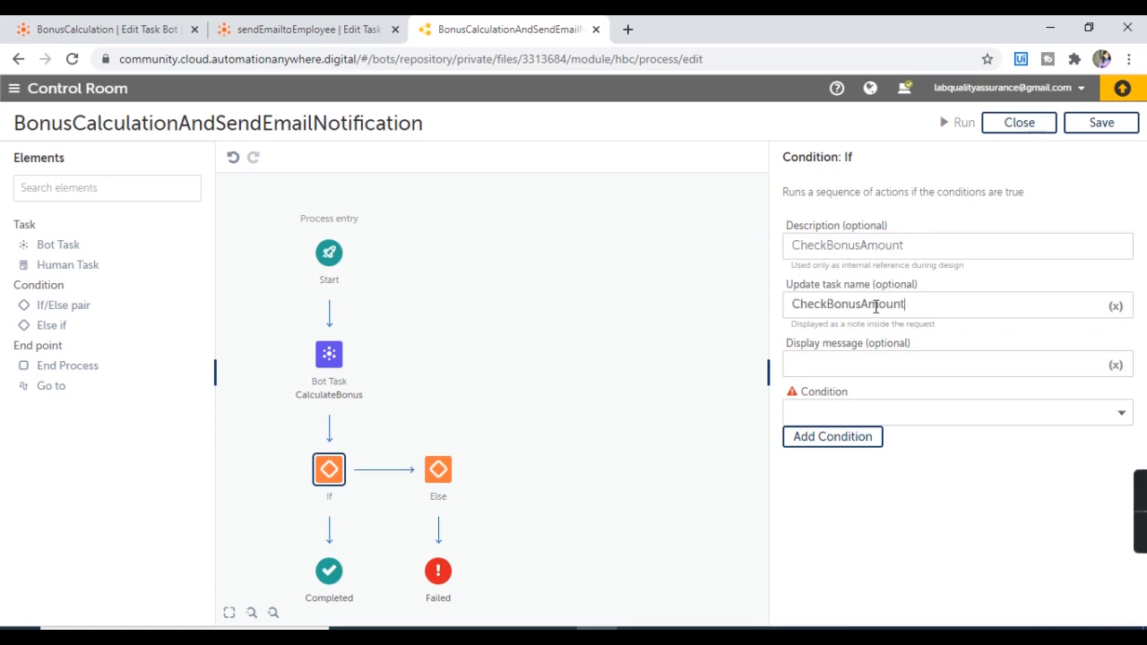
{"action": "left_click", "coordinate": [826, 304]}
{"action": "type", "text": "_"}
{"action": "type", "text": "_"}
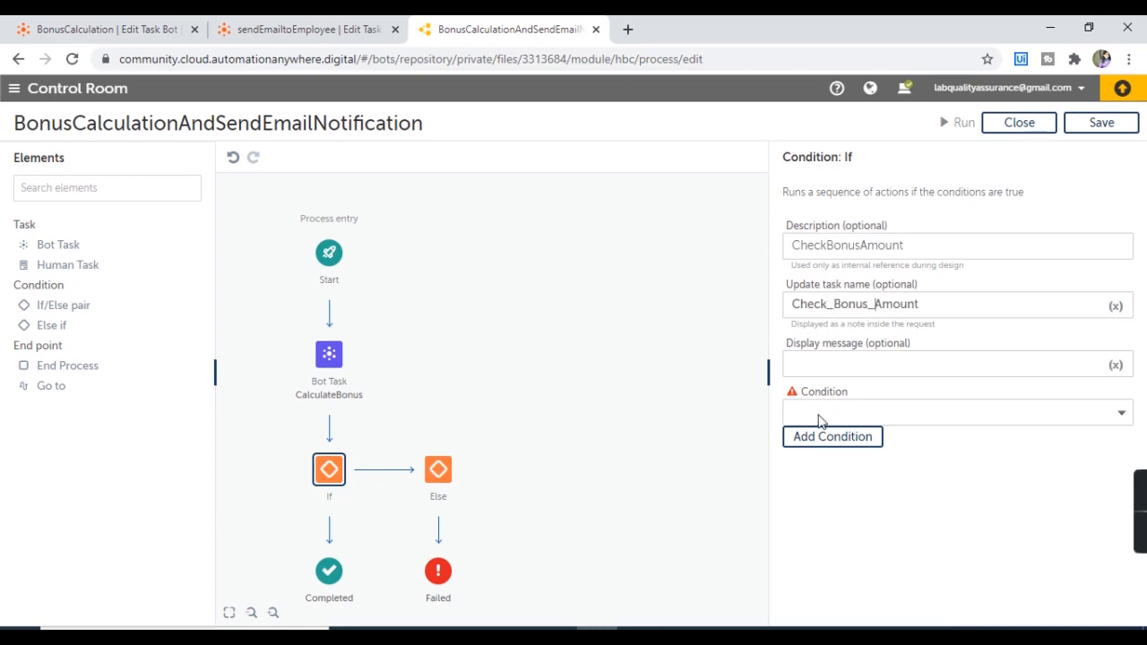
- Set the If condition to Number condition and choose CalculateBonus as the process task for its first source value variable
{"action": "left_click", "coordinate": [1122, 416]}
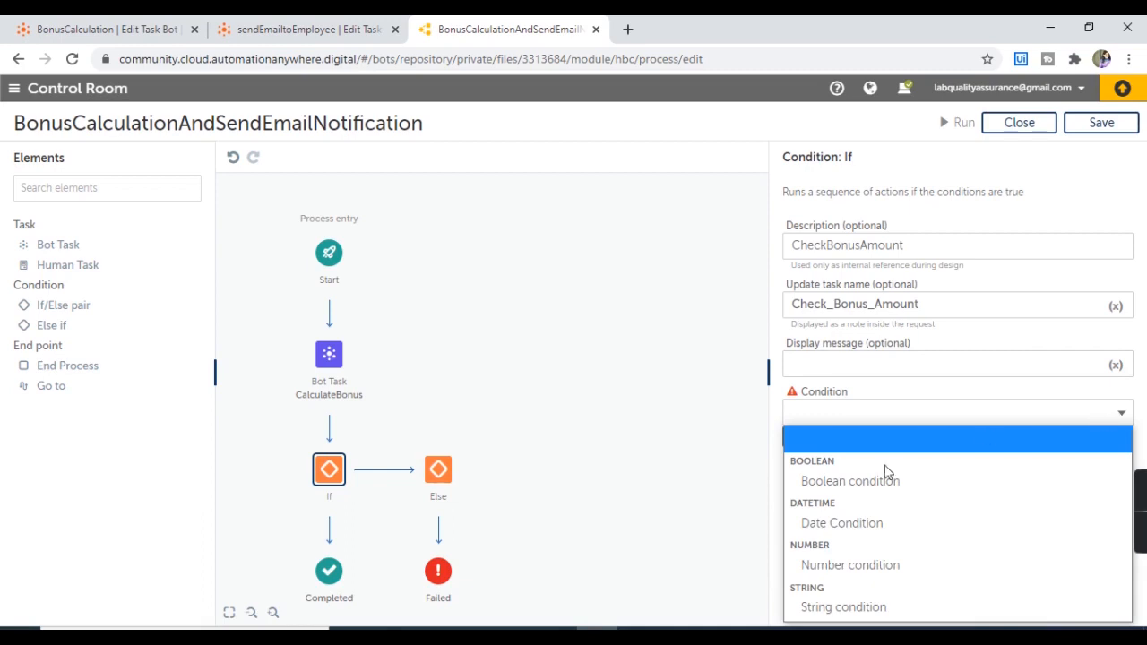
{"action": "left_click", "coordinate": [854, 565]}
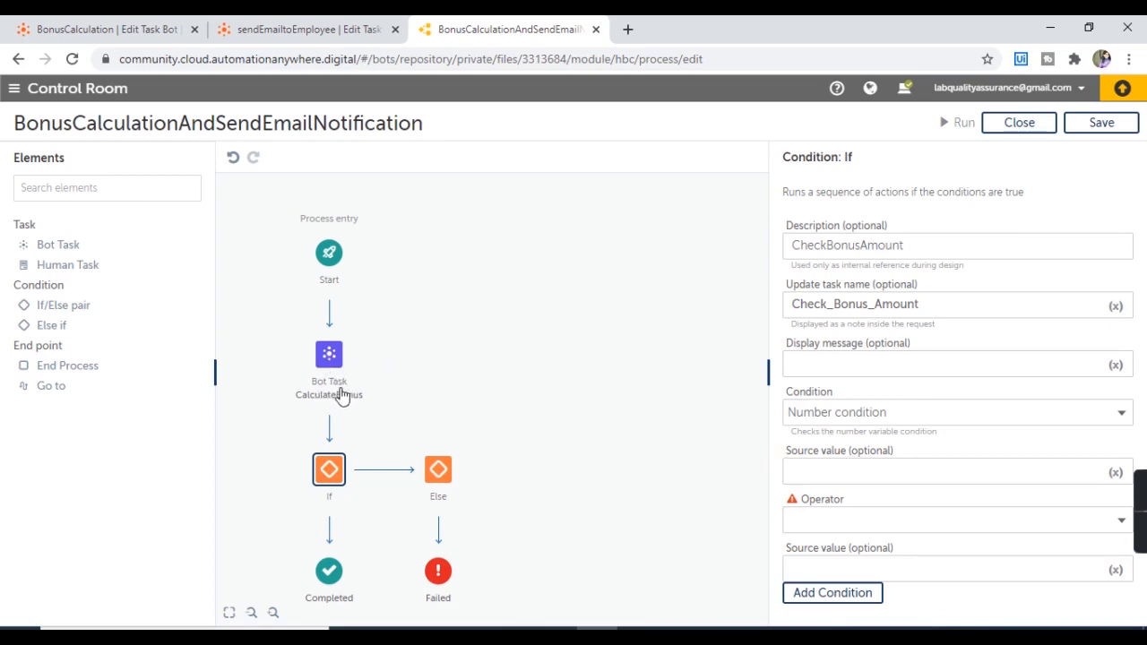
{"action": "left_click", "coordinate": [836, 470]}
{"action": "key", "text": "F2"}
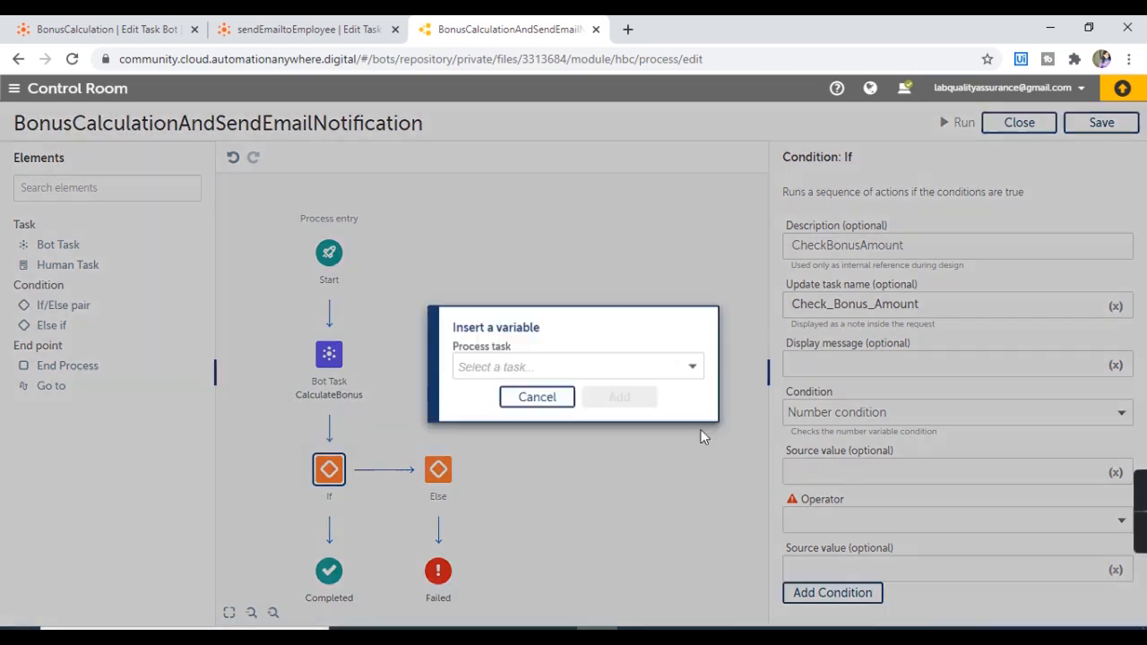
{"action": "left_click", "coordinate": [626, 370]}
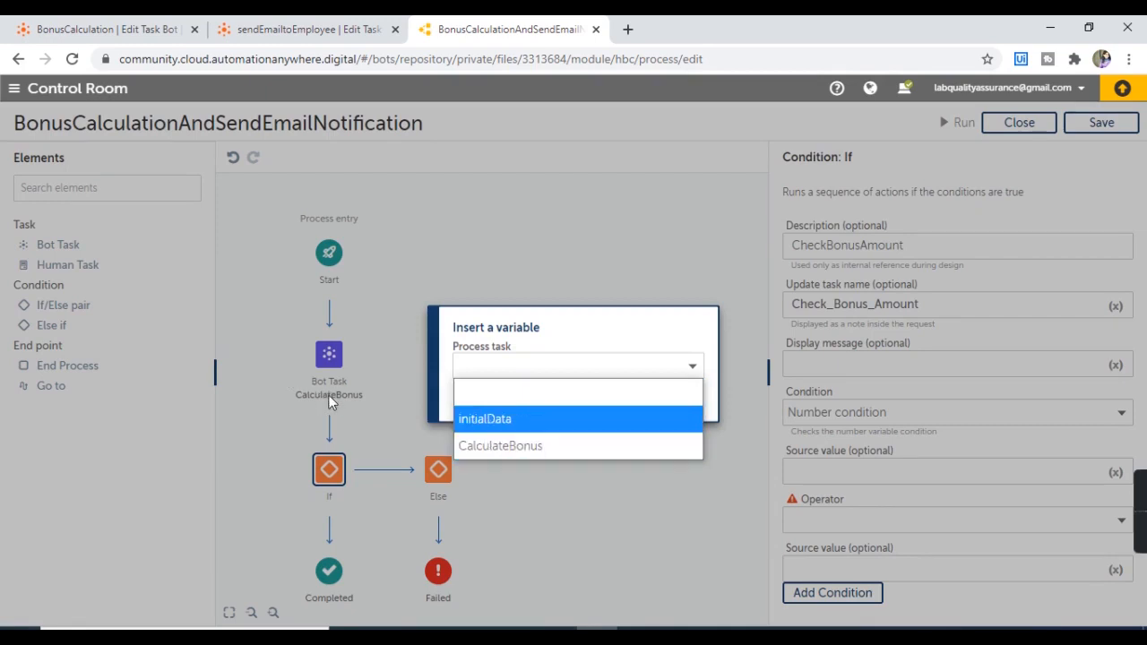
{"action": "left_click", "coordinate": [516, 446]}
{"action": "left_click", "coordinate": [530, 391]}
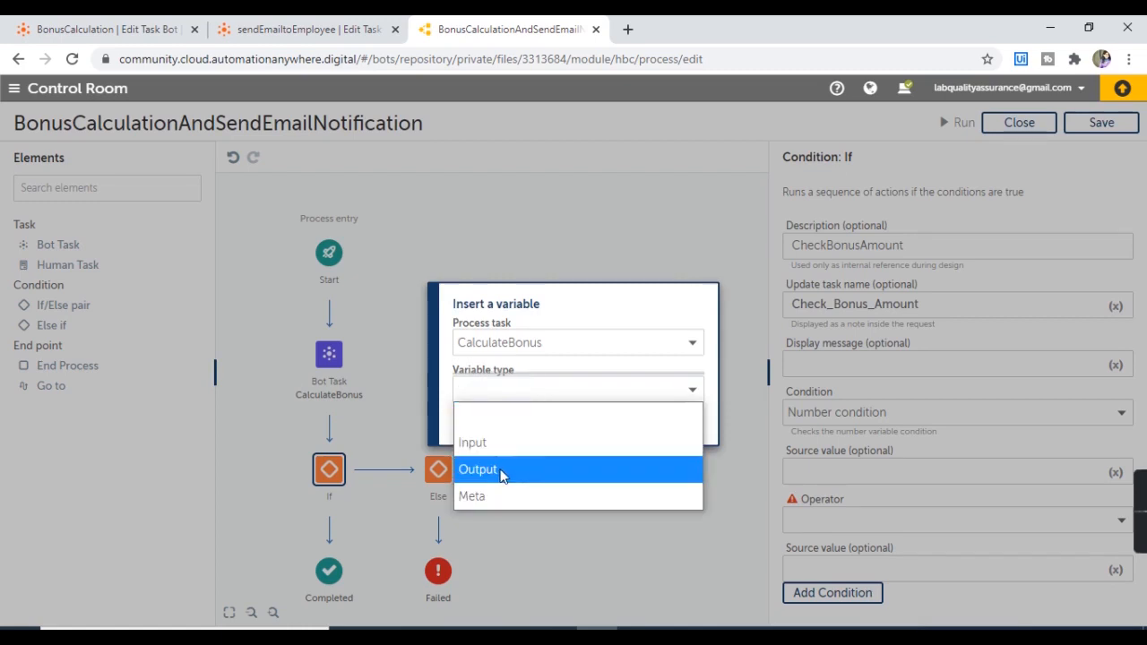
- Examine the op_bonus variable's type and output setting in the BonusCalculation bot
{"action": "left_click", "coordinate": [108, 29]}
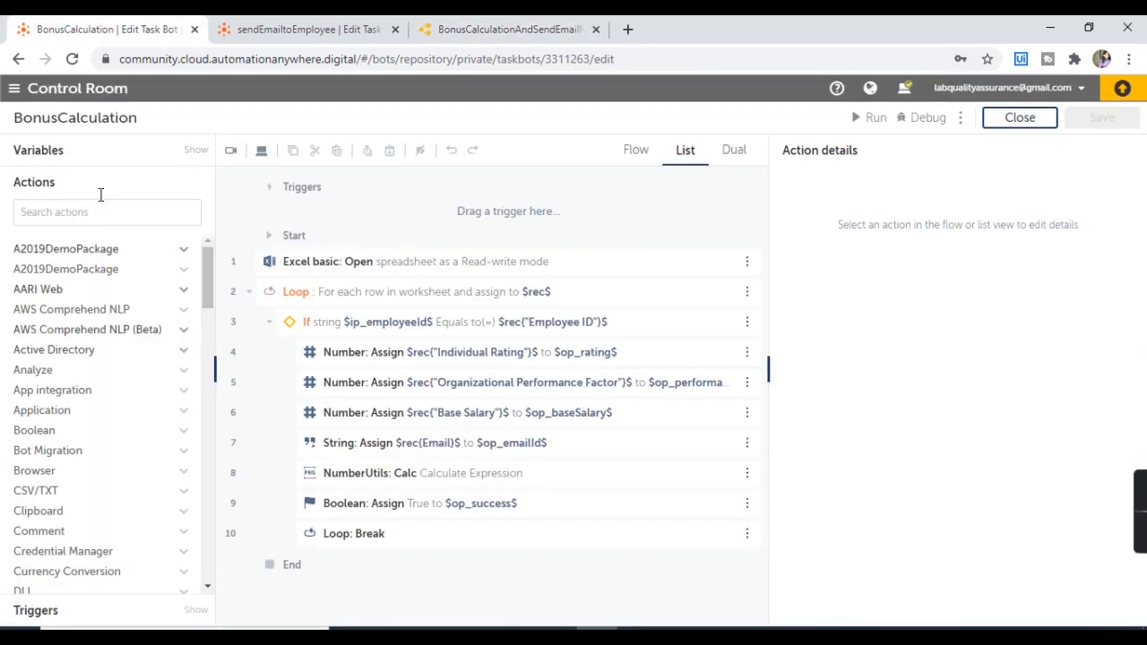
{"action": "left_click", "coordinate": [86, 156]}
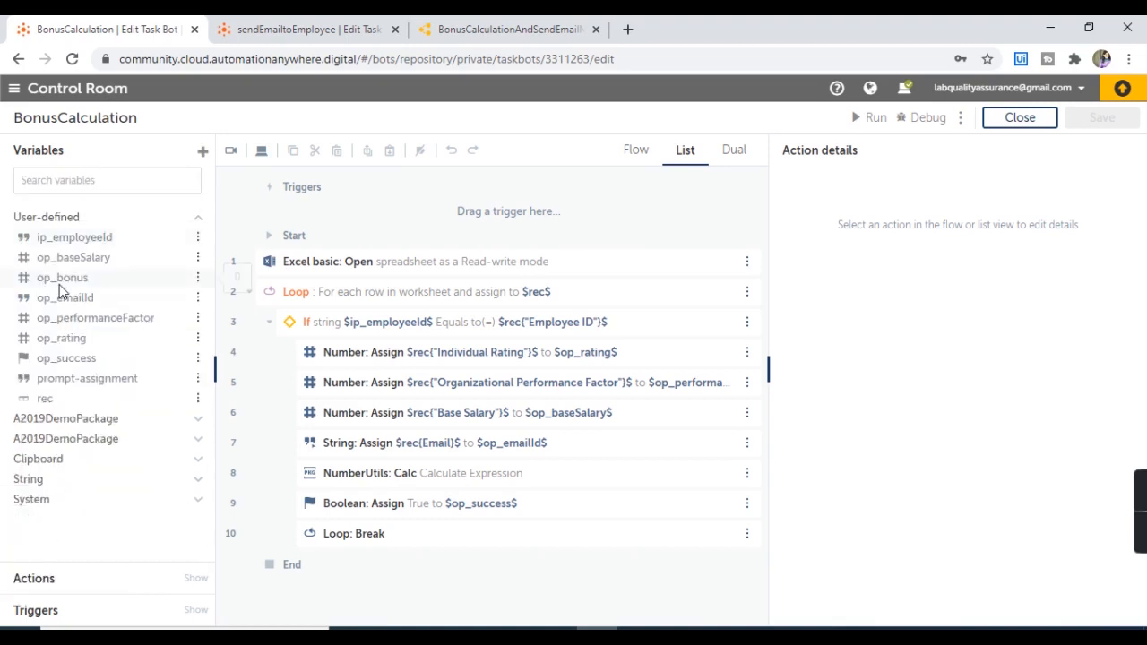
{"action": "left_click", "coordinate": [62, 281]}
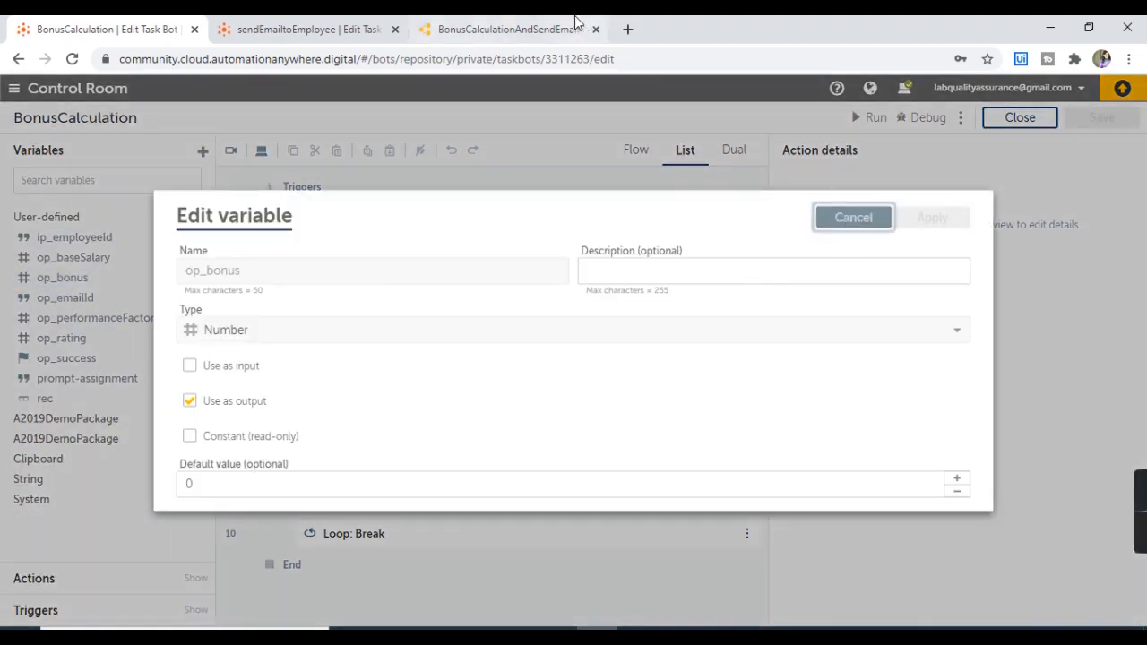
- Back in the BonusCalculationAndSendEmailNotification process, insert CalculateBonus's output variable op_bonus as the If condition's first source value
{"action": "left_click", "coordinate": [506, 29]}
{"action": "left_click", "coordinate": [578, 390]}
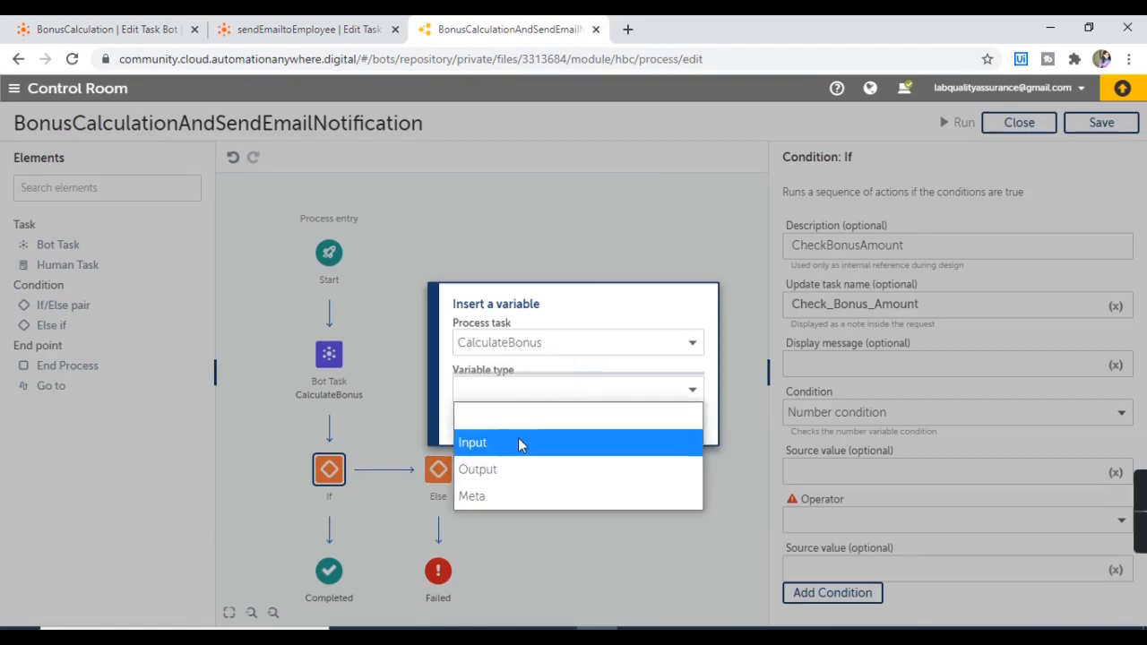
{"action": "left_click", "coordinate": [498, 467]}
{"action": "left_click", "coordinate": [538, 414]}
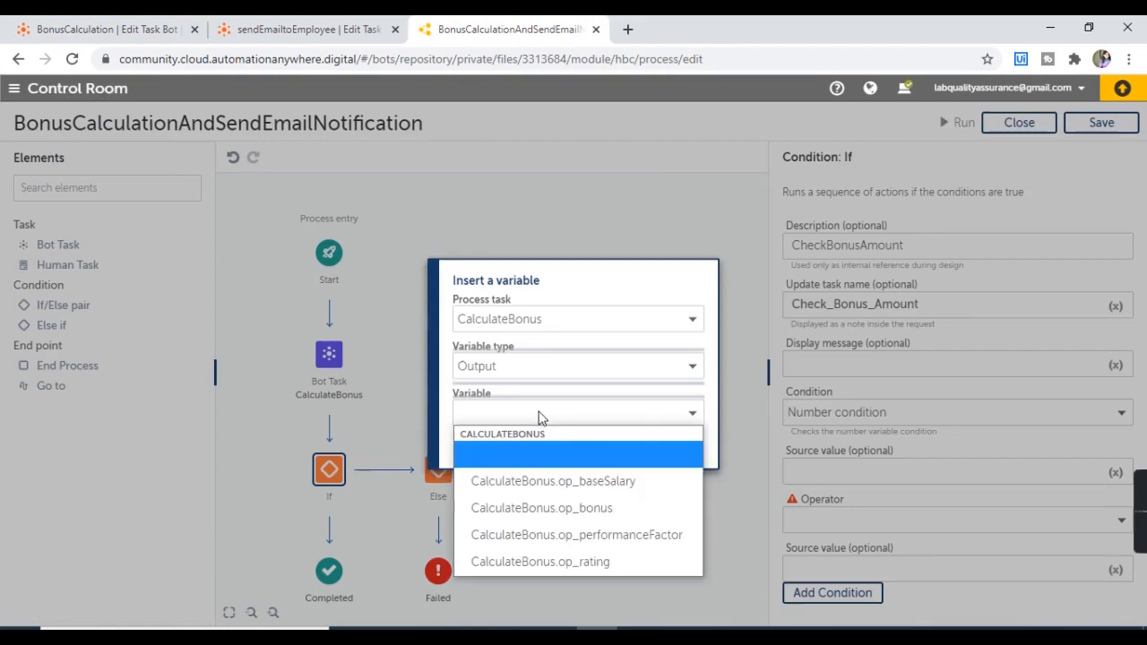
{"action": "left_click", "coordinate": [586, 509]}
{"action": "left_click", "coordinate": [619, 445]}
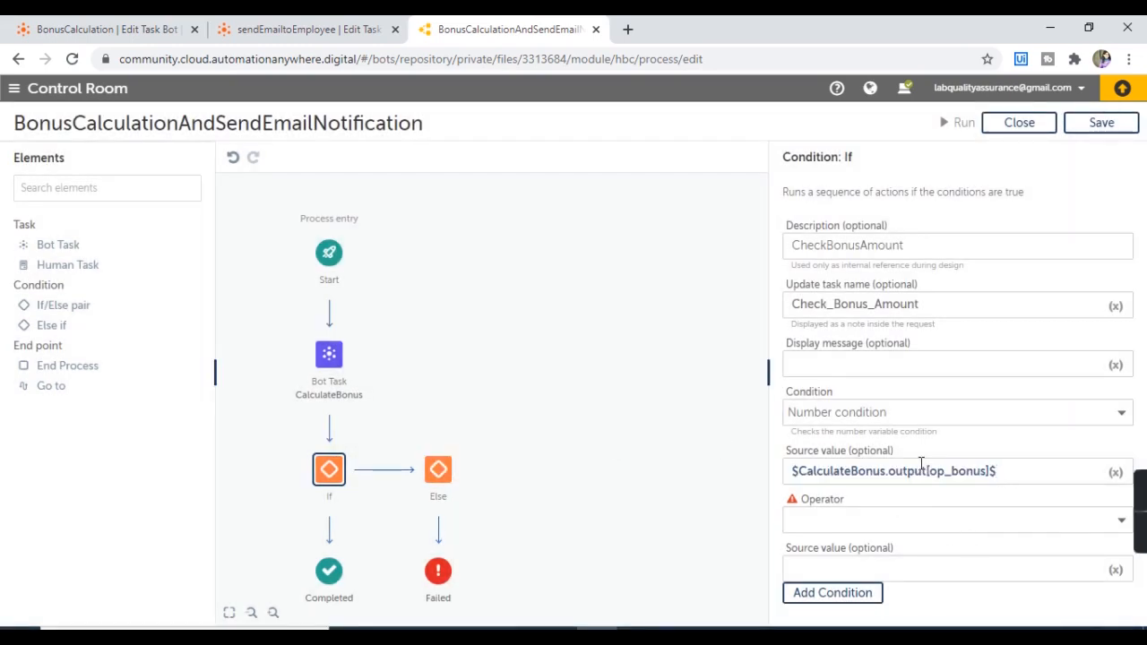
- Set the If condition's operator to Less Than (<) with 20000 as the second source value, and save the process
{"action": "left_click", "coordinate": [928, 518]}
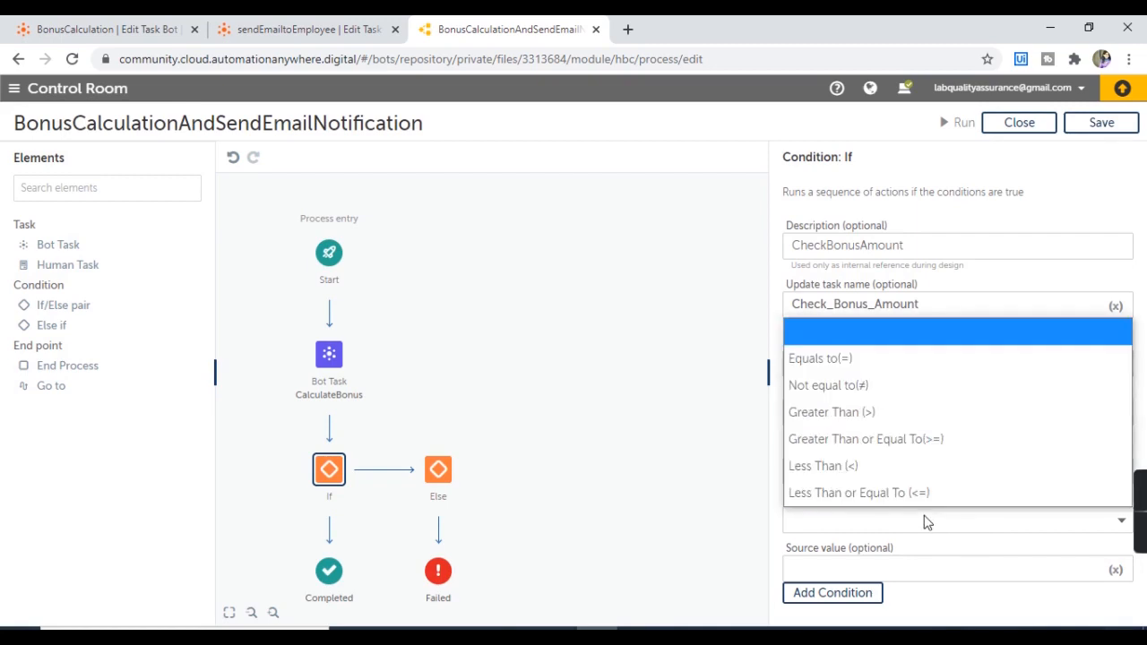
{"action": "left_click", "coordinate": [831, 466]}
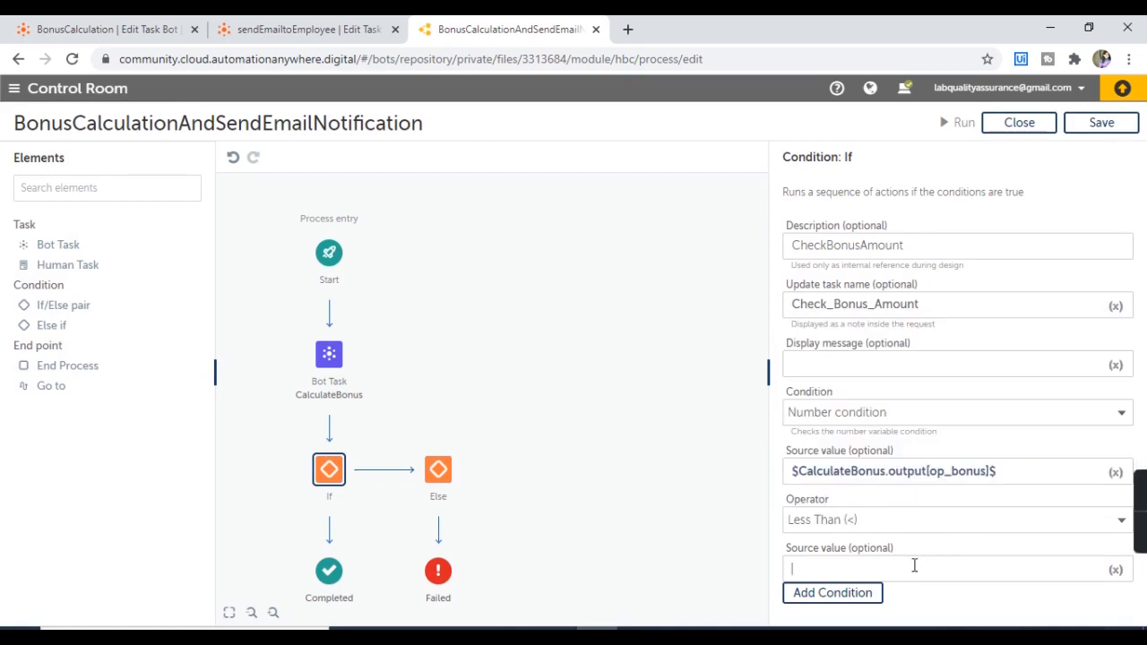
{"action": "type", "text": "20000"}
{"action": "left_click", "coordinate": [1105, 129]}
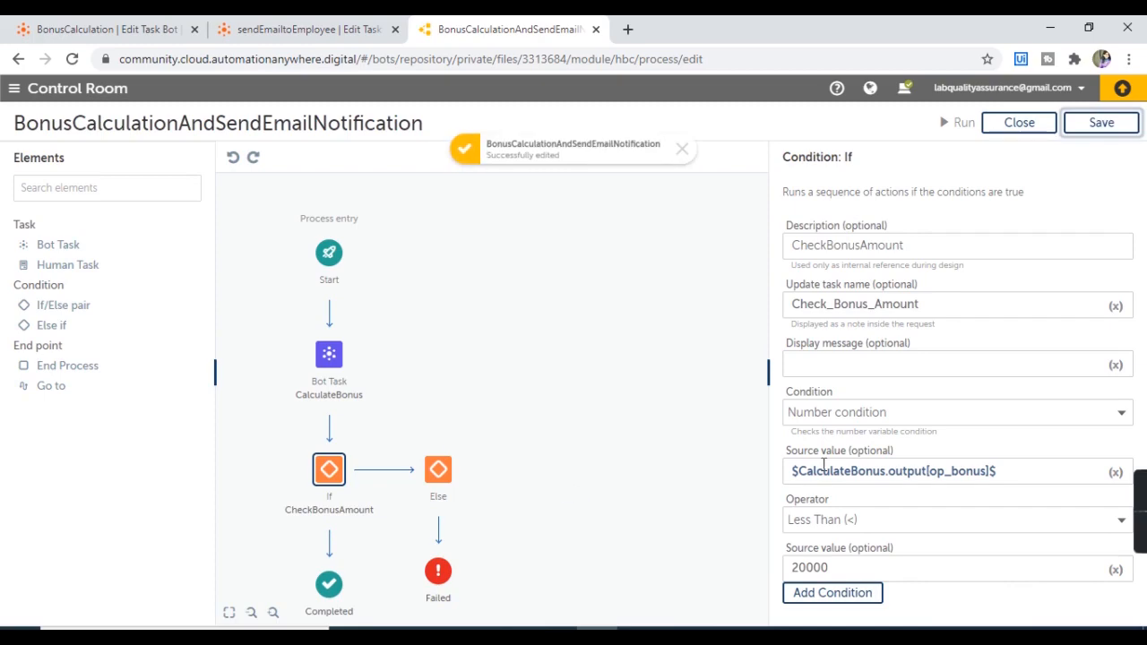
- Check the aari.png flowchart and add a Human Task below the CheckBonusAmount If branch
{"action": "left_click", "coordinate": [680, 635]}
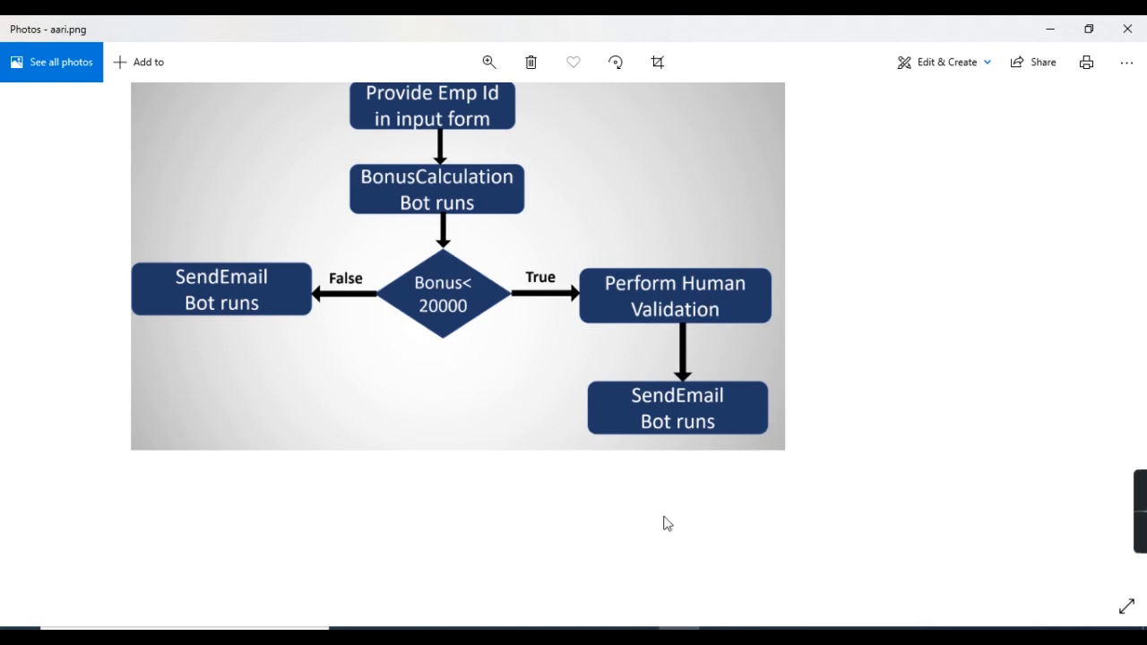
{"action": "left_click", "coordinate": [597, 636]}
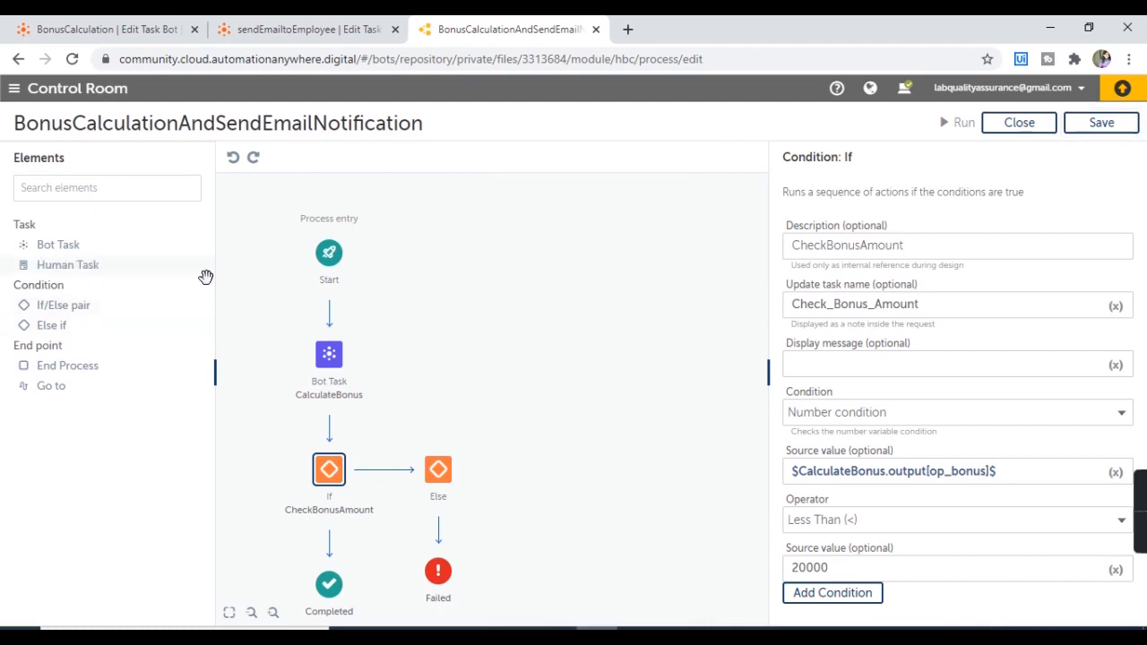
{"action": "left_click_drag", "start_coordinate": [558, 494], "coordinate": [596, 389]}
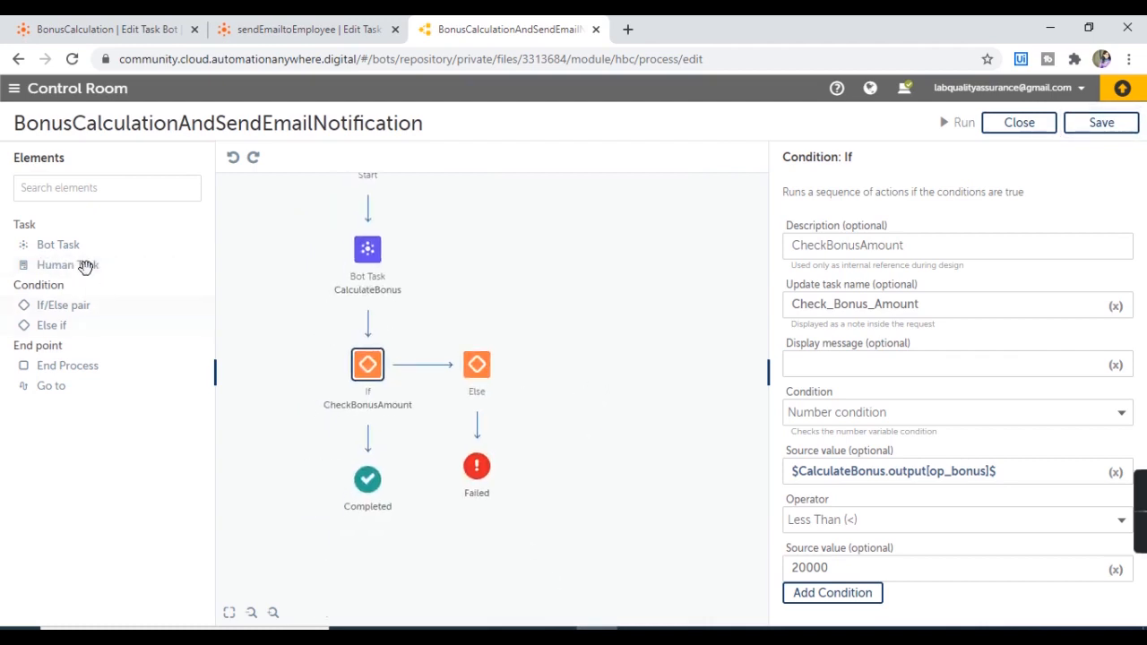
{"action": "left_click_drag", "start_coordinate": [72, 265], "coordinate": [382, 430]}
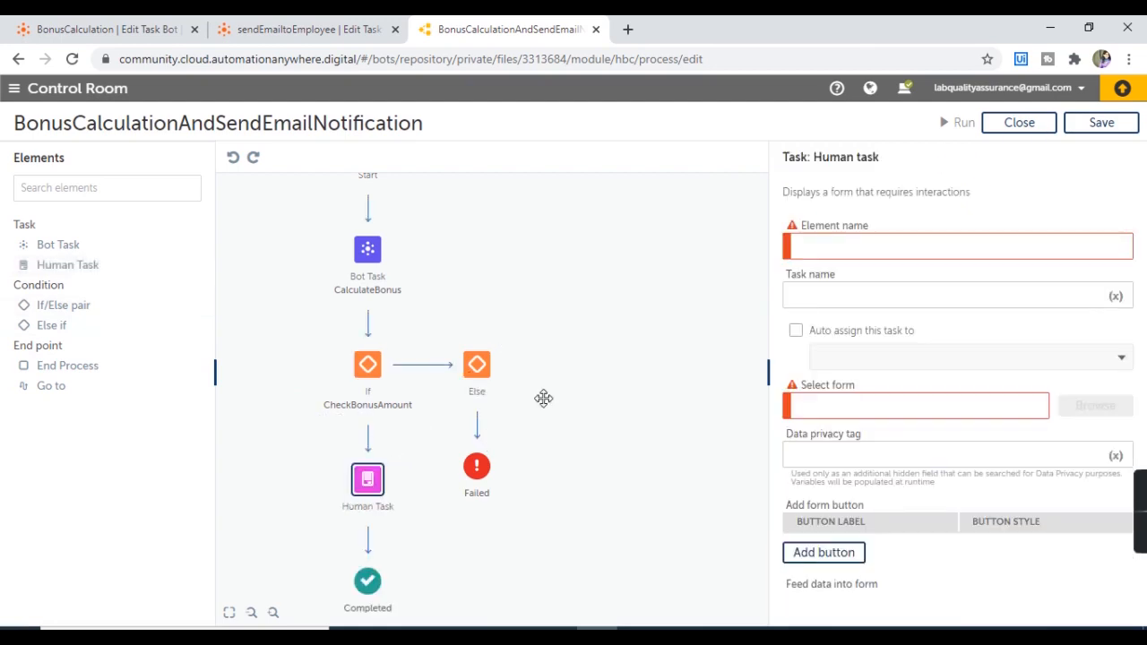
{"action": "left_click_drag", "start_coordinate": [597, 520], "coordinate": [618, 472]}
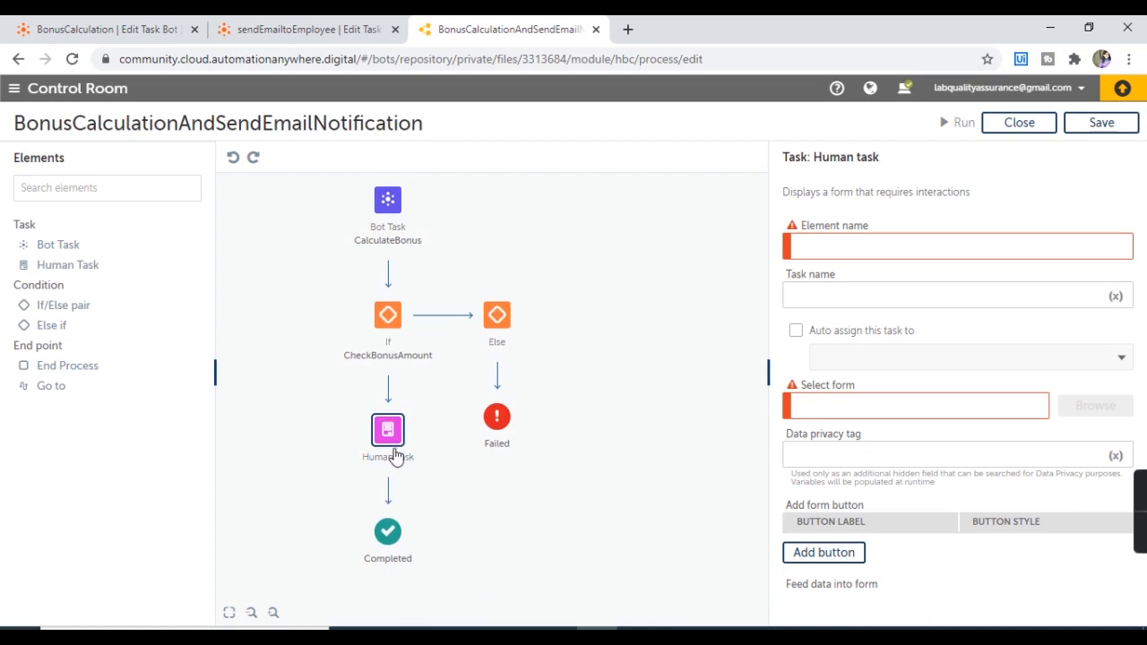
- Name the human task element PerformHumanValidation and set its task name to Perform_Human_Validation
{"action": "left_click", "coordinate": [858, 248]}
{"action": "type", "text": "Perform"}
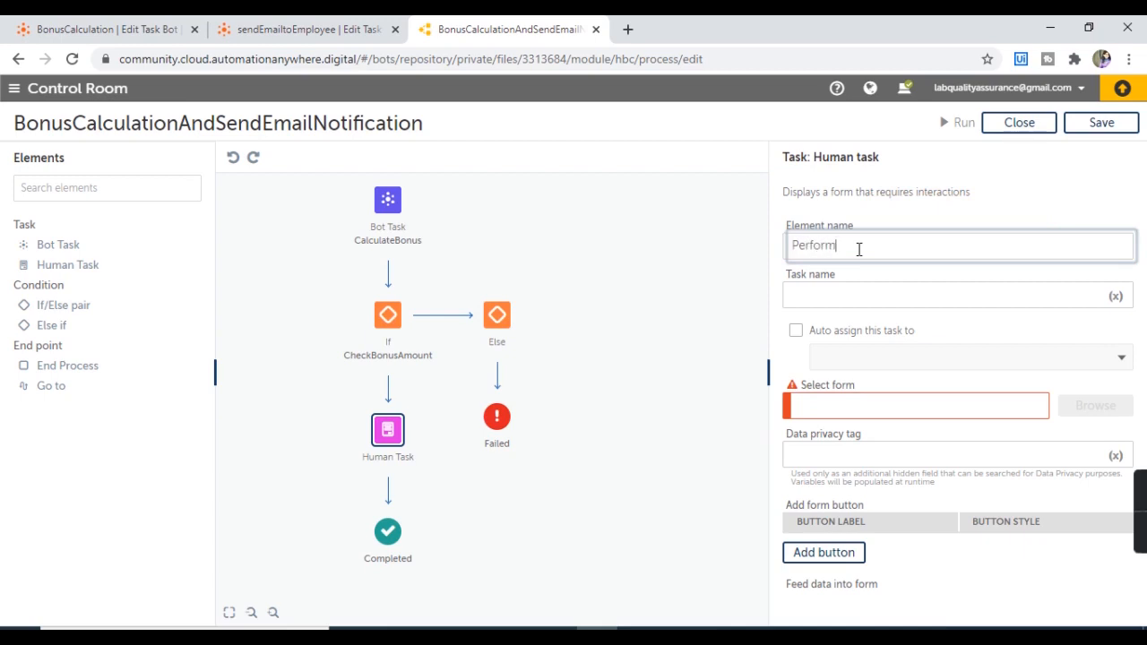
{"action": "type", "text": "HumanValidation"}
{"action": "left_click_drag", "start_coordinate": [945, 243], "coordinate": [747, 243]}
{"action": "key", "text": "ctrl+c"}
{"action": "left_click", "coordinate": [848, 302]}
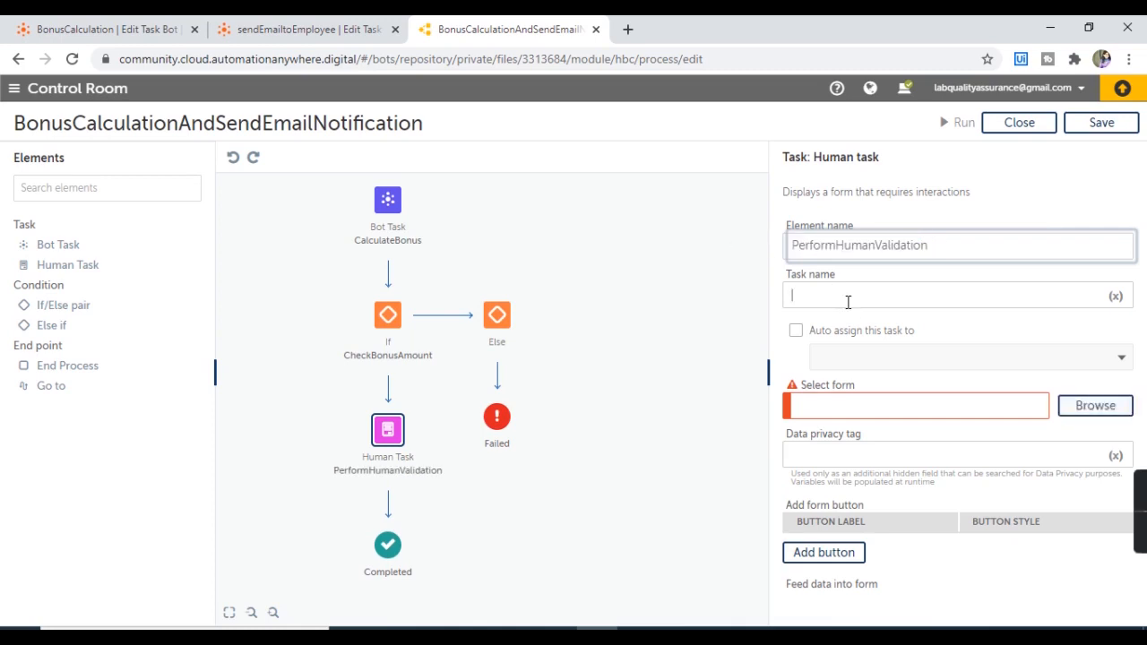
{"action": "key", "text": "ctrl+v"}
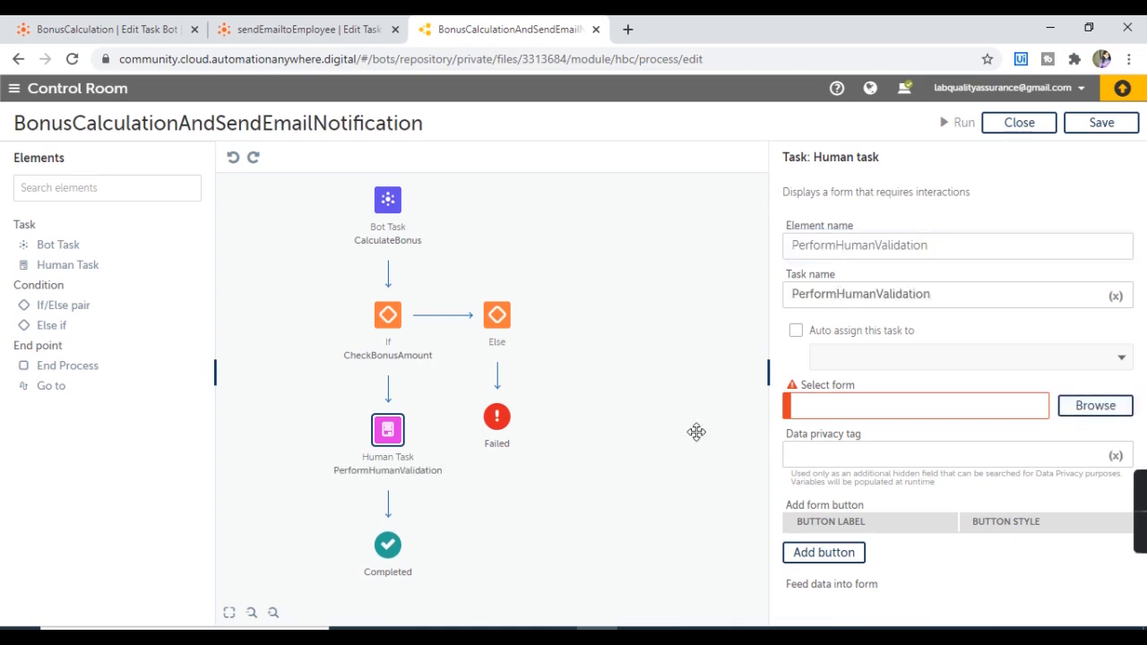
{"action": "type", "text": "_"}
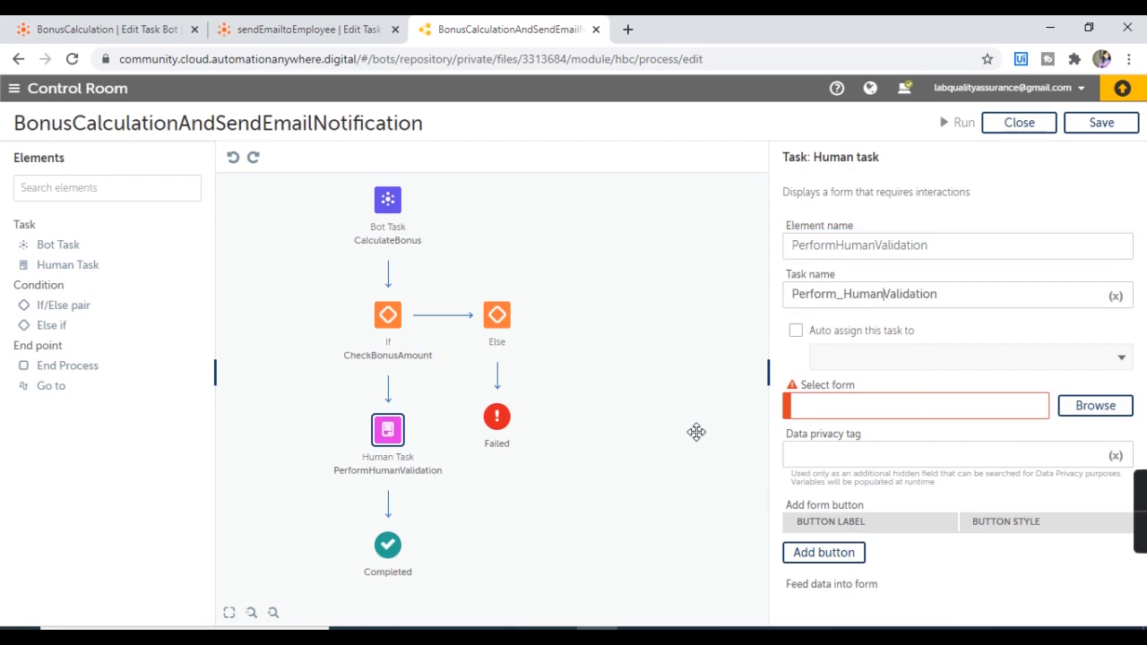
{"action": "type", "text": "_"}
- Review the BonusCalculation bot and the bonusCalculation.xlsx columns for values needing validation, and save the process
{"action": "left_click", "coordinate": [96, 25]}
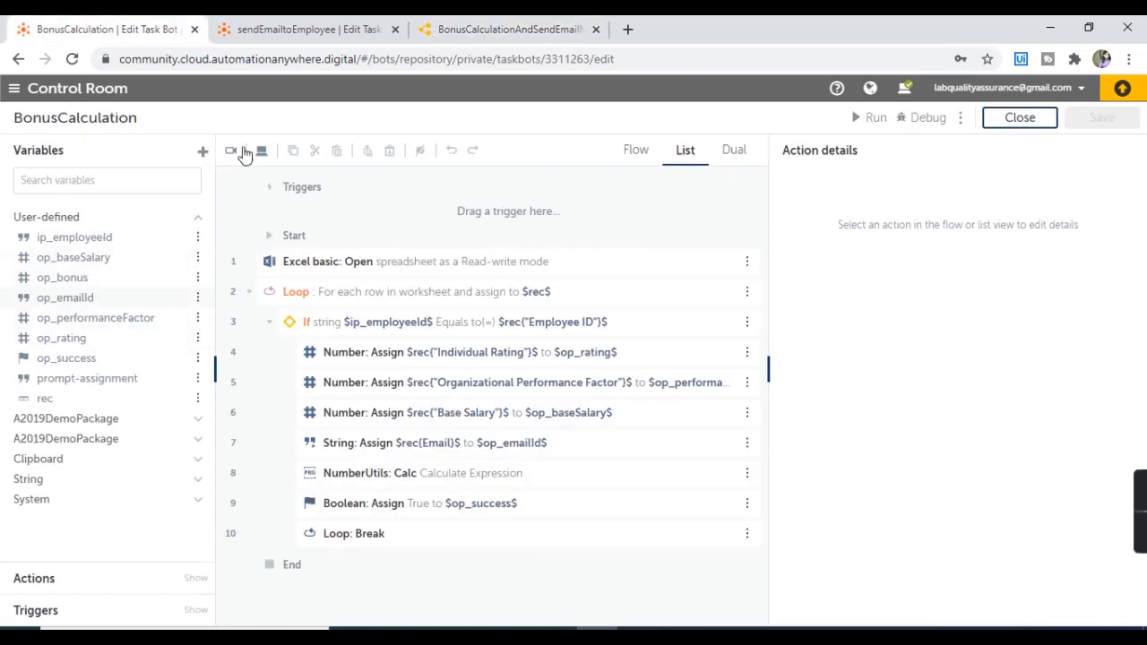
{"action": "left_click", "coordinate": [493, 24]}
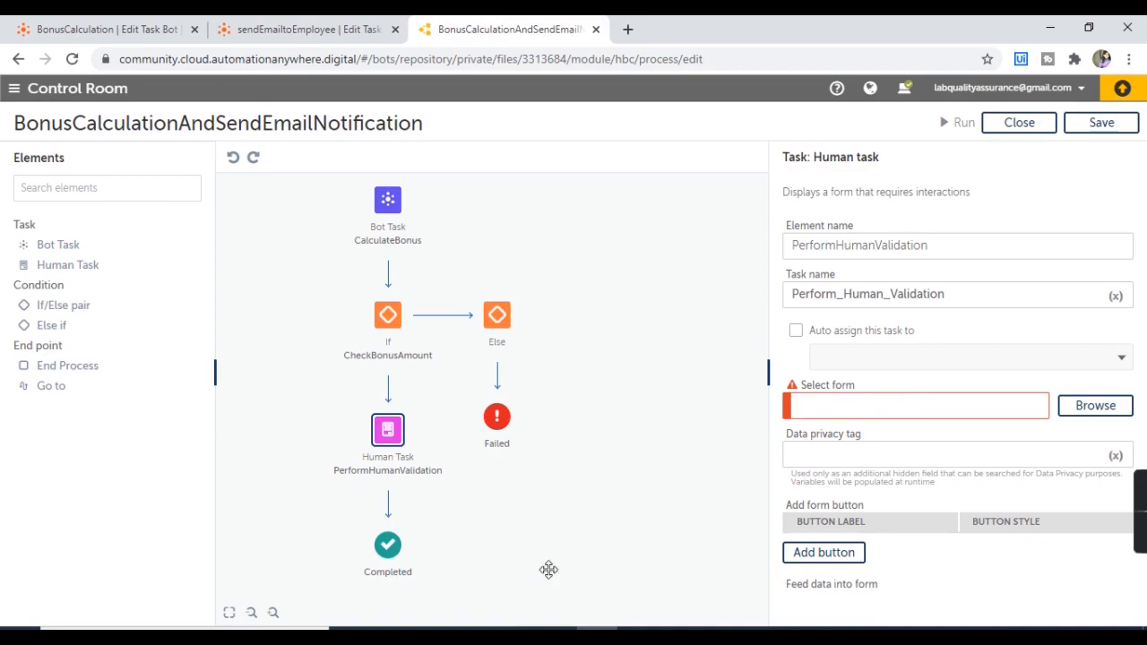
{"action": "left_click", "coordinate": [638, 631]}
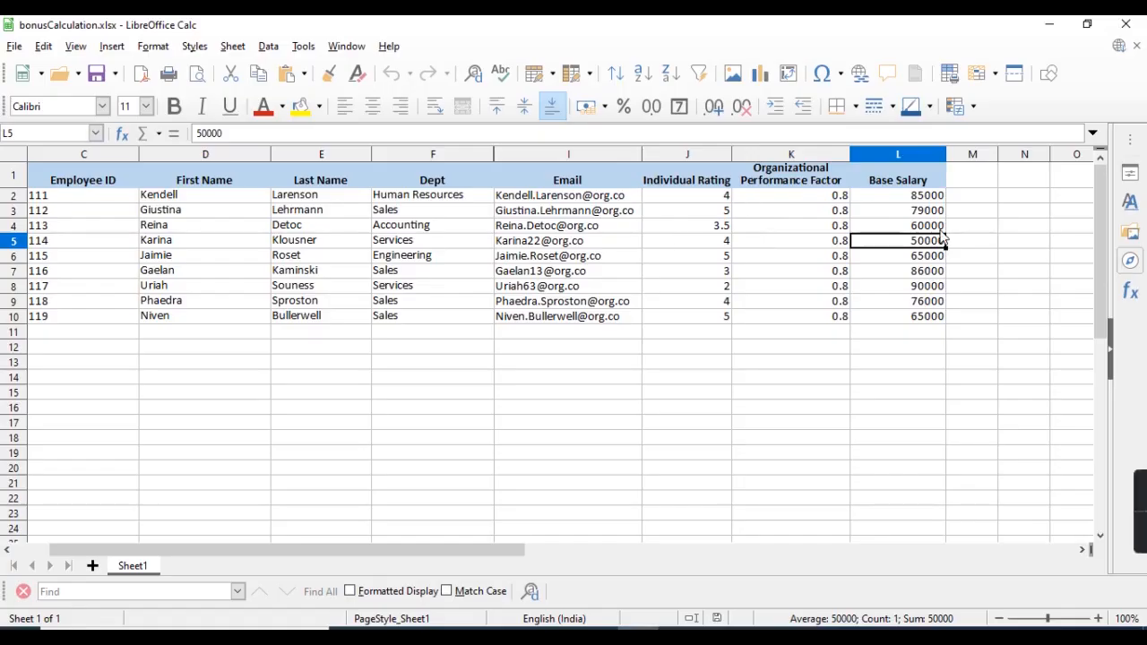
{"action": "left_click", "coordinate": [602, 629]}
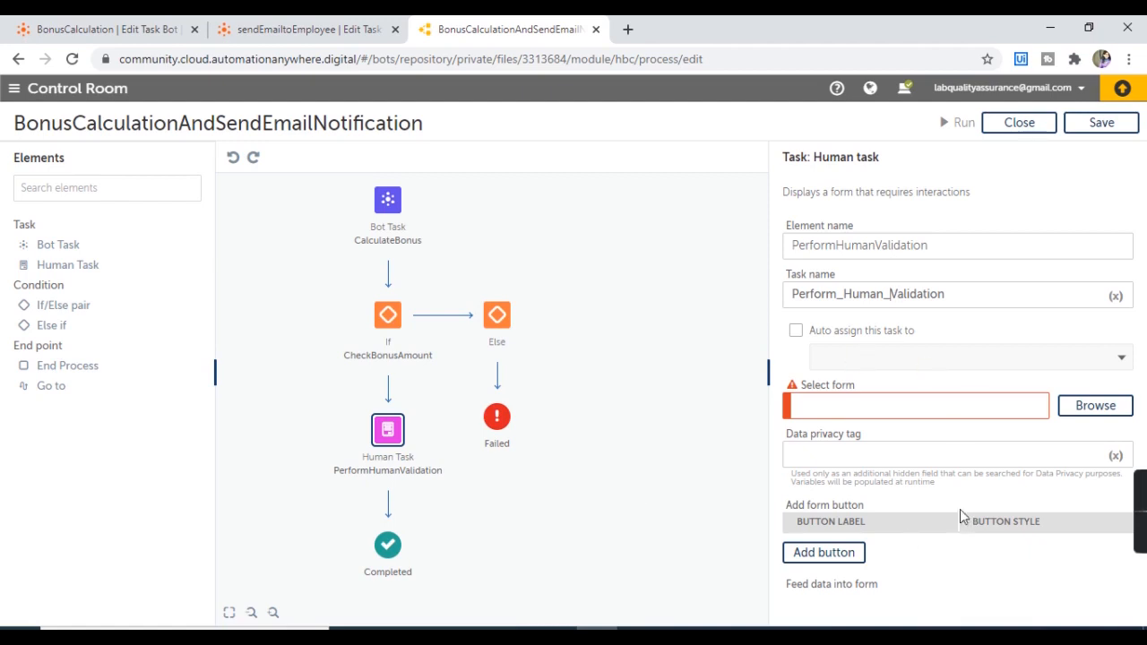
{"action": "left_click", "coordinate": [1098, 131]}
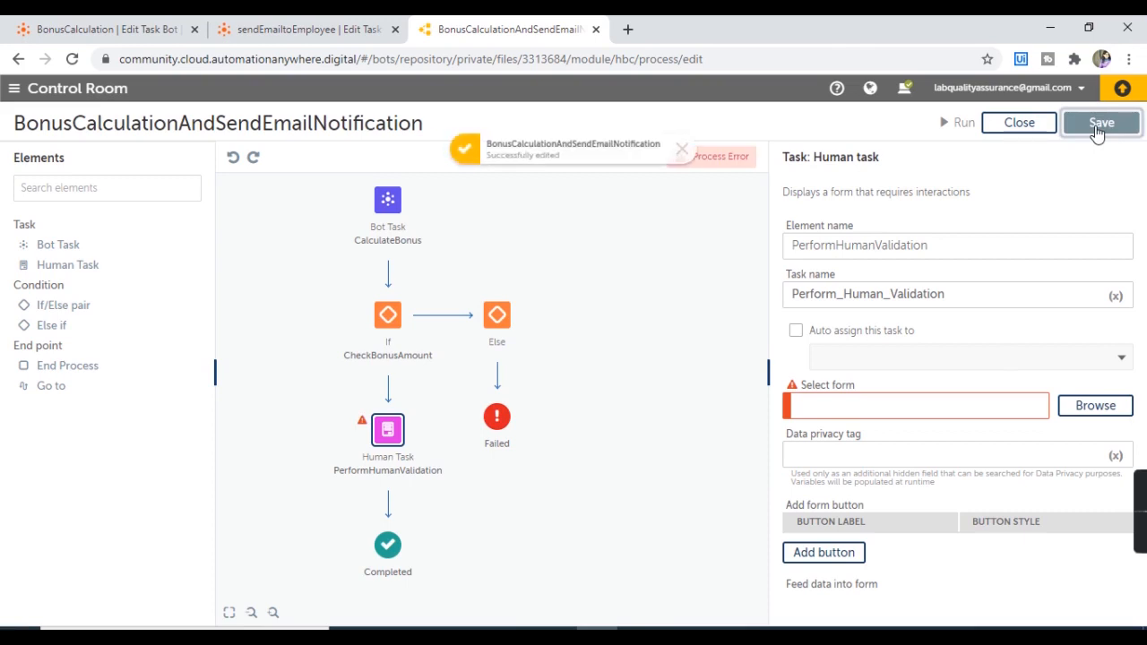
- Open the AARIDemo folder in My bots
{"action": "left_click", "coordinate": [13, 88]}
{"action": "left_click", "coordinate": [74, 339]}
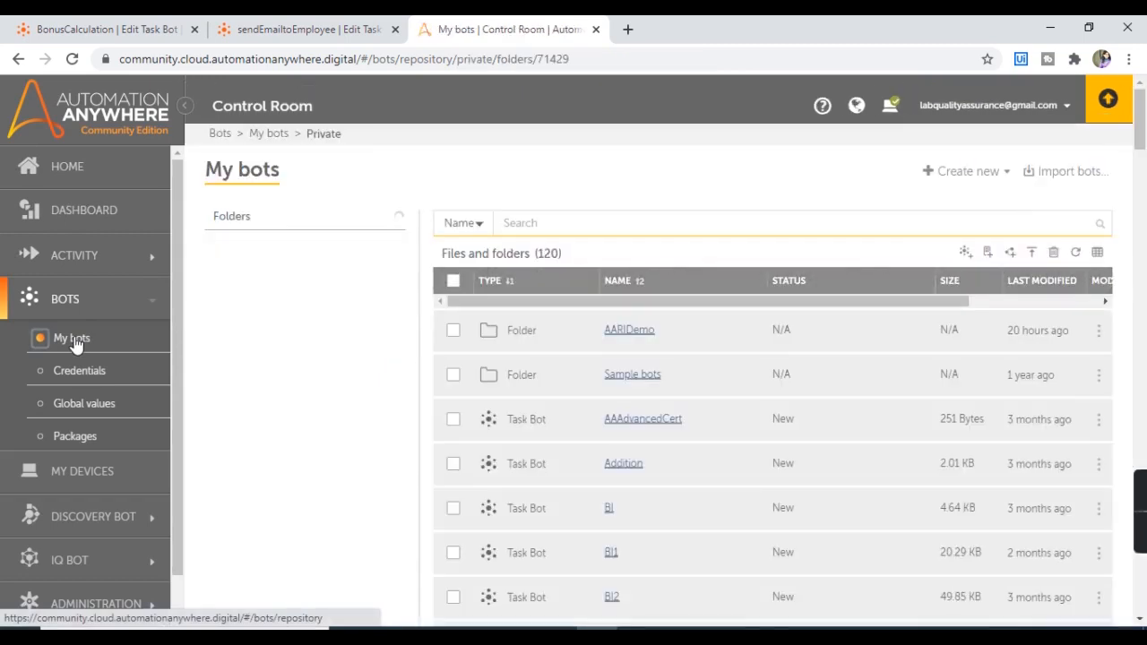
{"action": "left_click", "coordinate": [274, 274]}
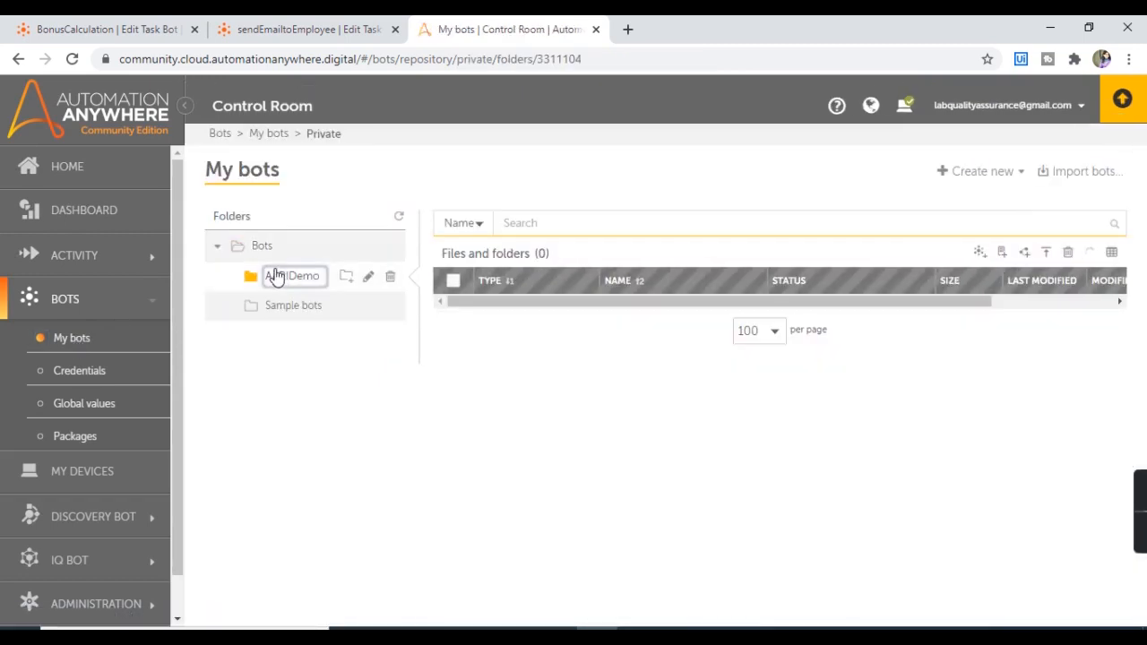
- Create a new form named BonusValidation in the AARIDemo folder and open it for editing
{"action": "left_click", "coordinate": [972, 173]}
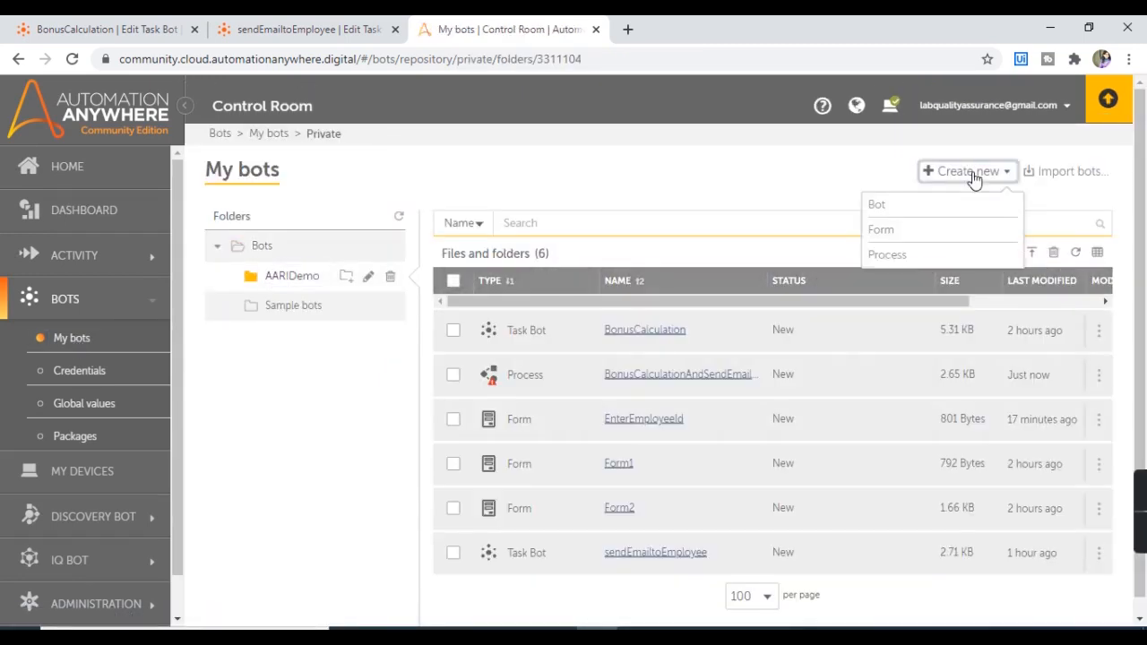
{"action": "left_click", "coordinate": [883, 231]}
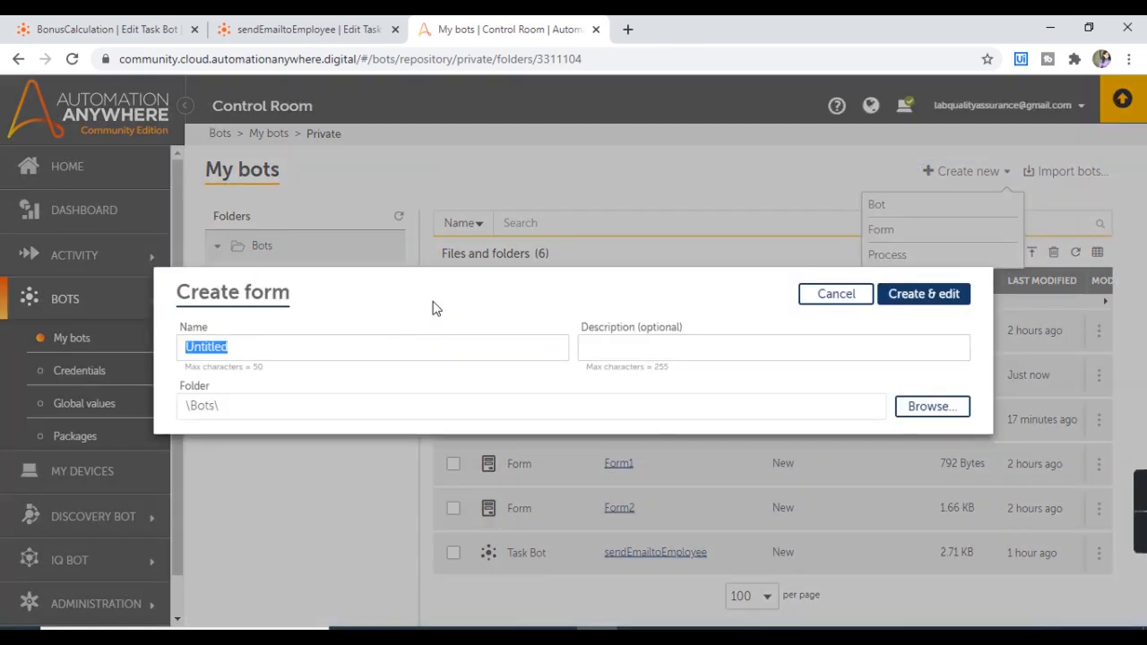
{"action": "type", "text": "Bonu"}
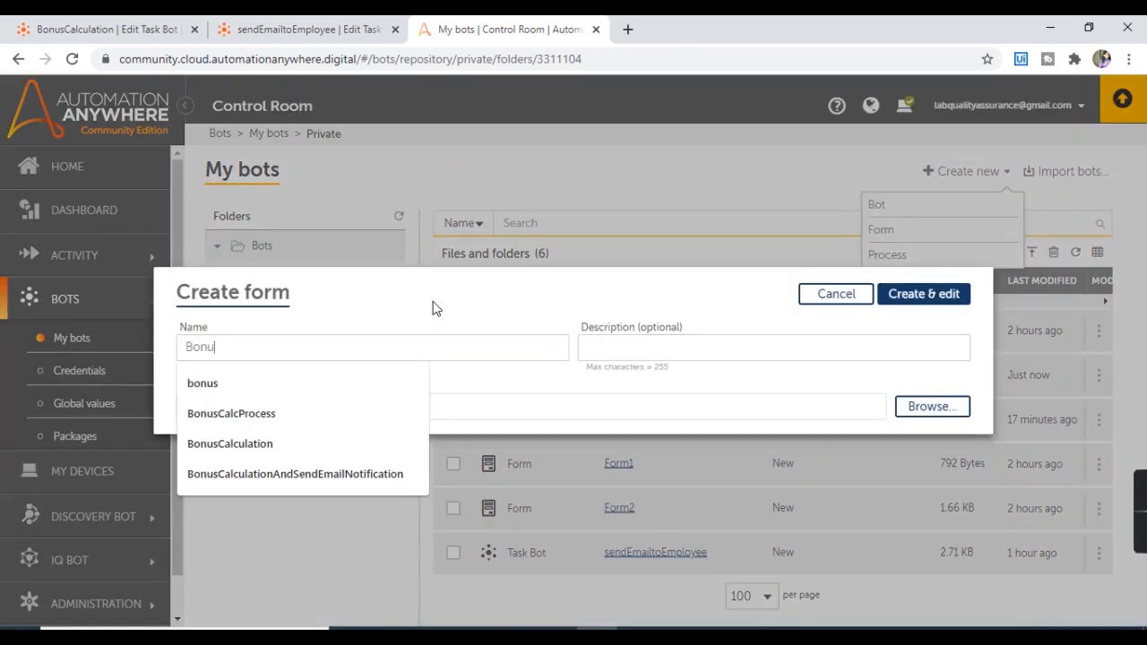
{"action": "type", "text": "sValidation"}
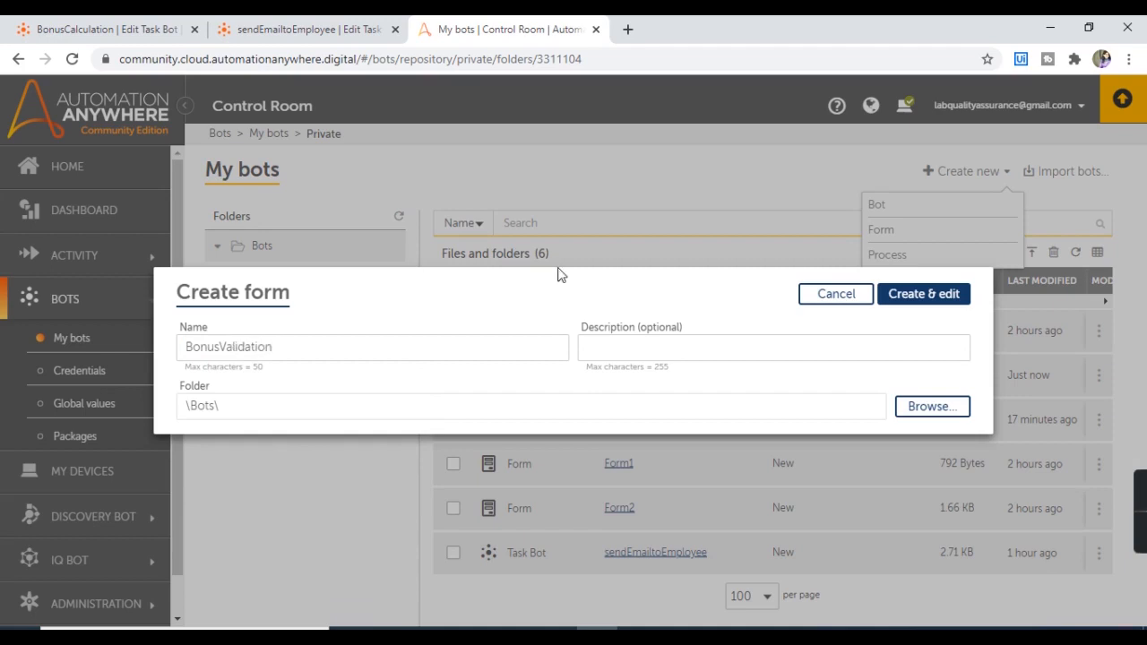
{"action": "left_click", "coordinate": [934, 407]}
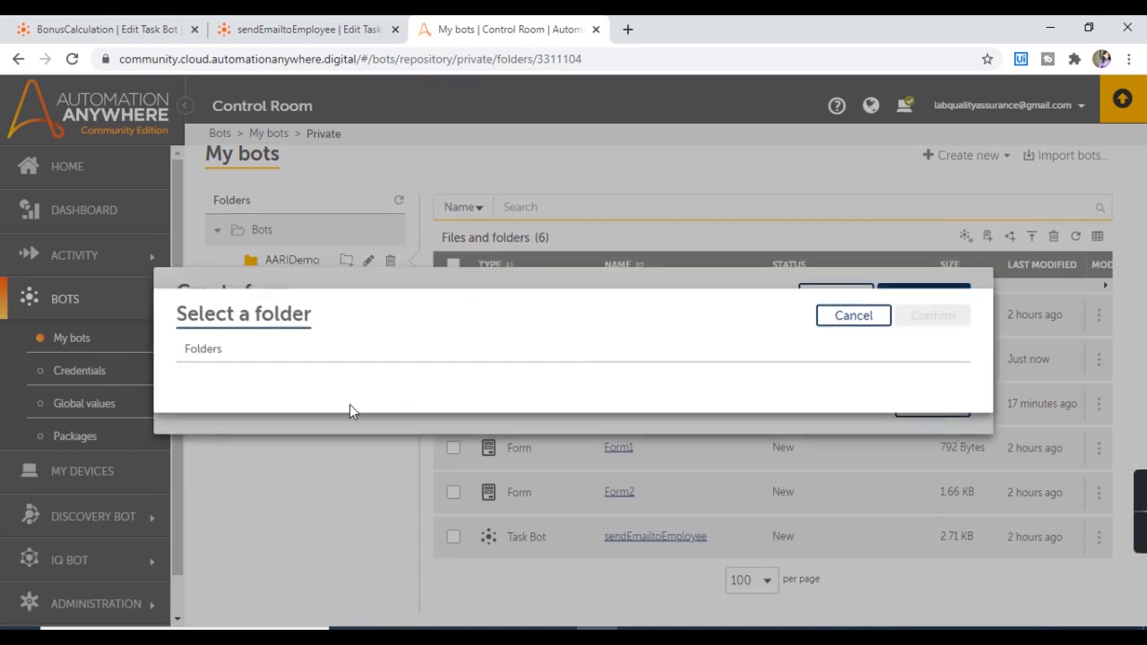
{"action": "left_click", "coordinate": [189, 381]}
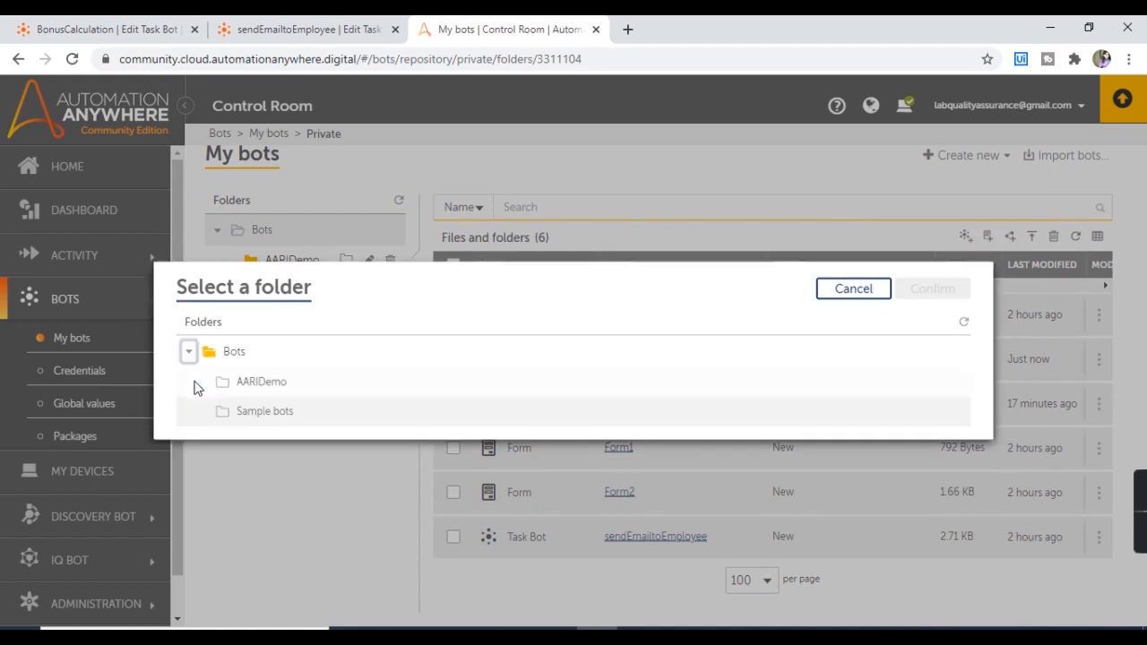
{"action": "left_click", "coordinate": [268, 386]}
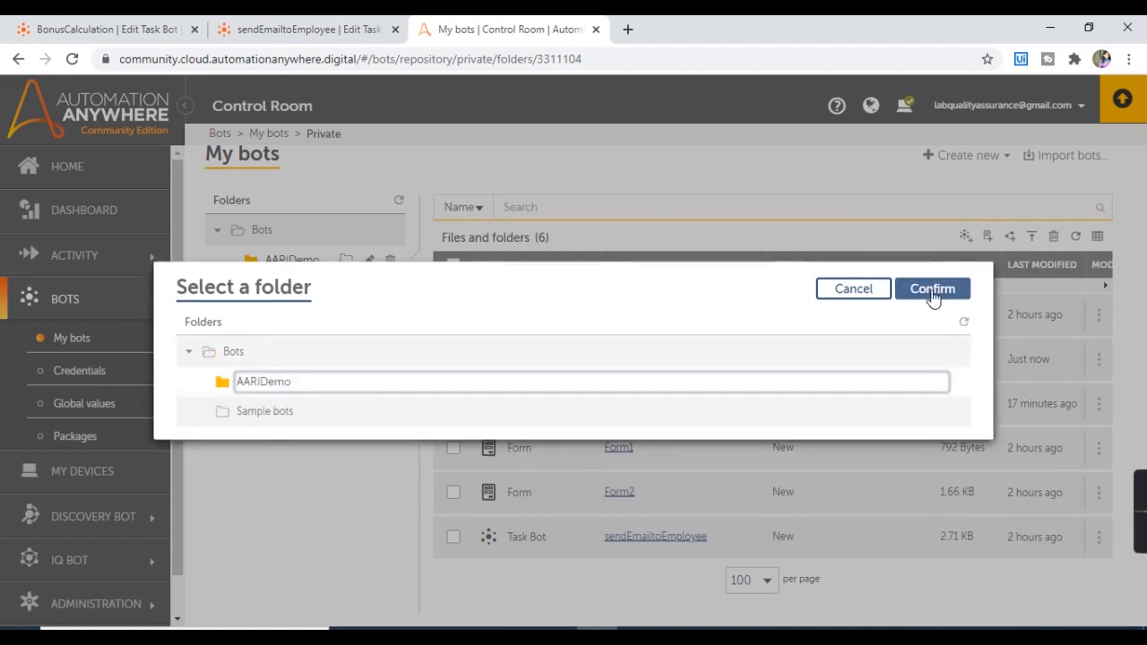
{"action": "left_click", "coordinate": [937, 296]}
{"action": "left_click", "coordinate": [915, 299]}
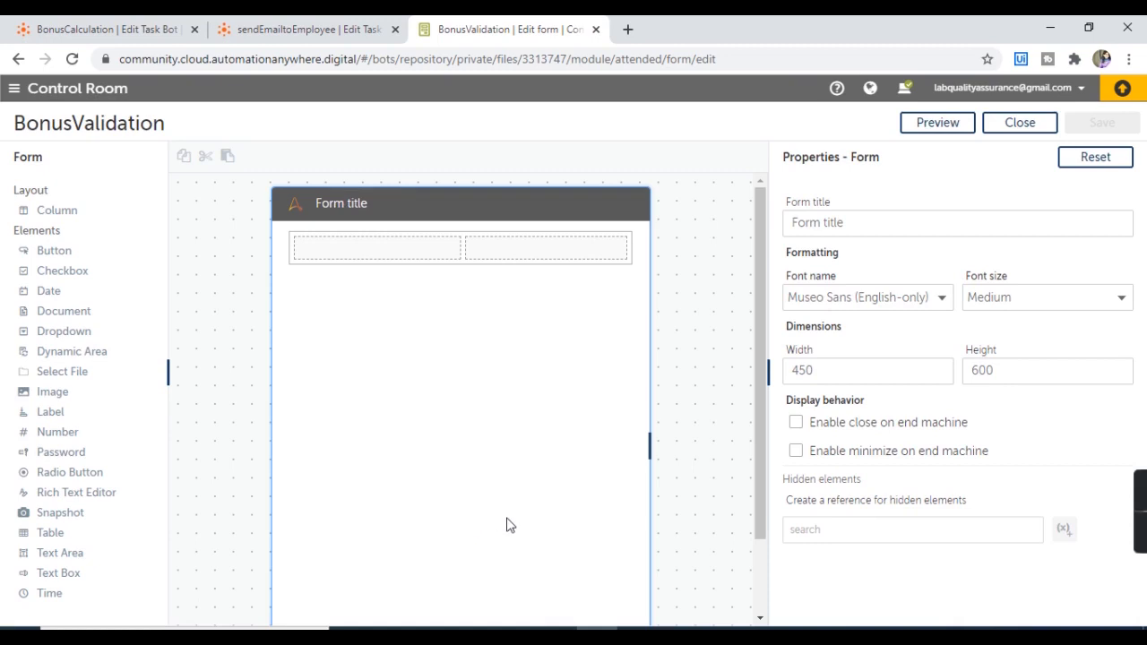
- Check the spreadsheet's column headings and add a Number element to the BonusValidation form
{"action": "left_click", "coordinate": [636, 637]}
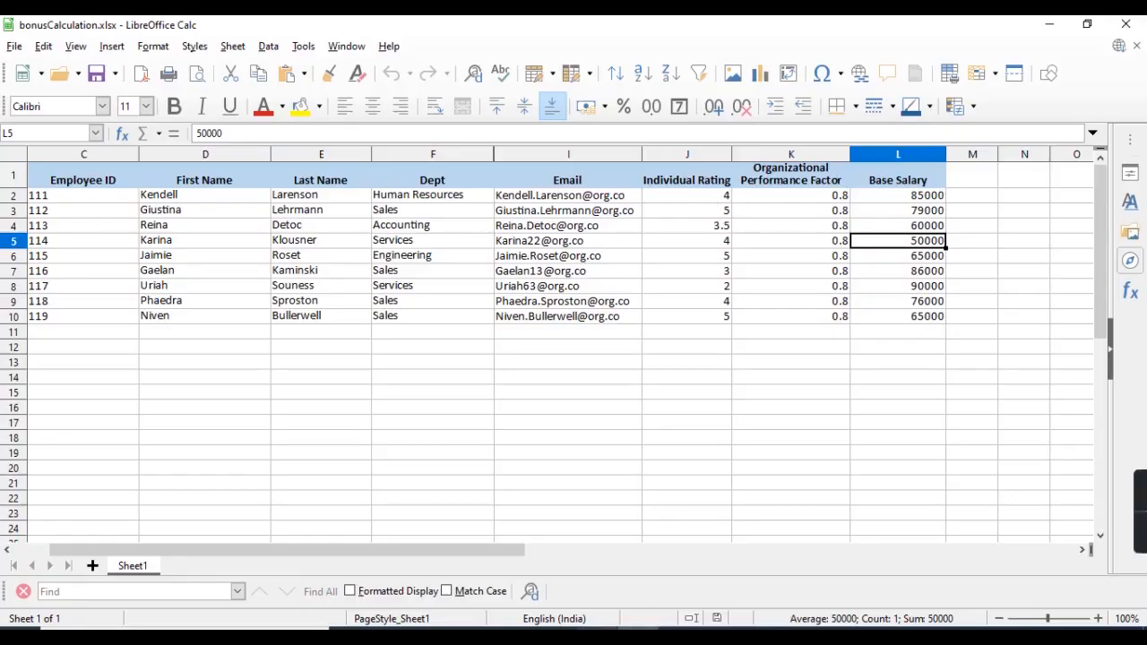
{"action": "left_click", "coordinate": [598, 637]}
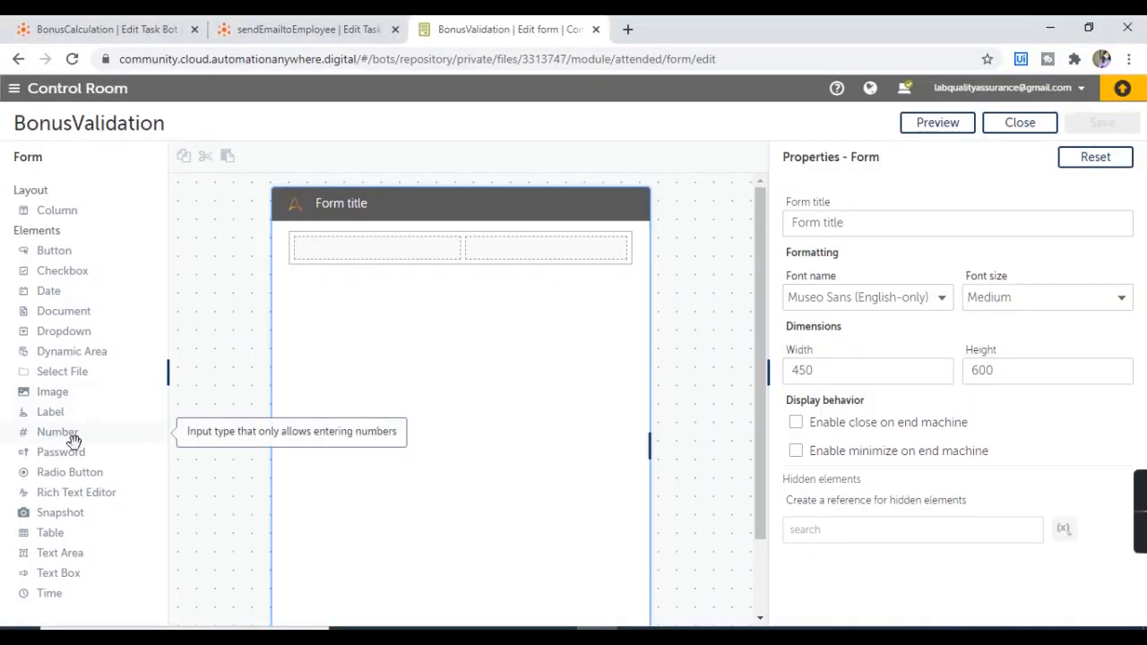
{"action": "left_click_drag", "start_coordinate": [68, 435], "coordinate": [389, 289]}
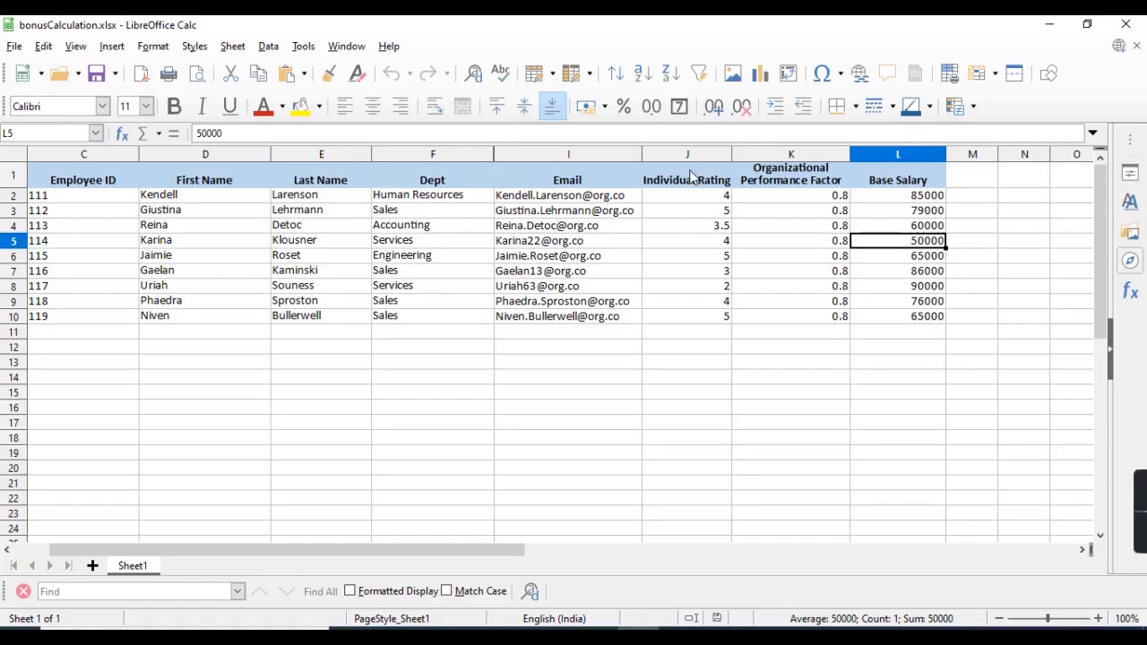
- Copy the header text "Individual Rating" from cell J1 of bonusCalculation.xlsx
{"action": "left_click", "coordinate": [687, 179]}
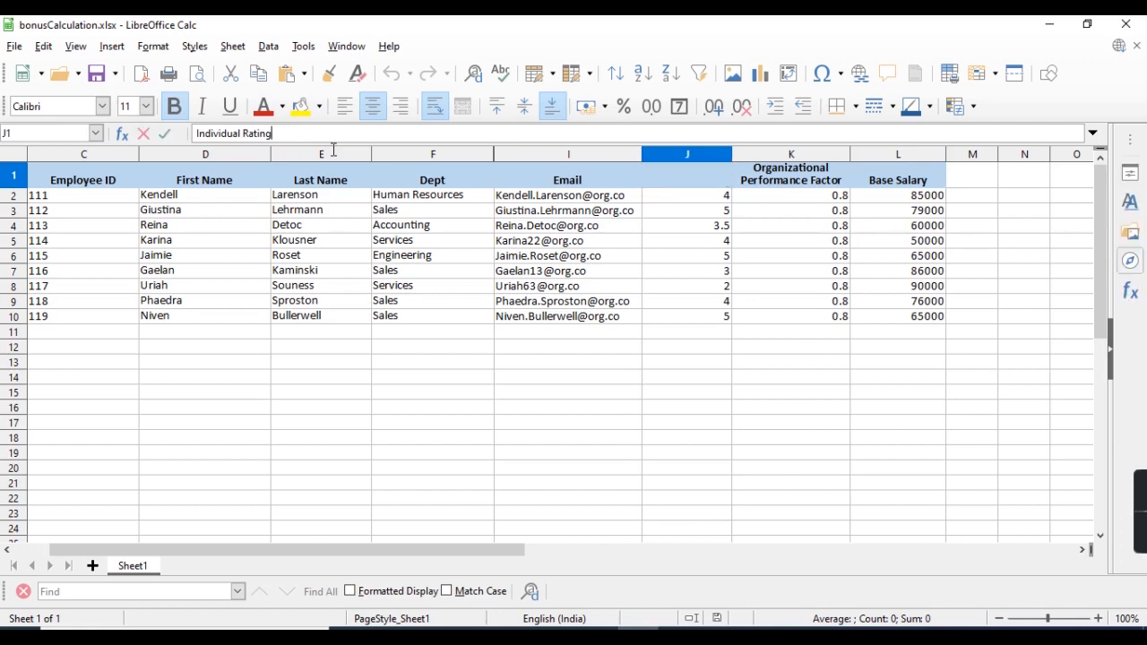
{"action": "triple_click", "coordinate": [177, 130]}
{"action": "key", "text": "ctrl+c"}
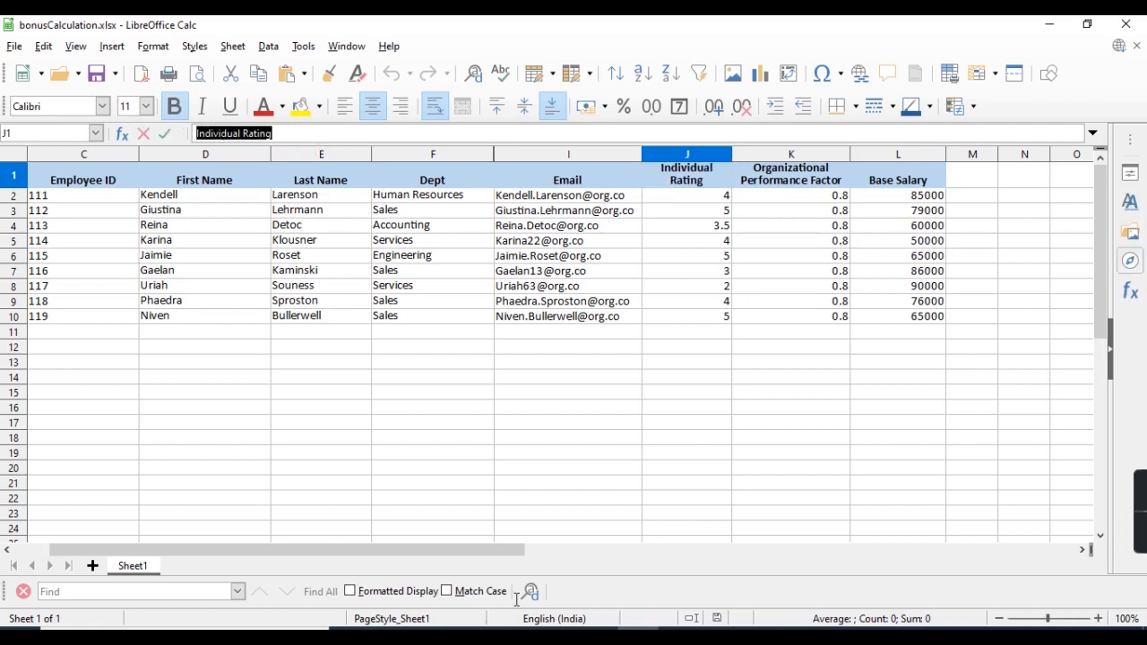
- Return to the BonusValidation form in the browser and set the Number element's label to "Individual Rating"
{"action": "key", "text": "alt+Tab"}
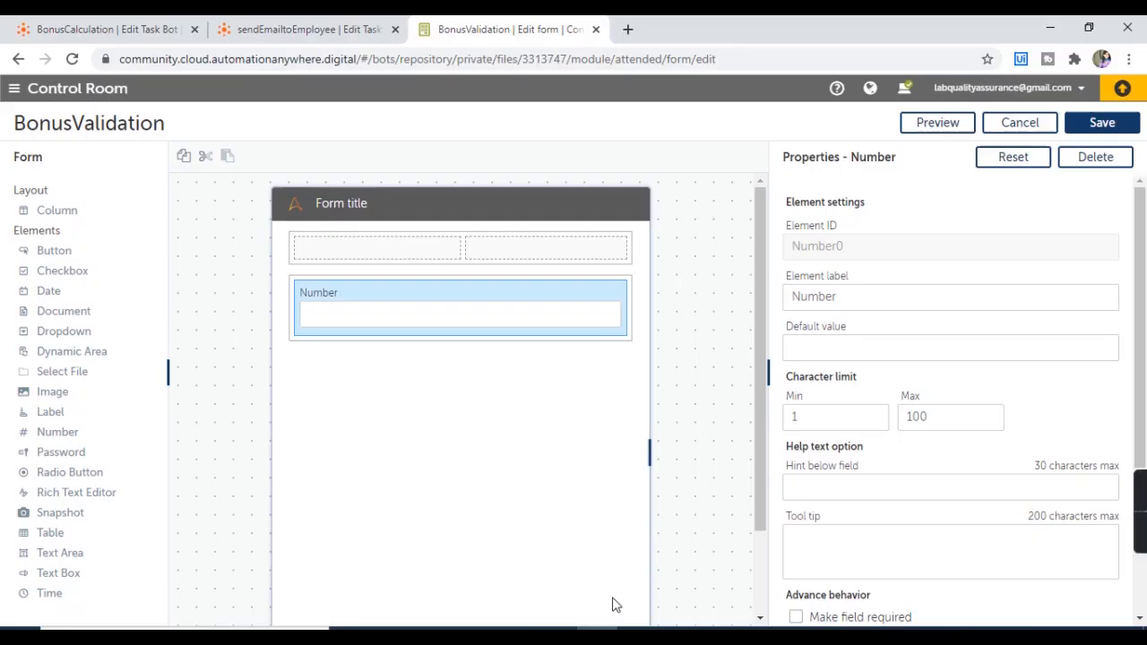
{"action": "double_click", "coordinate": [800, 296]}
{"action": "type", "text": "PerformHumanValidation"}
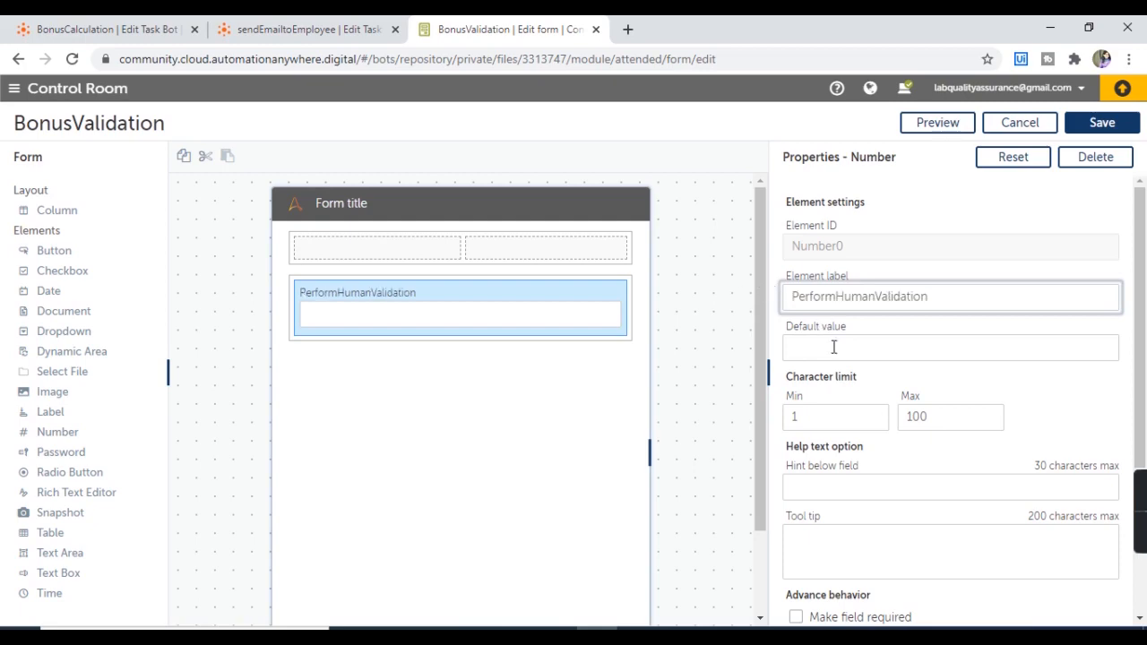
{"action": "left_click", "coordinate": [638, 636]}
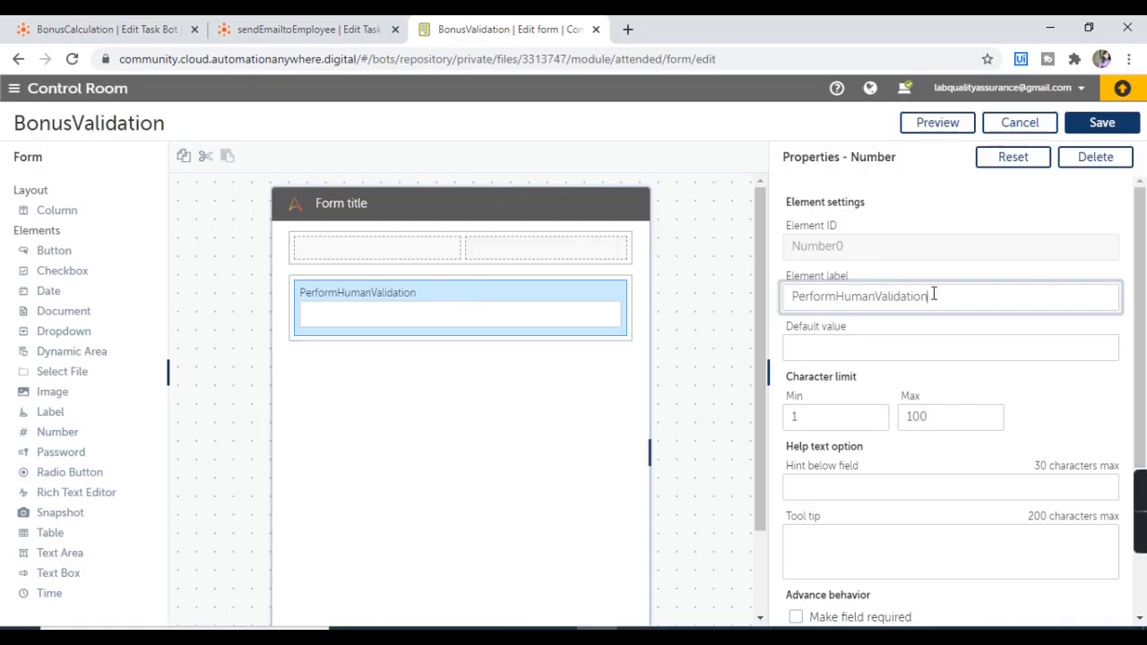
{"action": "left_click_drag", "start_coordinate": [933, 295], "coordinate": [751, 292]}
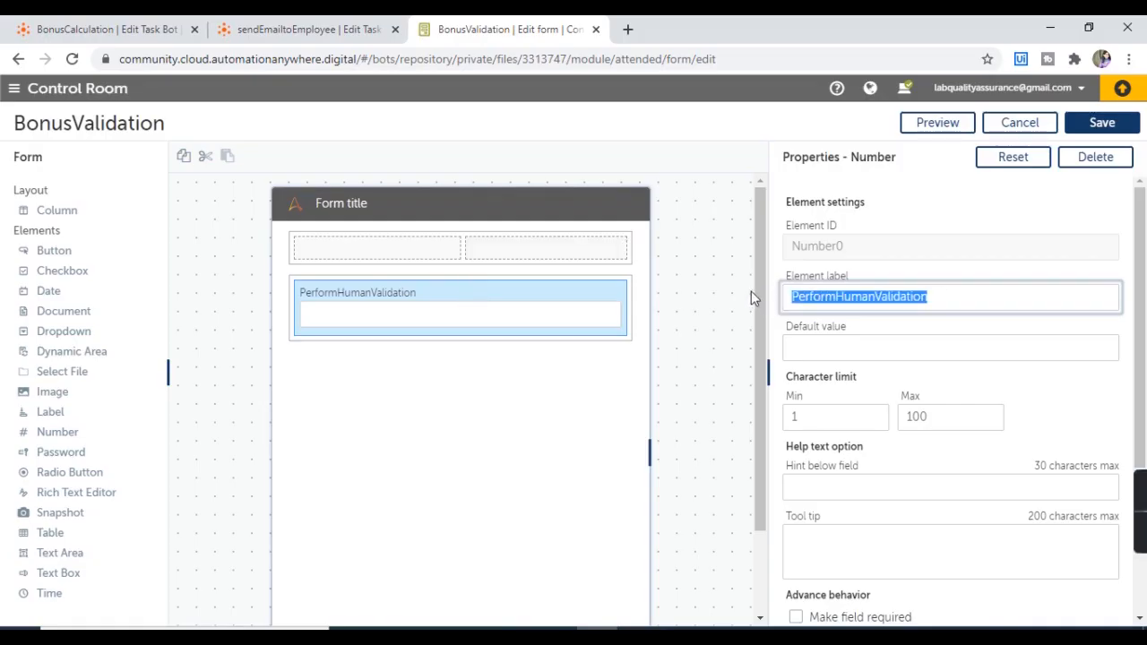
{"action": "key", "text": "ctrl+v"}
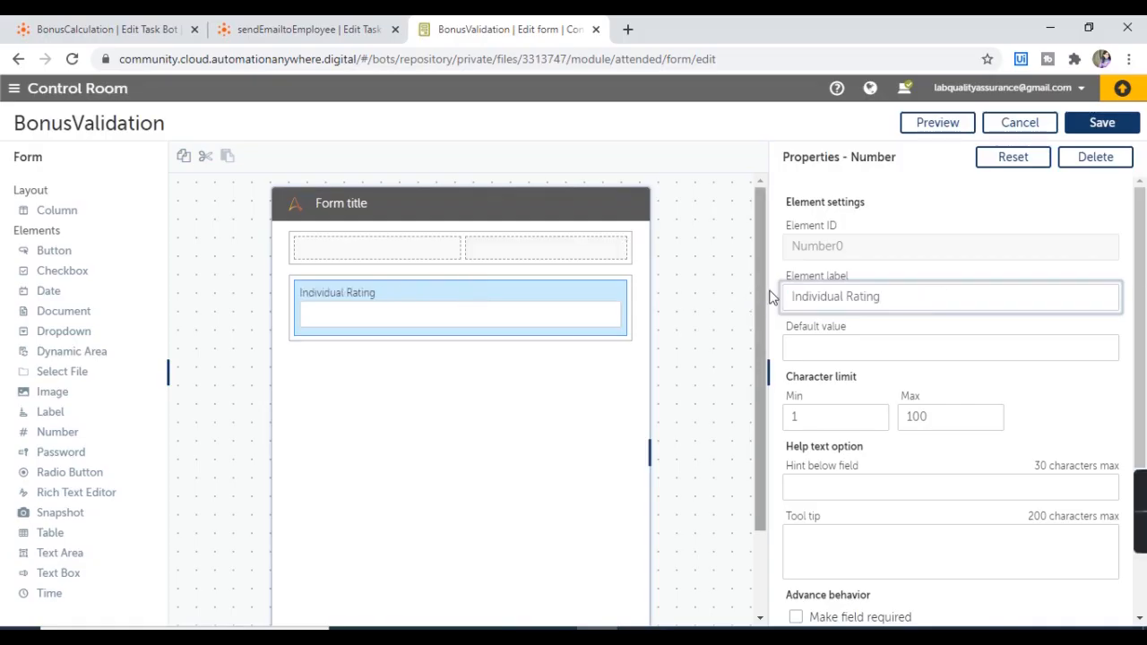
- Make the Individual Rating field required and disallow negative values
{"action": "scroll", "coordinate": [1028, 451], "scroll_direction": "down", "scroll_amount": 2}
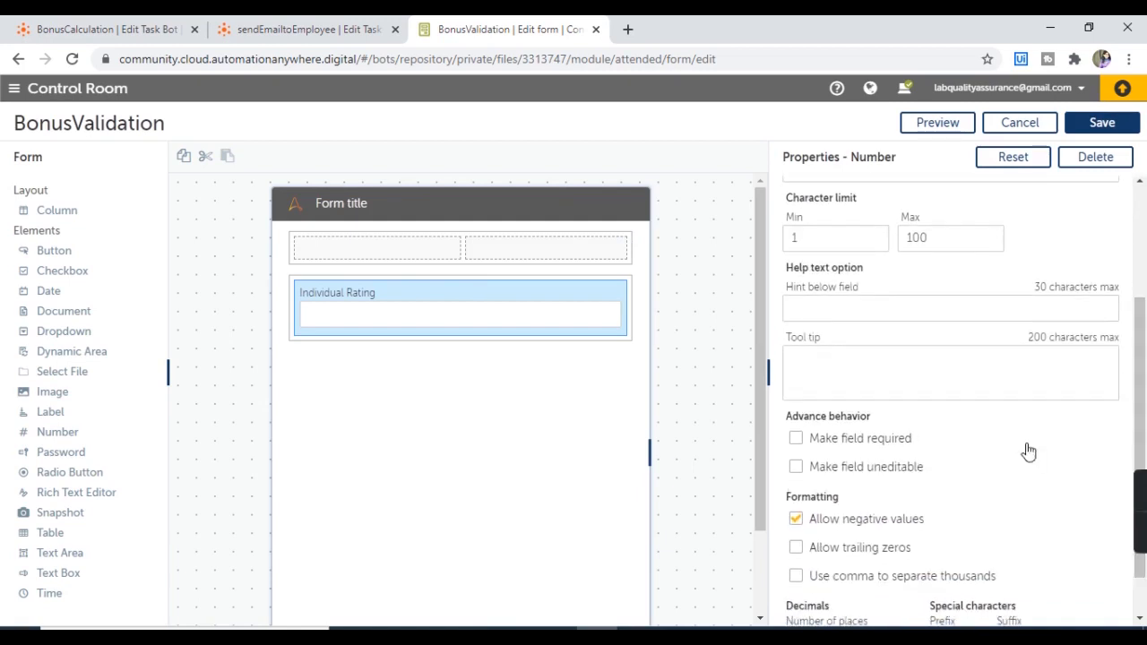
{"action": "left_click", "coordinate": [893, 443]}
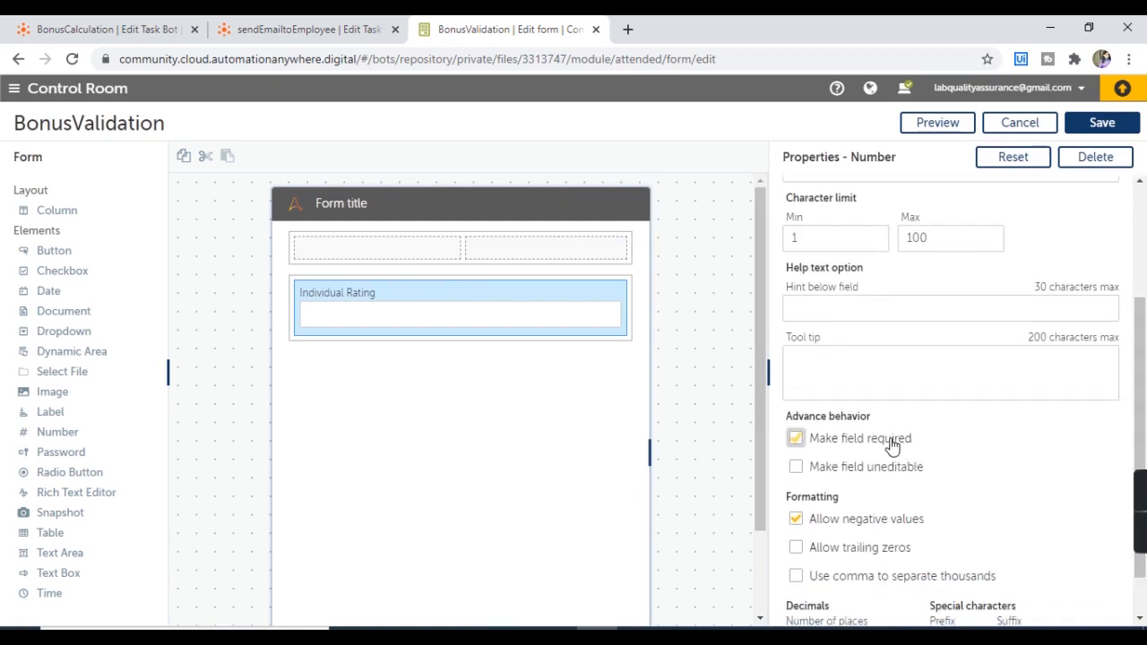
{"action": "left_click", "coordinate": [831, 523]}
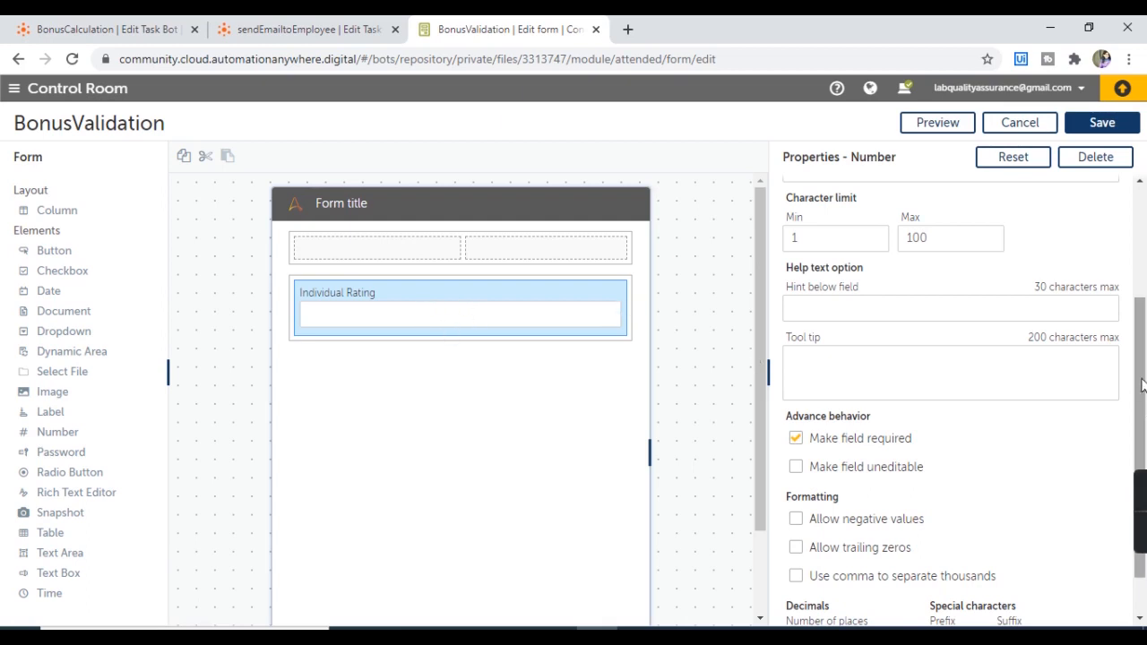
{"action": "scroll", "coordinate": [1145, 442], "scroll_direction": "down", "scroll_amount": 1}
{"action": "scroll", "coordinate": [1145, 442], "scroll_direction": "up", "scroll_amount": 5}
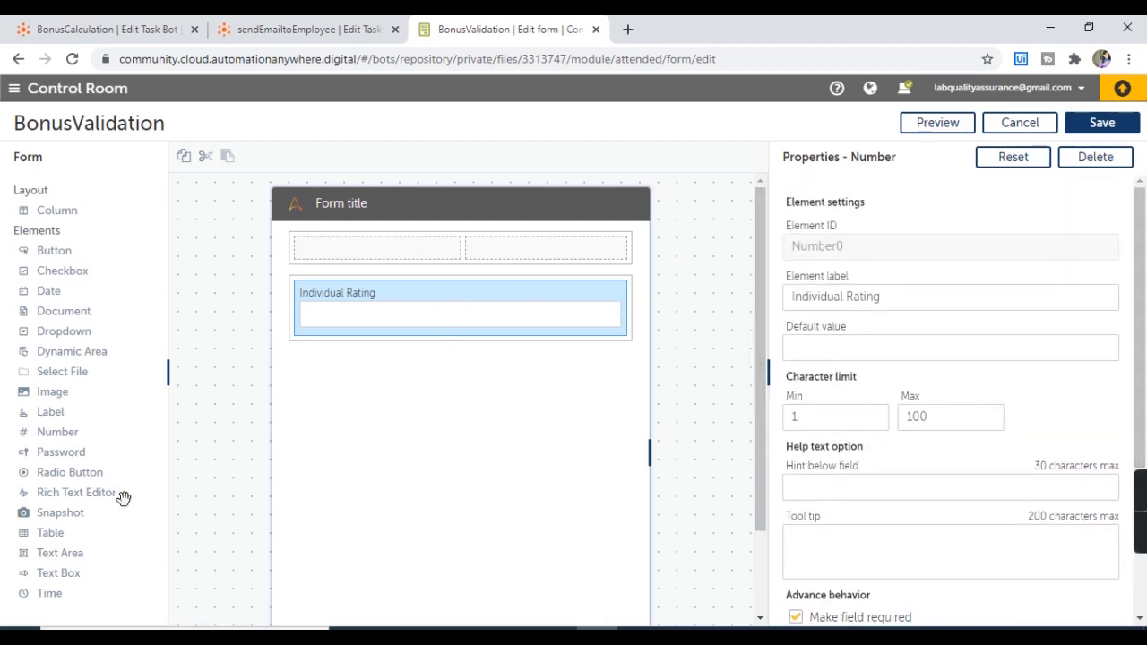
- Add a second Number element below Individual Rating and copy "Performance Factor" from header cell K1 of bonusCalculation.xlsx
{"action": "left_click_drag", "start_coordinate": [59, 433], "coordinate": [383, 375]}
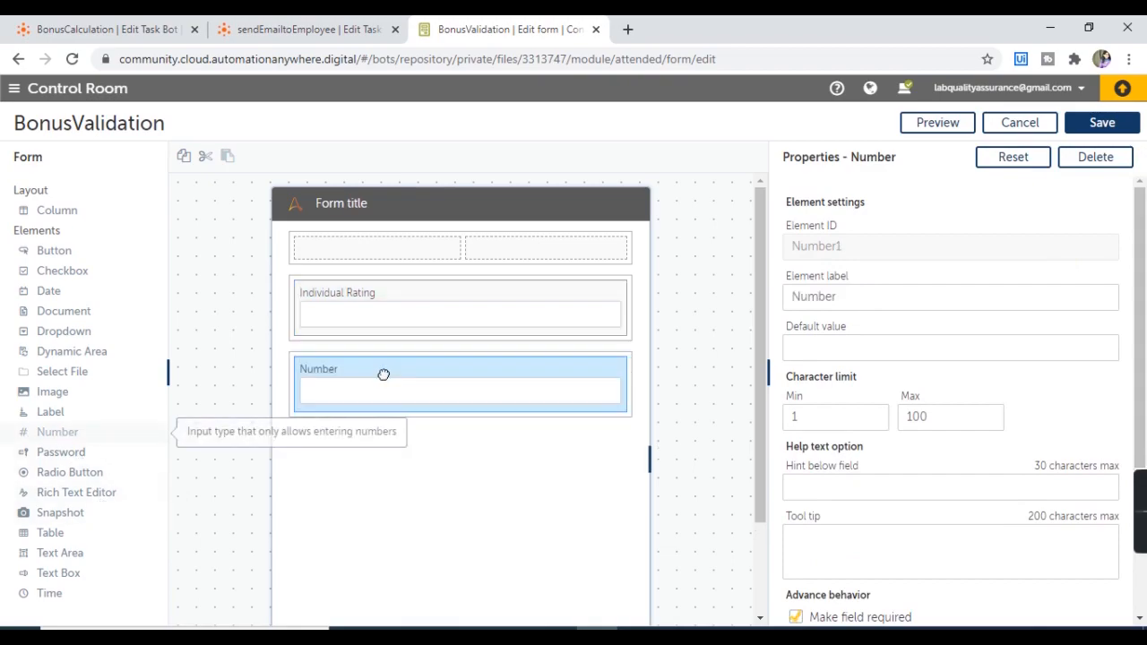
{"action": "key", "text": "alt+Tab"}
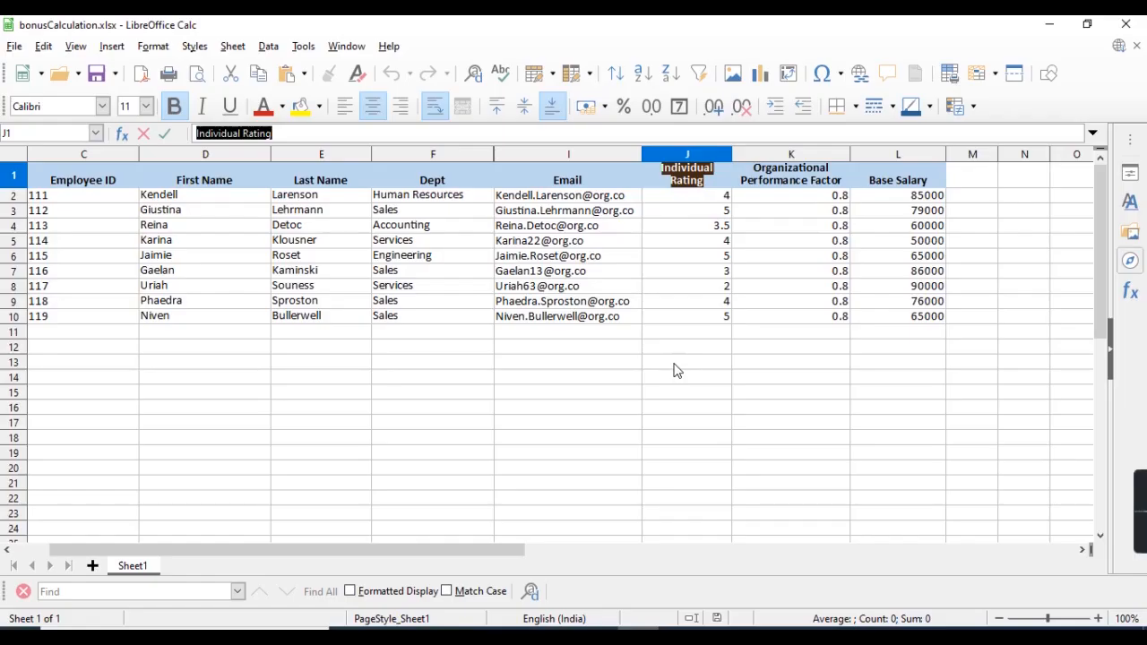
{"action": "left_click", "coordinate": [789, 182]}
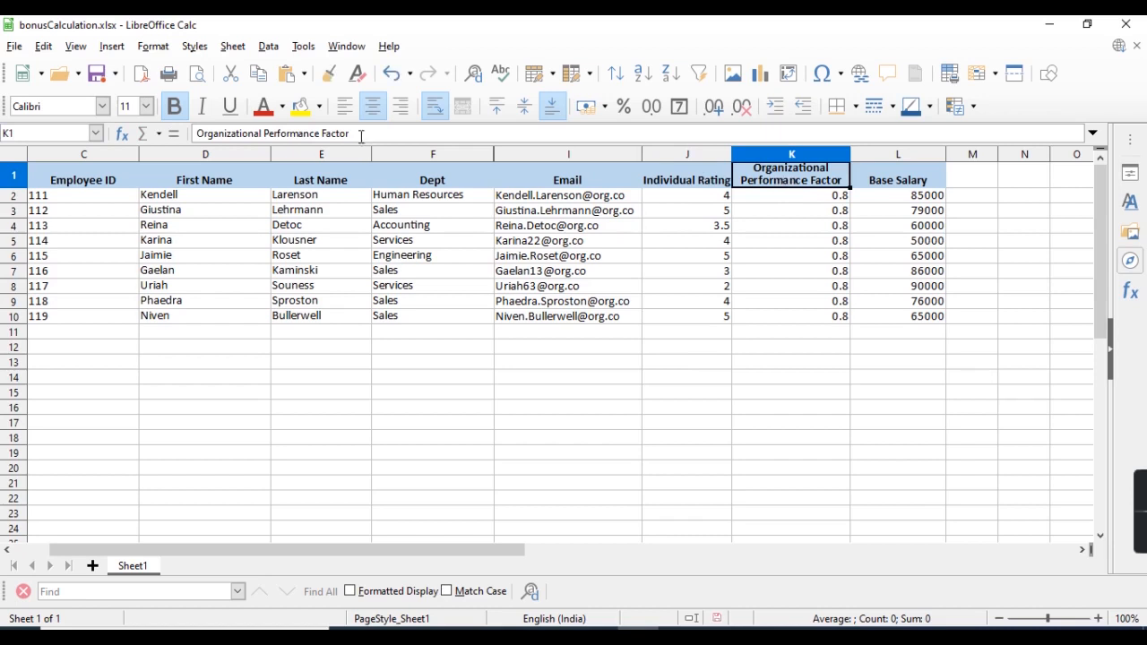
{"action": "left_click_drag", "start_coordinate": [351, 133], "coordinate": [265, 133]}
{"action": "key", "text": "ctrl+c"}
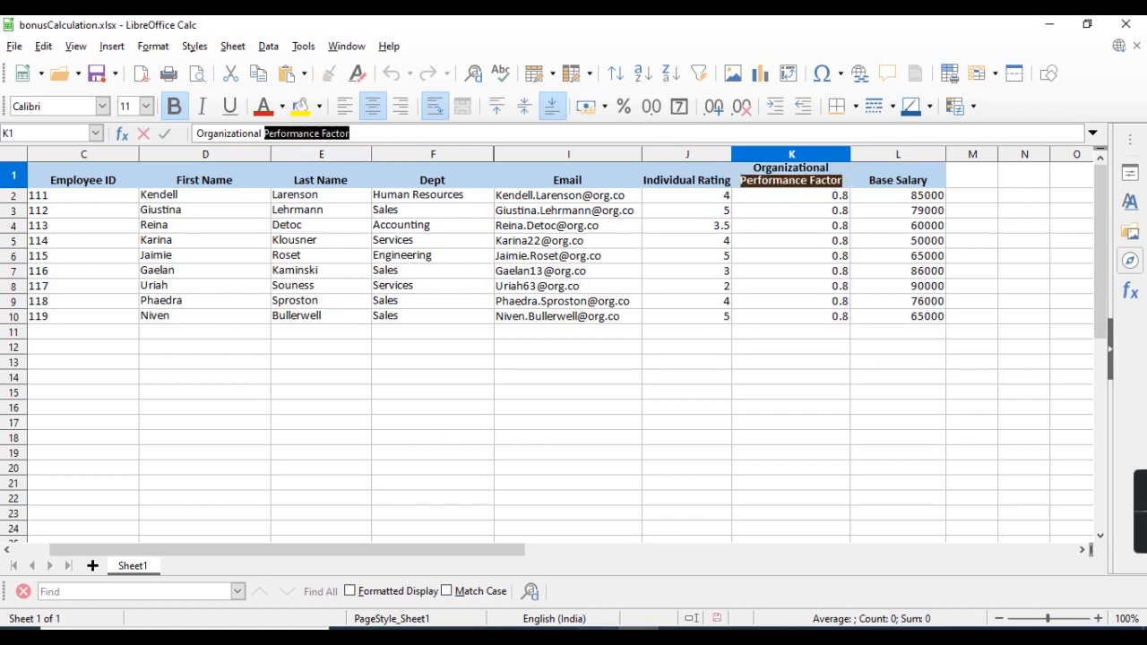
- Return to the BonusValidation form and label the second Number element "Performance Factor"
{"action": "key", "text": "alt+Tab"}
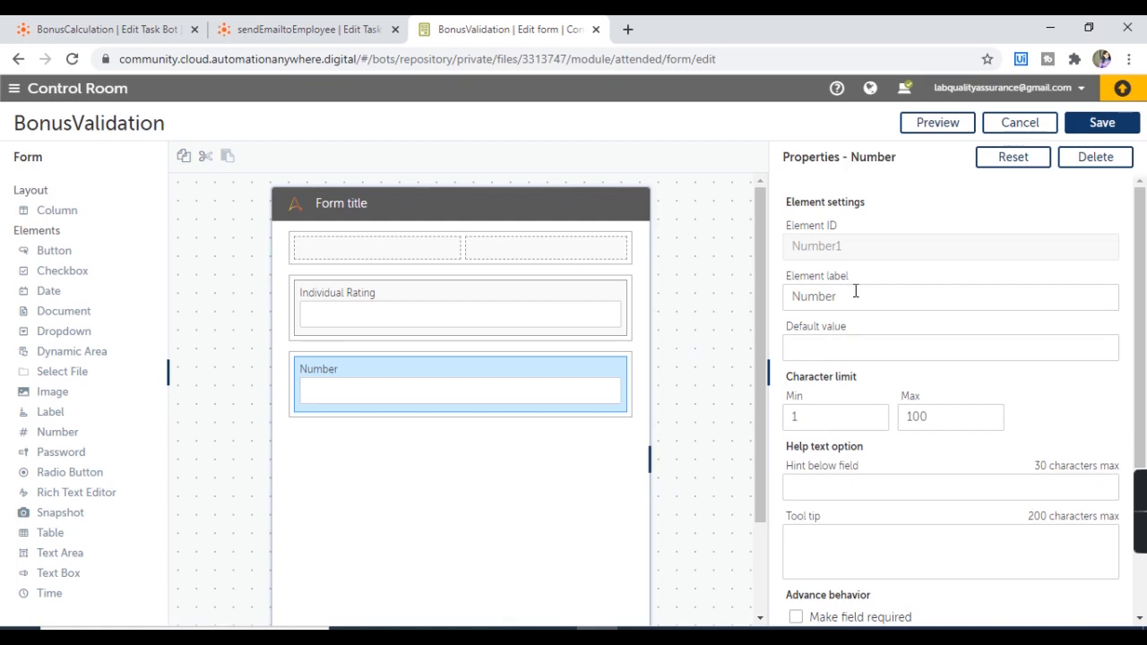
{"action": "left_click", "coordinate": [855, 296]}
{"action": "key", "text": "ctrl+a"}
{"action": "key", "text": "ctrl+v"}
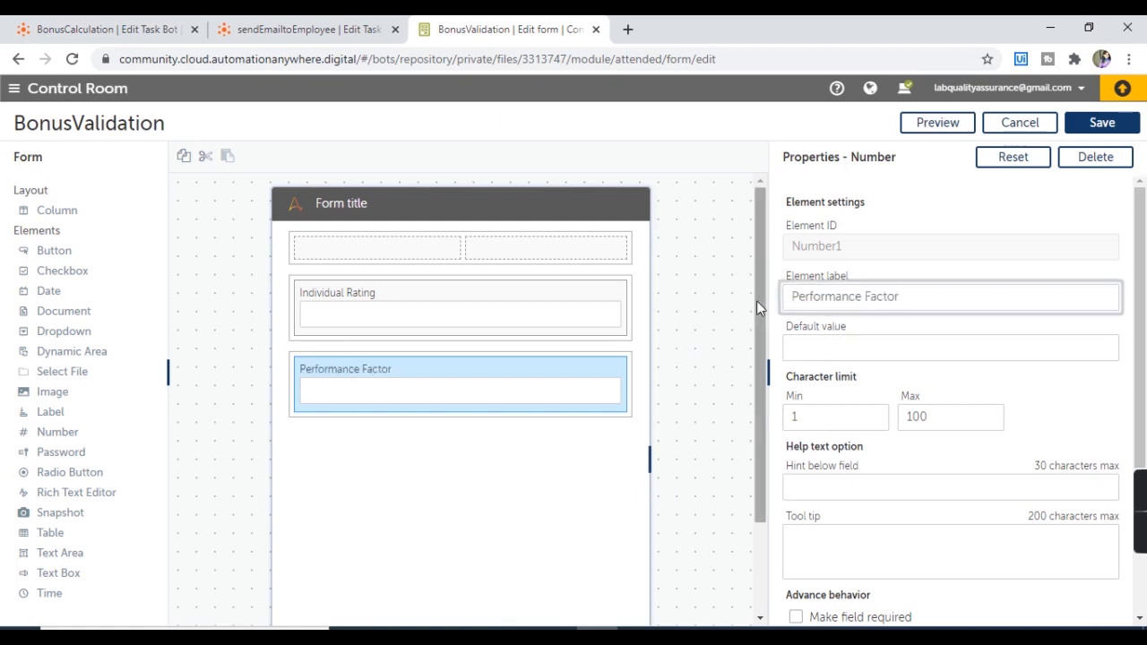
- Make the Performance Factor field required and disallow negative values in it
{"action": "scroll", "coordinate": [896, 413], "scroll_direction": "down", "scroll_amount": 2}
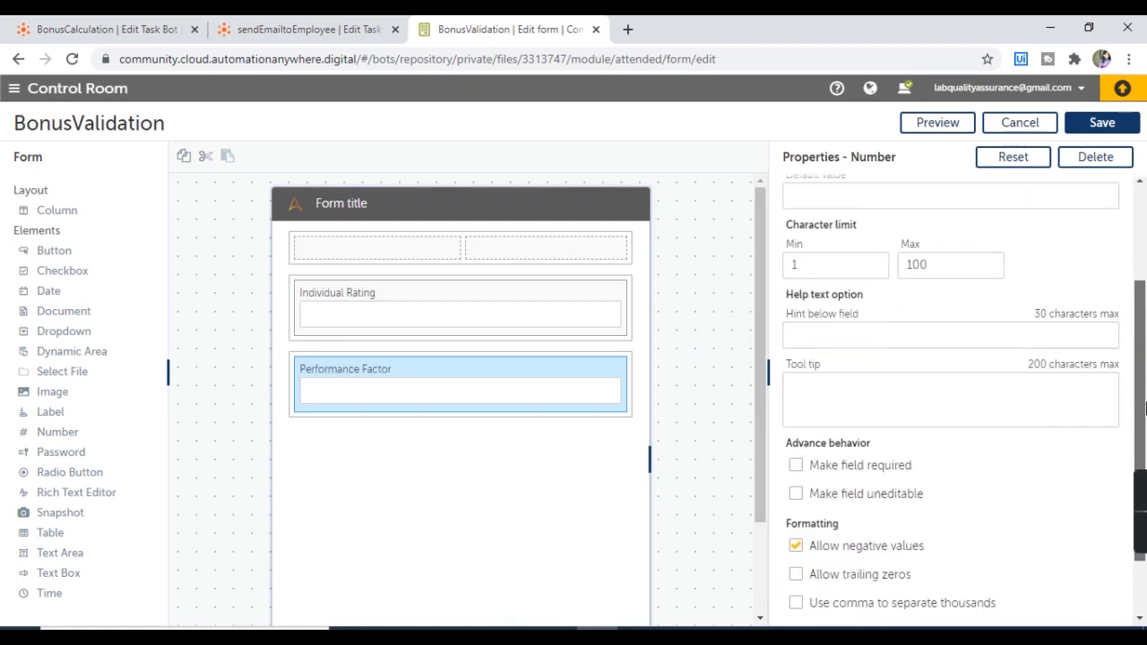
{"action": "left_click", "coordinate": [875, 468]}
{"action": "scroll", "coordinate": [932, 448], "scroll_direction": "down", "scroll_amount": 1}
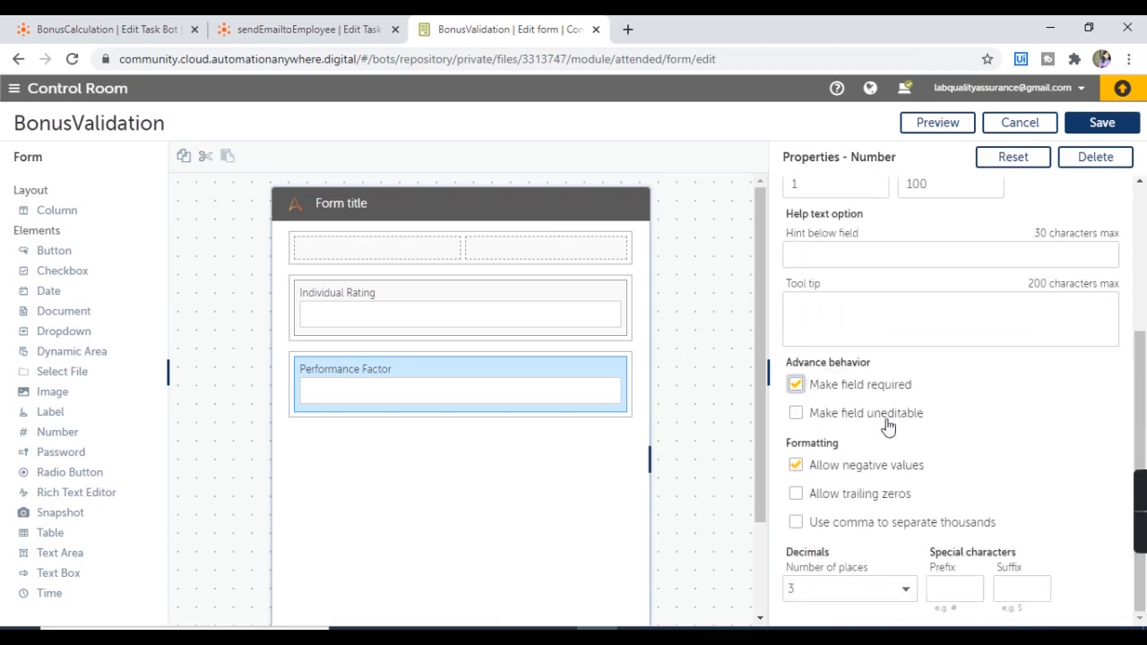
{"action": "left_click", "coordinate": [843, 472]}
- Add a third Number element below Performance Factor and copy "Base Salary" from header cell L1 of bonusCalculation.xlsx
{"action": "left_click_drag", "start_coordinate": [59, 439], "coordinate": [365, 446]}
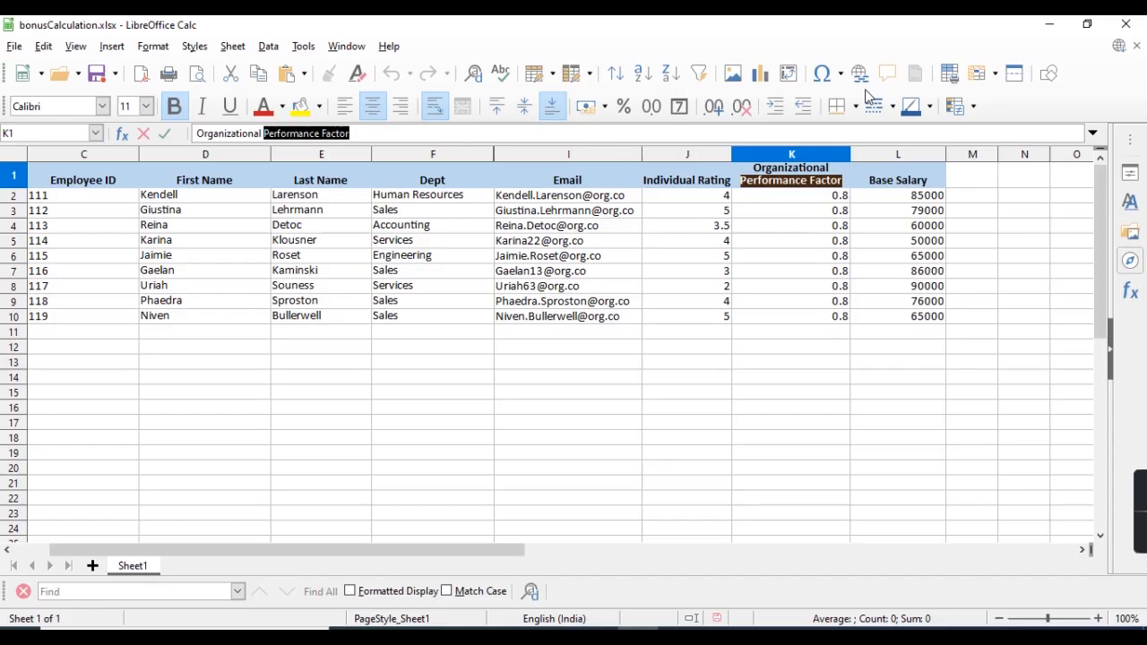
{"action": "key", "text": "alt+Tab"}
{"action": "left_click", "coordinate": [896, 182]}
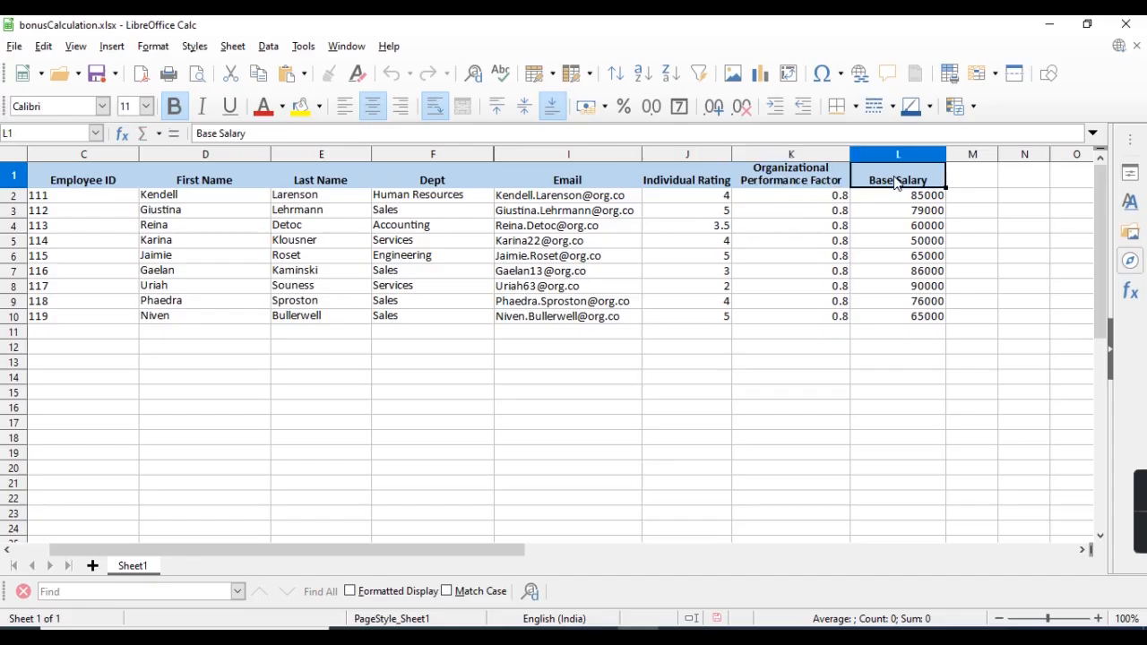
{"action": "left_click_drag", "start_coordinate": [247, 133], "coordinate": [143, 135]}
{"action": "key", "text": "ctrl+c"}
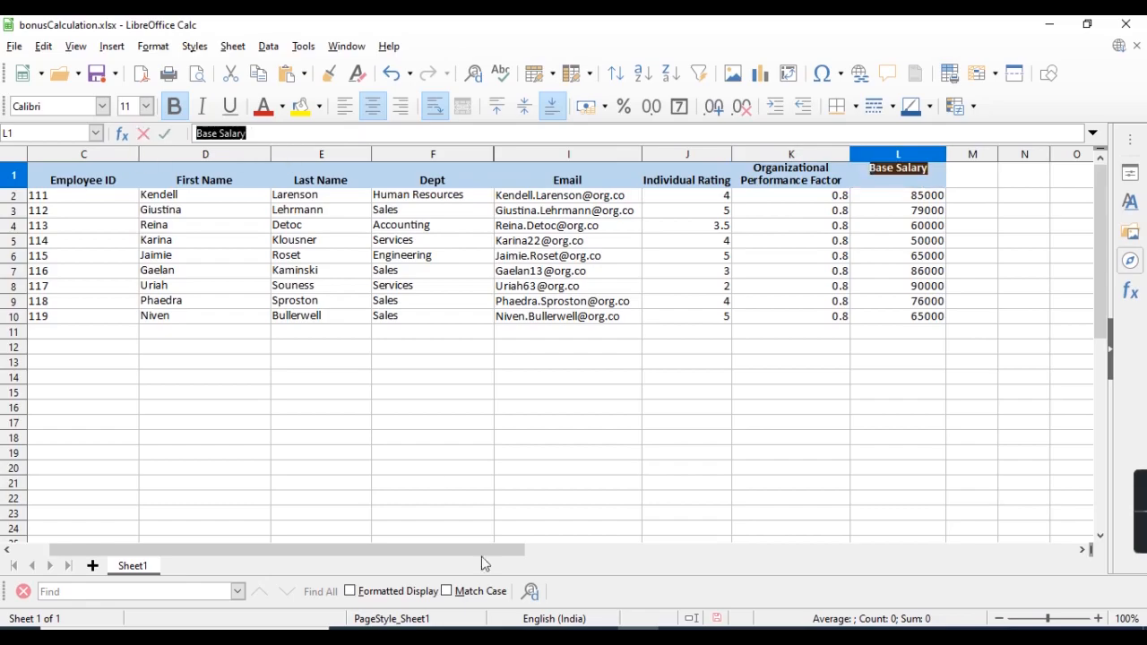
- Return to the BonusValidation form and label the third Number element "Base Salary"
{"action": "key", "text": "alt+Tab"}
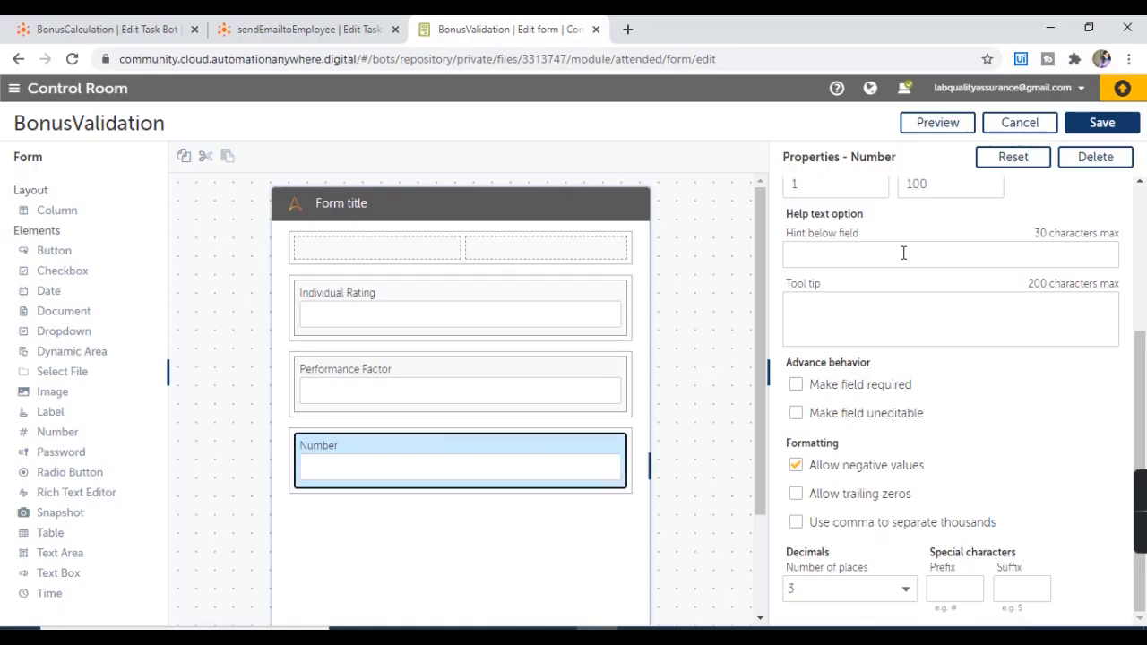
{"action": "scroll", "coordinate": [1107, 320], "scroll_direction": "up", "scroll_amount": 4}
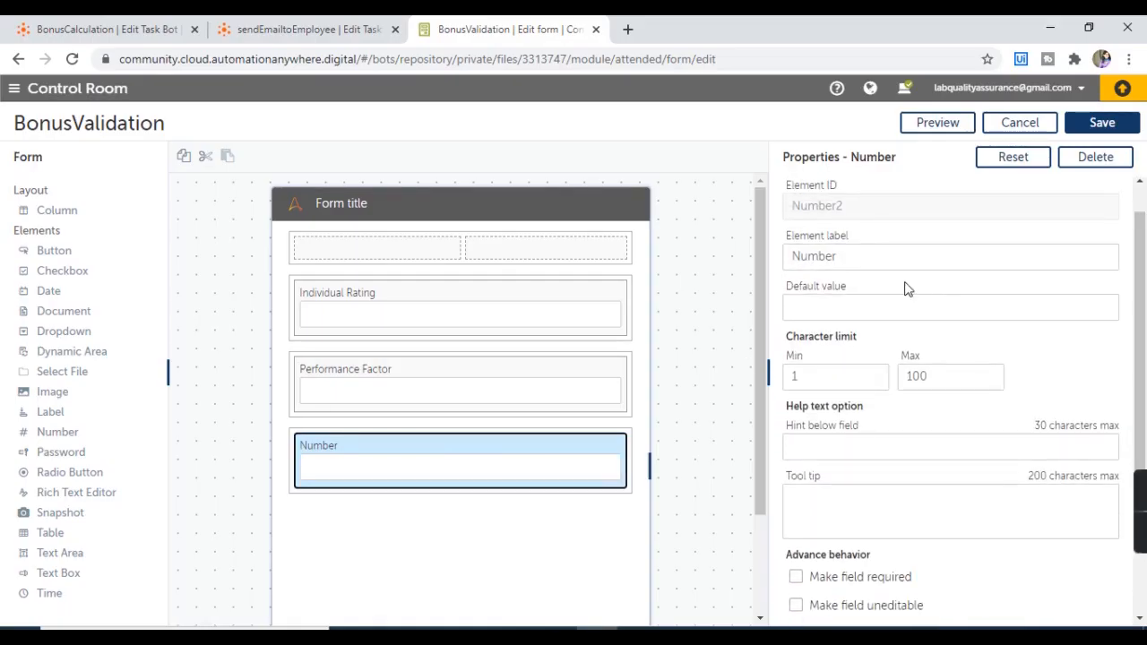
{"action": "left_click_drag", "start_coordinate": [838, 256], "coordinate": [692, 242]}
{"action": "key", "text": "ctrl+v"}
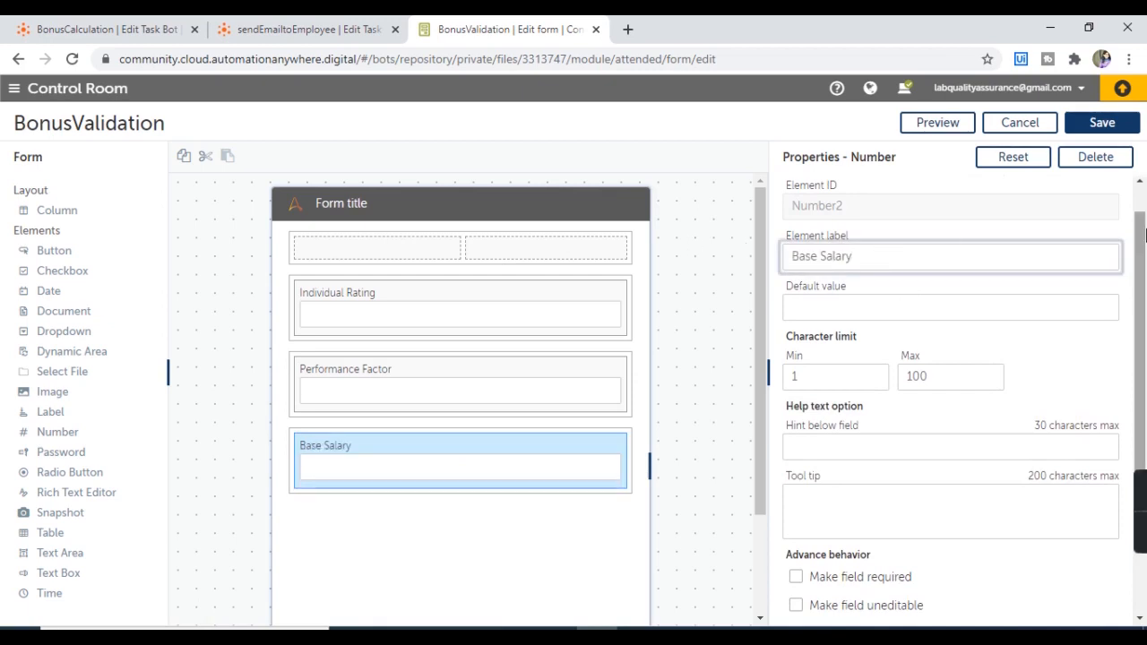
- Make the Base Salary field required and turn off negative values for it
{"action": "scroll", "coordinate": [896, 394], "scroll_direction": "down", "scroll_amount": 3}
{"action": "left_click", "coordinate": [886, 386]}
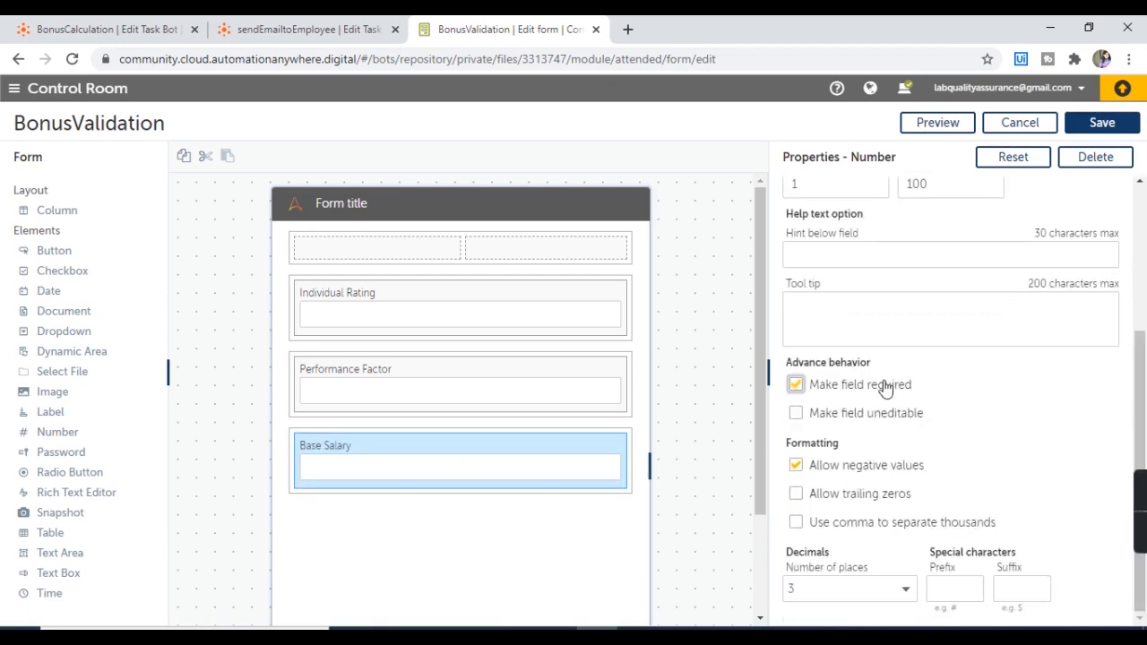
{"action": "left_click", "coordinate": [866, 467]}
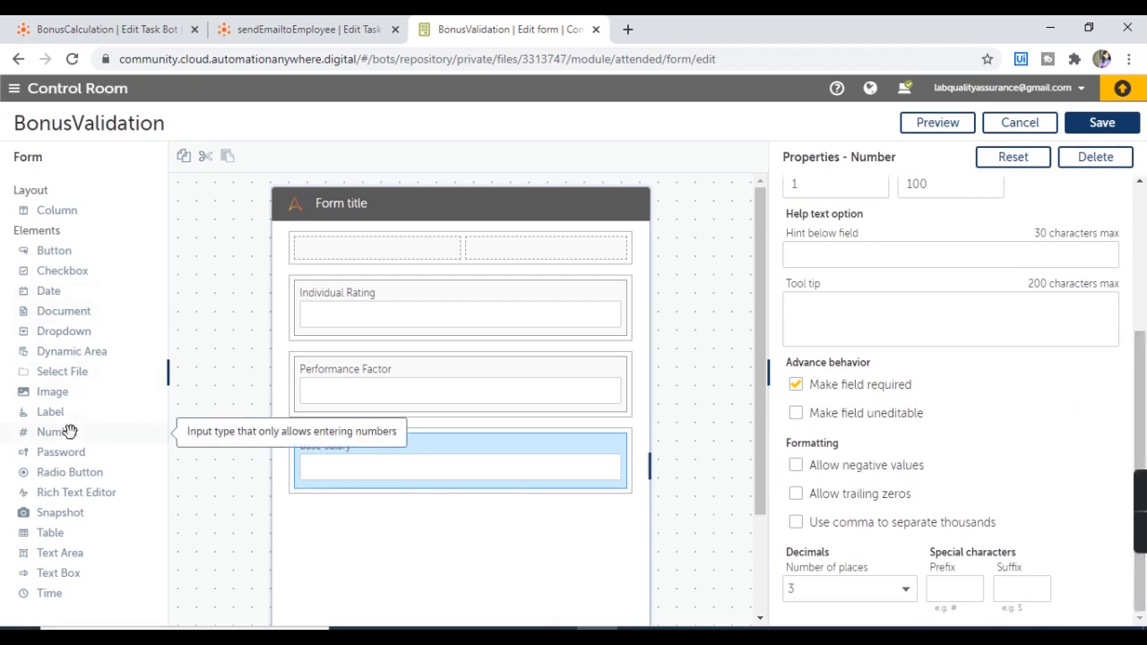
- Add a fourth Number element below Base Salary and label it "Bonus"
{"action": "left_click_drag", "start_coordinate": [70, 432], "coordinate": [389, 532]}
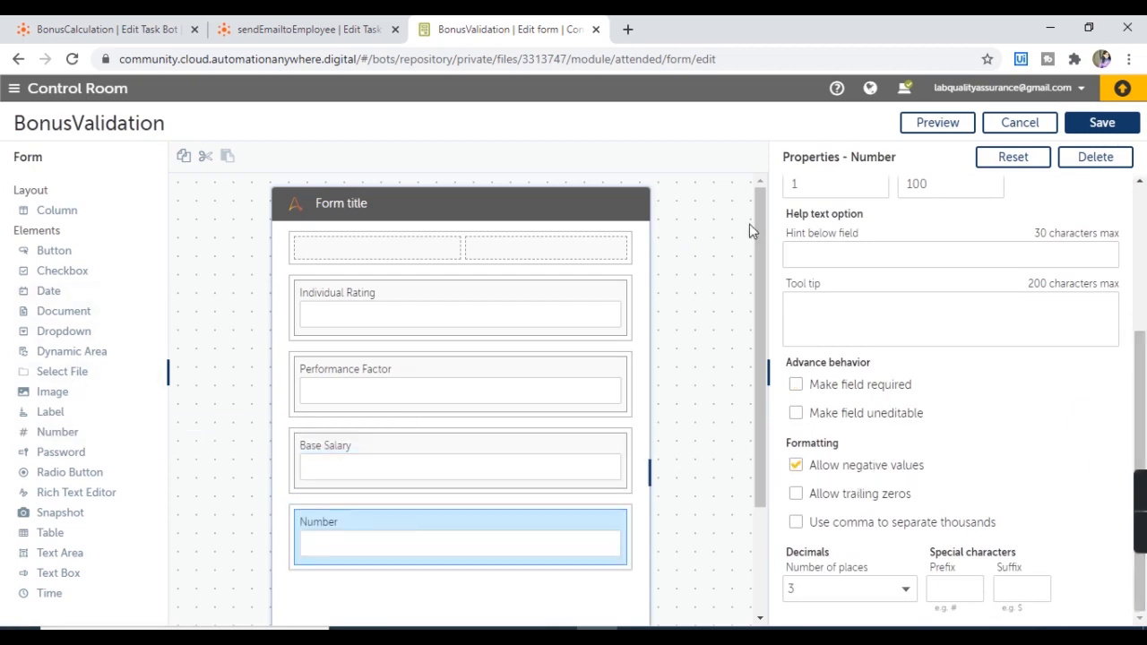
{"action": "left_click_drag", "start_coordinate": [1141, 380], "coordinate": [1111, 257]}
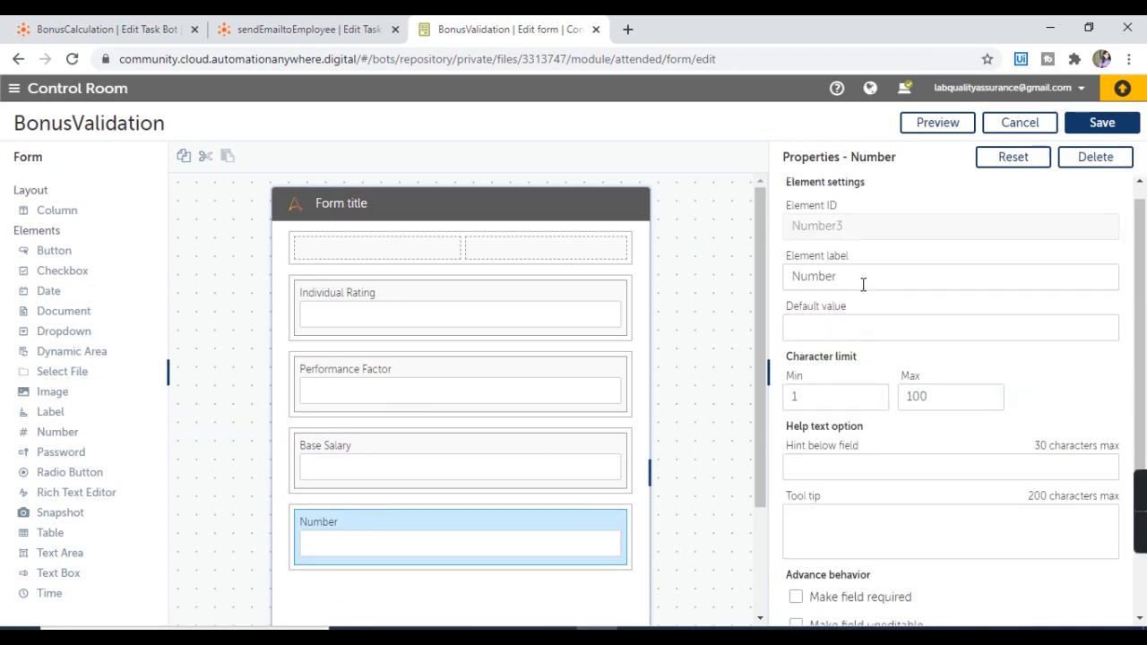
{"action": "left_click_drag", "start_coordinate": [866, 281], "coordinate": [717, 283]}
{"action": "type", "text": "Bonus"}
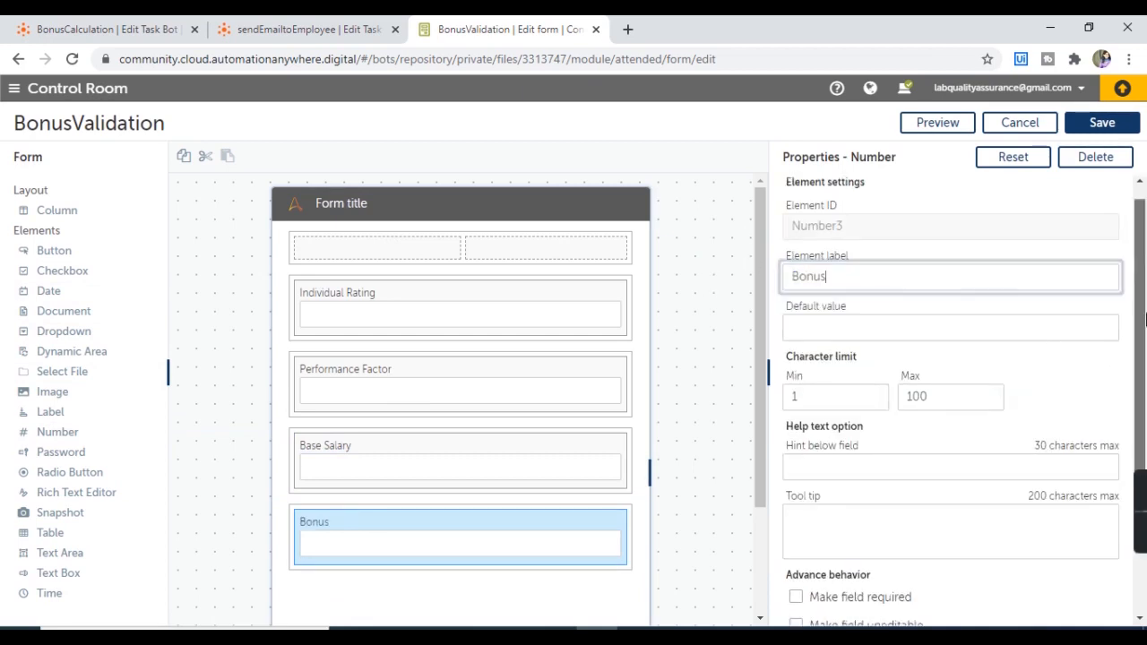
- Make the Bonus field required without negative values and save the BonusValidation form
{"action": "scroll", "coordinate": [896, 403], "scroll_direction": "down", "scroll_amount": 1}
{"action": "left_click", "coordinate": [856, 488]}
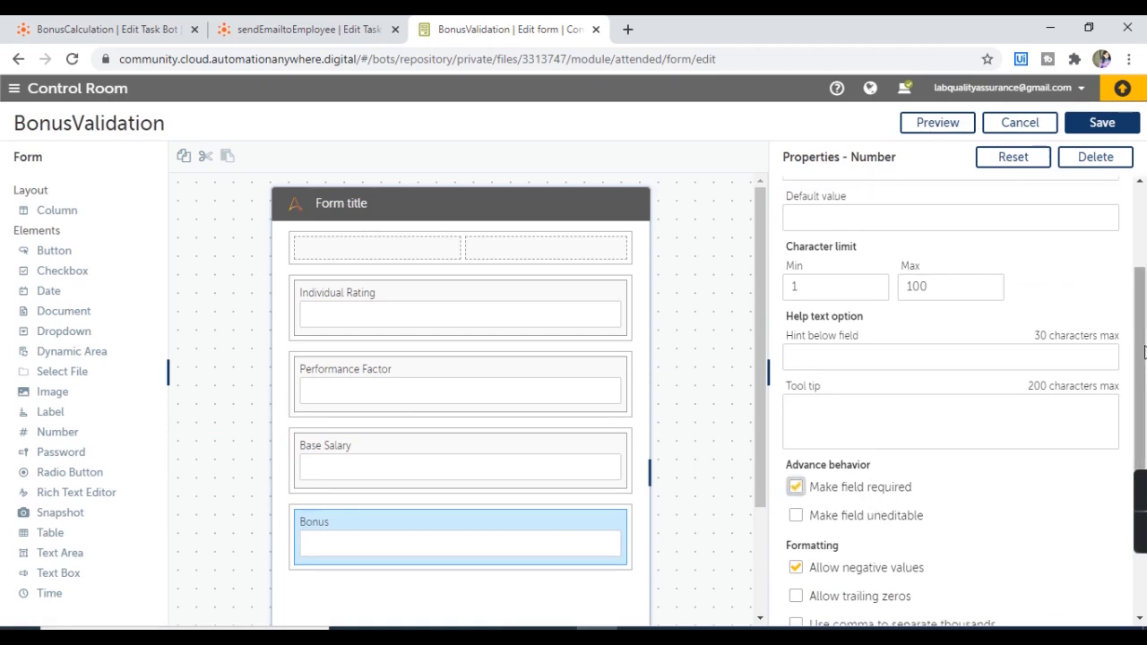
{"action": "scroll", "coordinate": [856, 488], "scroll_direction": "down", "scroll_amount": 1}
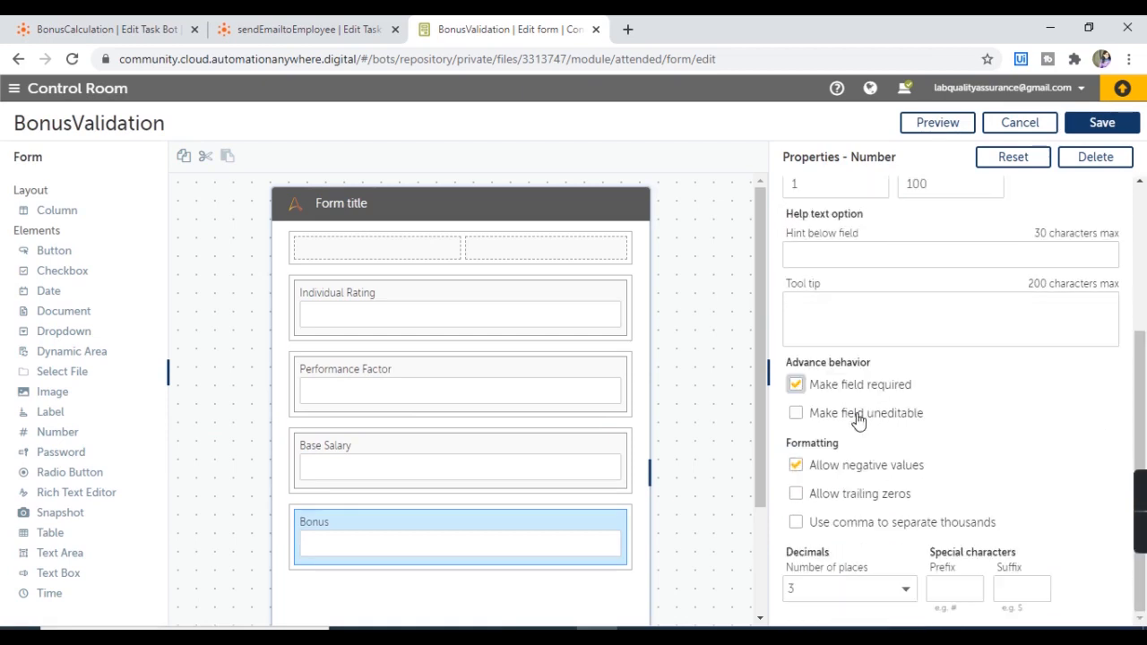
{"action": "left_click", "coordinate": [843, 471]}
{"action": "left_click", "coordinate": [1102, 126]}
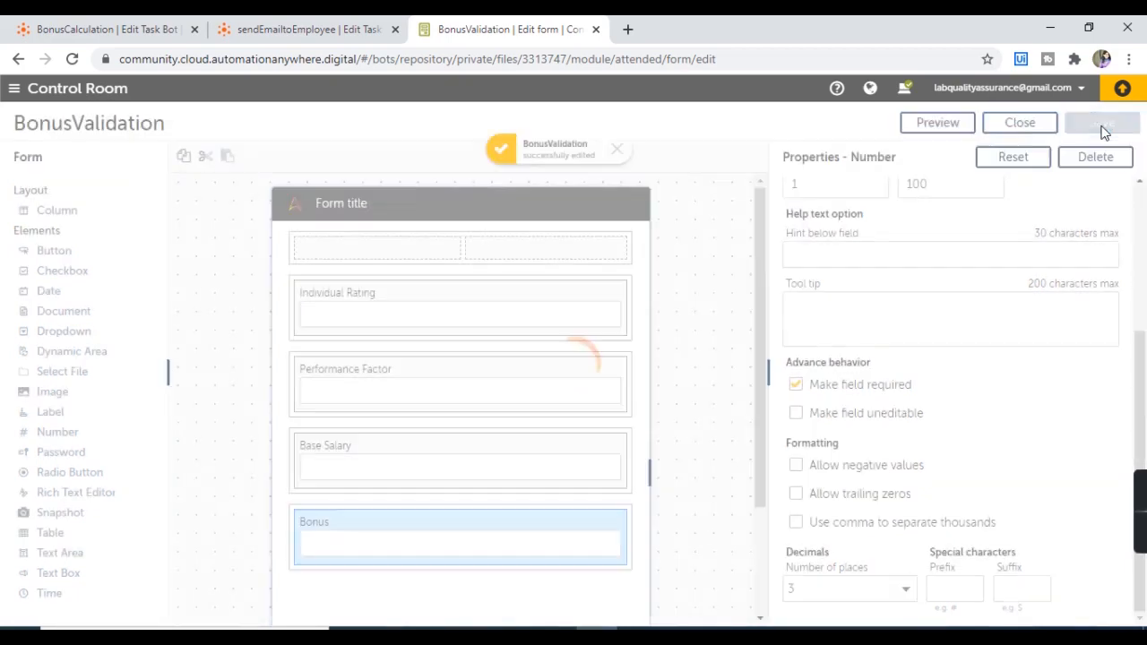
- Review the bonus formula of the NumberUtils: Calc action in the BonusCalculation task bot, and return to the BonusValidation form
{"action": "left_click", "coordinate": [78, 25]}
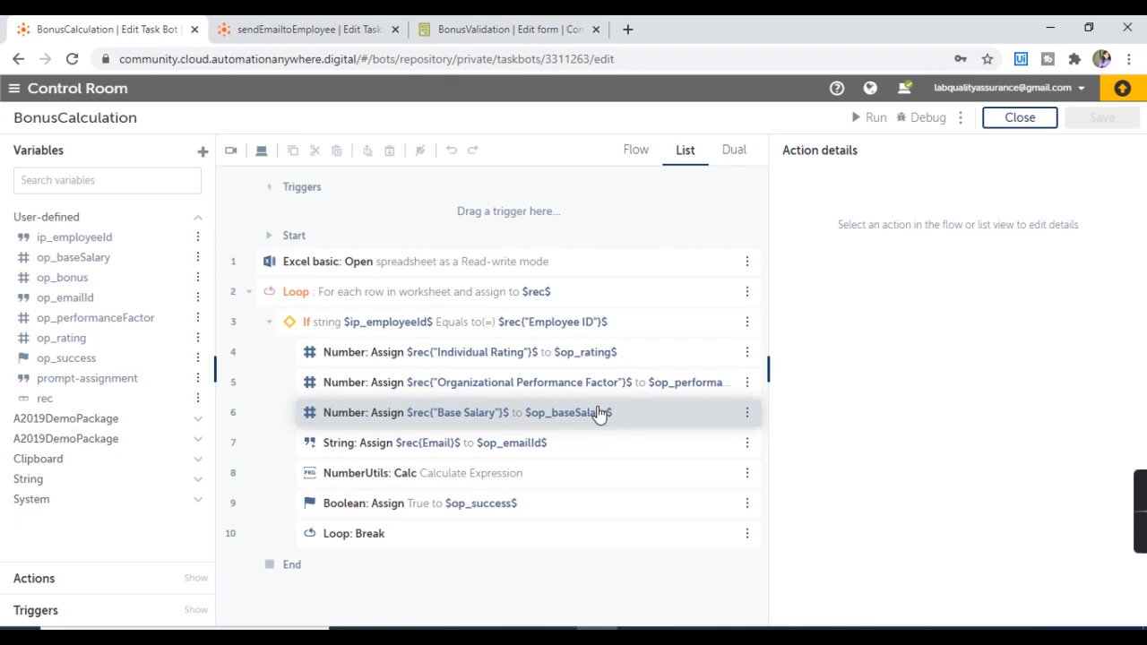
{"action": "left_click", "coordinate": [444, 481]}
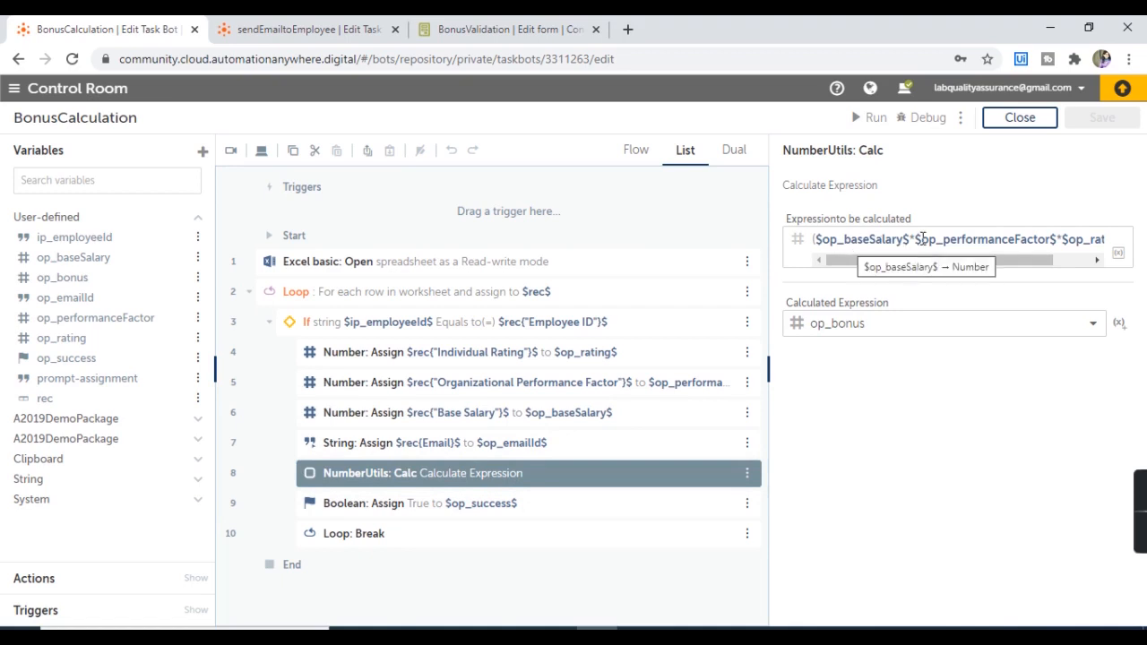
{"action": "left_click_drag", "start_coordinate": [994, 265], "coordinate": [1068, 267]}
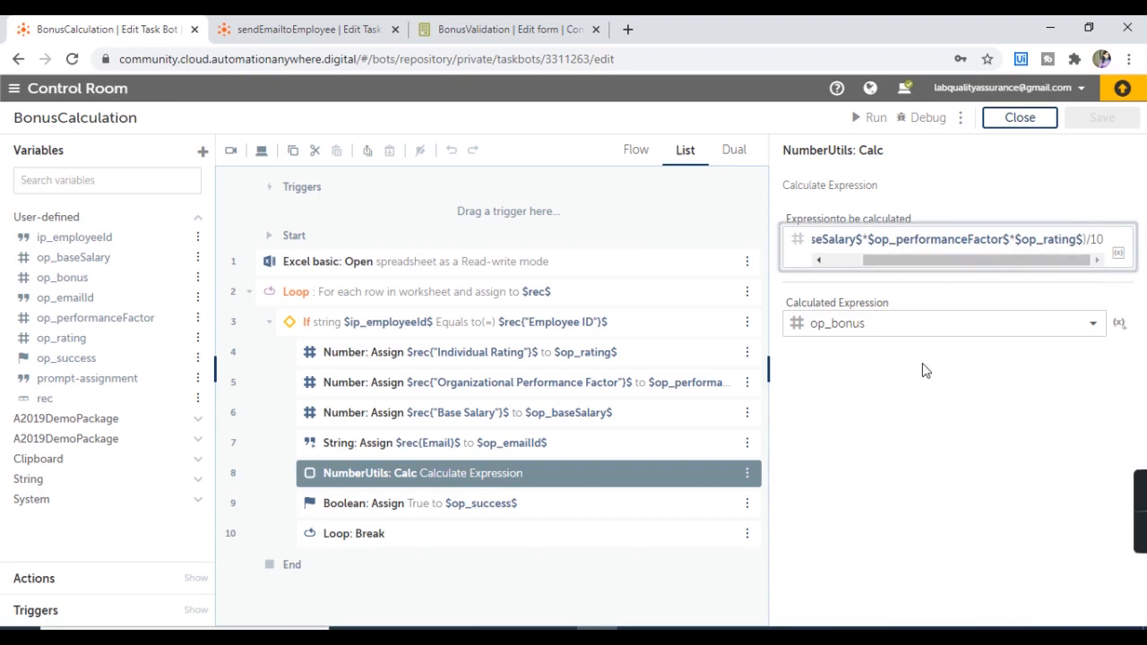
{"action": "left_click", "coordinate": [475, 28]}
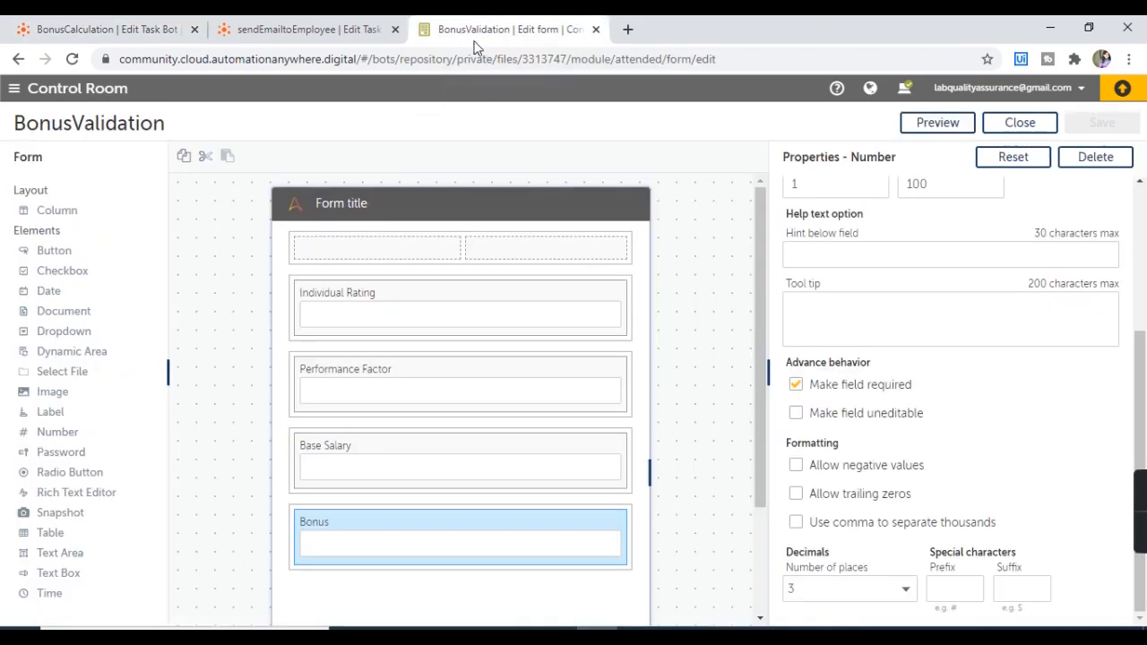
- Leave the form and open the BonusCalculationAndSendEmailNotification process from the AARIDemo bots folder
{"action": "left_click", "coordinate": [13, 88]}
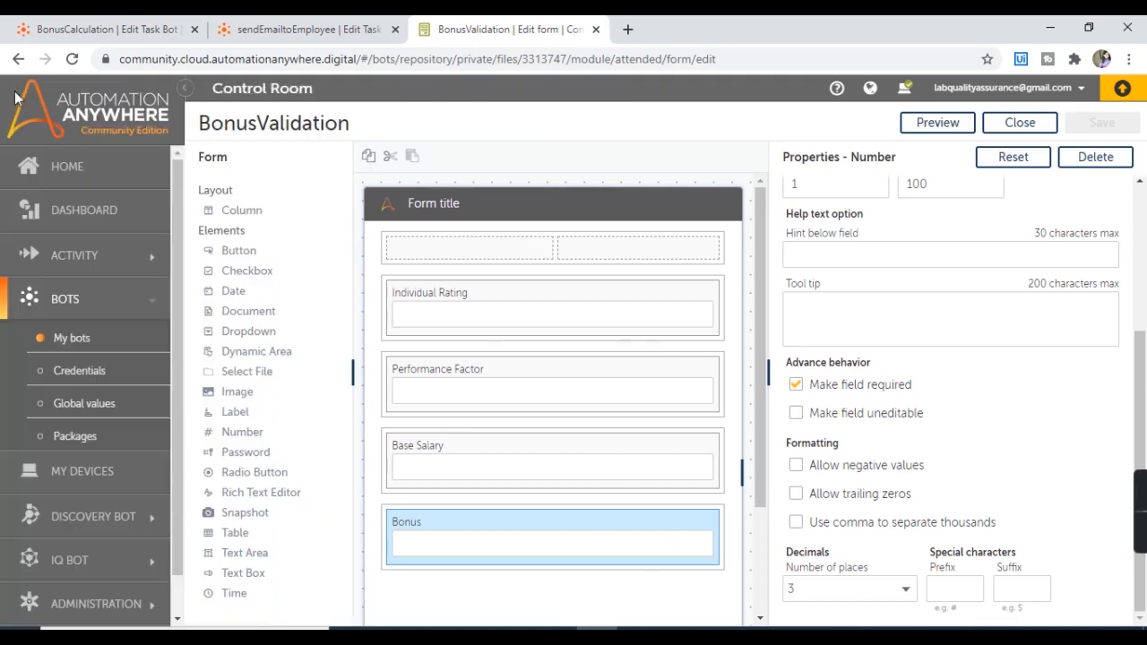
{"action": "left_click", "coordinate": [74, 339]}
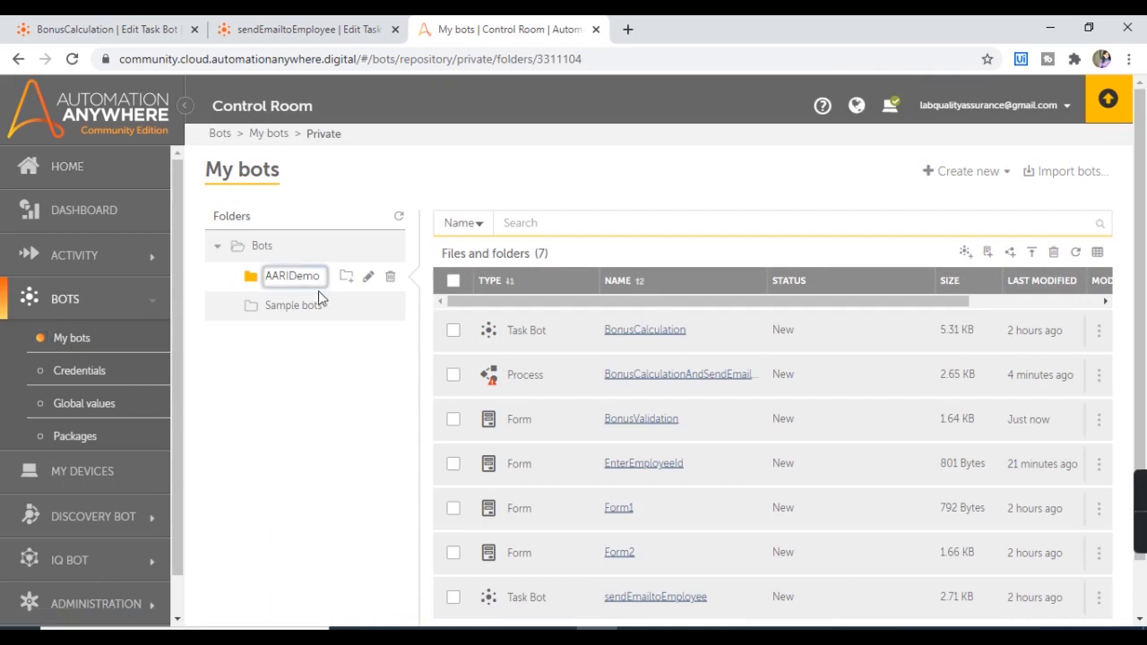
{"action": "left_click", "coordinate": [676, 376]}
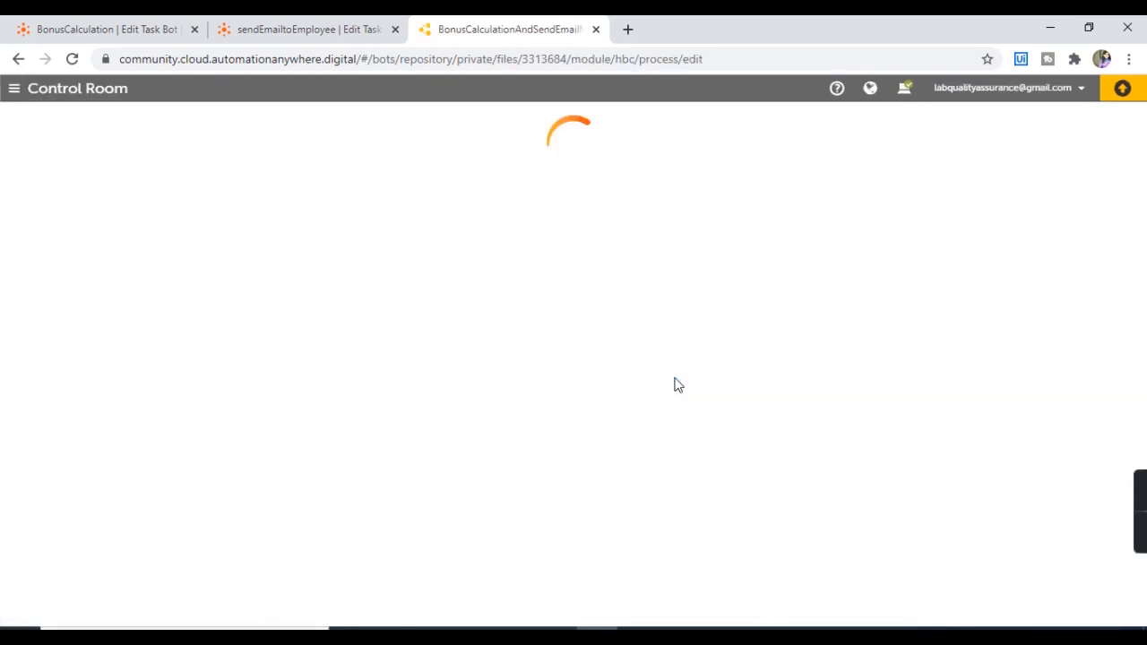
- Assign the BonusValidation form from the AARIDemo folder to the PerformHumanValidation human task
{"action": "scroll", "coordinate": [466, 475], "scroll_direction": "down", "scroll_amount": 2}
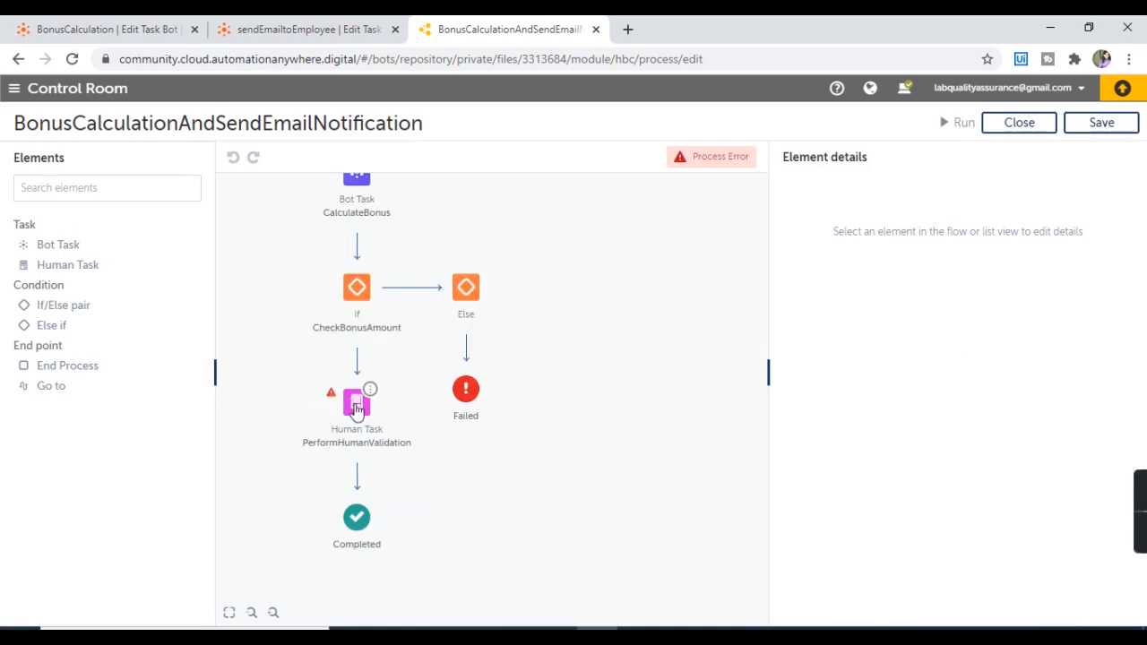
{"action": "left_click", "coordinate": [355, 408]}
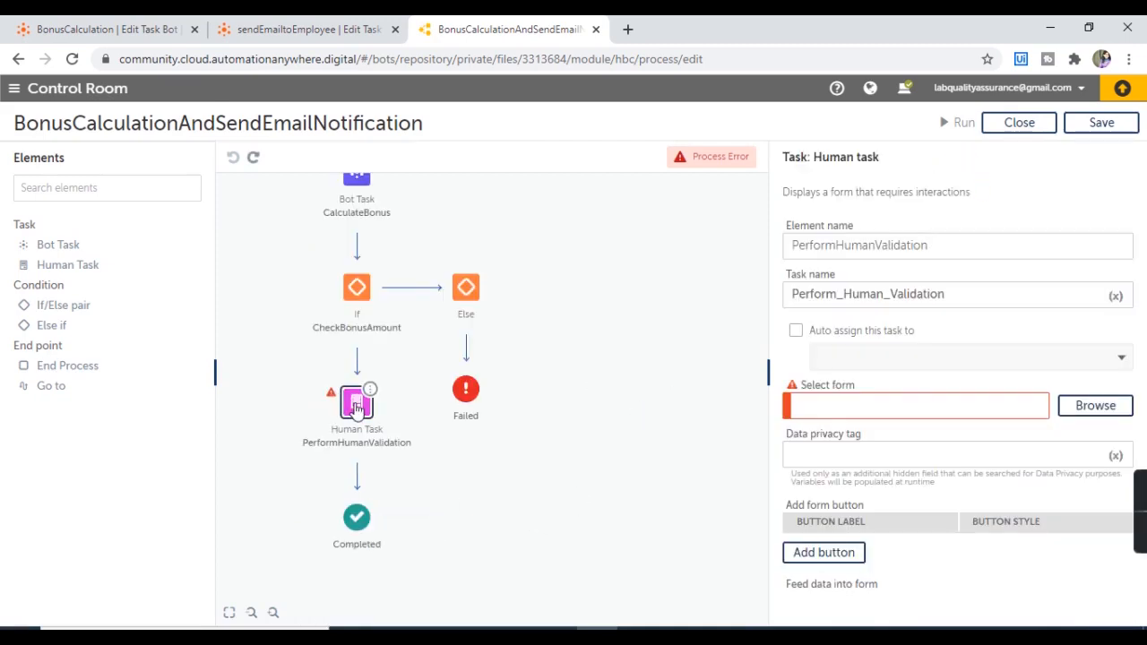
{"action": "left_click", "coordinate": [1091, 408]}
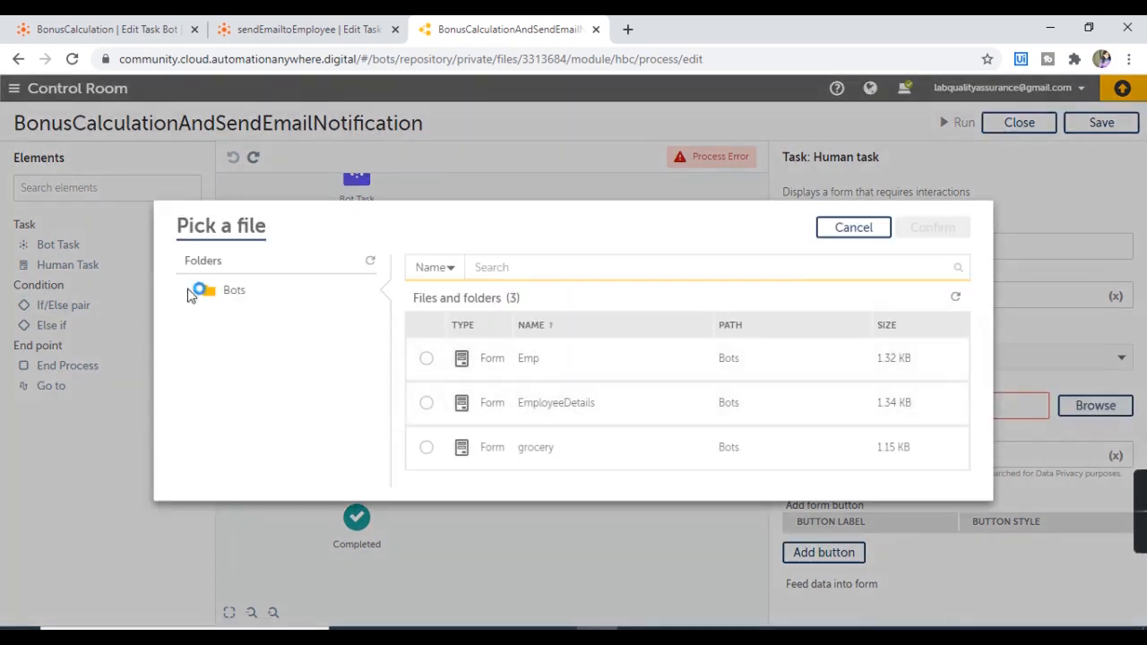
{"action": "left_click", "coordinate": [188, 290]}
{"action": "left_click", "coordinate": [275, 325]}
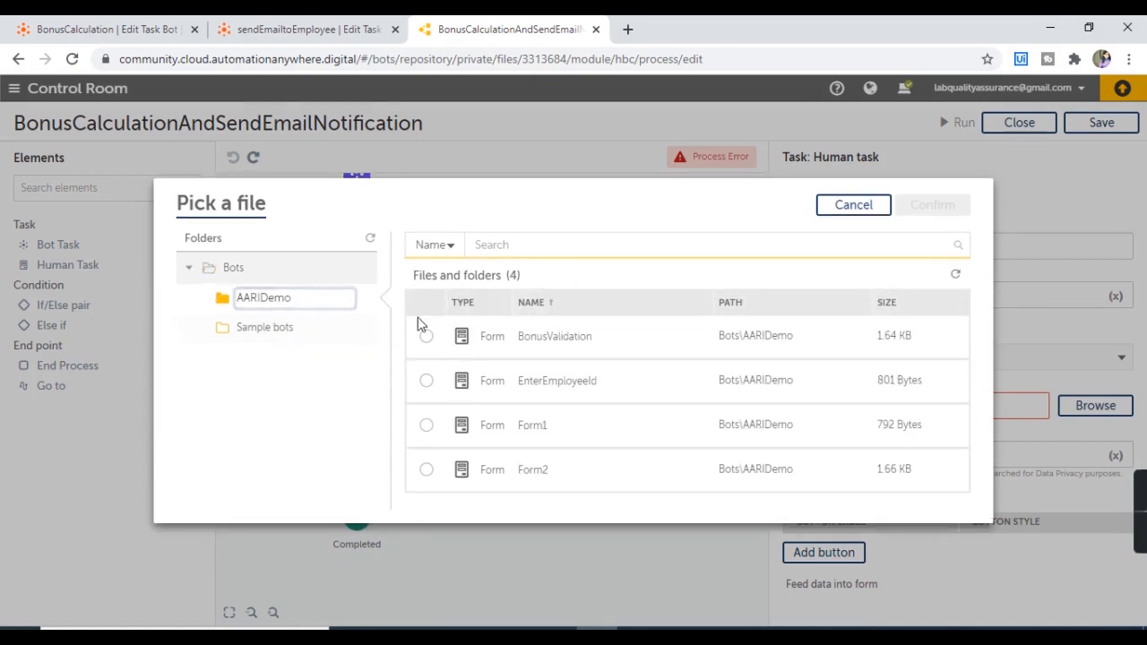
{"action": "left_click", "coordinate": [575, 346]}
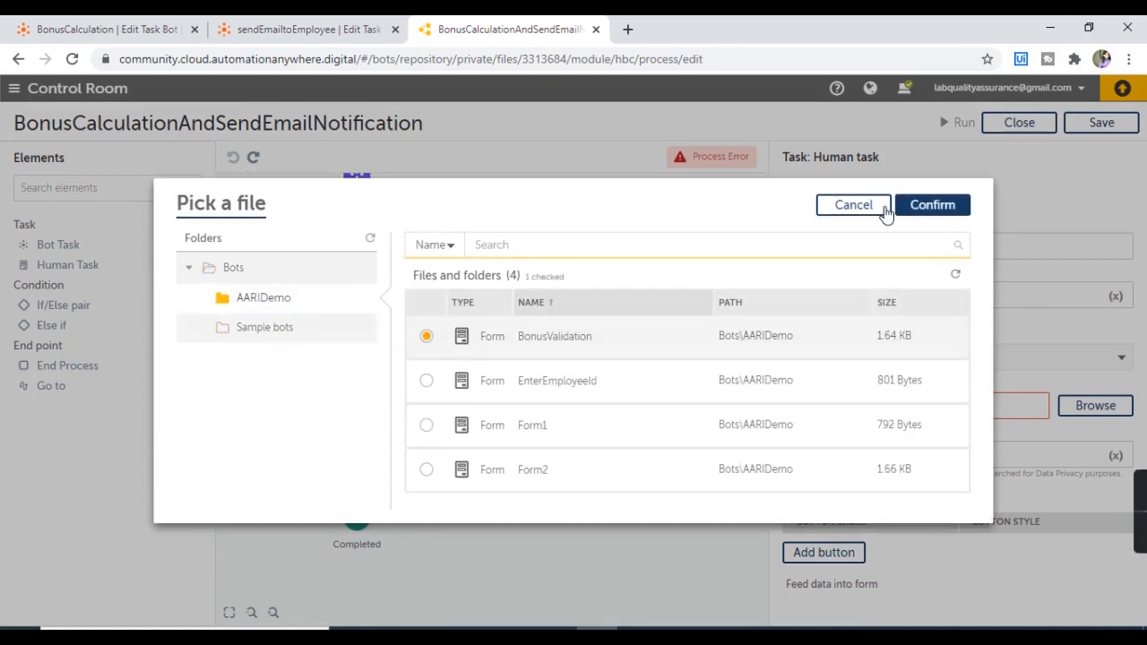
{"action": "left_click", "coordinate": [932, 204]}
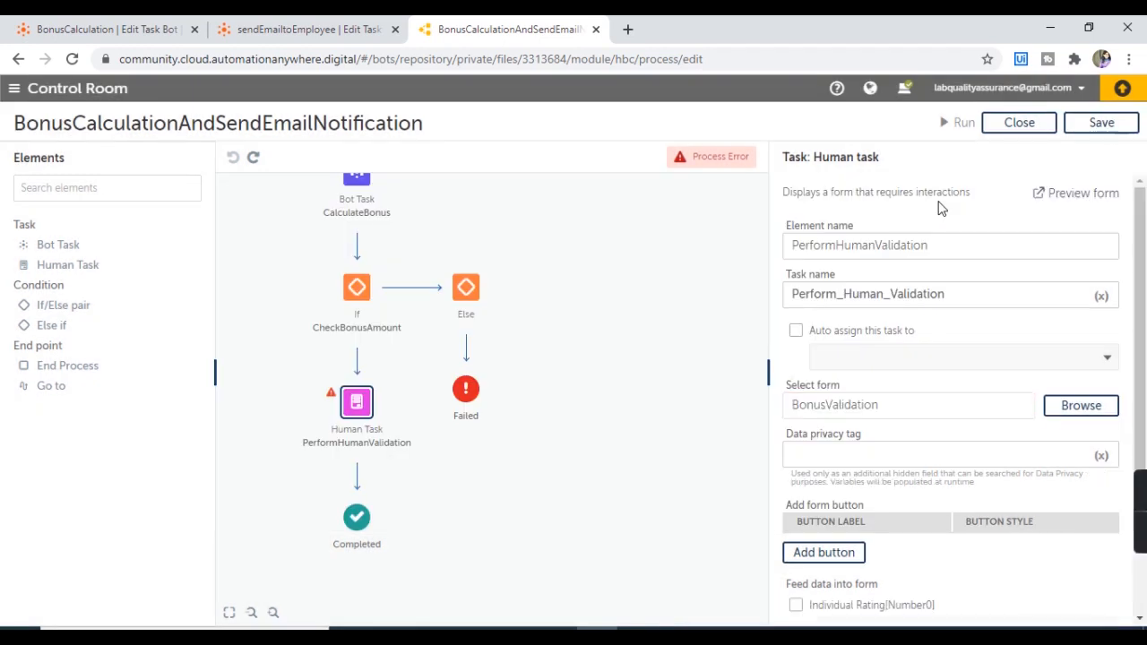
- Enable feeding data into the Individual Rating, Performance Factor, Base Salary and Bonus fields of the human task's form
{"action": "left_click_drag", "start_coordinate": [1140, 251], "coordinate": [1144, 417]}
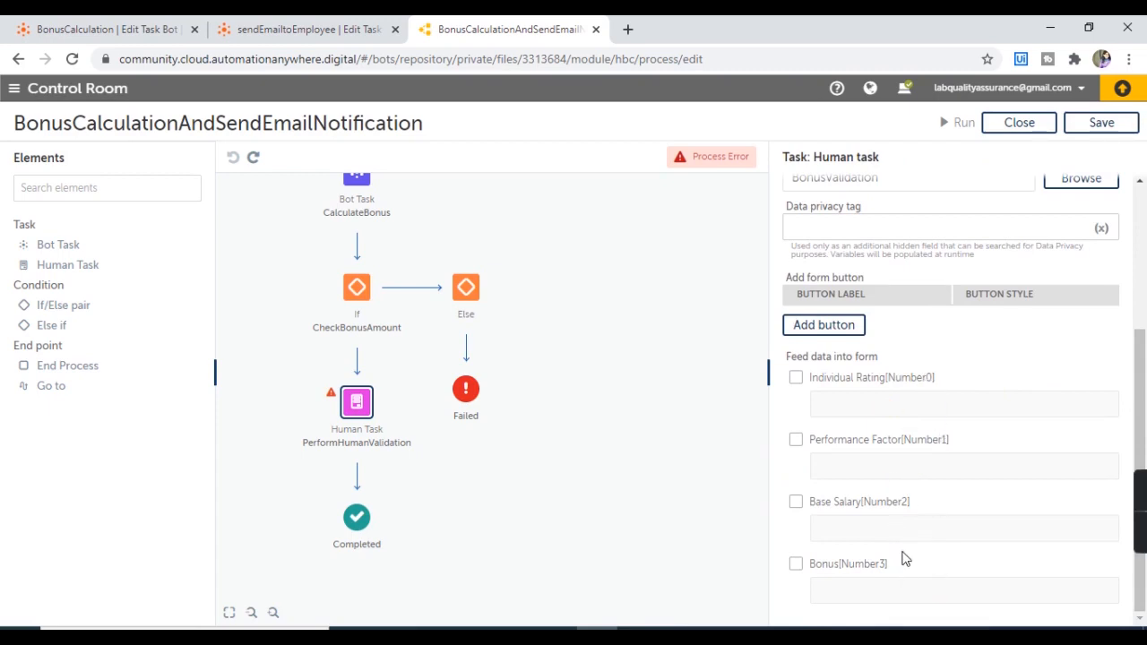
{"action": "left_click", "coordinate": [796, 379]}
{"action": "left_click", "coordinate": [795, 440]}
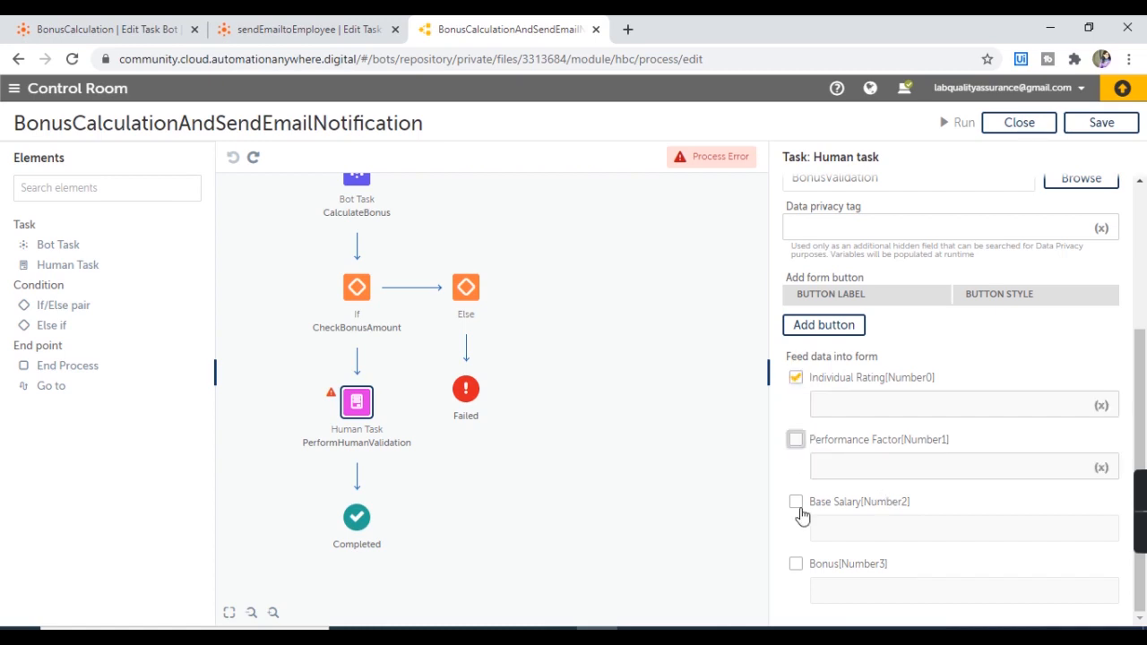
{"action": "left_click", "coordinate": [795, 502]}
{"action": "left_click", "coordinate": [796, 564]}
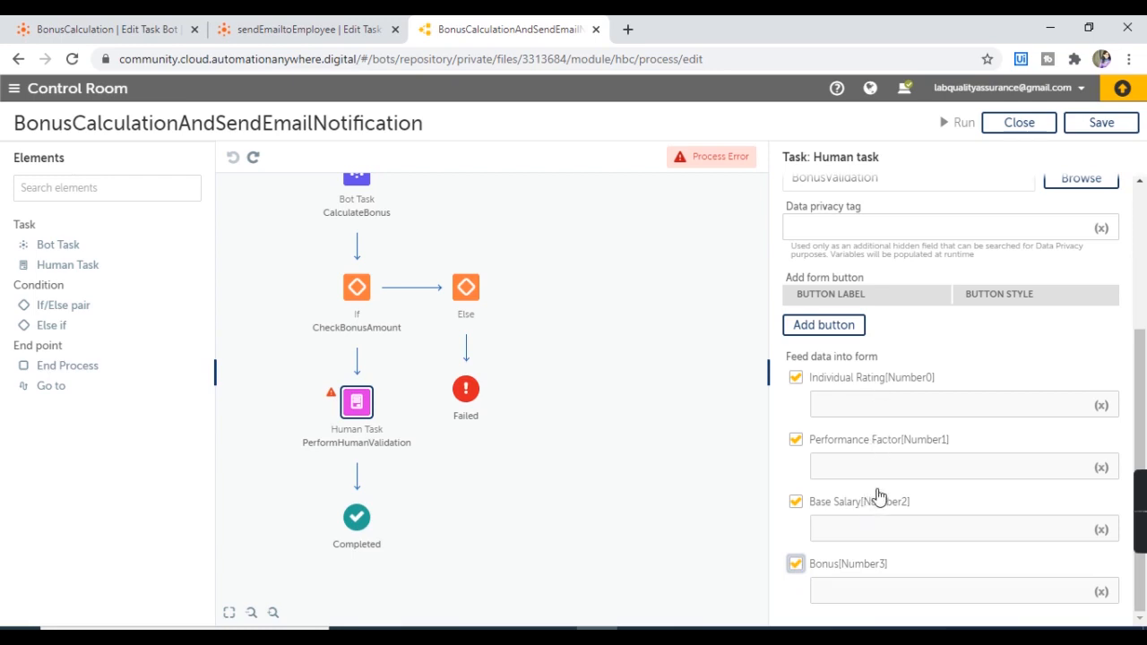
- Feed the CalculateBonus output variable op_rating into the Individual Rating field of the PerformHumanValidation task
{"action": "left_click_drag", "start_coordinate": [1141, 359], "coordinate": [1143, 321]}
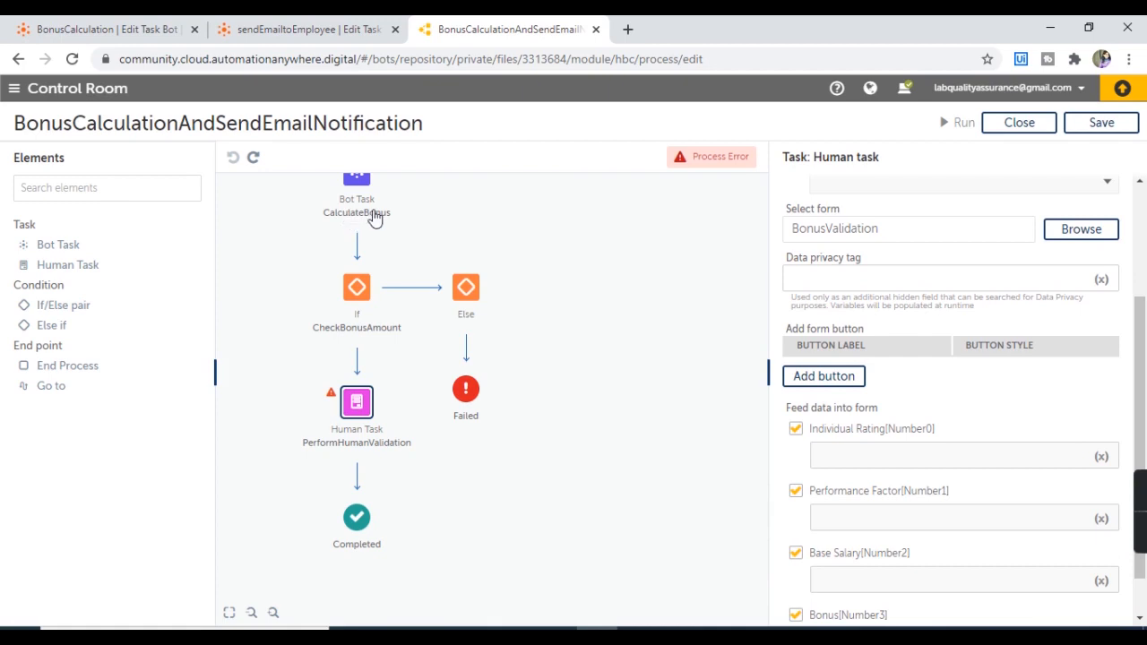
{"action": "left_click", "coordinate": [100, 28]}
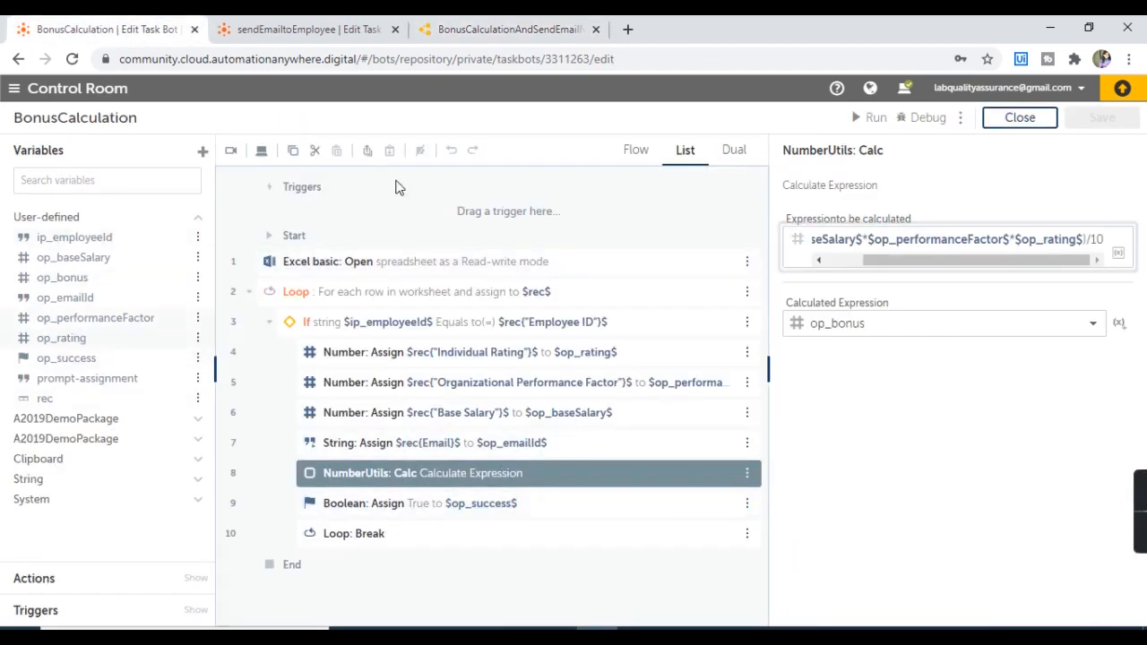
{"action": "left_click", "coordinate": [519, 29]}
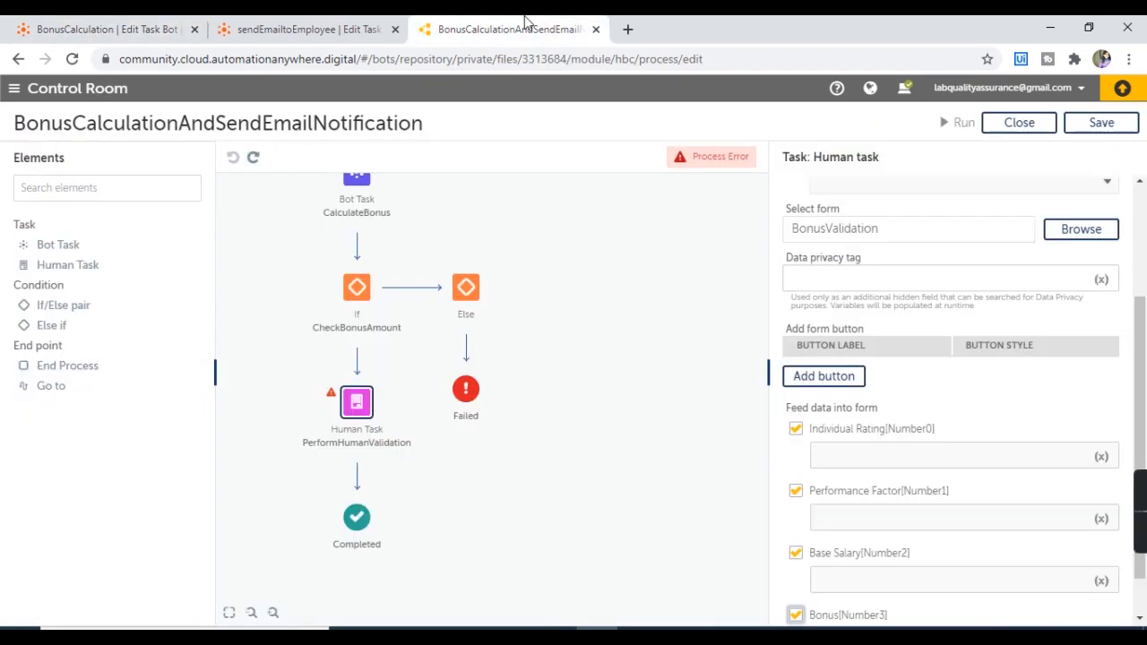
{"action": "left_click", "coordinate": [873, 462]}
{"action": "key", "text": "F2"}
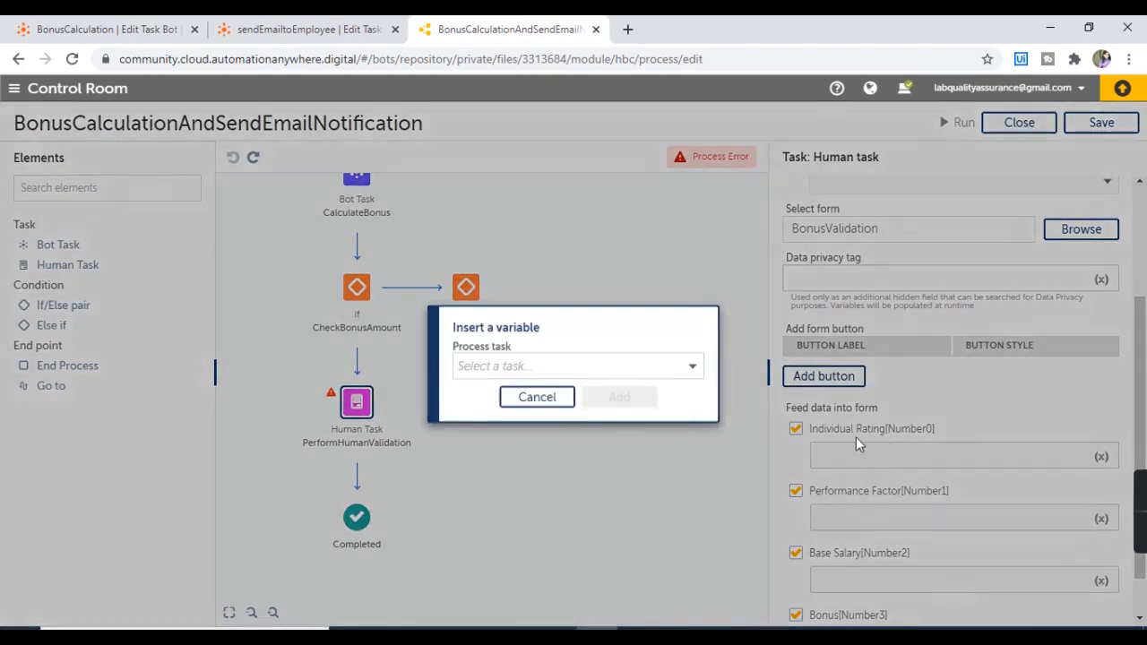
{"action": "left_click", "coordinate": [639, 366]}
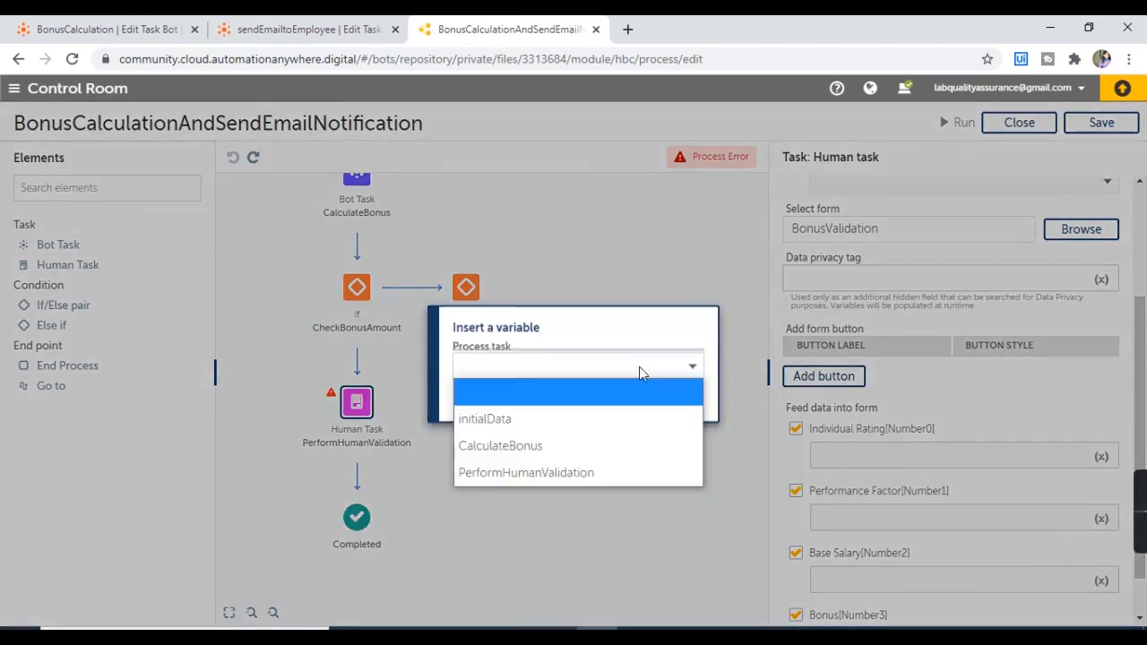
{"action": "left_click", "coordinate": [493, 447]}
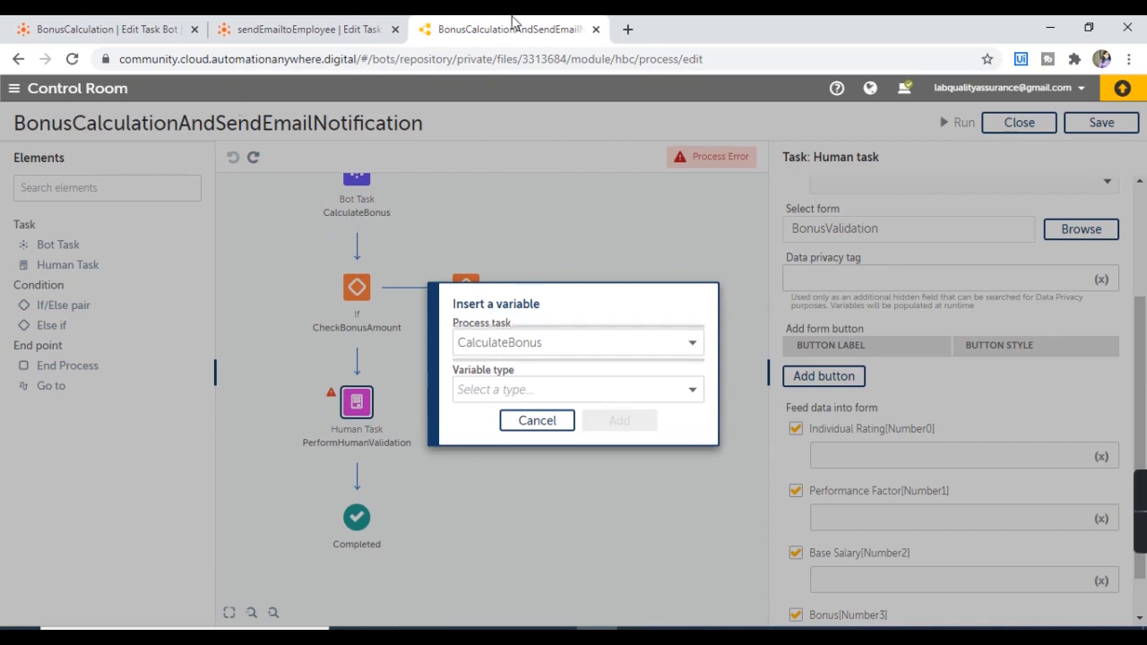
{"action": "left_click", "coordinate": [556, 390]}
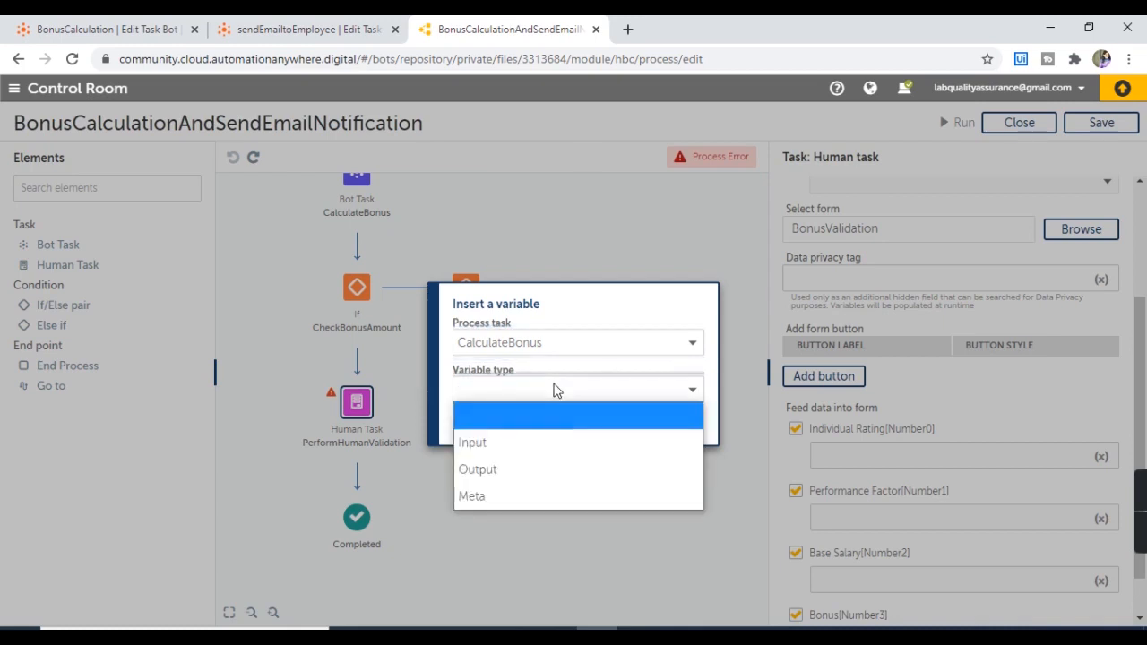
{"action": "left_click", "coordinate": [516, 469]}
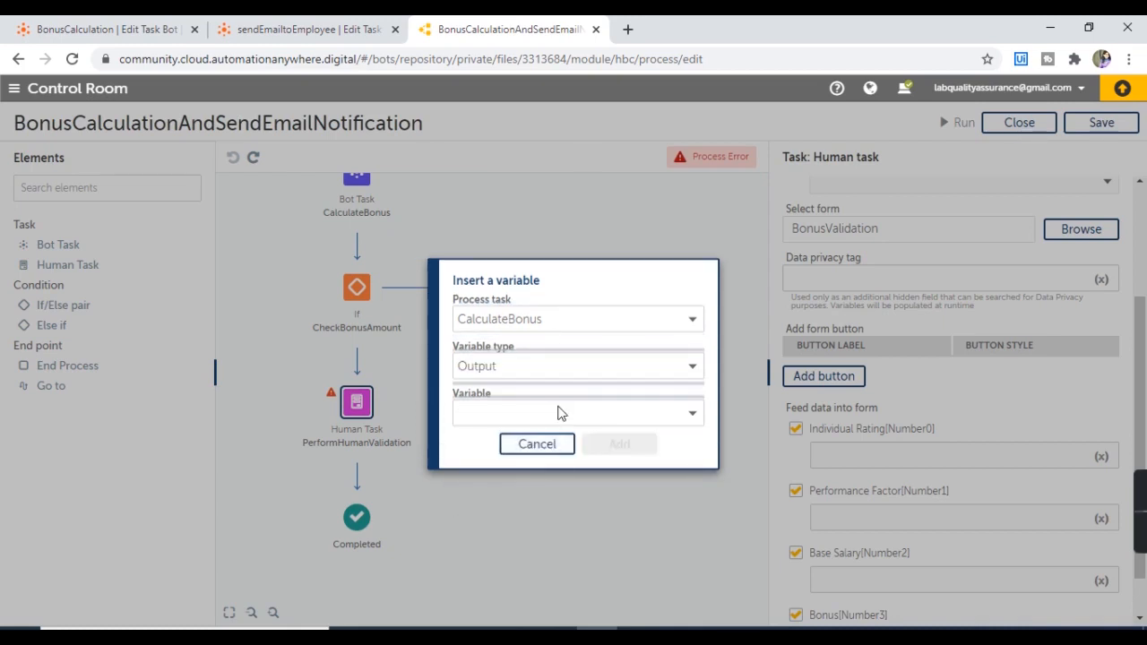
{"action": "left_click", "coordinate": [557, 413]}
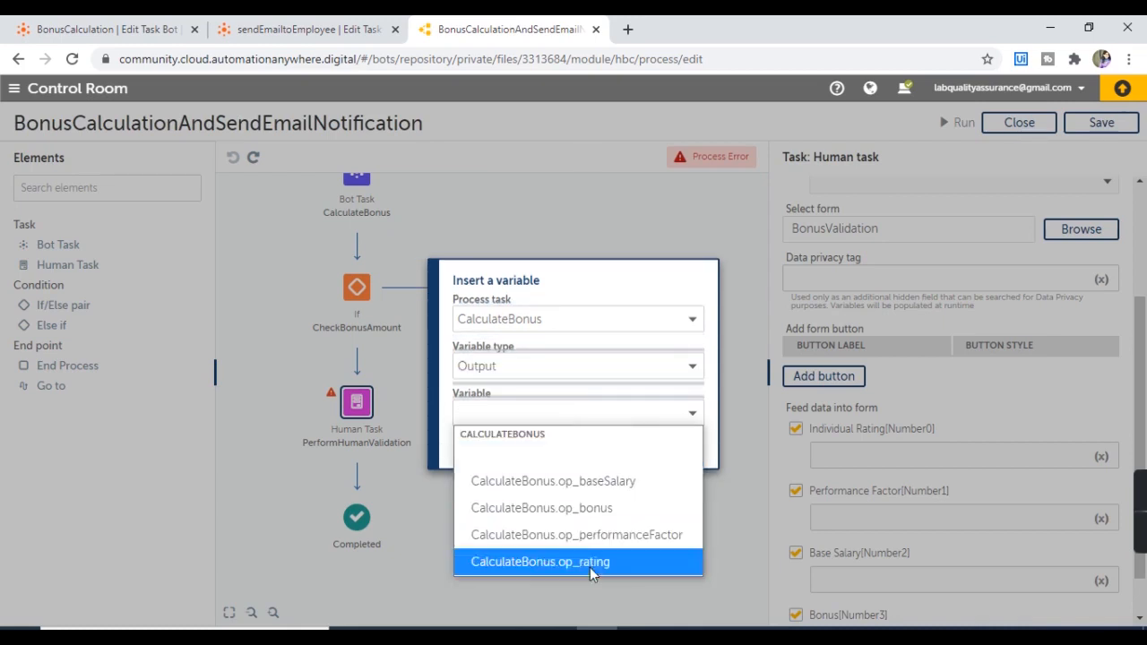
{"action": "left_click", "coordinate": [557, 562]}
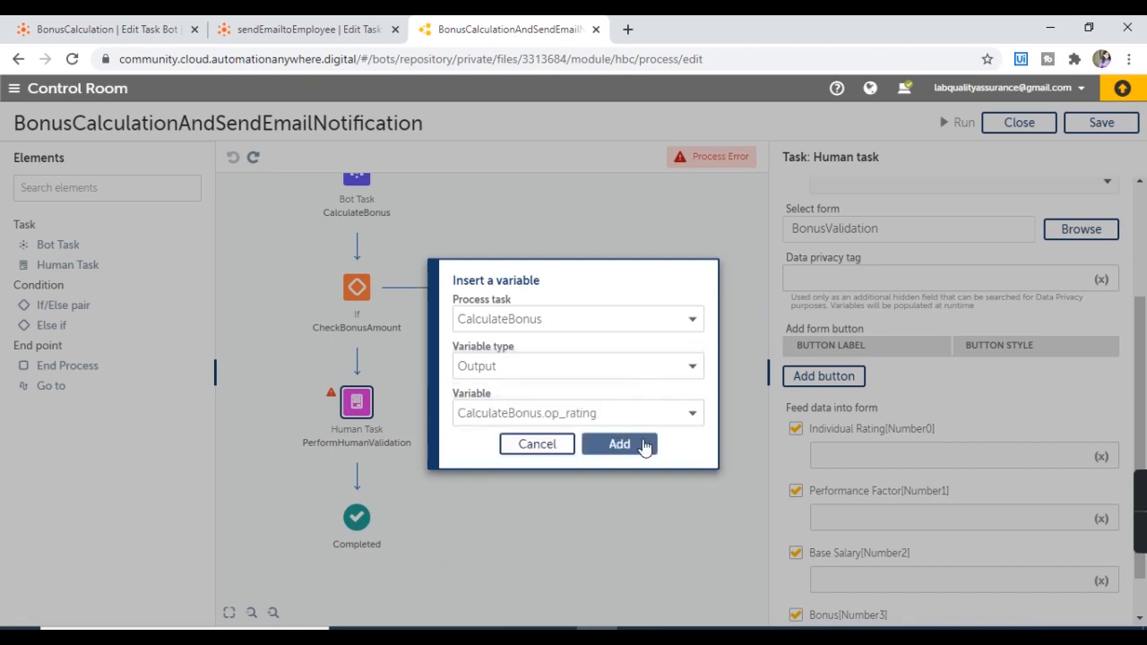
{"action": "left_click", "coordinate": [641, 446]}
- Feed the CalculateBonus output variable op_performanceFactor into the Performance Factor field
{"action": "scroll", "coordinate": [1116, 343], "scroll_direction": "down", "scroll_amount": 1}
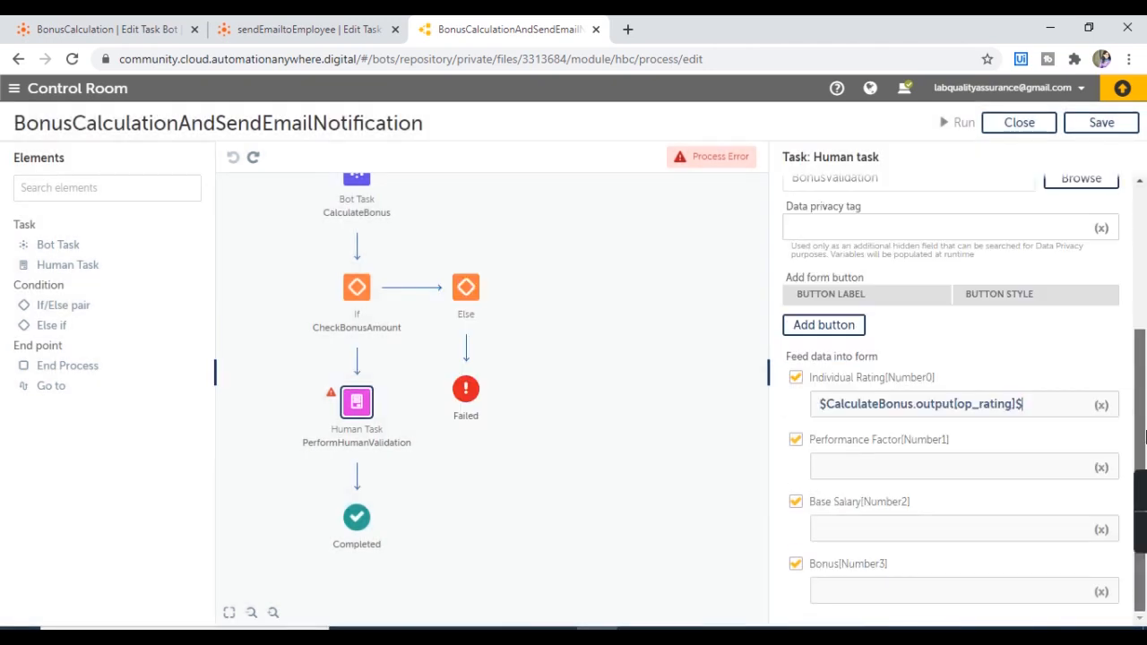
{"action": "key", "text": "F2"}
{"action": "left_click", "coordinate": [637, 368]}
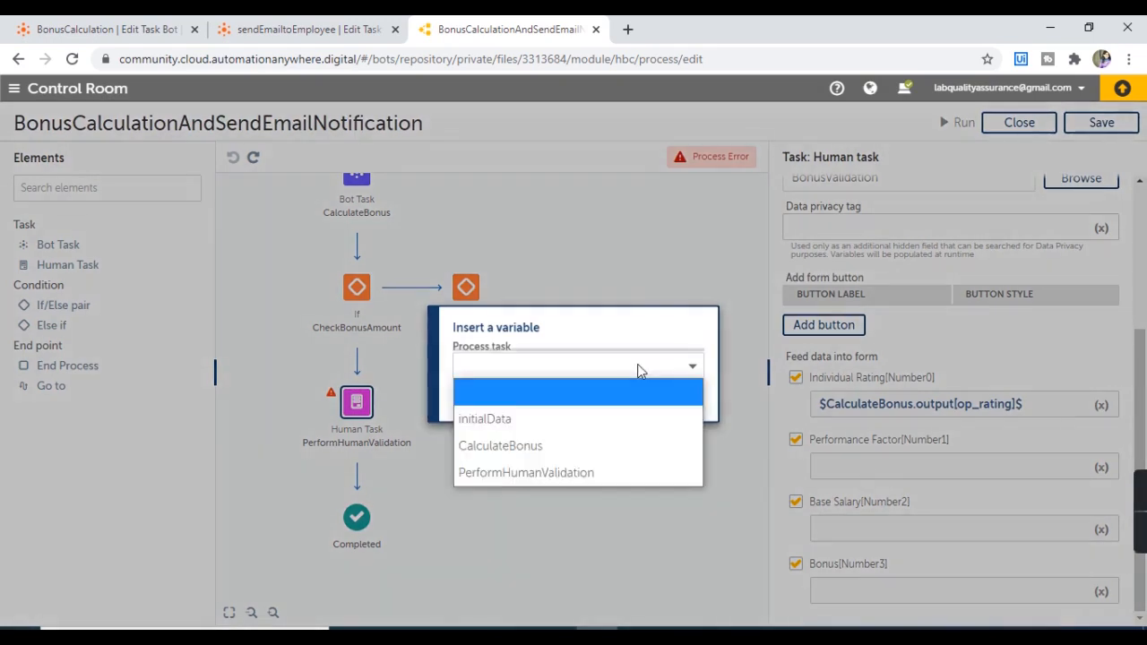
{"action": "left_click", "coordinate": [518, 445]}
{"action": "left_click", "coordinate": [564, 391]}
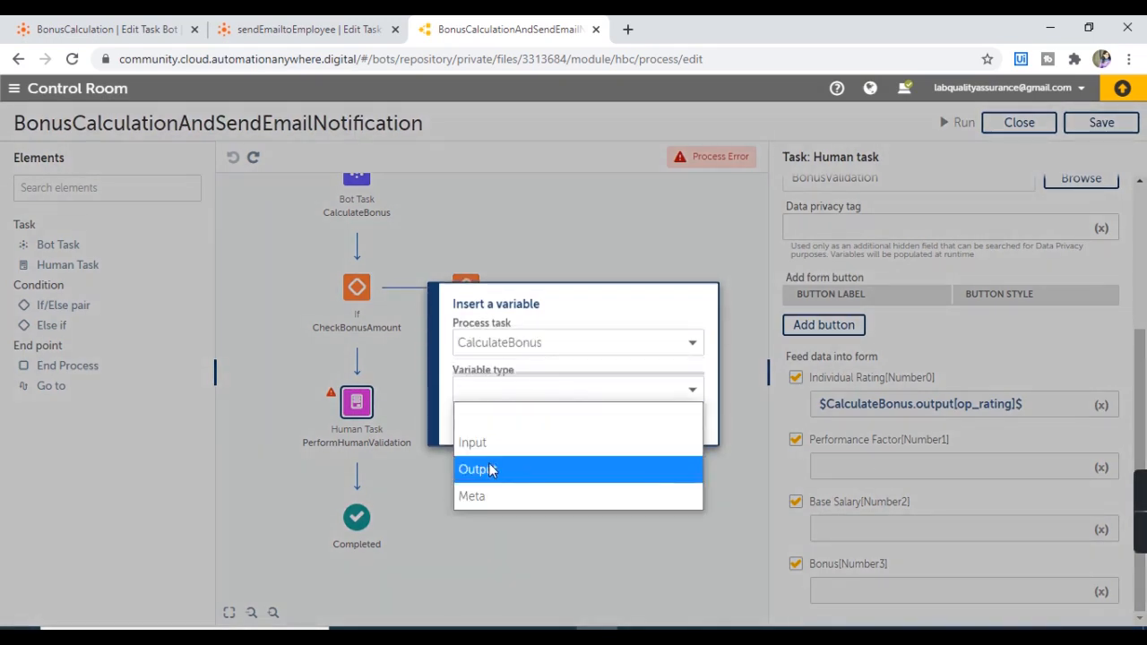
{"action": "left_click", "coordinate": [491, 469]}
{"action": "left_click", "coordinate": [543, 416]}
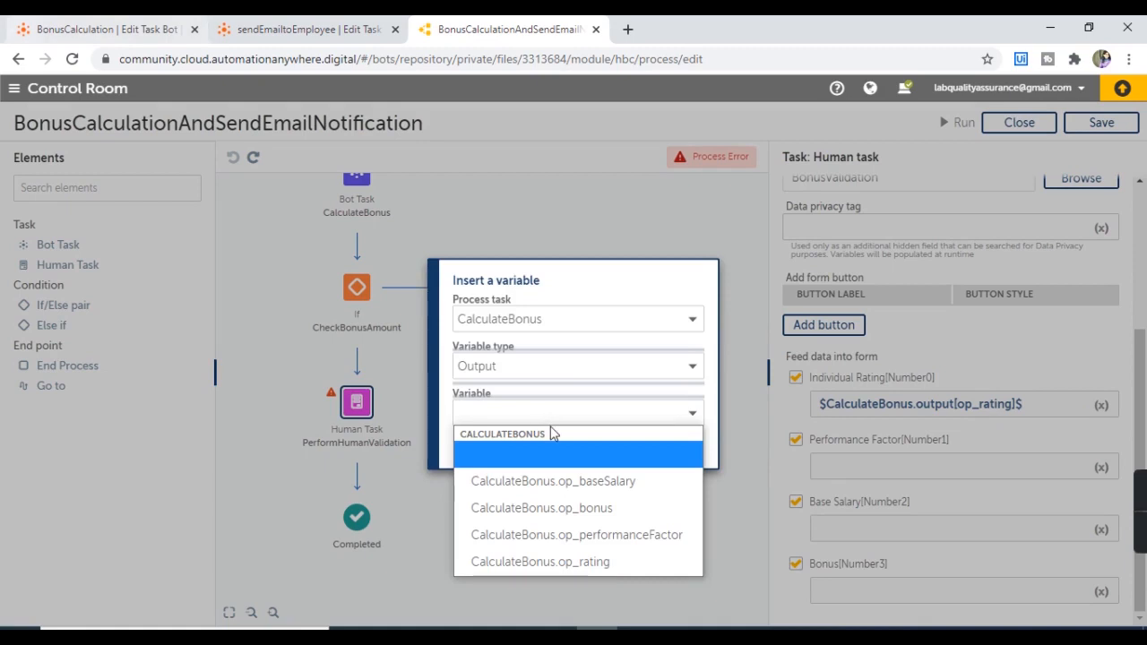
{"action": "left_click", "coordinate": [581, 534]}
{"action": "left_click", "coordinate": [620, 446]}
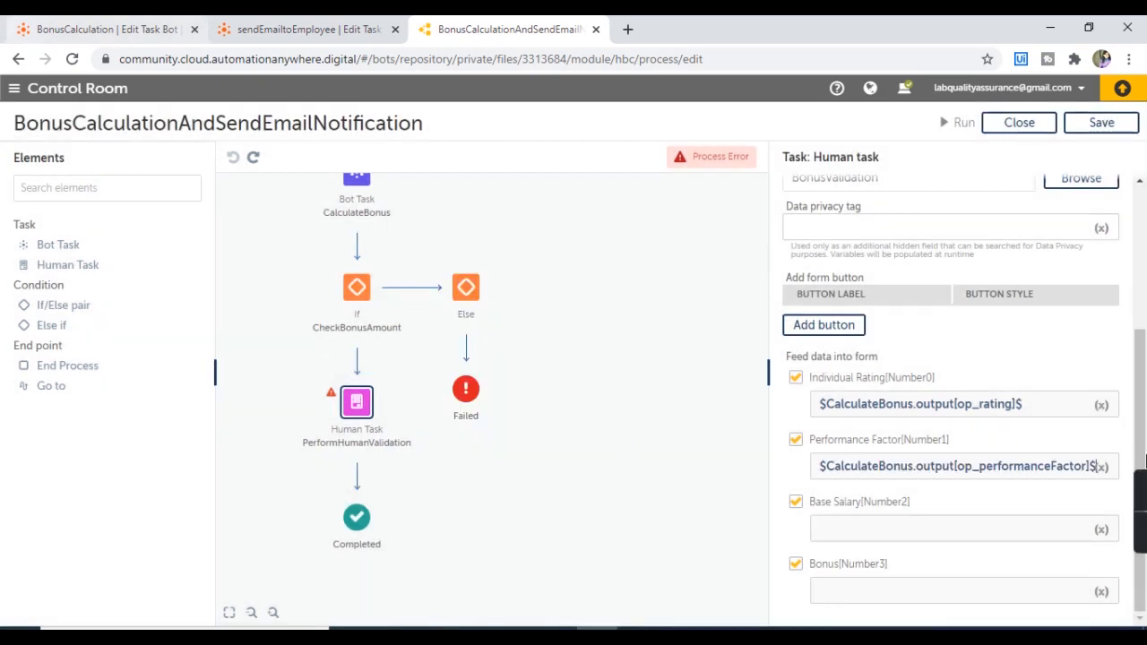
- Feed the CalculateBonus output variable op_baseSalary into the Base Salary field
{"action": "key", "text": "F2"}
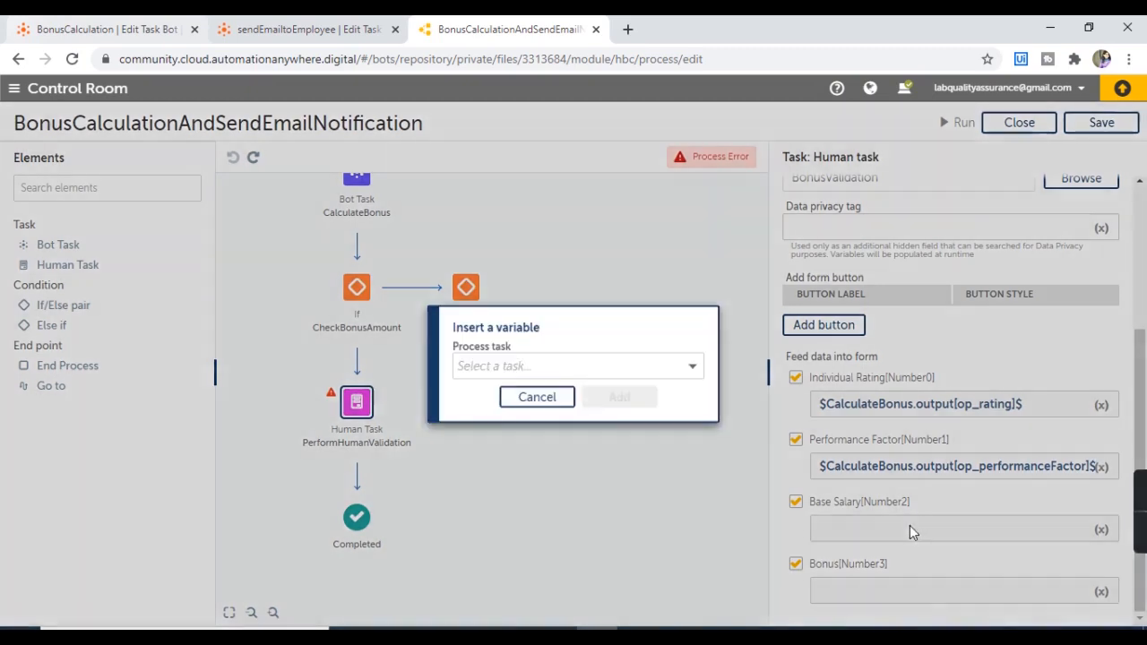
{"action": "left_click", "coordinate": [617, 369]}
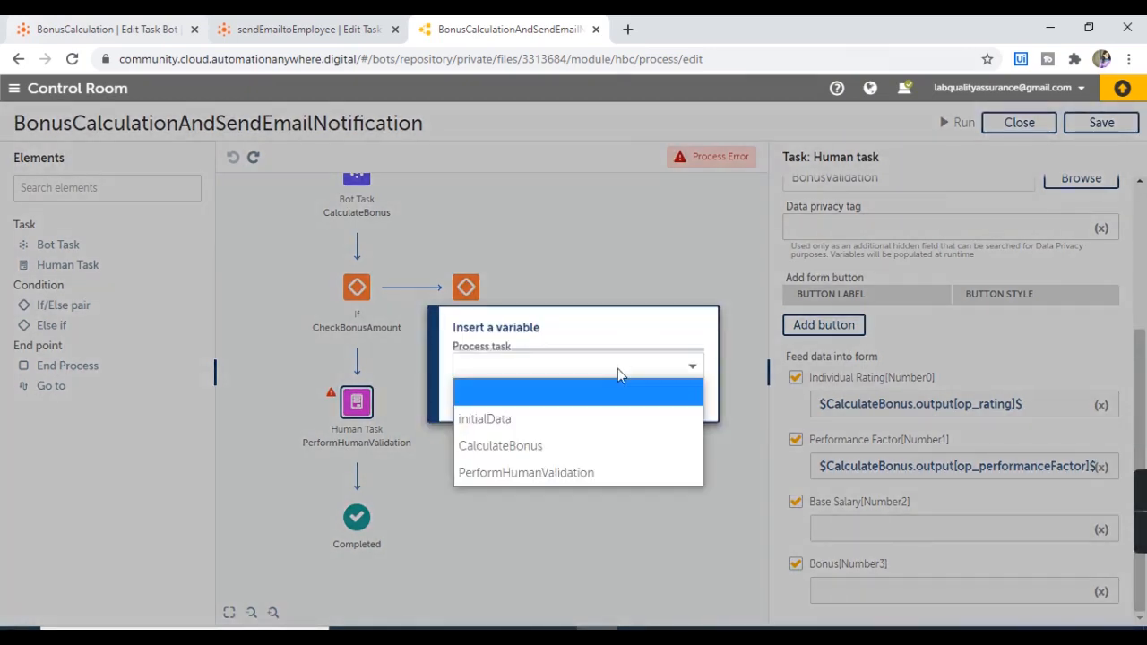
{"action": "left_click", "coordinate": [522, 448]}
{"action": "left_click", "coordinate": [577, 398]}
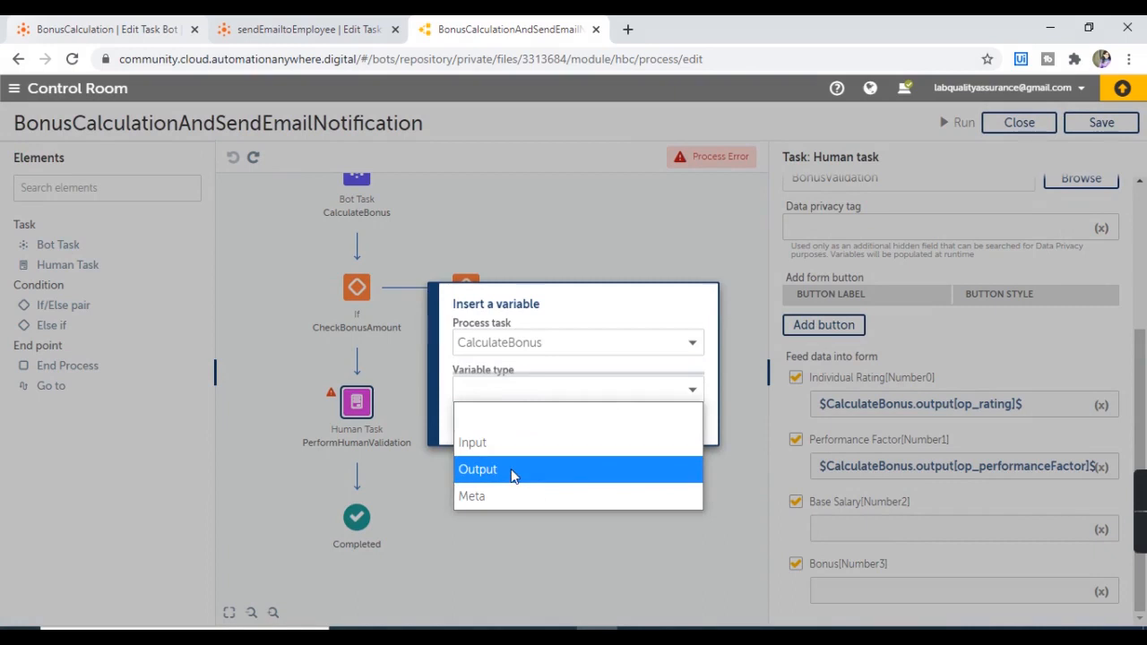
{"action": "left_click", "coordinate": [516, 470]}
{"action": "left_click", "coordinate": [546, 419]}
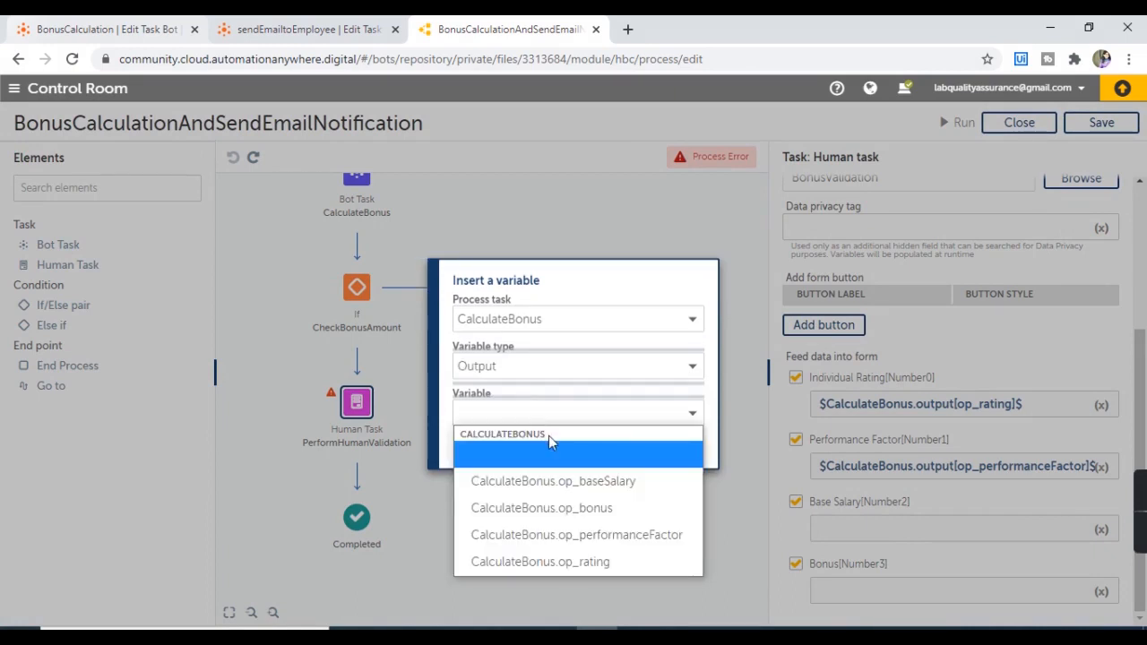
{"action": "left_click", "coordinate": [630, 487]}
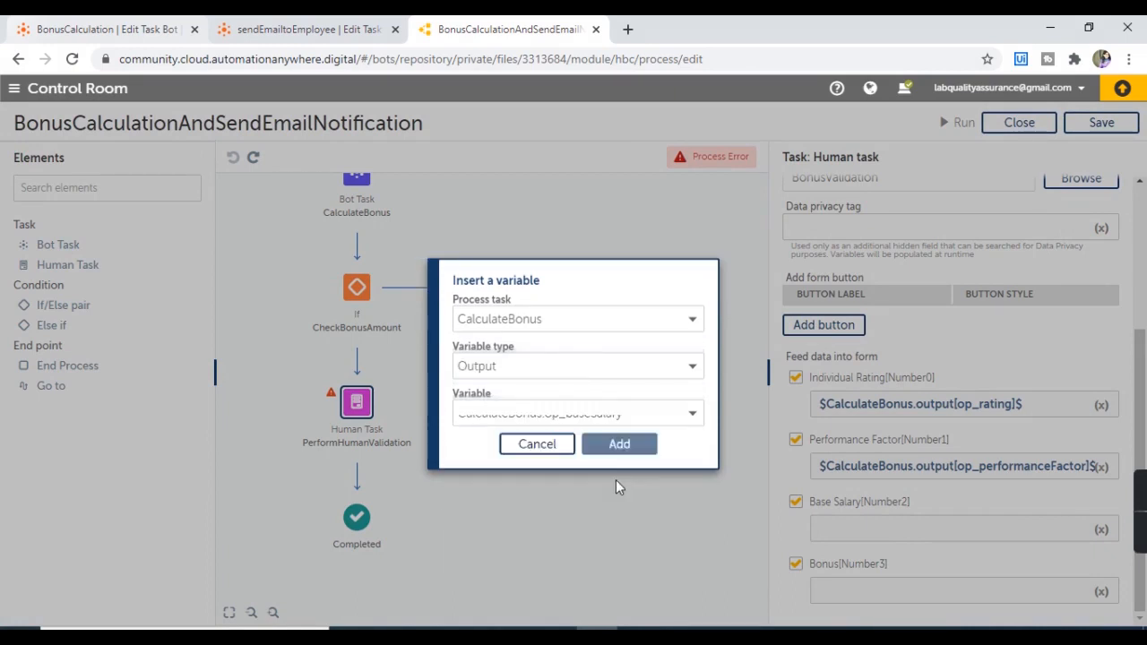
{"action": "left_click", "coordinate": [619, 448]}
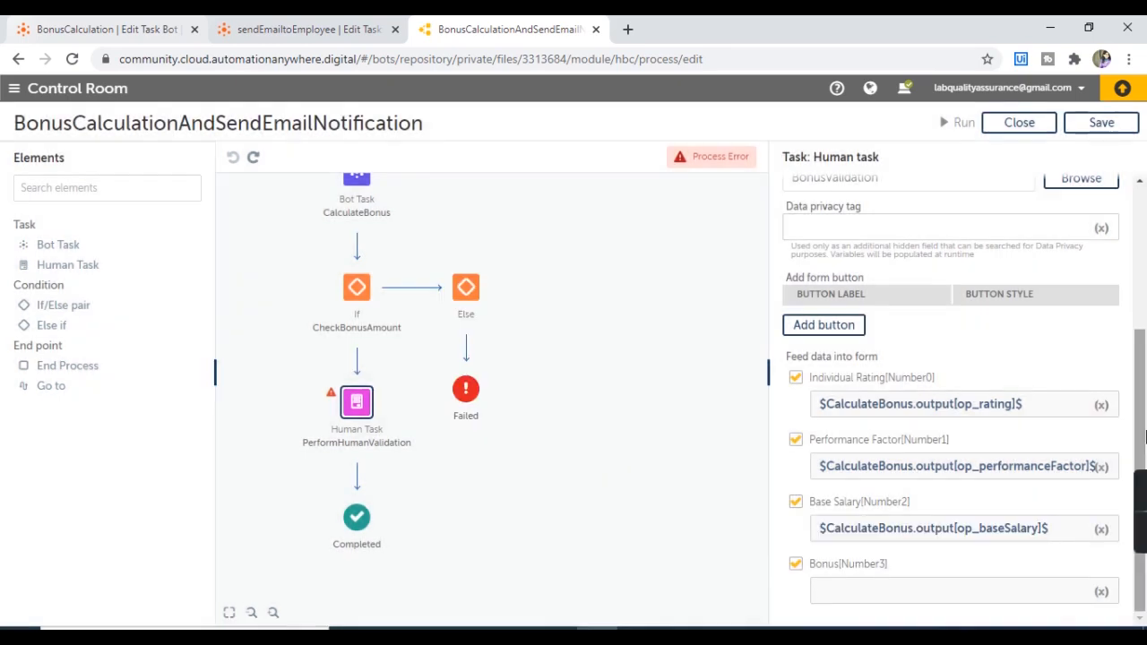
- Feed the CalculateBonus output variable op_bonus into the Bonus field of the PerformHumanValidation task
{"action": "left_click", "coordinate": [833, 591]}
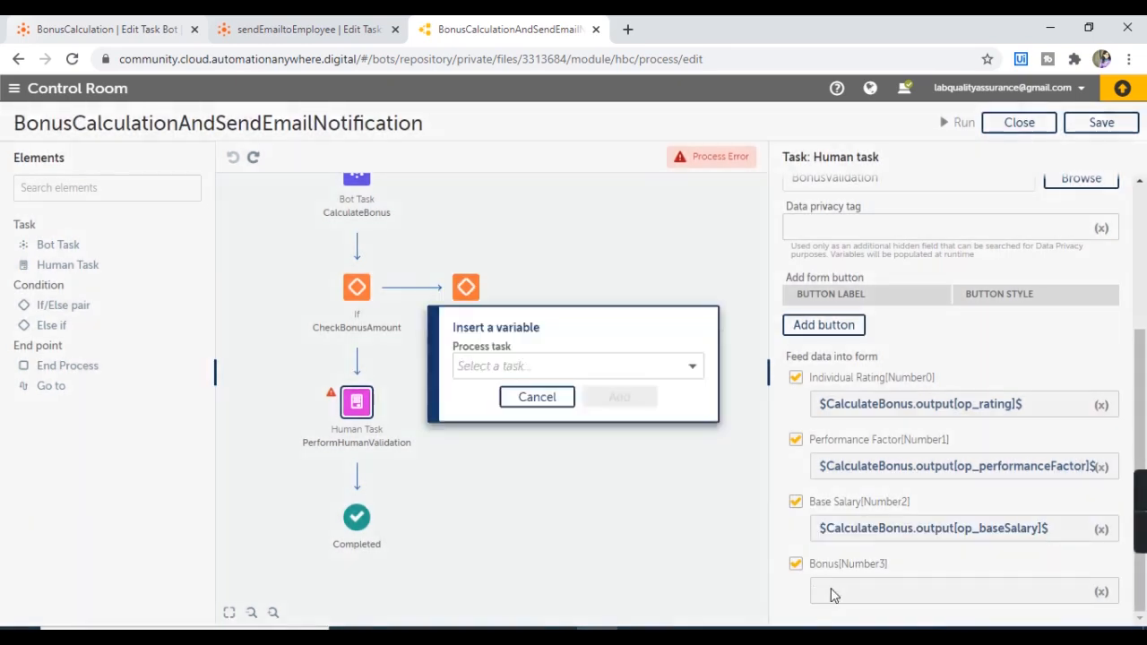
{"action": "left_click", "coordinate": [609, 366]}
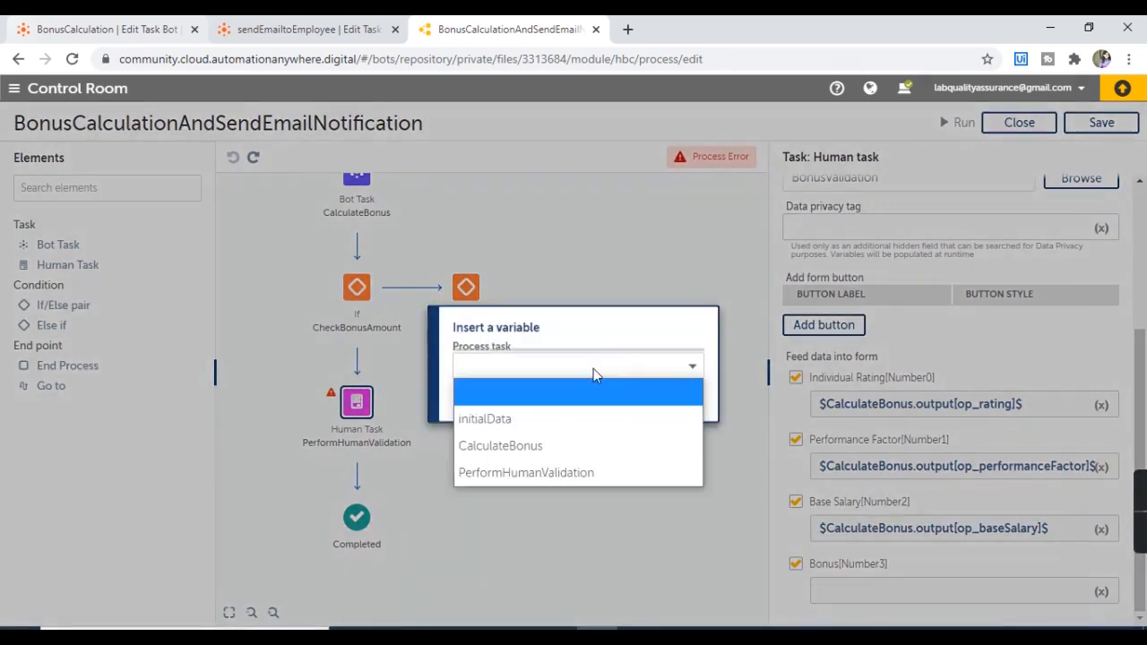
{"action": "left_click", "coordinate": [516, 454]}
{"action": "left_click", "coordinate": [537, 391]}
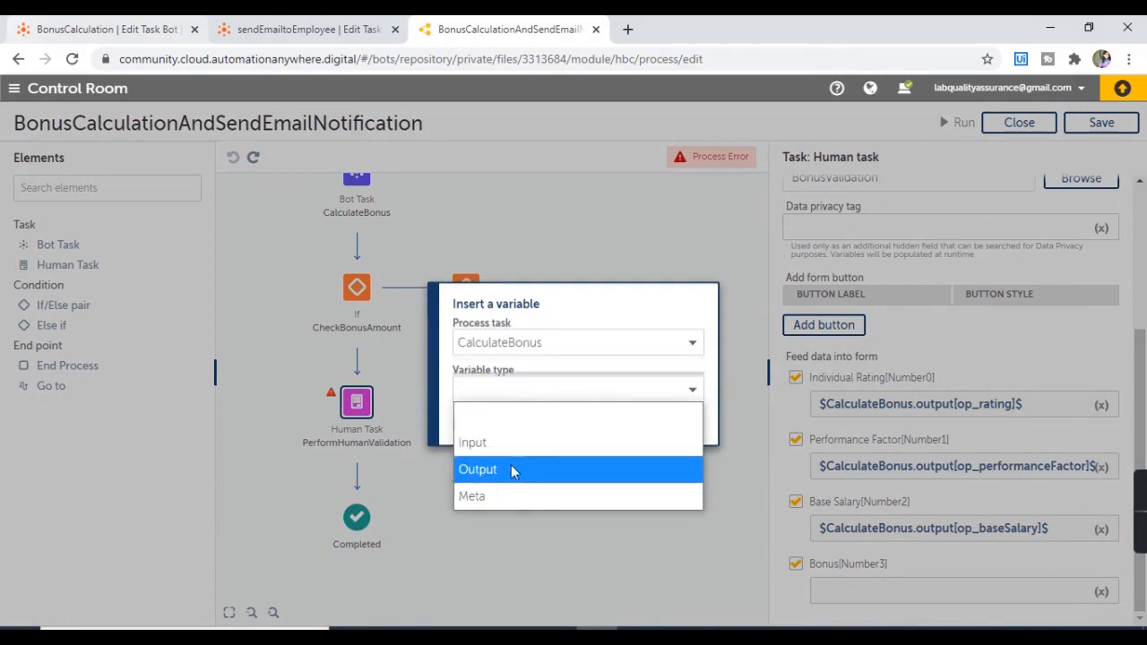
{"action": "left_click", "coordinate": [517, 470]}
{"action": "left_click", "coordinate": [546, 415]}
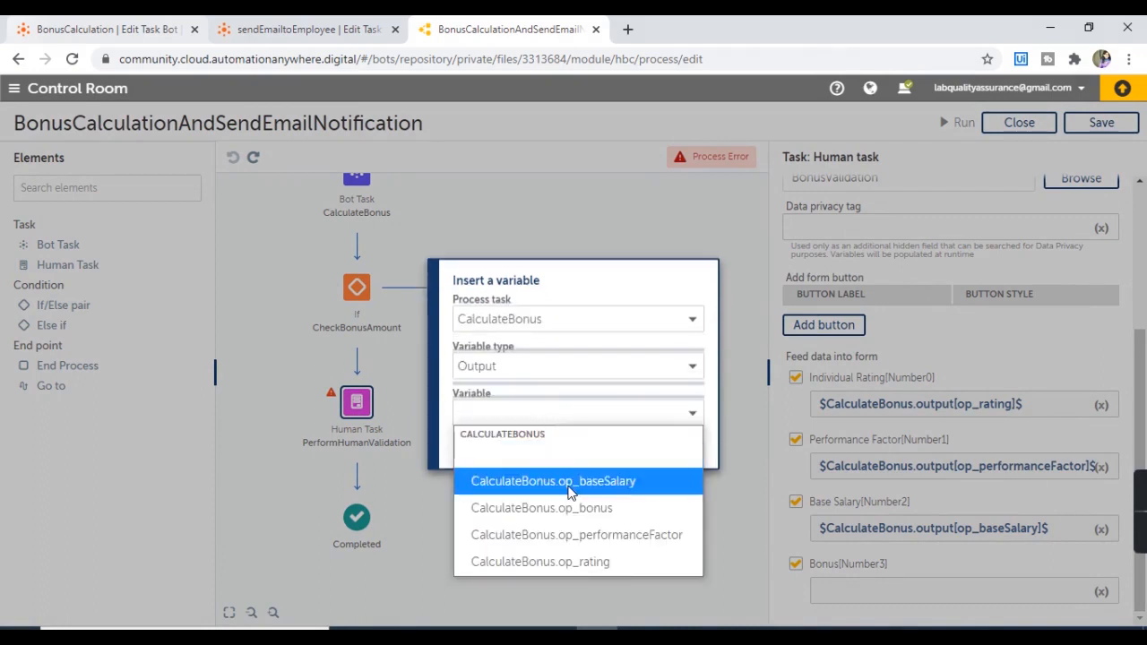
{"action": "left_click", "coordinate": [559, 508]}
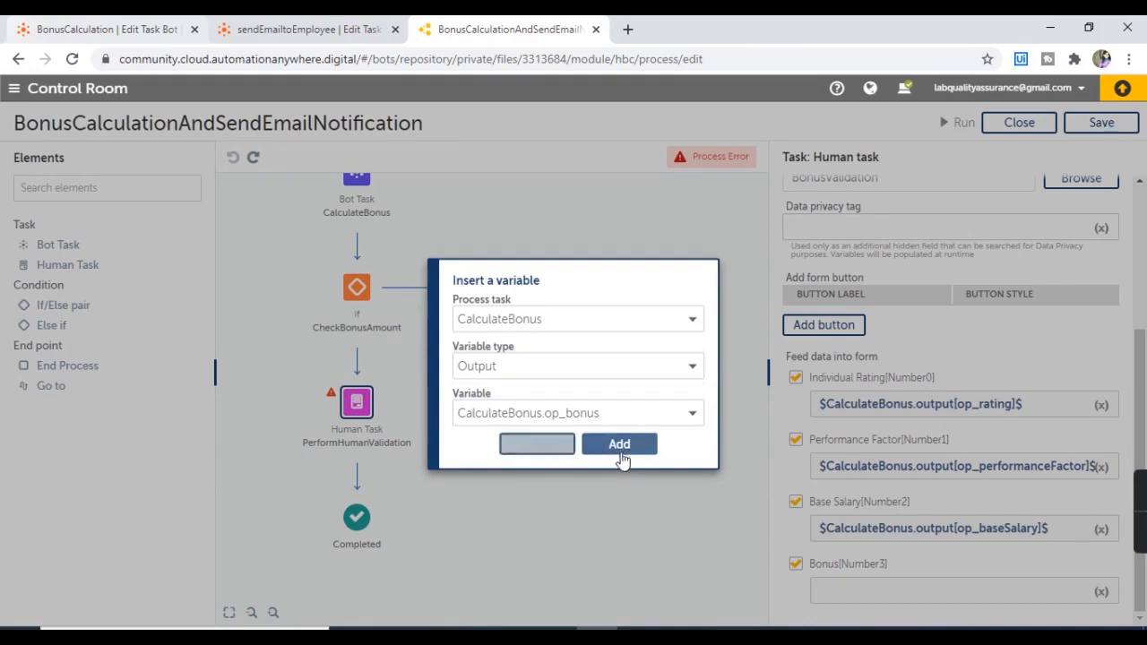
{"action": "left_click", "coordinate": [623, 442]}
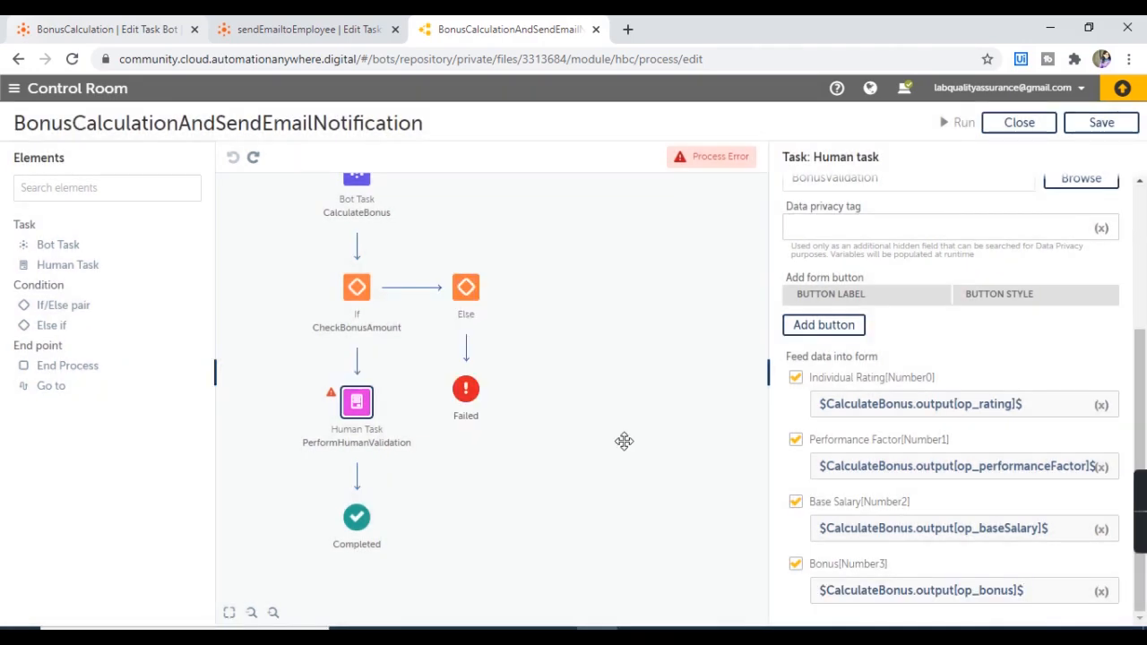
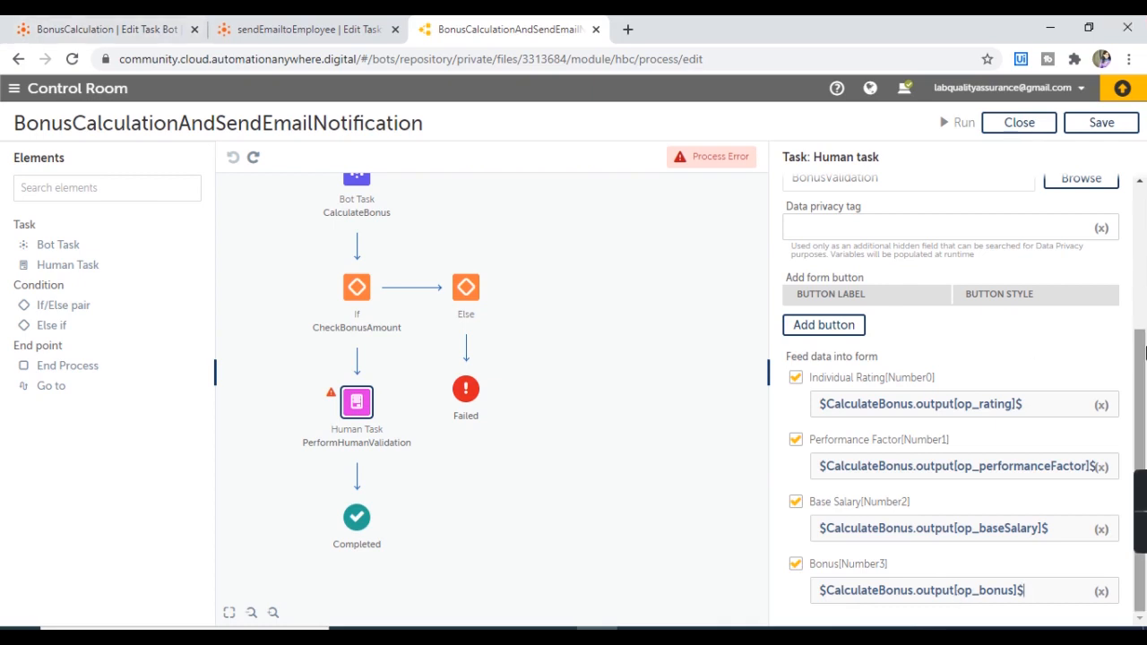
- Add a form button labelled SendEmail to the PerformHumanValidation task
{"action": "left_click_drag", "start_coordinate": [1136, 343], "coordinate": [1143, 242]}
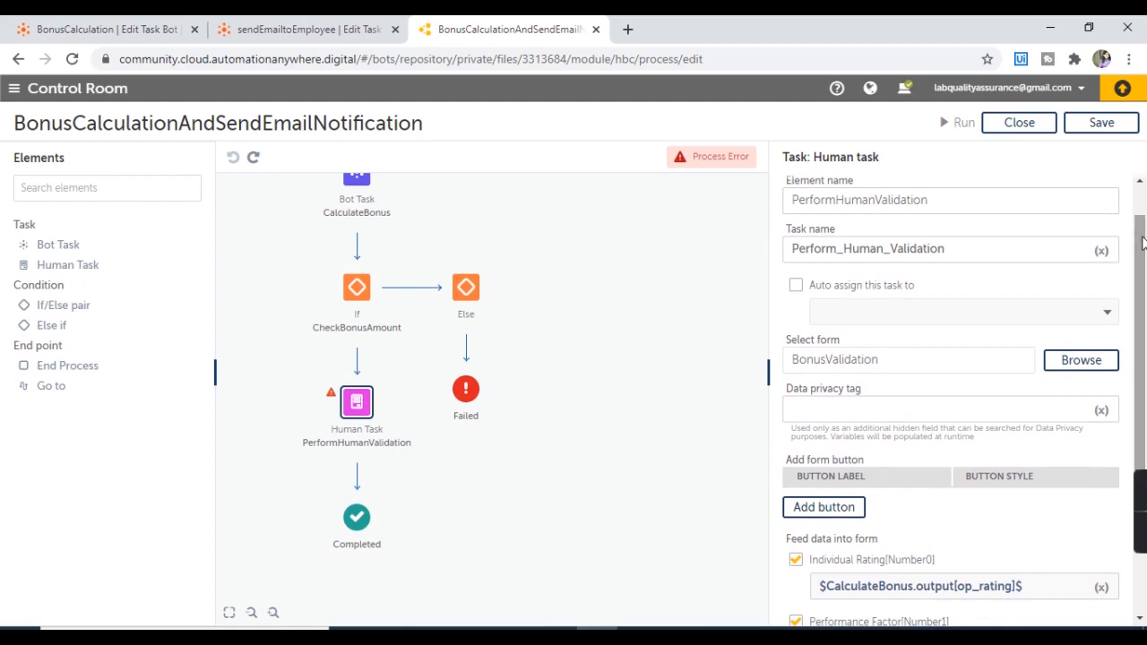
{"action": "left_click", "coordinate": [818, 516]}
{"action": "left_click_drag", "start_coordinate": [1145, 328], "coordinate": [1143, 393]}
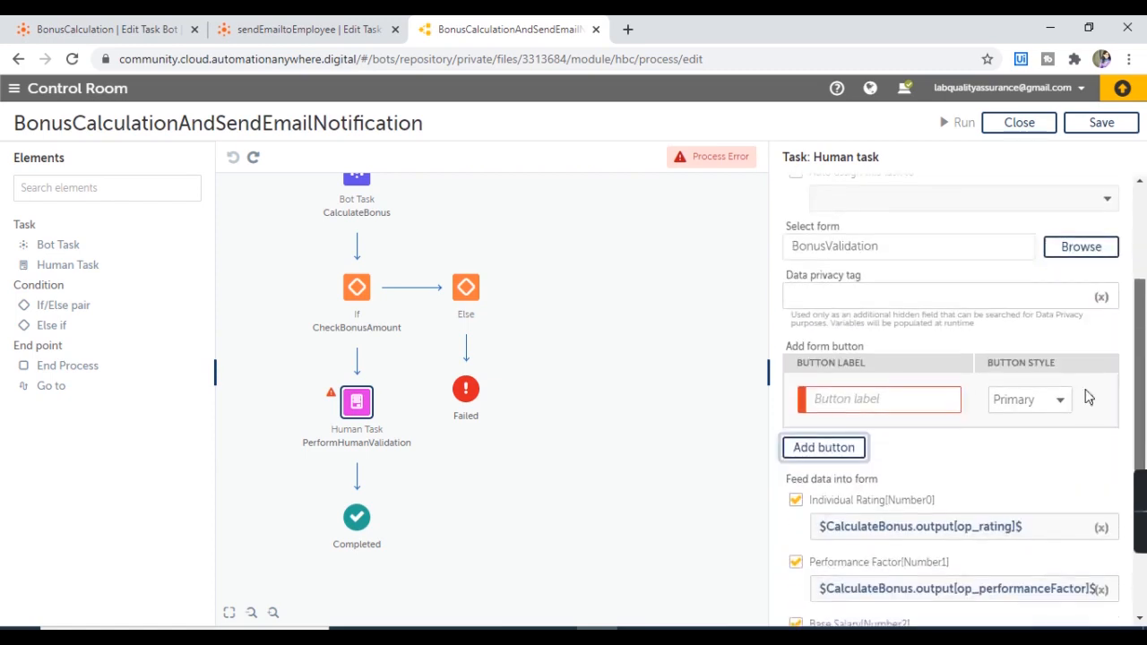
{"action": "left_click", "coordinate": [679, 634]}
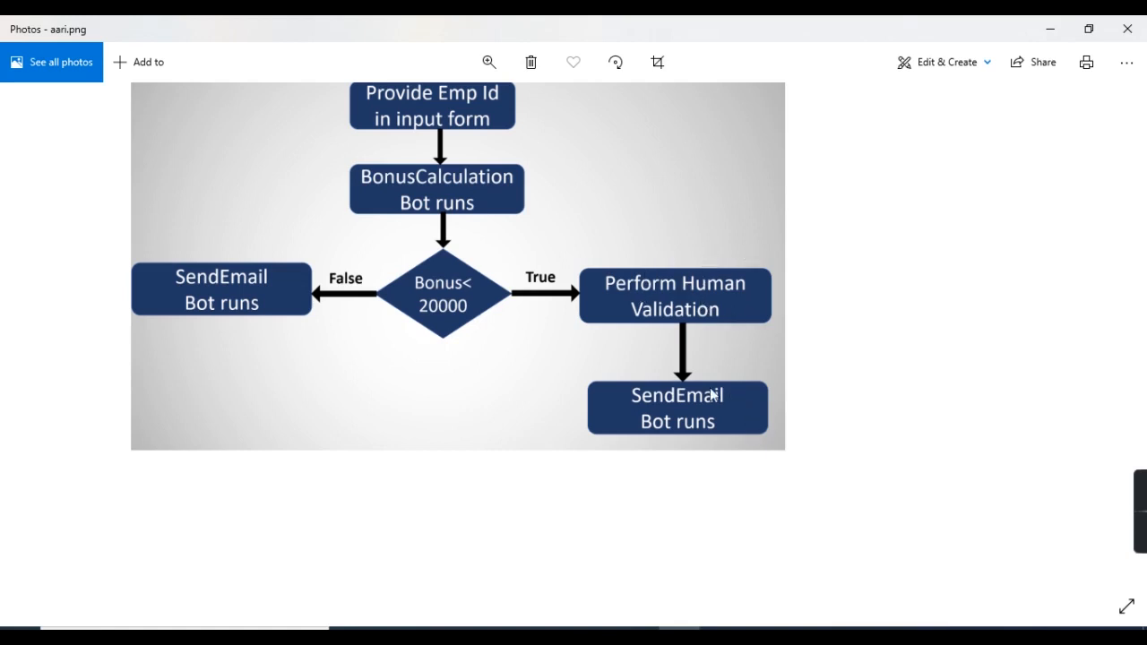
{"action": "left_click", "coordinate": [597, 636]}
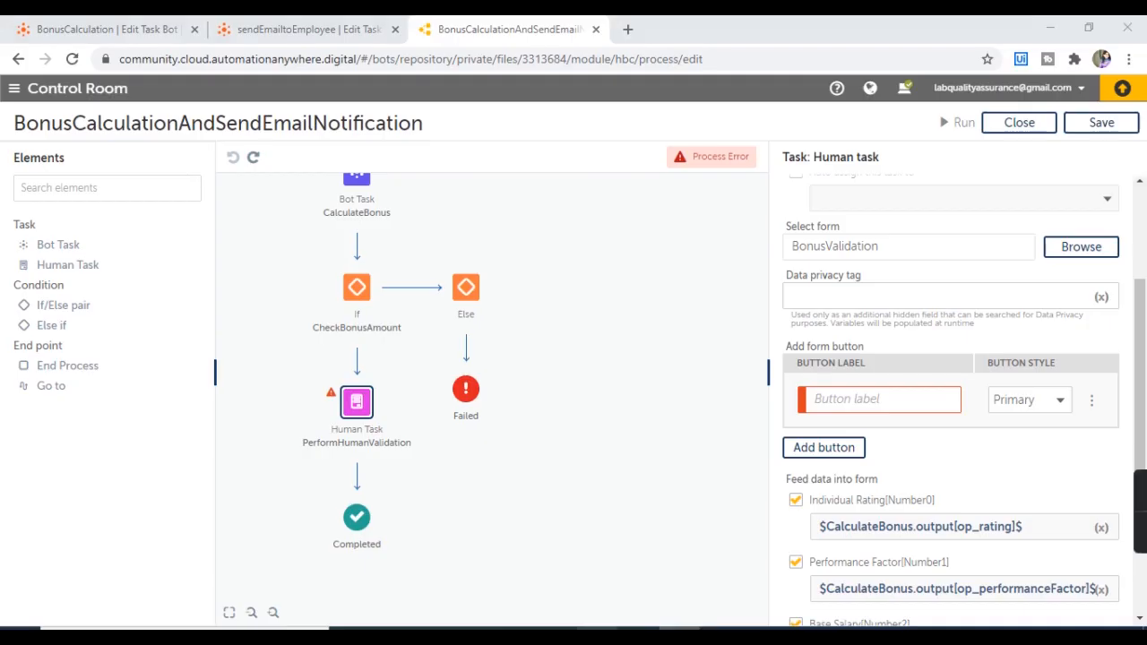
{"action": "left_click", "coordinate": [858, 397]}
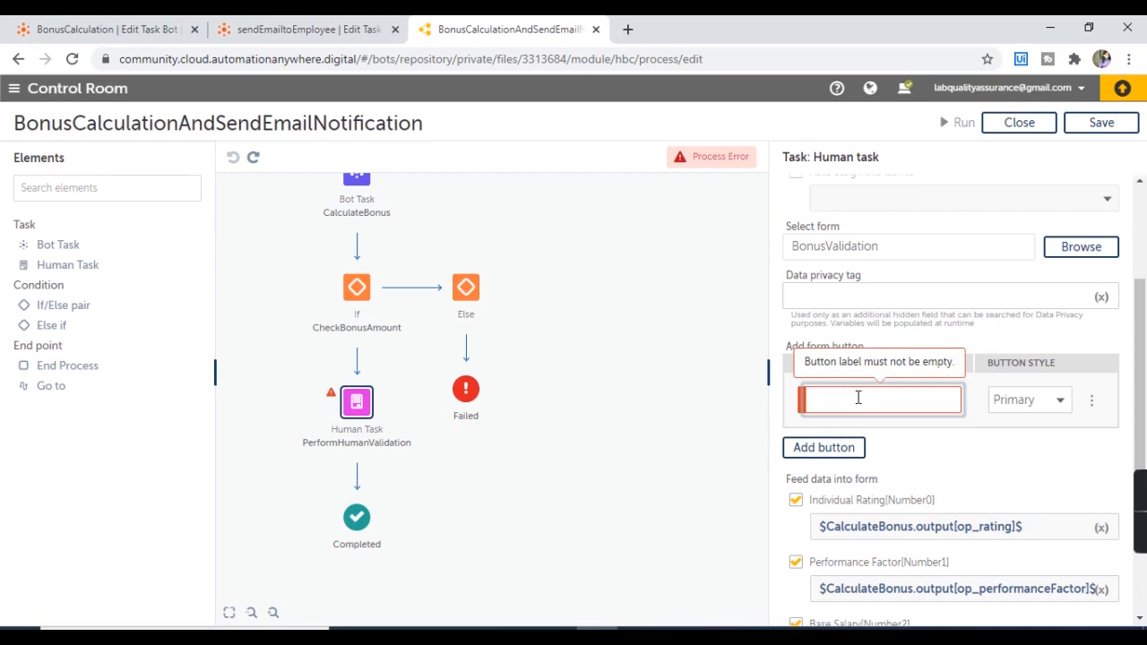
{"action": "type", "text": "Send"}
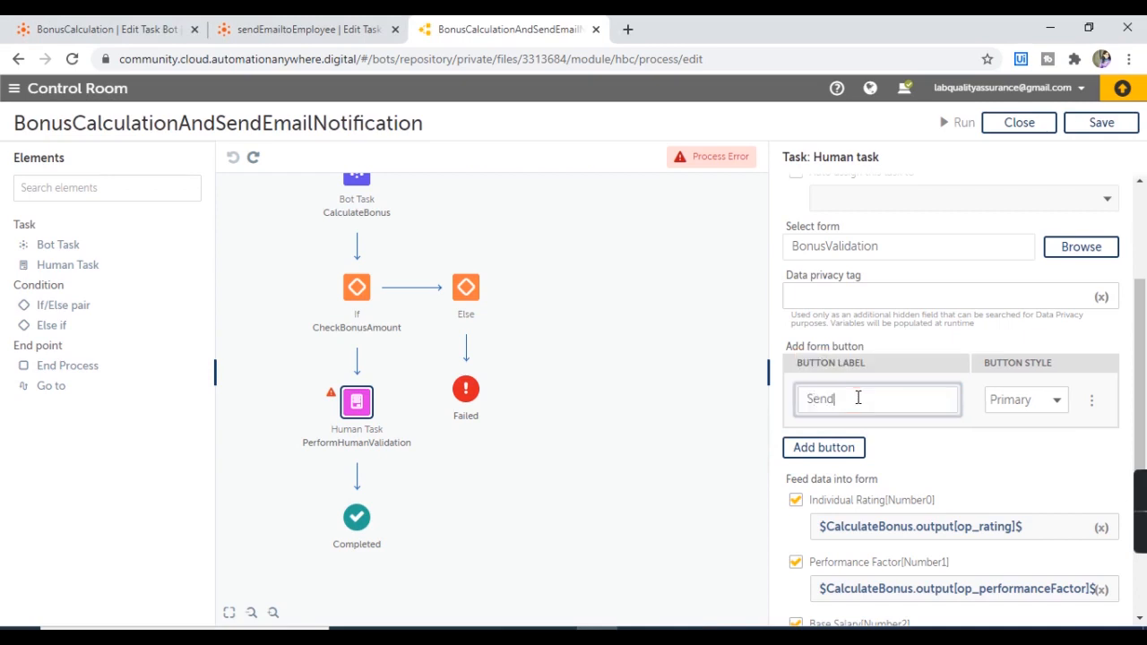
{"action": "type", "text": "Email"}
- Add a second form button labelled Cancel with the Secondary style and save the process
{"action": "left_click", "coordinate": [825, 448]}
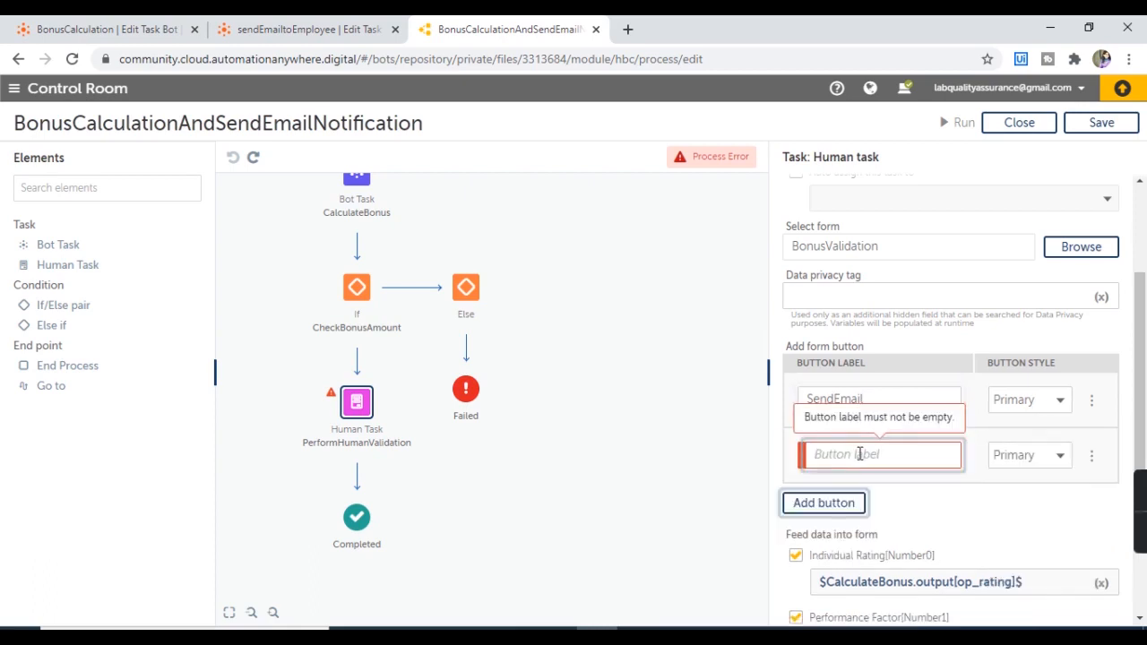
{"action": "left_click", "coordinate": [859, 454]}
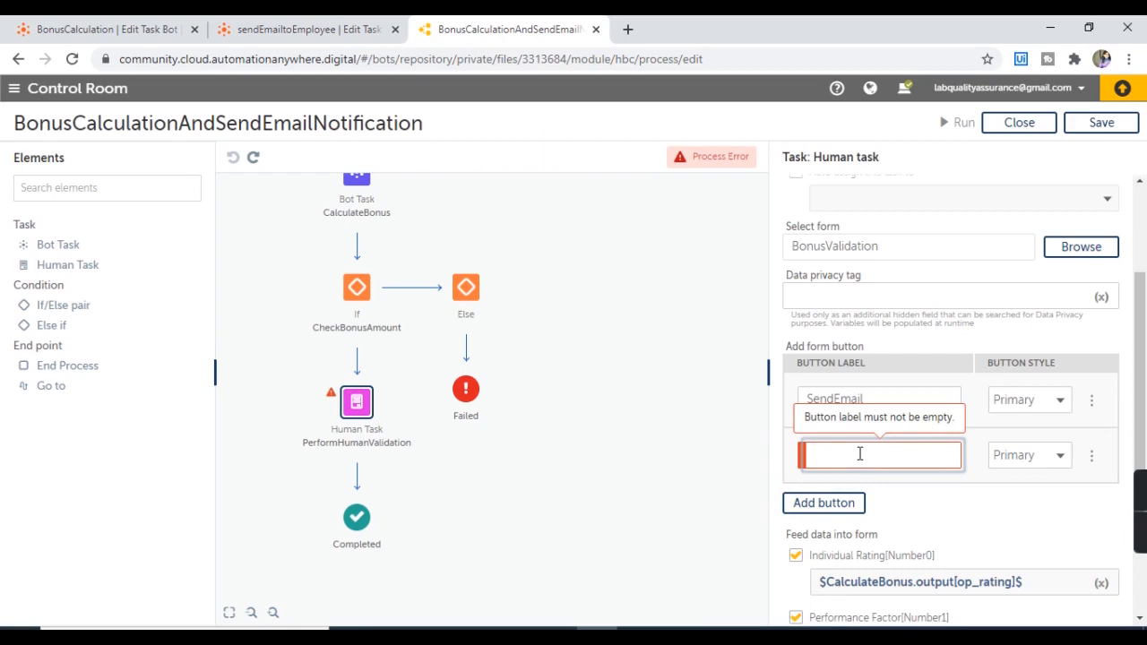
{"action": "type", "text": "Cancel"}
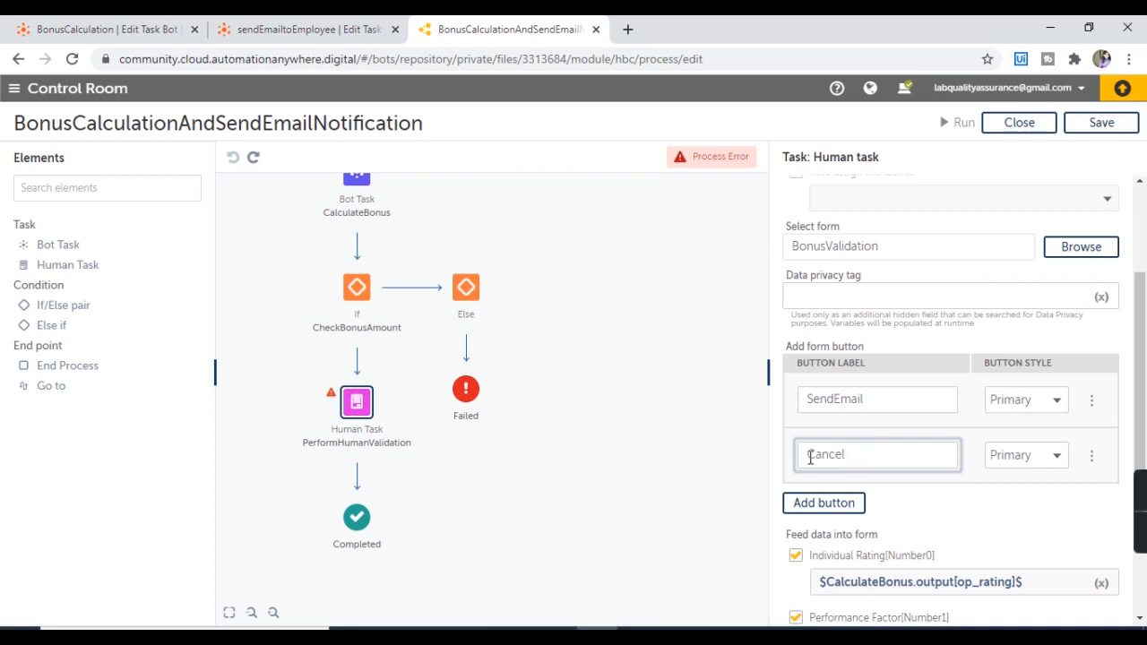
{"action": "left_click", "coordinate": [1050, 457]}
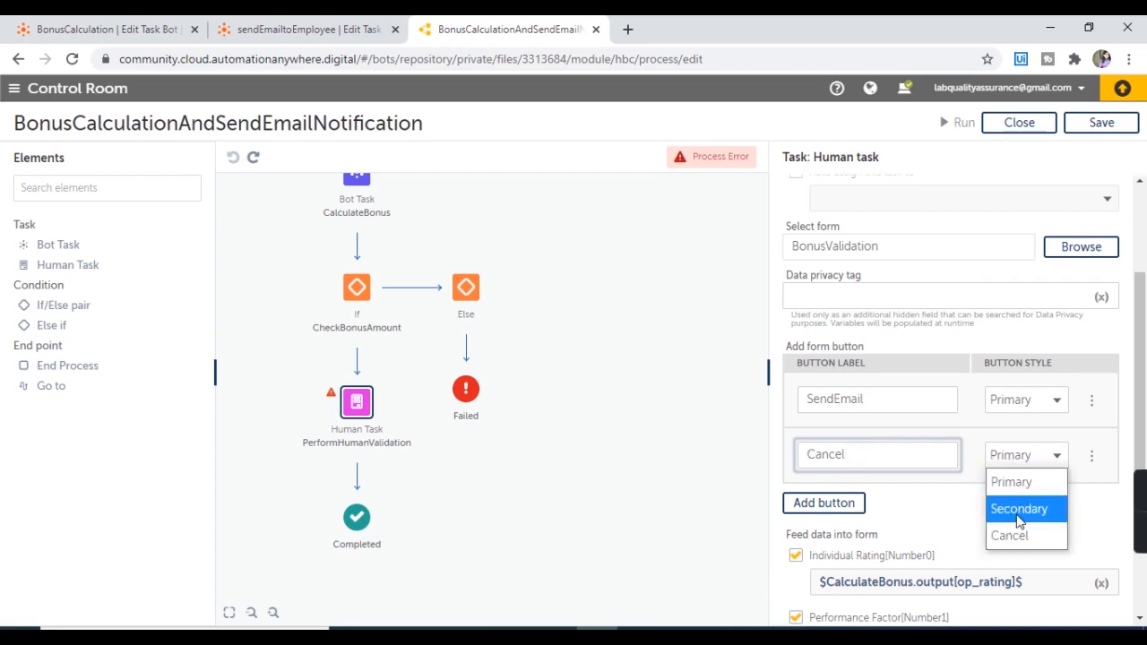
{"action": "left_click", "coordinate": [1019, 509]}
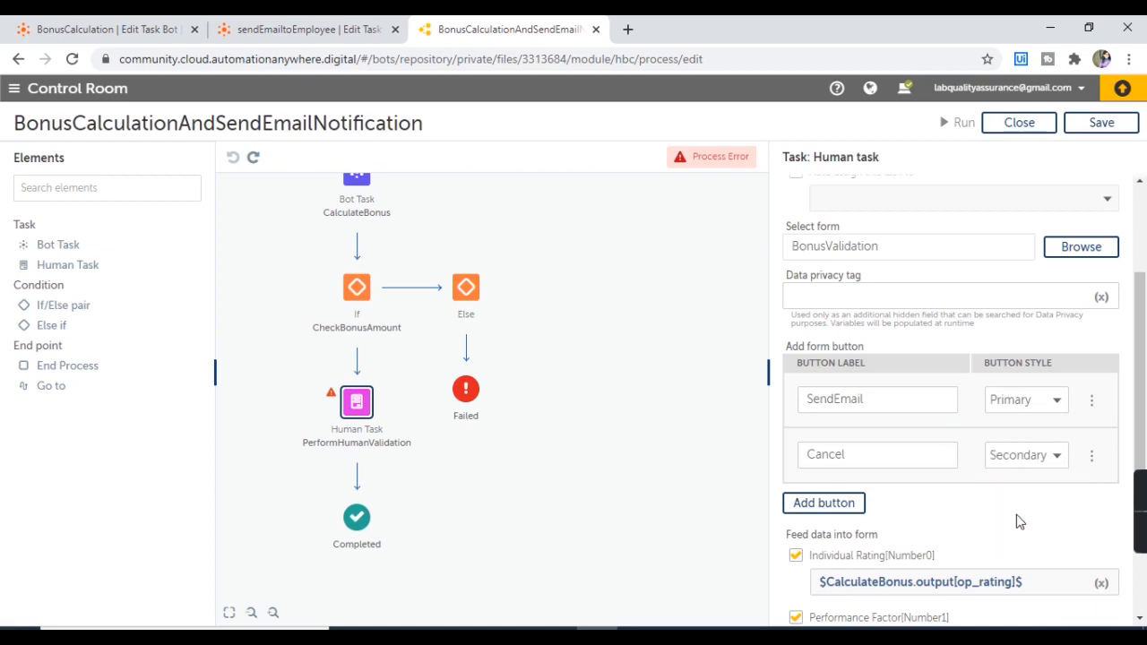
{"action": "left_click_drag", "start_coordinate": [1138, 411], "coordinate": [1145, 273]}
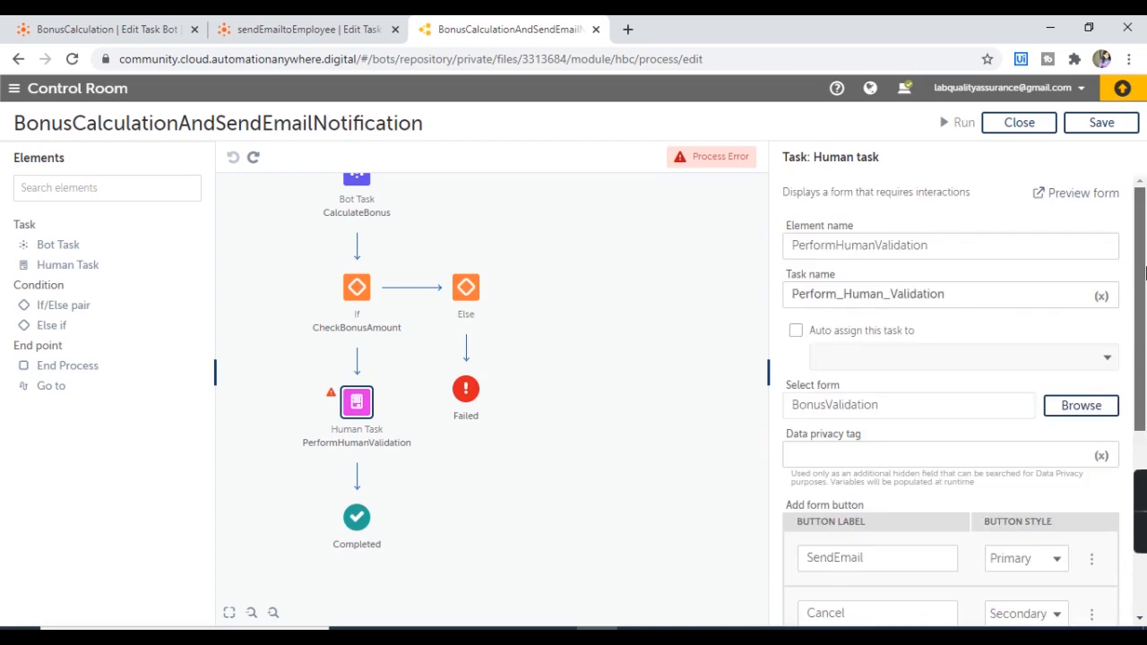
{"action": "left_click", "coordinate": [1097, 125]}
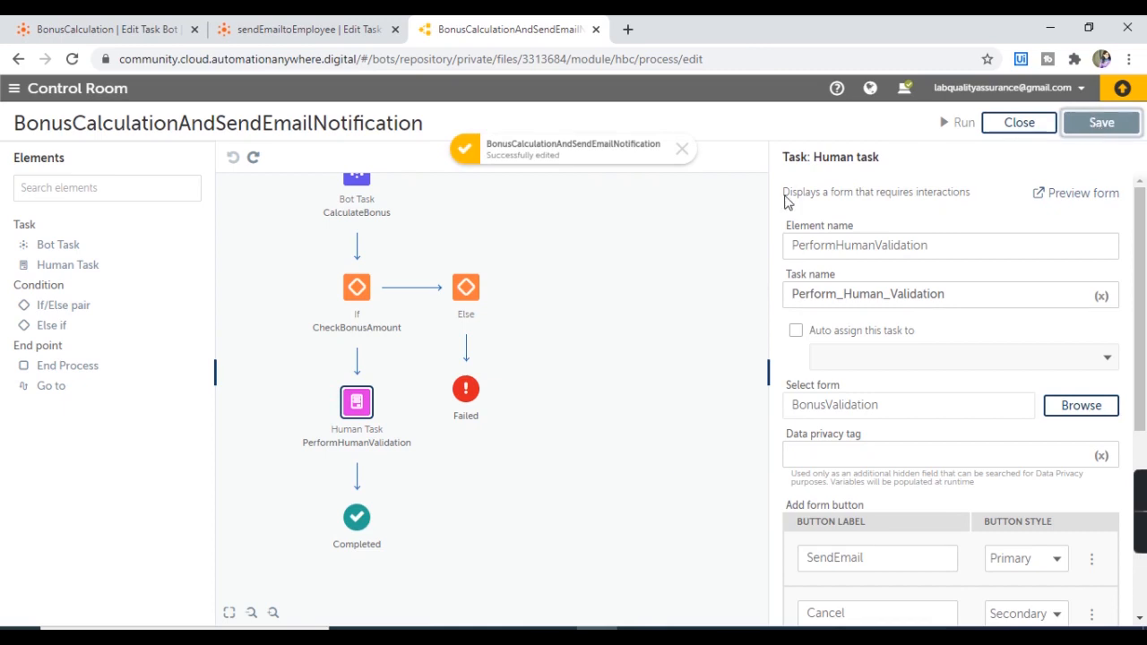
- Check the aari.png flowchart for the action after human validation and review the labels of the two form buttons
{"action": "left_click", "coordinate": [679, 634]}
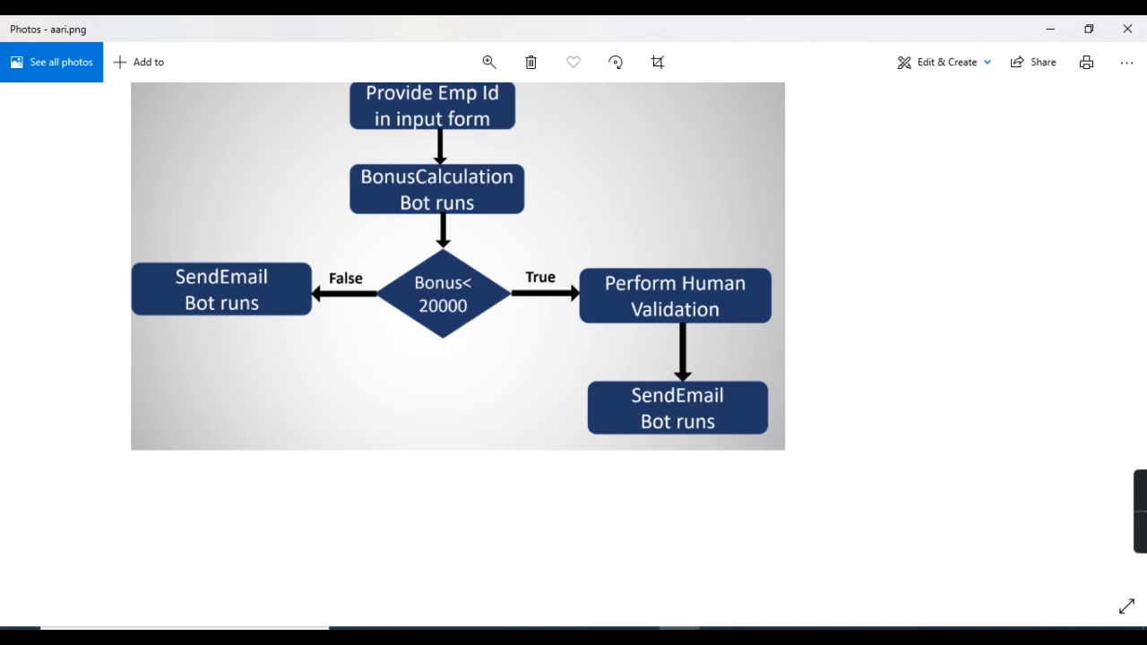
{"action": "left_click", "coordinate": [596, 634]}
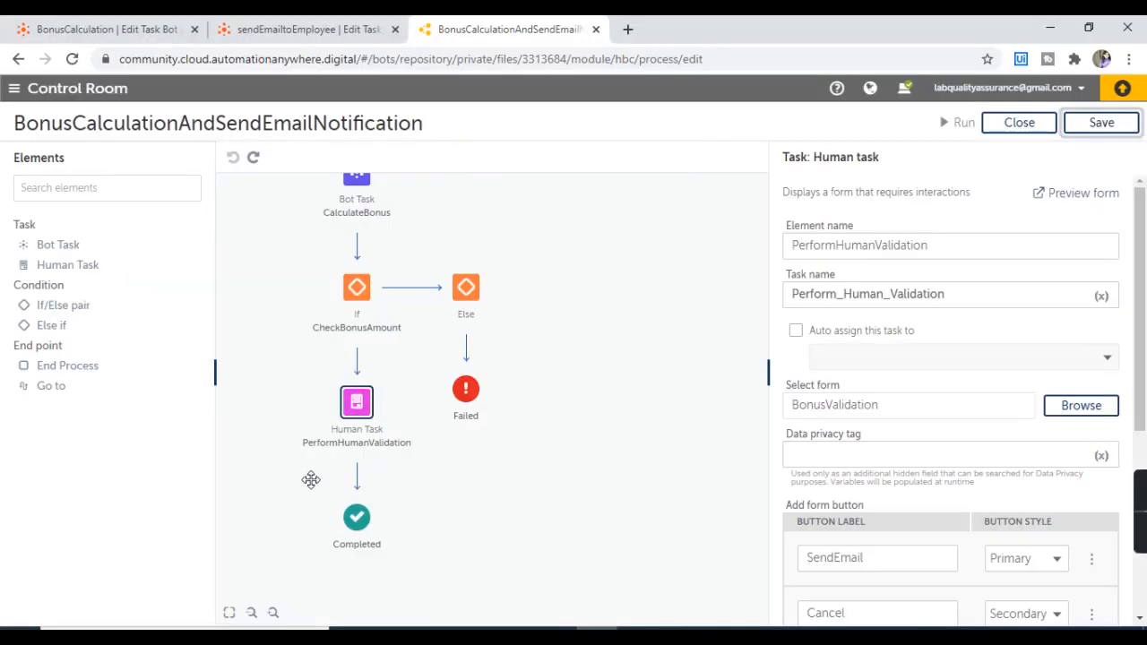
{"action": "mouse_move", "coordinate": [59, 245]}
{"action": "left_mouse_down"}
{"action": "mouse_move", "coordinate": [358, 438]}
{"action": "mouse_move", "coordinate": [56, 247]}
{"action": "left_mouse_up"}
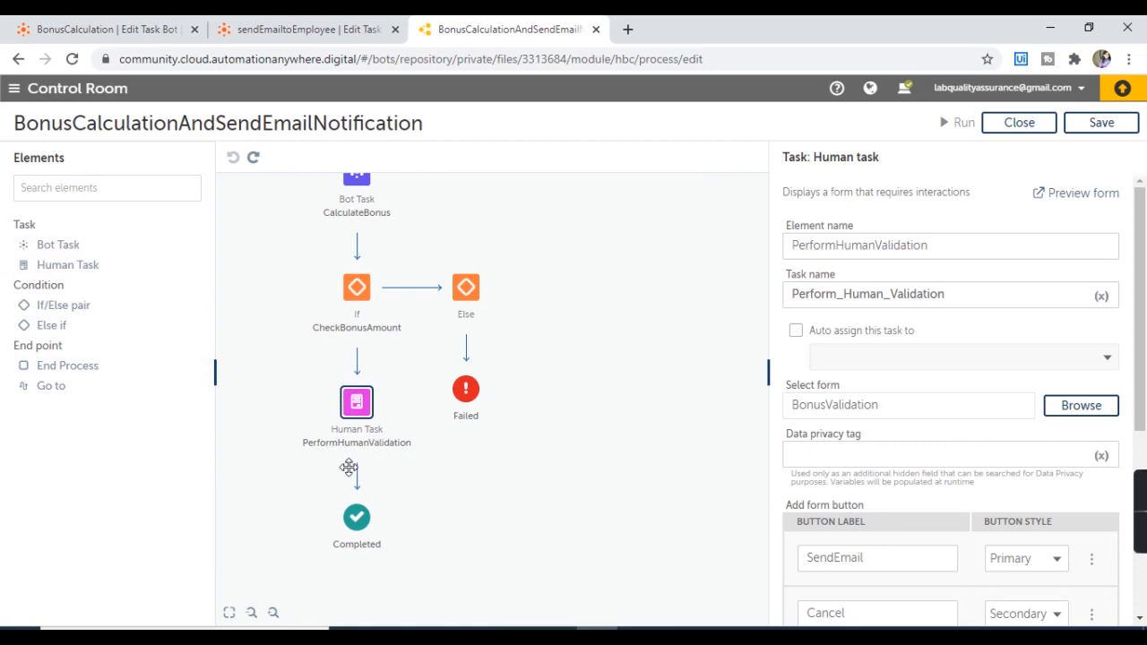
{"action": "left_click", "coordinate": [825, 565]}
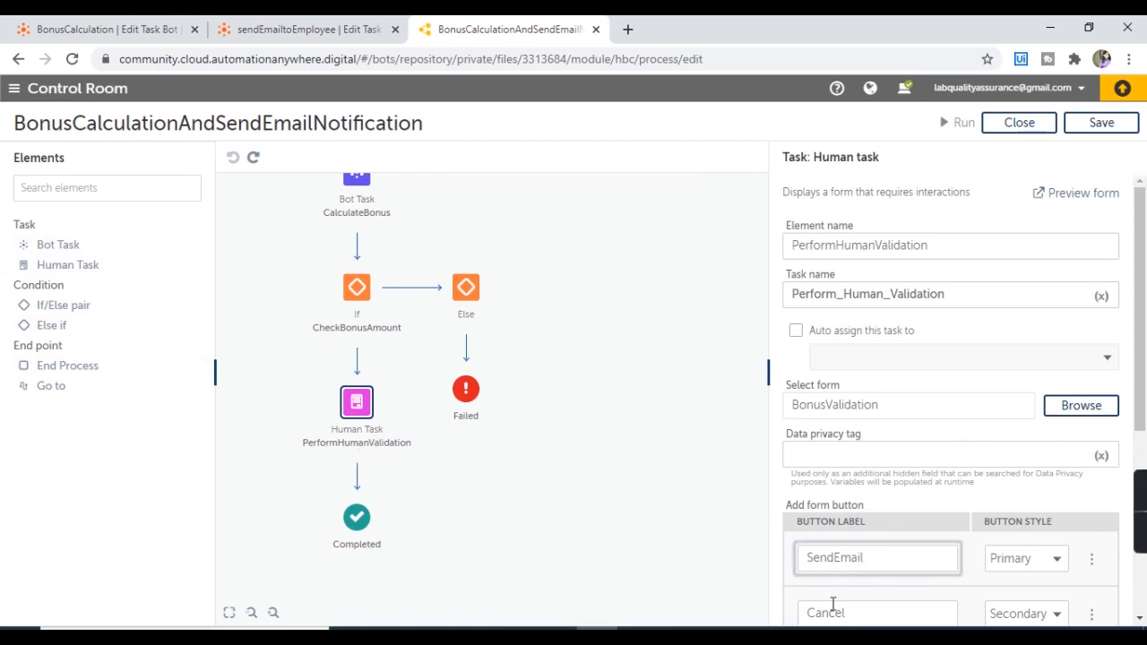
{"action": "left_click", "coordinate": [832, 604]}
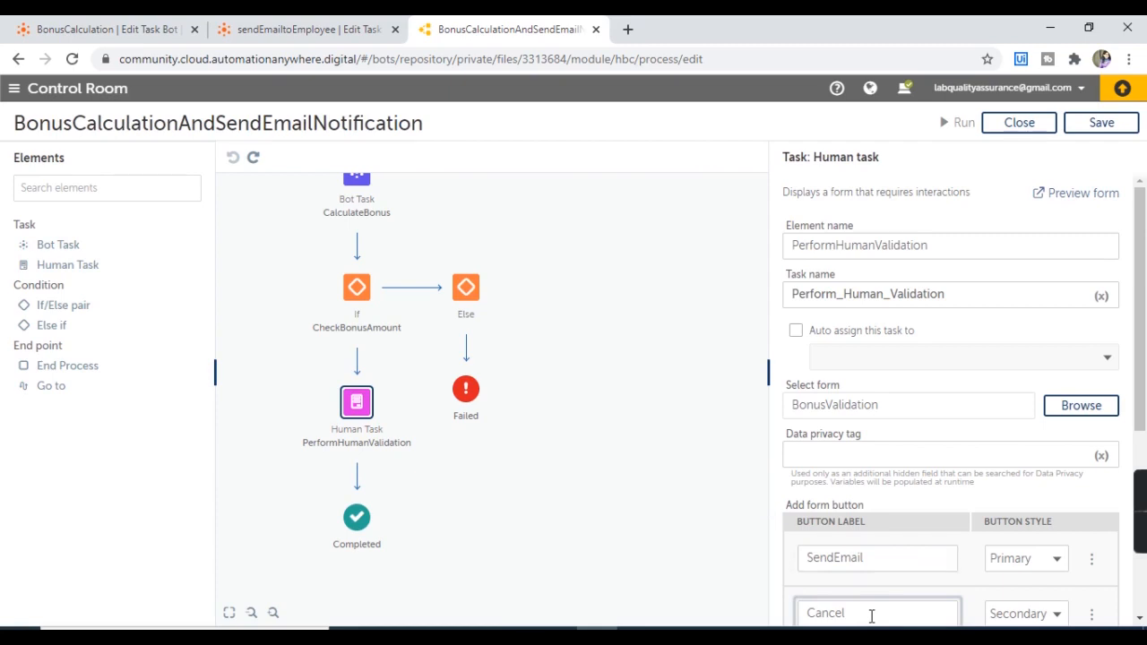
{"action": "left_click", "coordinate": [801, 564]}
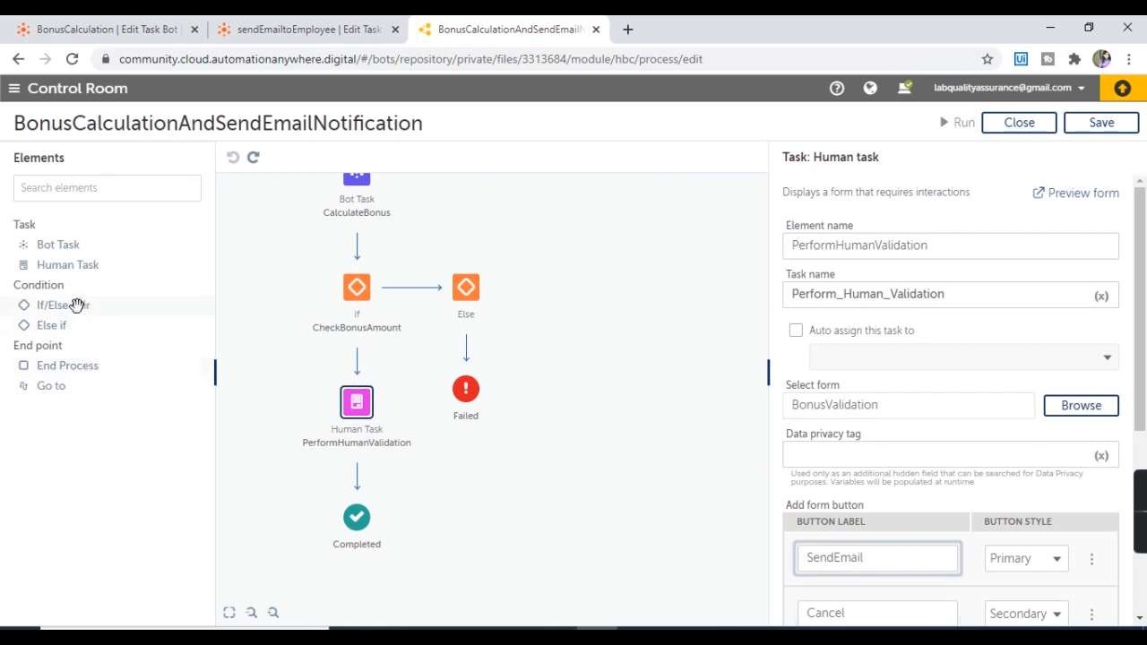
- Add an If/Else pair directly after the PerformHumanValidation task and describe its If condition as CheckButton
{"action": "left_click_drag", "start_coordinate": [78, 306], "coordinate": [375, 483]}
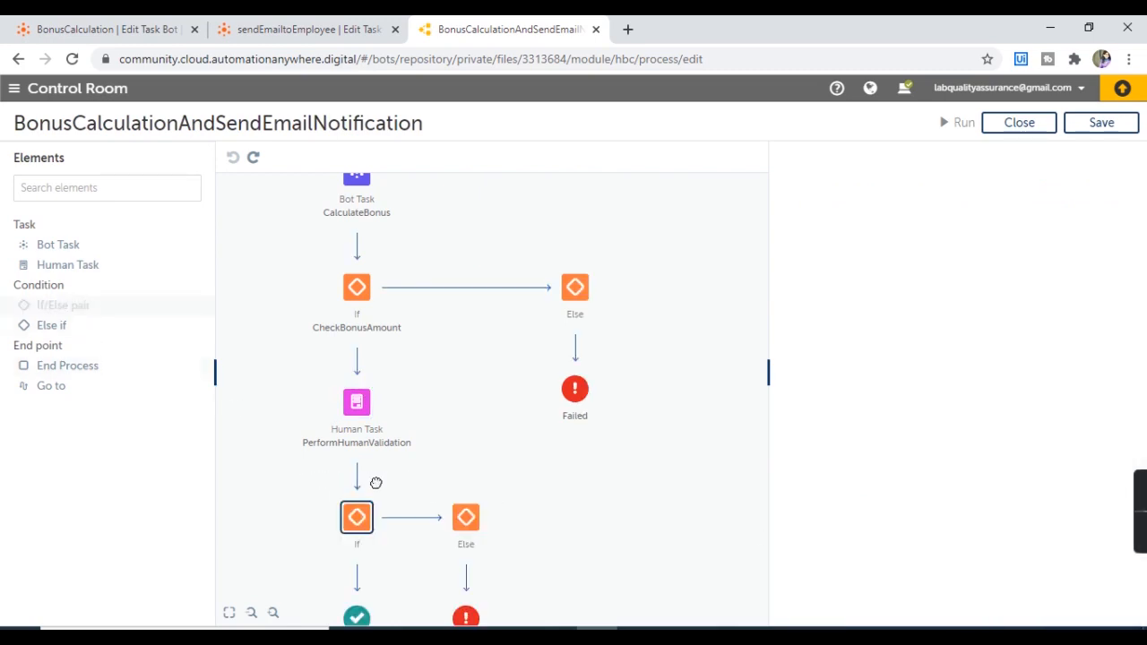
{"action": "left_click", "coordinate": [357, 521]}
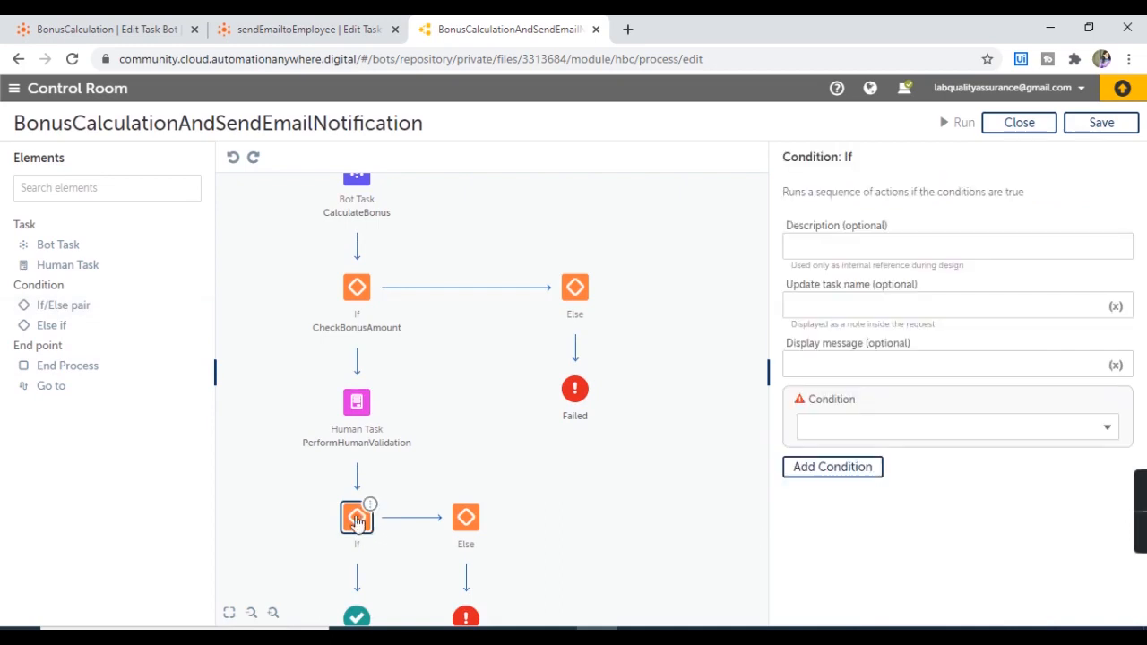
{"action": "left_click", "coordinate": [847, 250]}
{"action": "type", "text": "CheckButton"}
- Set the updated task name of the new If condition to Check_Button, reusing the description text
{"action": "left_click_drag", "start_coordinate": [867, 244], "coordinate": [738, 255]}
{"action": "key", "text": "ctrl+c"}
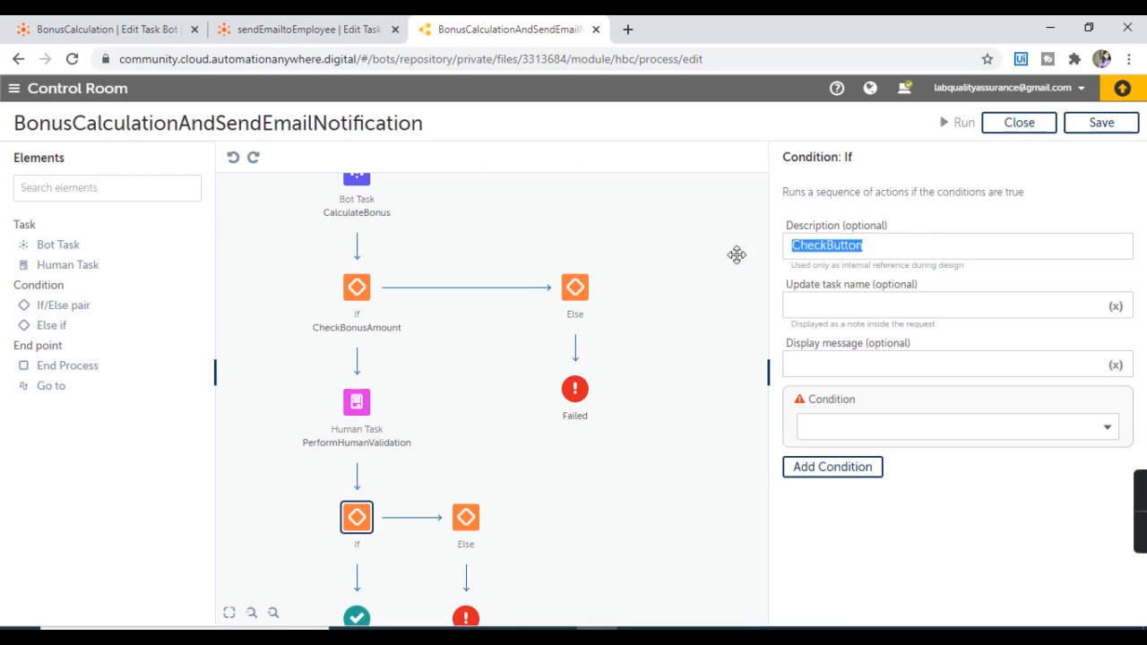
{"action": "left_click", "coordinate": [855, 309]}
{"action": "key", "text": "ctrl+v"}
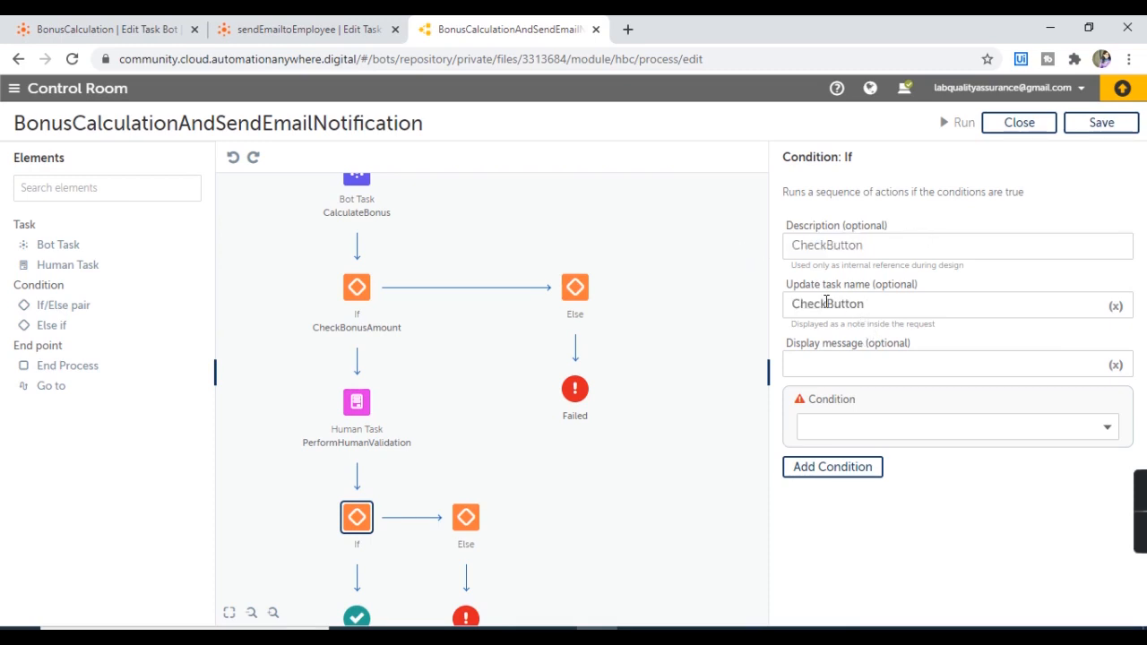
{"action": "key", "text": "Left"}
{"action": "key", "text": "Left"}
{"action": "key", "text": "Left"}
{"action": "key", "text": "Left"}
{"action": "key", "text": "Left"}
{"action": "key", "text": "Left"}
{"action": "type", "text": "_"}
- Give the new If a string condition with the PerformHumanValidation task's Meta variable status as its source value
{"action": "left_click", "coordinate": [913, 428]}
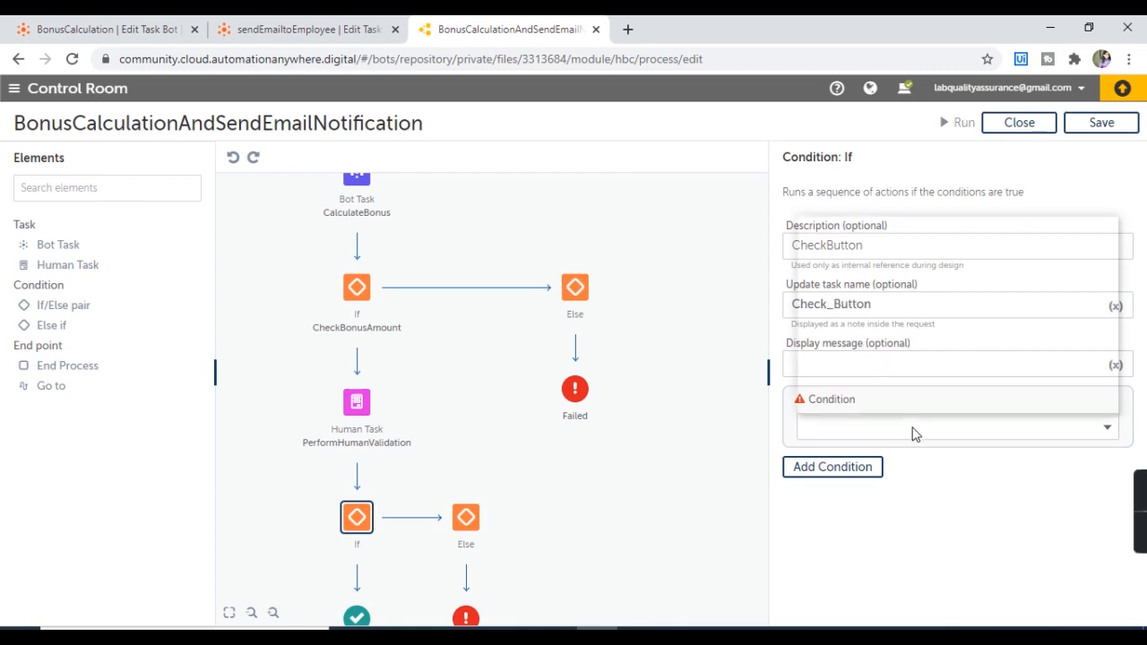
{"action": "left_click", "coordinate": [900, 404]}
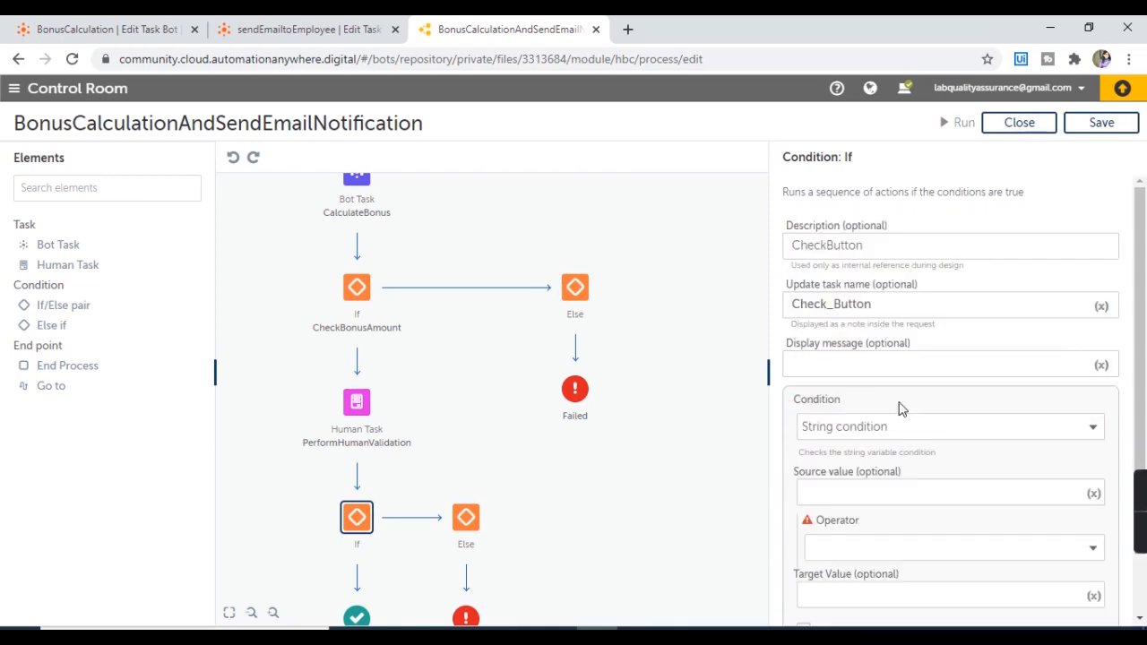
{"action": "scroll", "coordinate": [1144, 377], "scroll_direction": "down", "scroll_amount": 2}
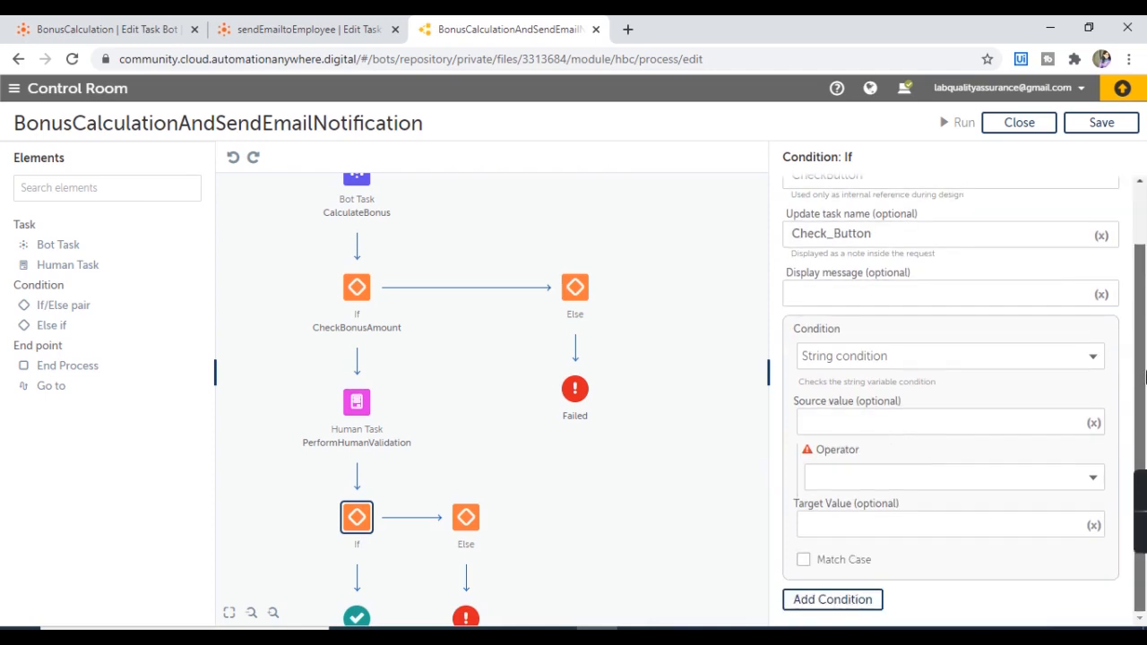
{"action": "left_click", "coordinate": [892, 430]}
{"action": "key", "text": "F2"}
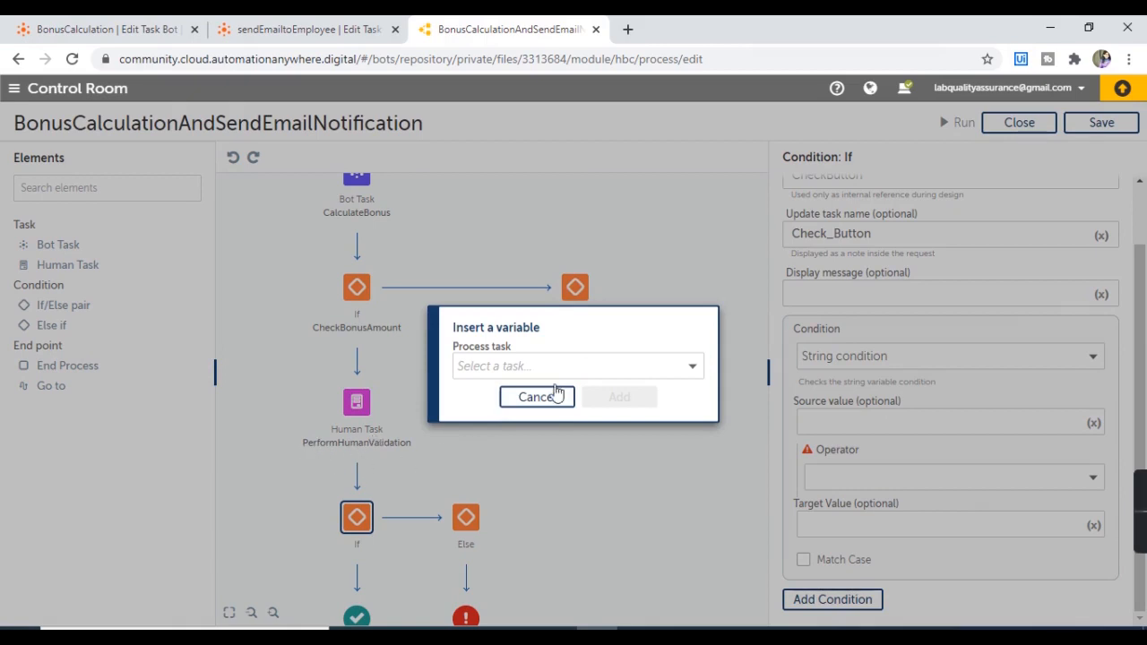
{"action": "left_click", "coordinate": [612, 364]}
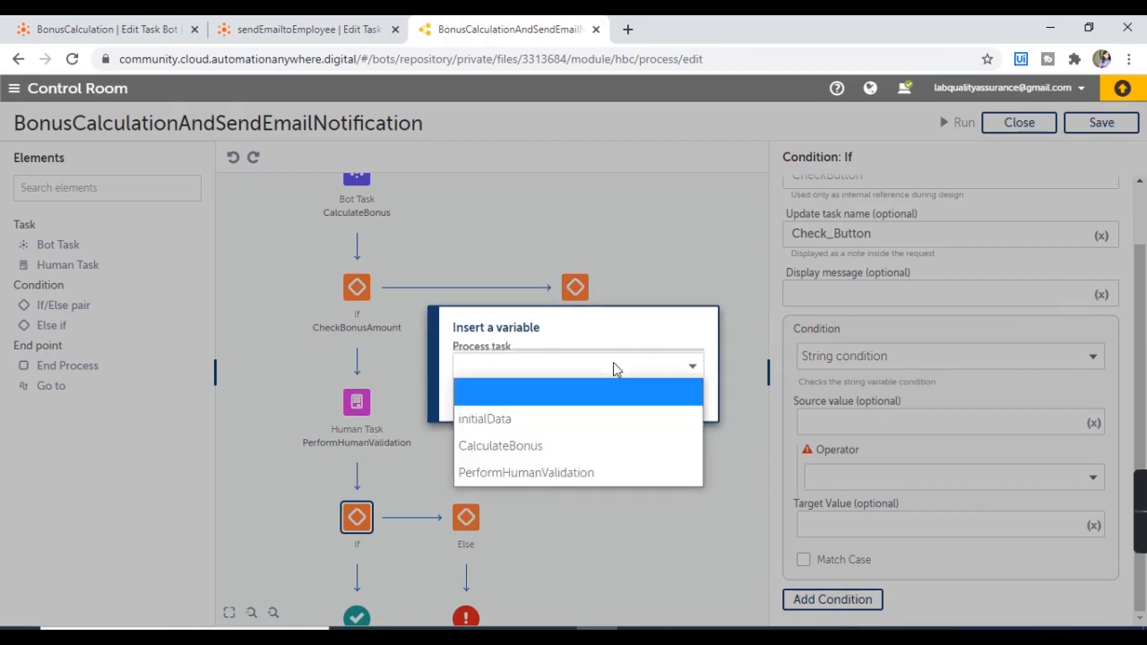
{"action": "left_click", "coordinate": [553, 474]}
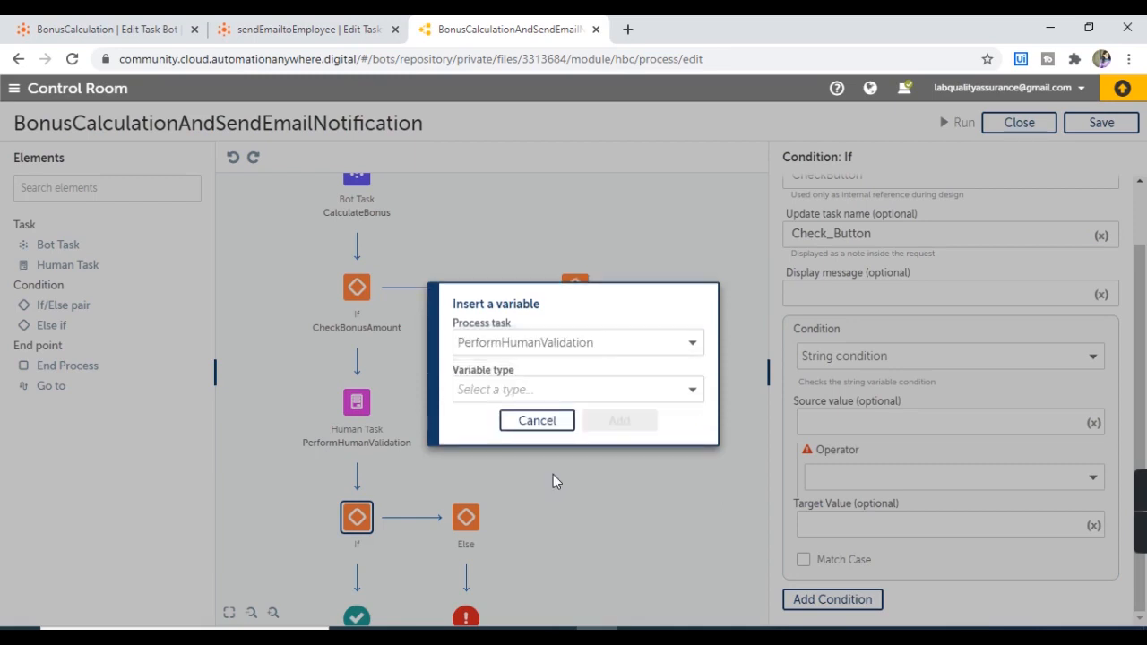
{"action": "left_click", "coordinate": [588, 391]}
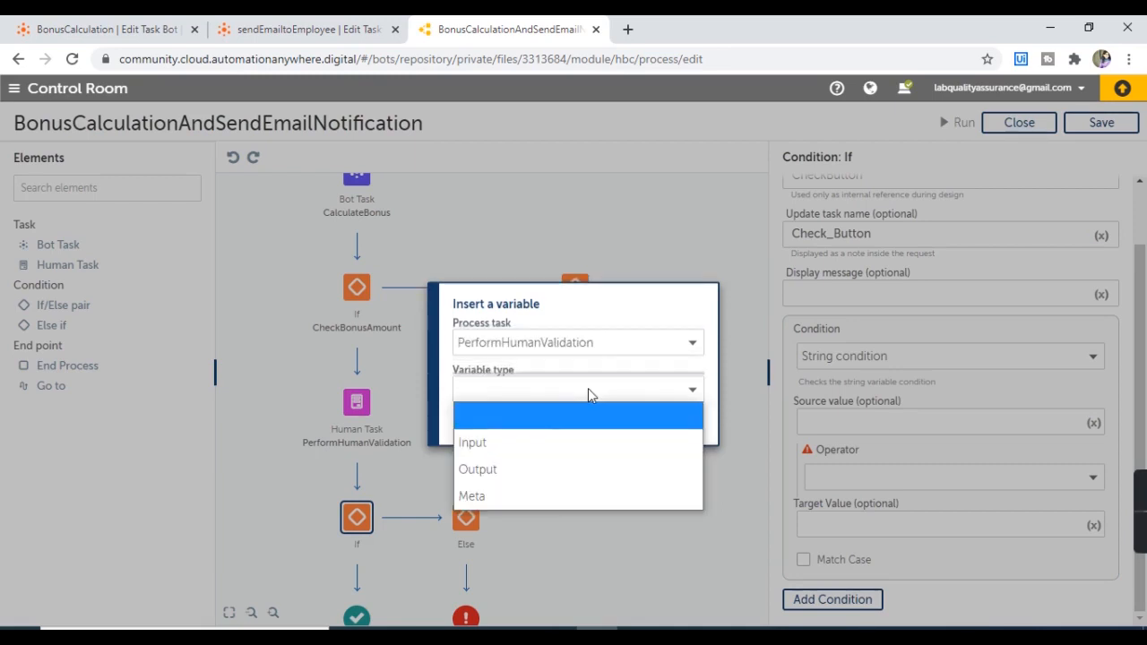
{"action": "left_click", "coordinate": [473, 498]}
{"action": "left_click", "coordinate": [512, 419]}
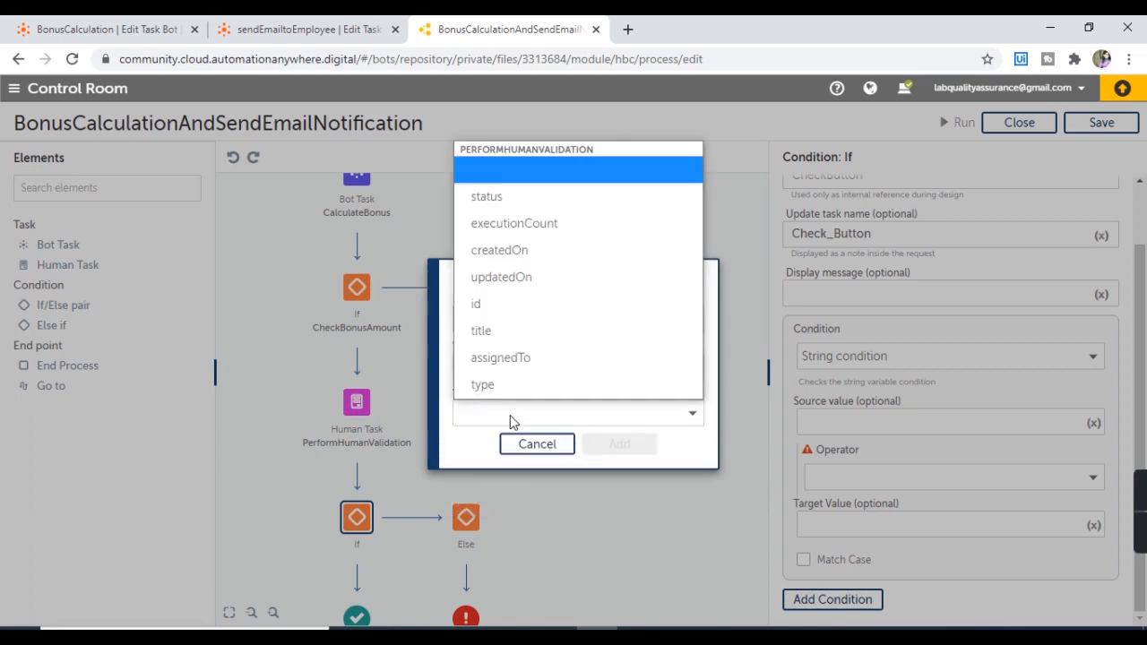
{"action": "left_click", "coordinate": [506, 199]}
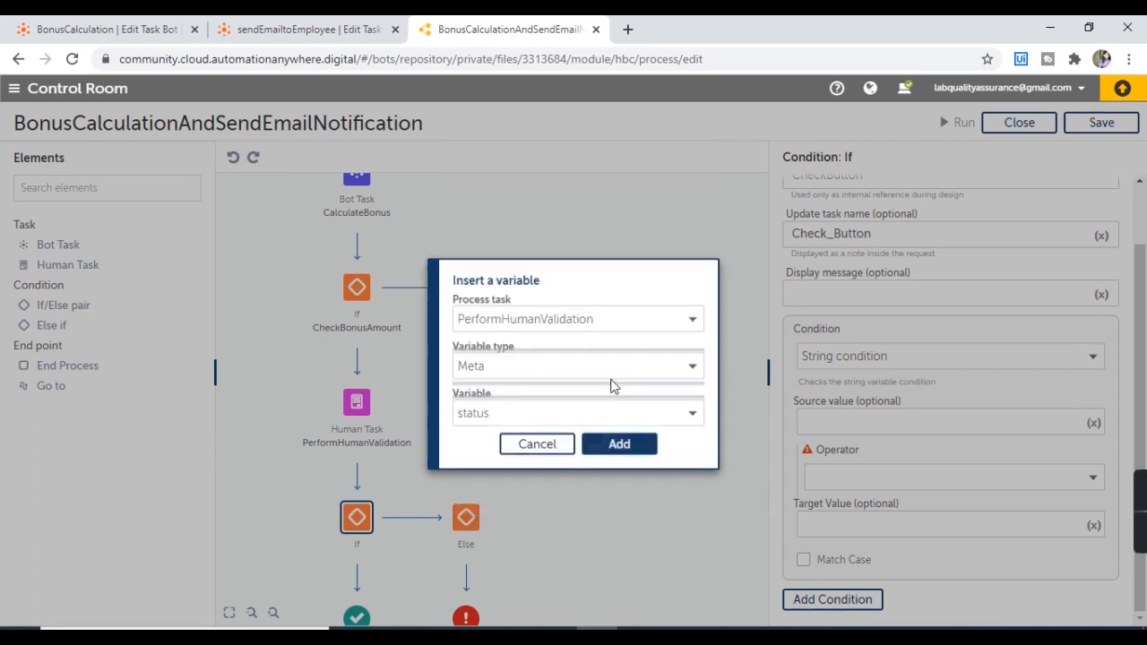
{"action": "left_click", "coordinate": [624, 443]}
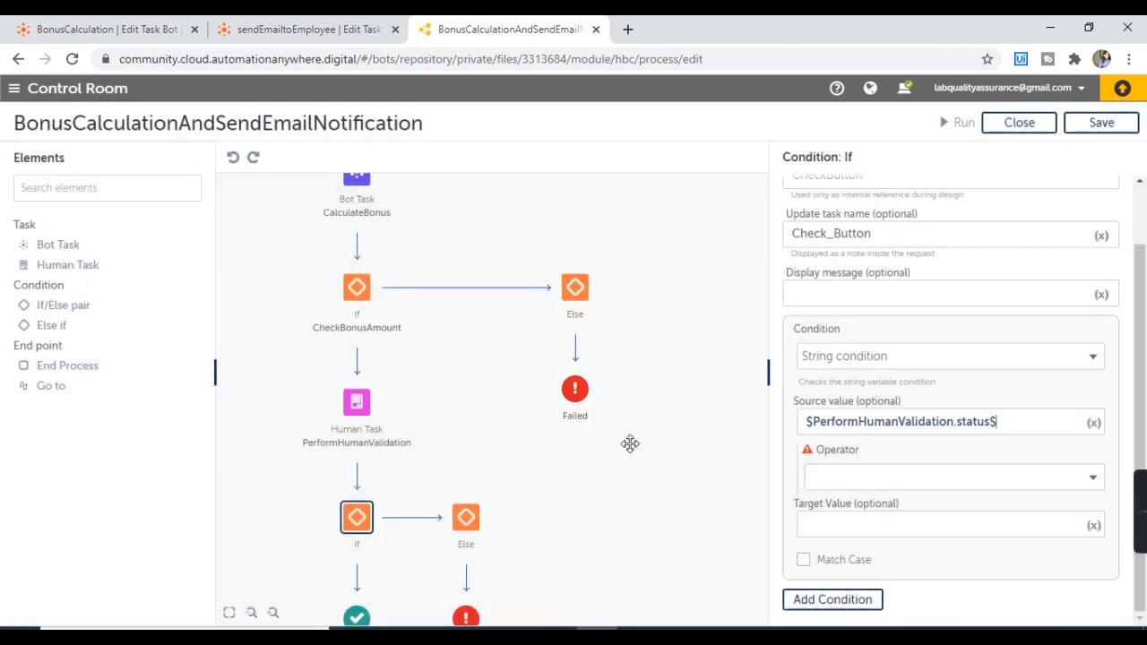
- Set the condition's operator to Equals to(=) and its target value to SendEmail, copied from the PerformHumanValidation form button label
{"action": "left_click", "coordinate": [896, 476]}
{"action": "left_click", "coordinate": [867, 531]}
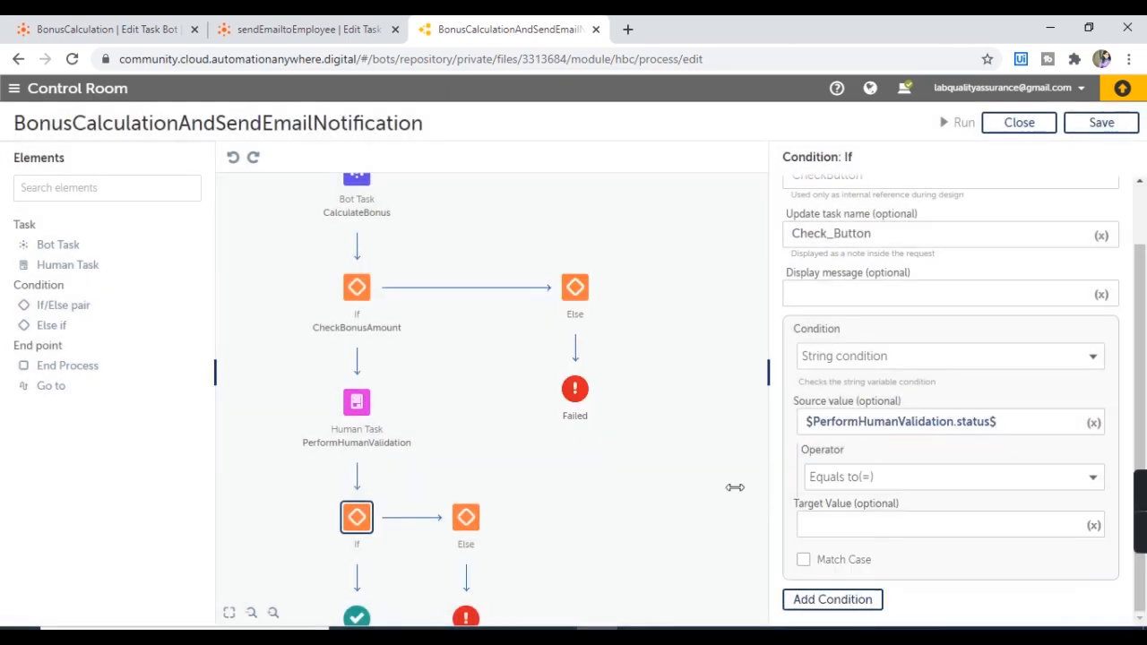
{"action": "left_click", "coordinate": [358, 414]}
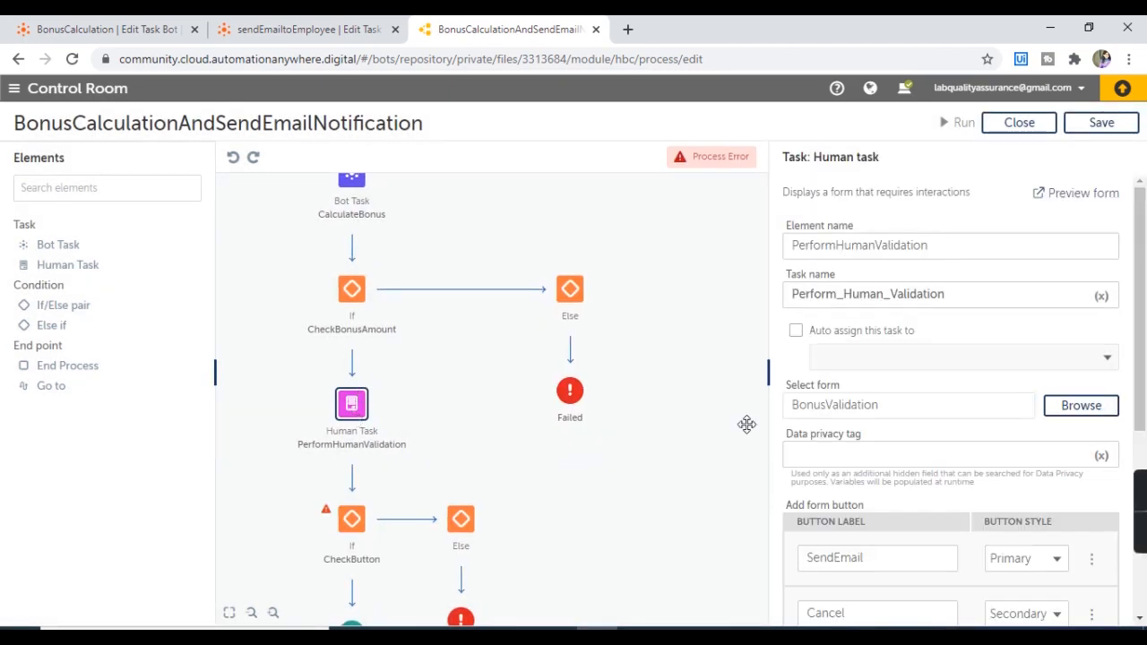
{"action": "double_click", "coordinate": [837, 552]}
{"action": "key", "text": "ctrl+c"}
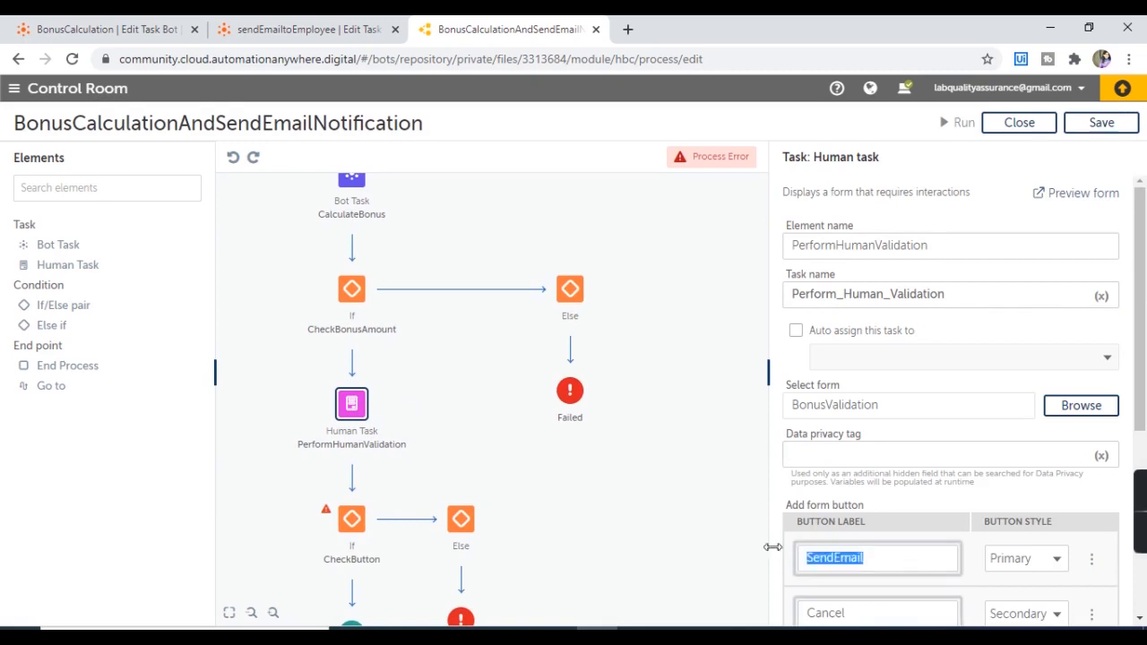
{"action": "scroll", "coordinate": [820, 439], "scroll_direction": "down", "scroll_amount": 2}
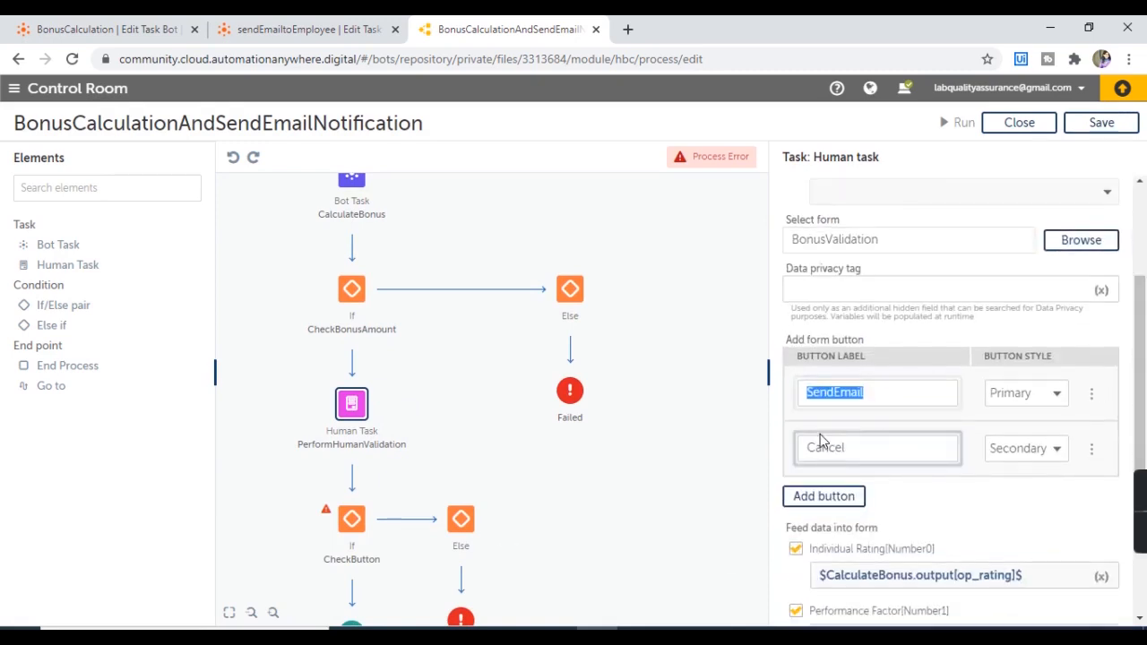
{"action": "left_click", "coordinate": [353, 522]}
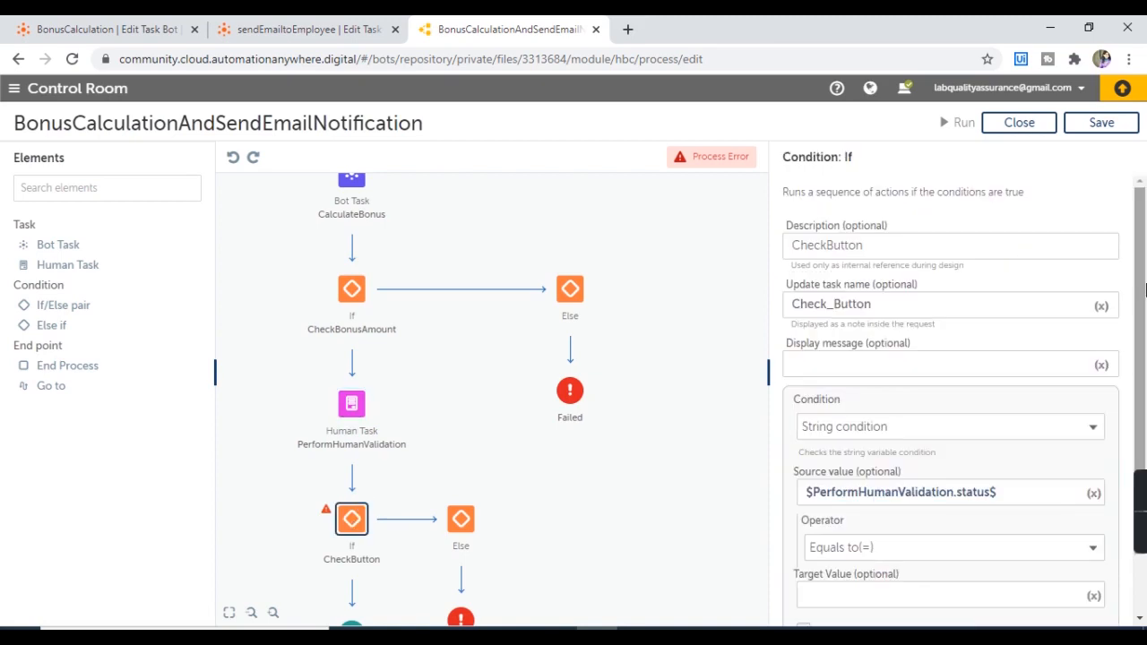
{"action": "scroll", "coordinate": [897, 487], "scroll_direction": "down", "scroll_amount": 1}
{"action": "left_click", "coordinate": [844, 529]}
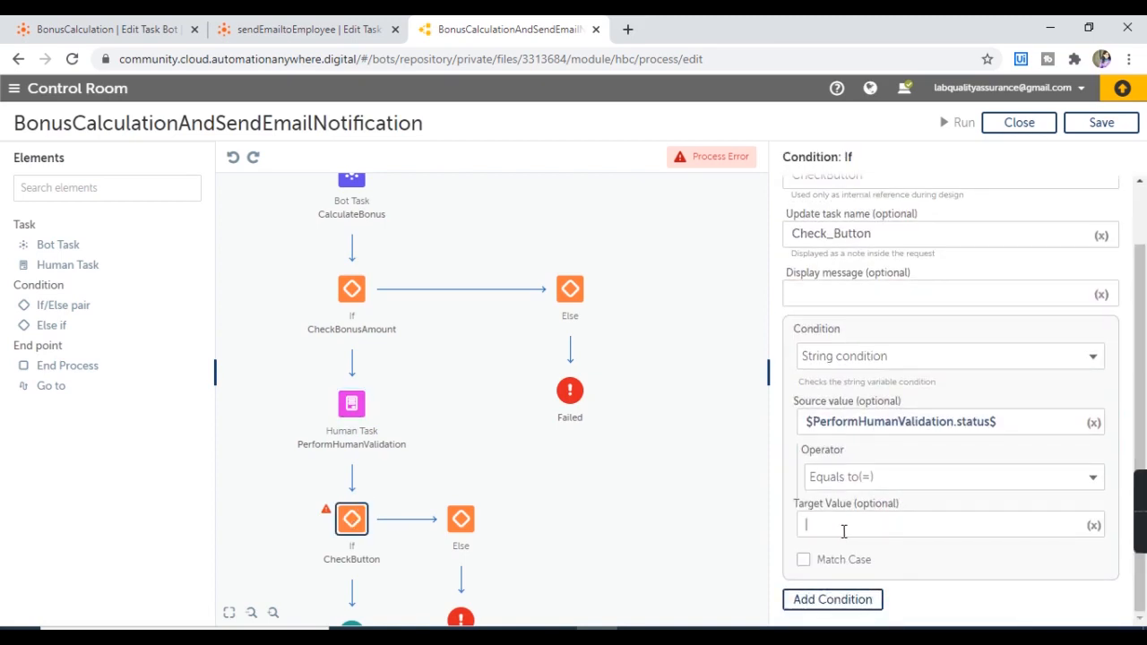
{"action": "key", "text": "ctrl+v"}
{"action": "scroll", "coordinate": [1136, 298], "scroll_direction": "up", "scroll_amount": 1}
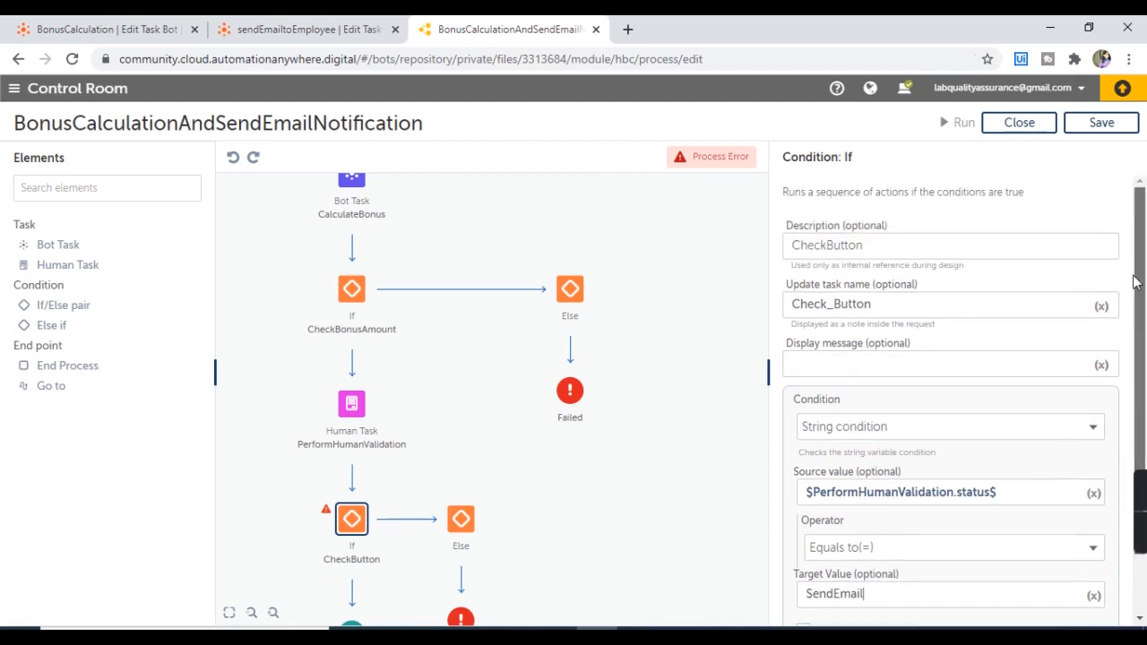
{"action": "scroll", "coordinate": [1133, 281], "scroll_direction": "down", "scroll_amount": 1}
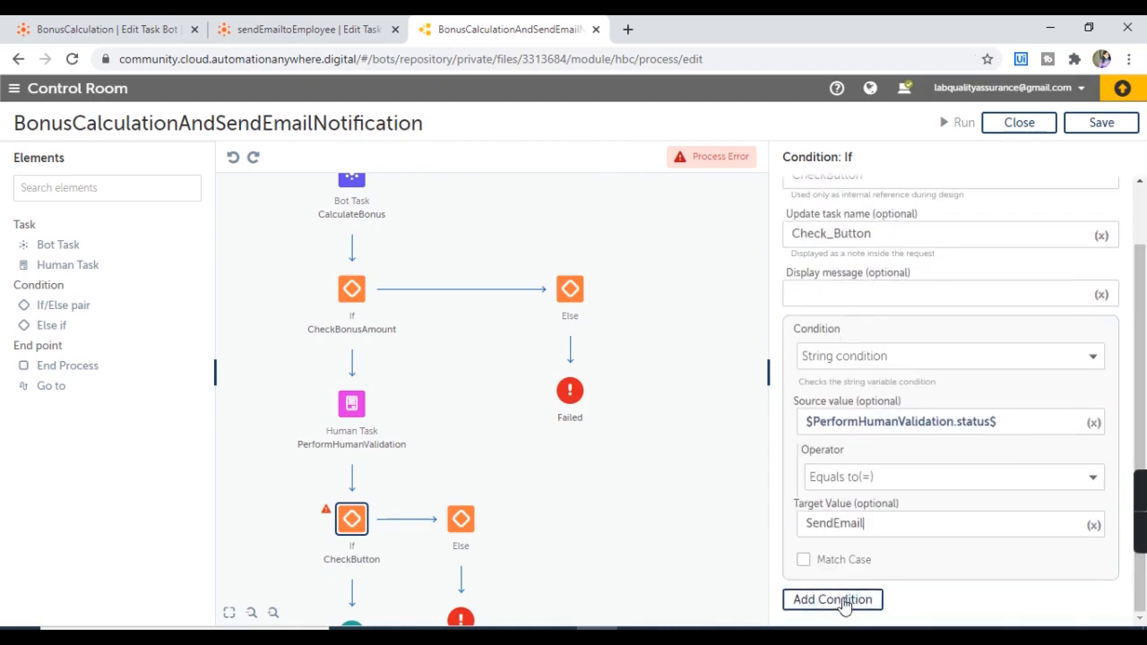
- Consult the aari.png flowchart, insert a Bot Task directly below the CheckButton If condition, and save the process
{"action": "left_click_drag", "start_coordinate": [612, 540], "coordinate": [646, 398]}
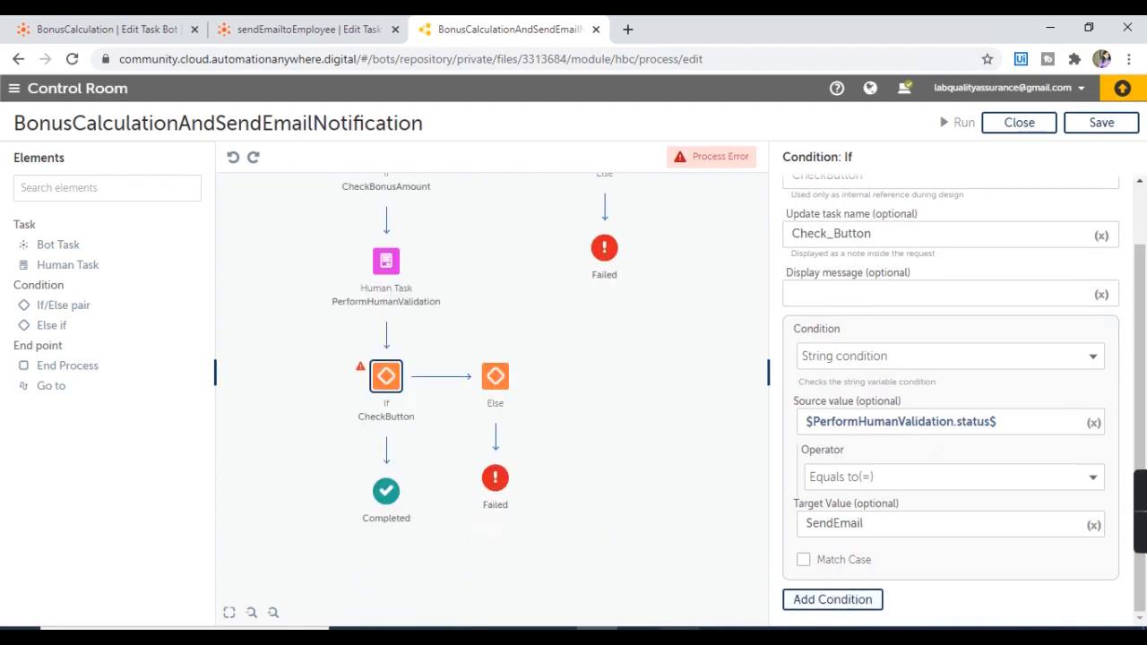
{"action": "left_click", "coordinate": [708, 627]}
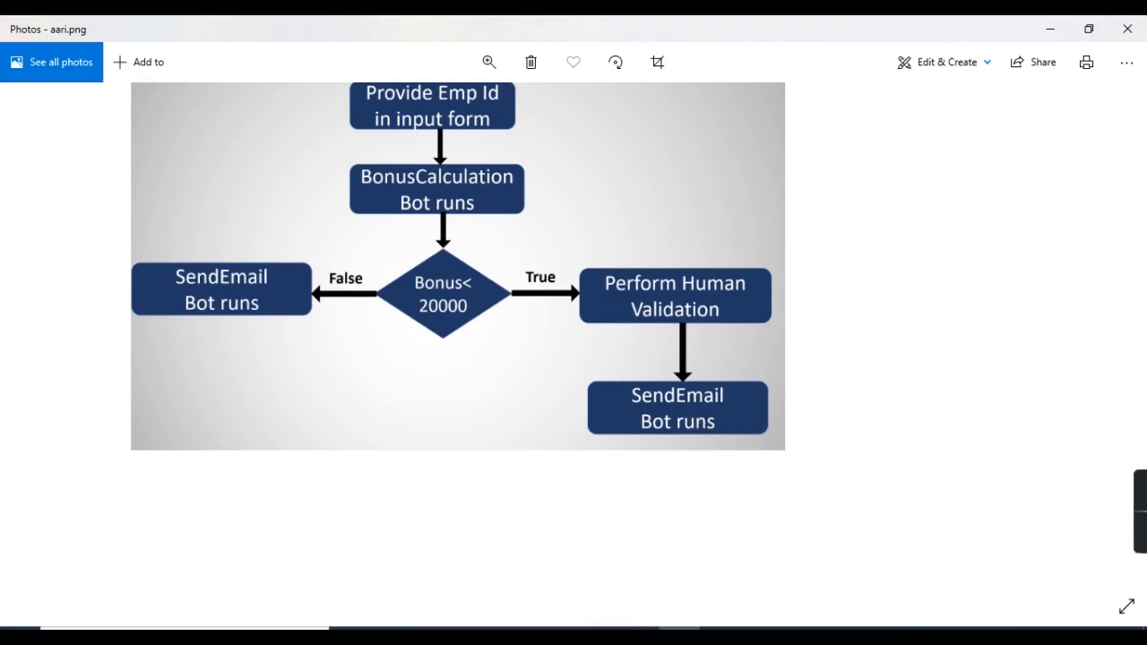
{"action": "left_click", "coordinate": [597, 628]}
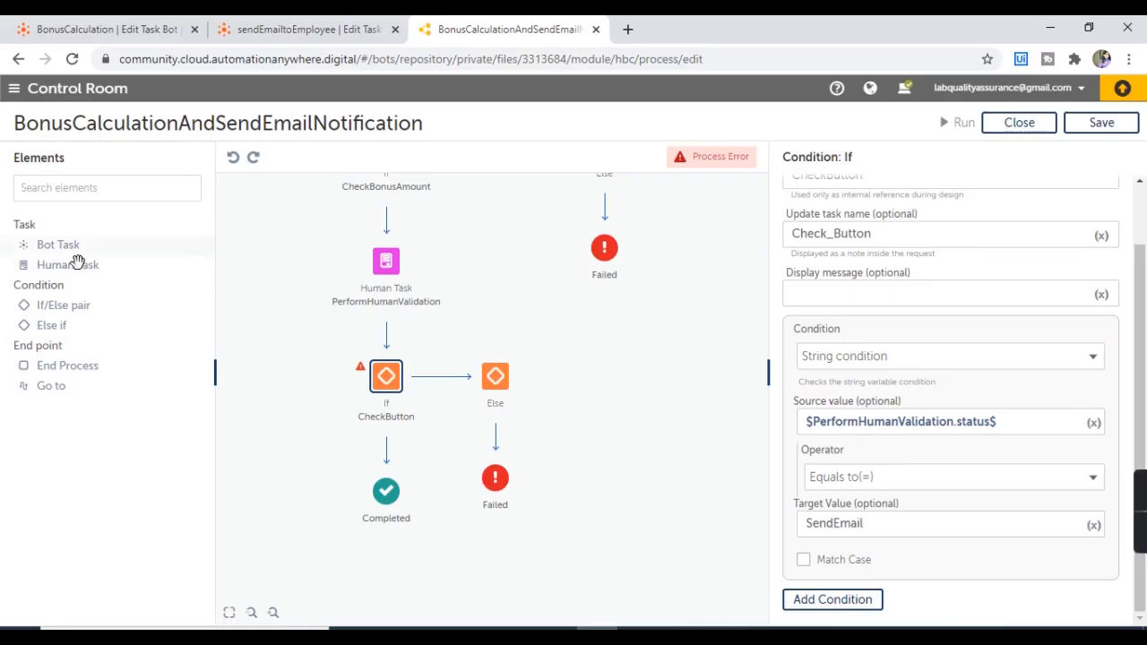
{"action": "left_click_drag", "start_coordinate": [62, 244], "coordinate": [393, 451]}
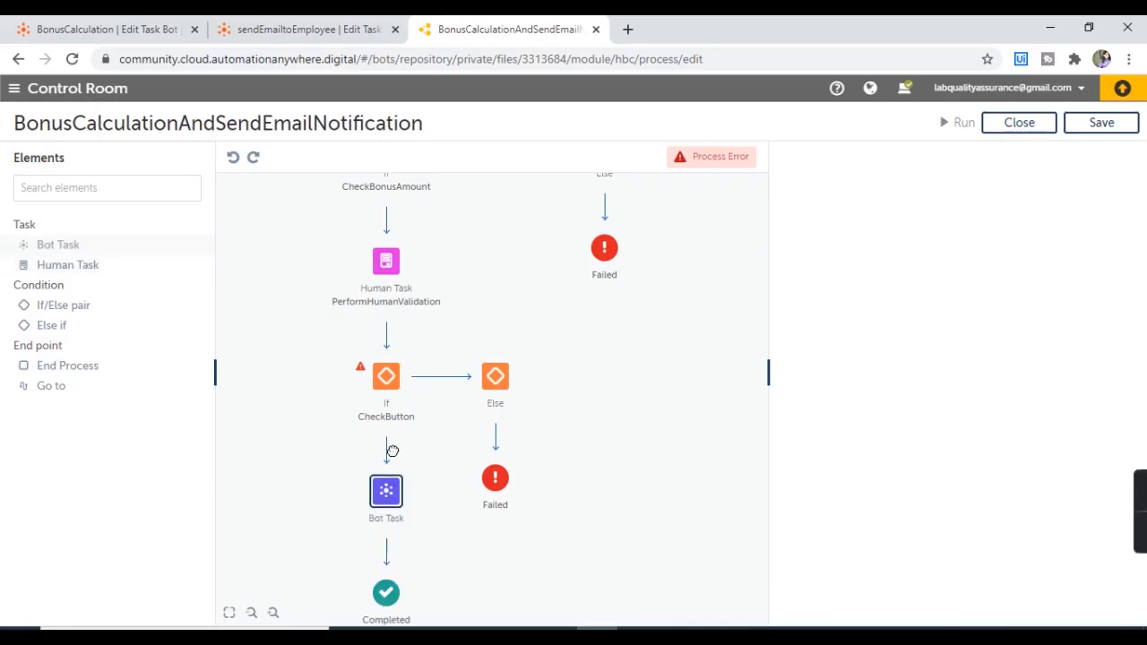
{"action": "left_click", "coordinate": [1098, 123]}
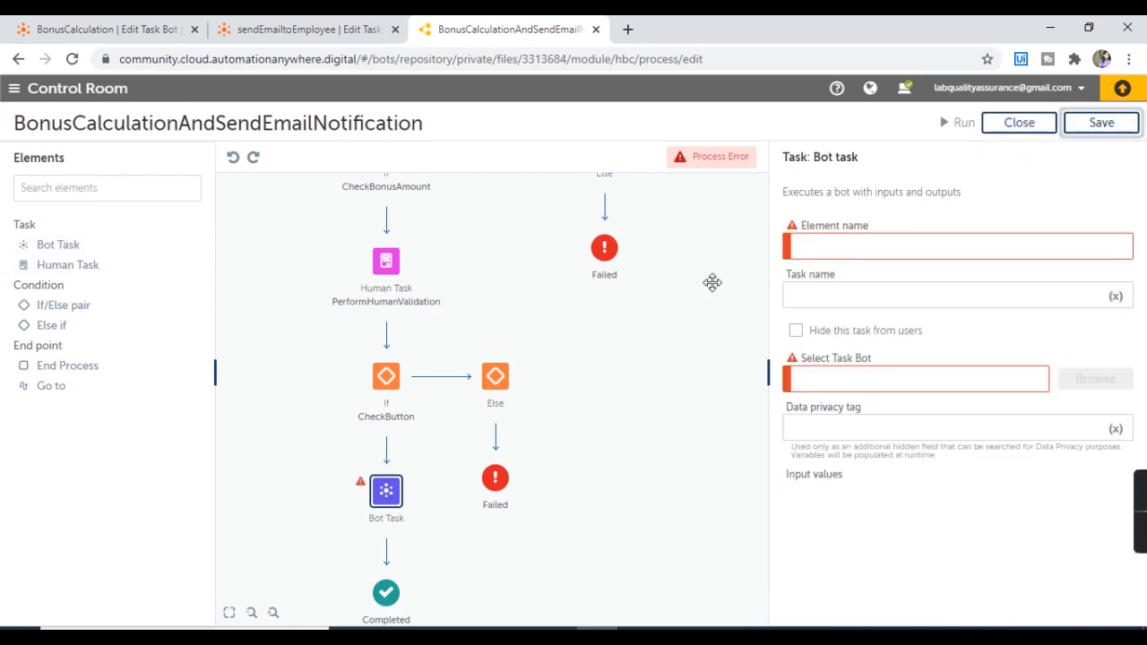
- Set the new bot task's element name to sendEmailToEmployee
{"action": "left_click", "coordinate": [932, 246]}
{"action": "left_click", "coordinate": [932, 247]}
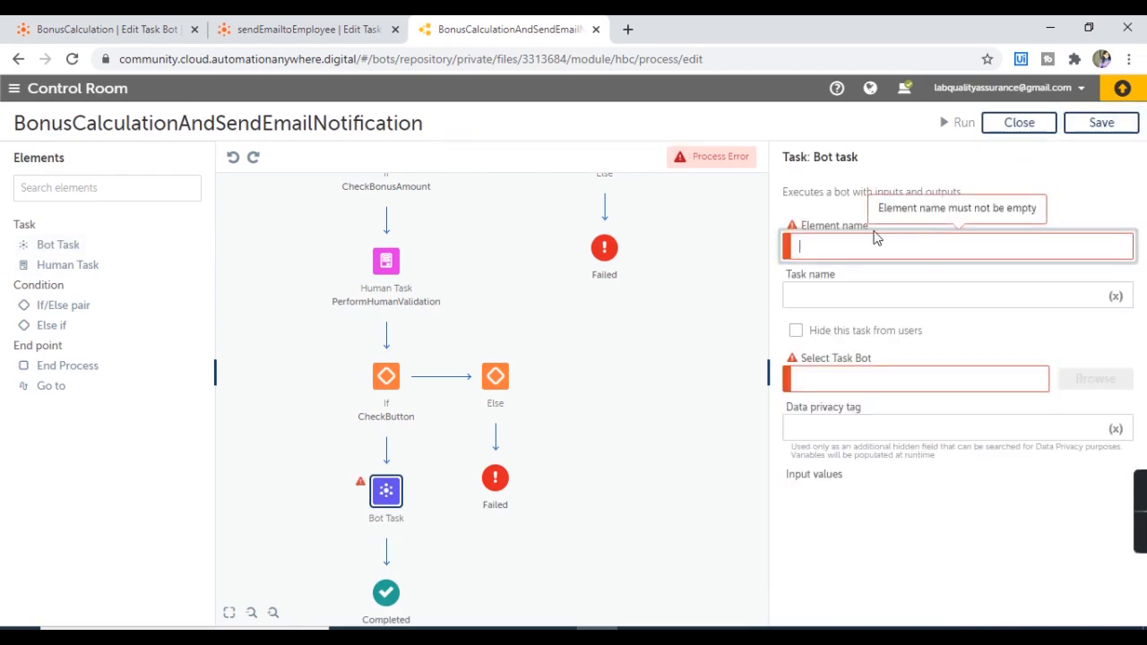
{"action": "type", "text": "send"}
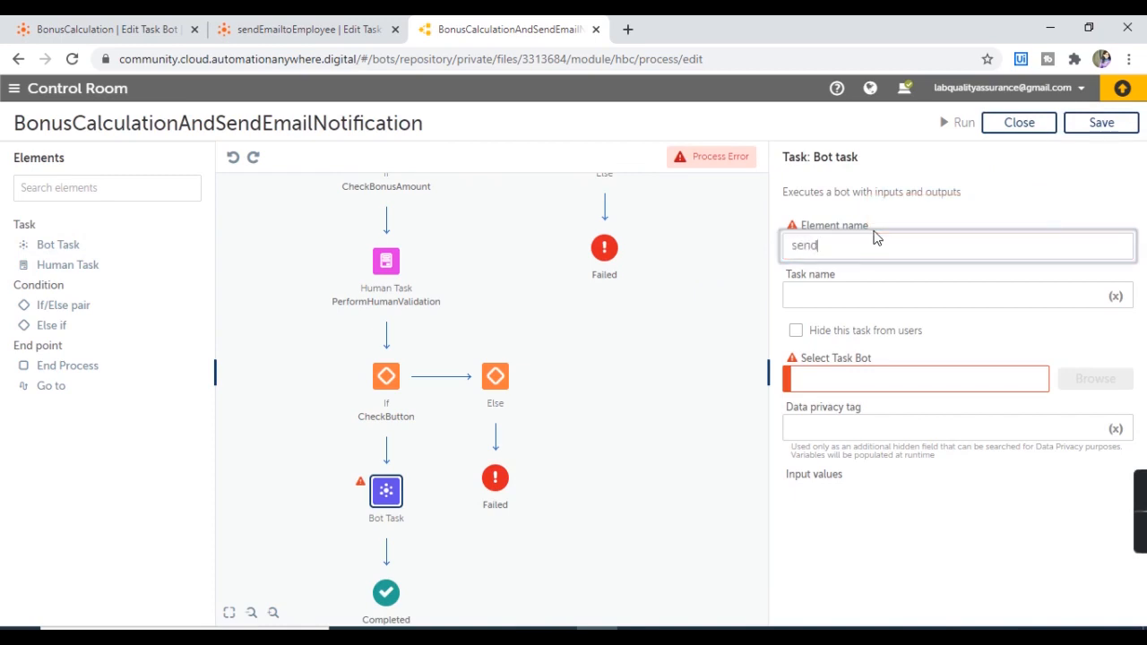
{"action": "left_click", "coordinate": [874, 231]}
{"action": "type", "text": "ndE"}
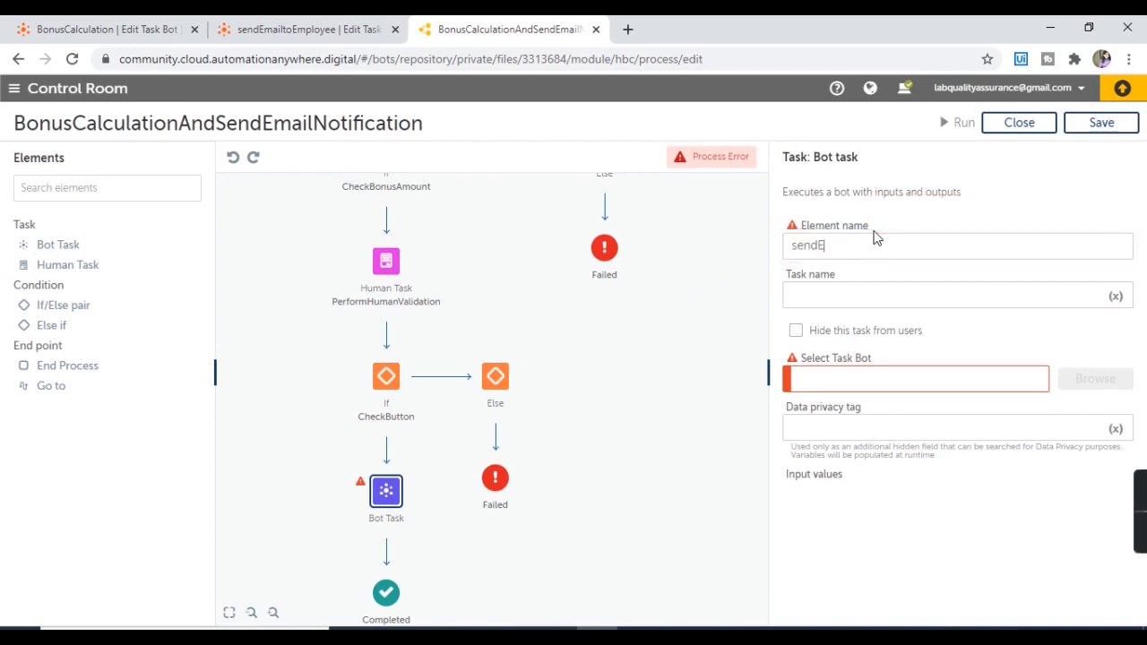
{"action": "type", "text": "mailToEmployee"}
- Set the bot task's task name to send_Email_To_Employee, reusing the element name with underscores between the words
{"action": "left_click_drag", "start_coordinate": [926, 239], "coordinate": [744, 243]}
{"action": "key", "text": "ctrl+c"}
{"action": "left_click", "coordinate": [851, 301]}
{"action": "key", "text": "ctrl+v"}
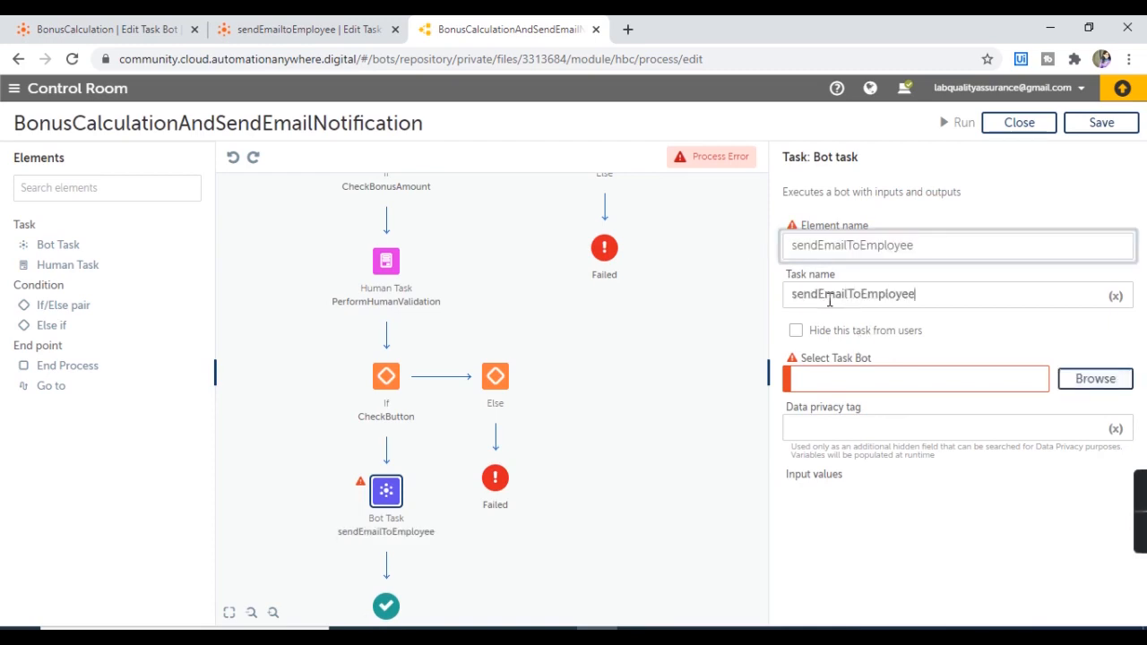
{"action": "left_click", "coordinate": [817, 294]}
{"action": "type", "text": "_"}
{"action": "key", "text": "Right"}
{"action": "key", "text": "Right"}
{"action": "key", "text": "Right"}
{"action": "key", "text": "Right"}
{"action": "key", "text": "Right"}
{"action": "type", "text": "_"}
{"action": "key", "text": "Right"}
{"action": "key", "text": "Right"}
{"action": "type", "text": "_"}
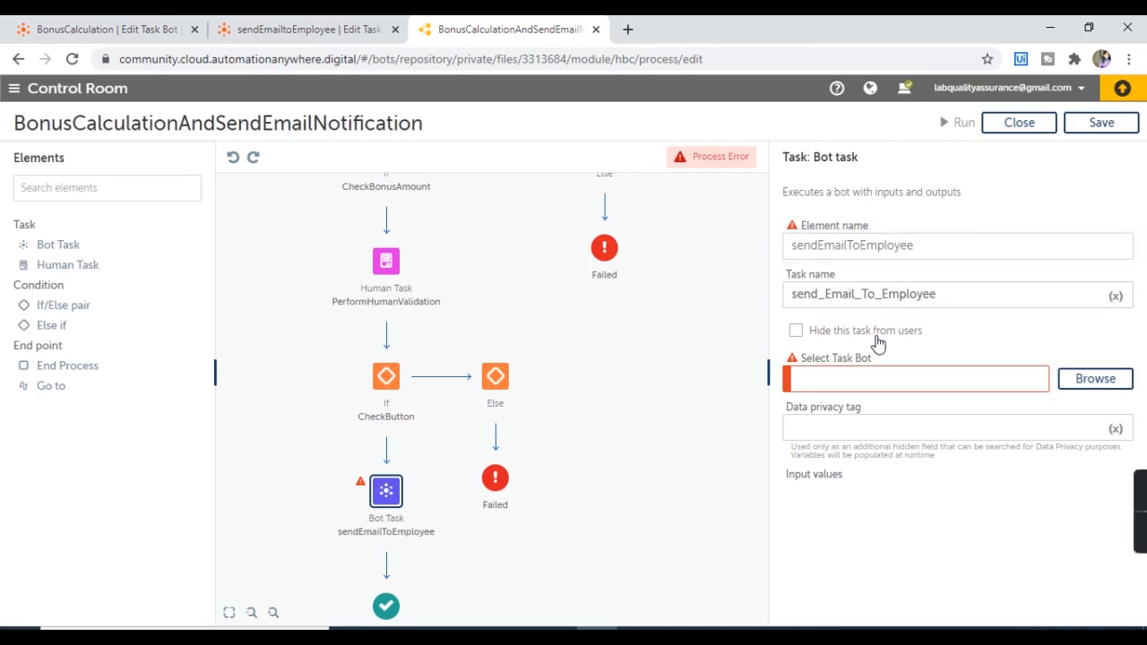
- Check the bot's name in its editor and assign sendEmailtoEmployee from the AARIDemo folder as the bot task's Task Bot
{"action": "left_click", "coordinate": [864, 373]}
{"action": "left_click", "coordinate": [273, 25]}
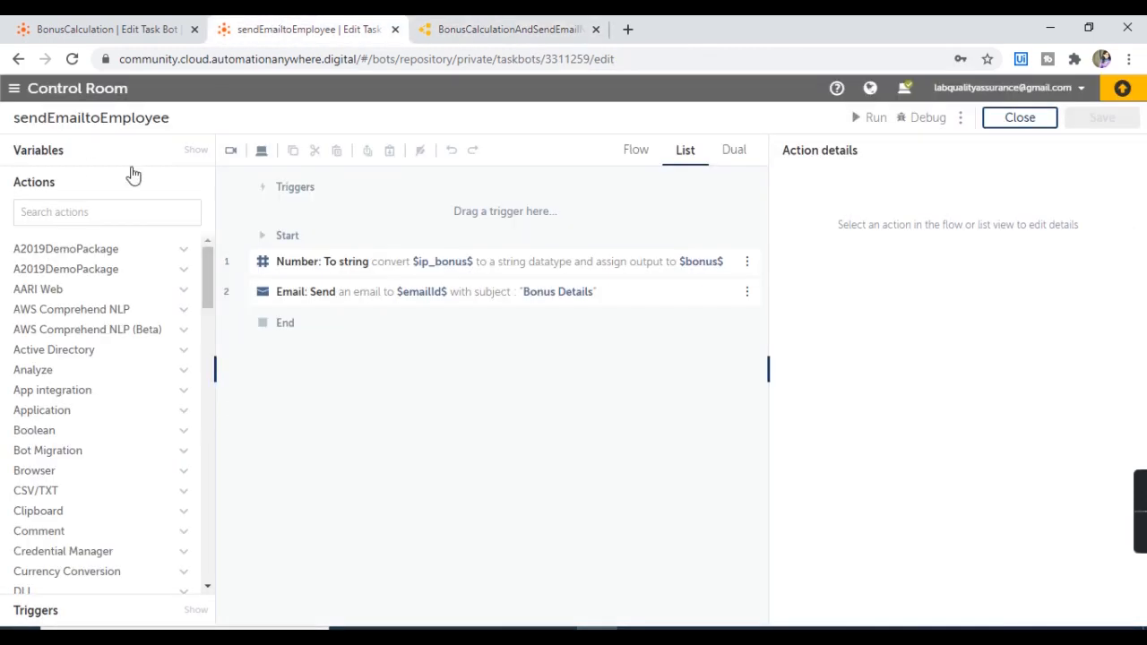
{"action": "left_click", "coordinate": [501, 28]}
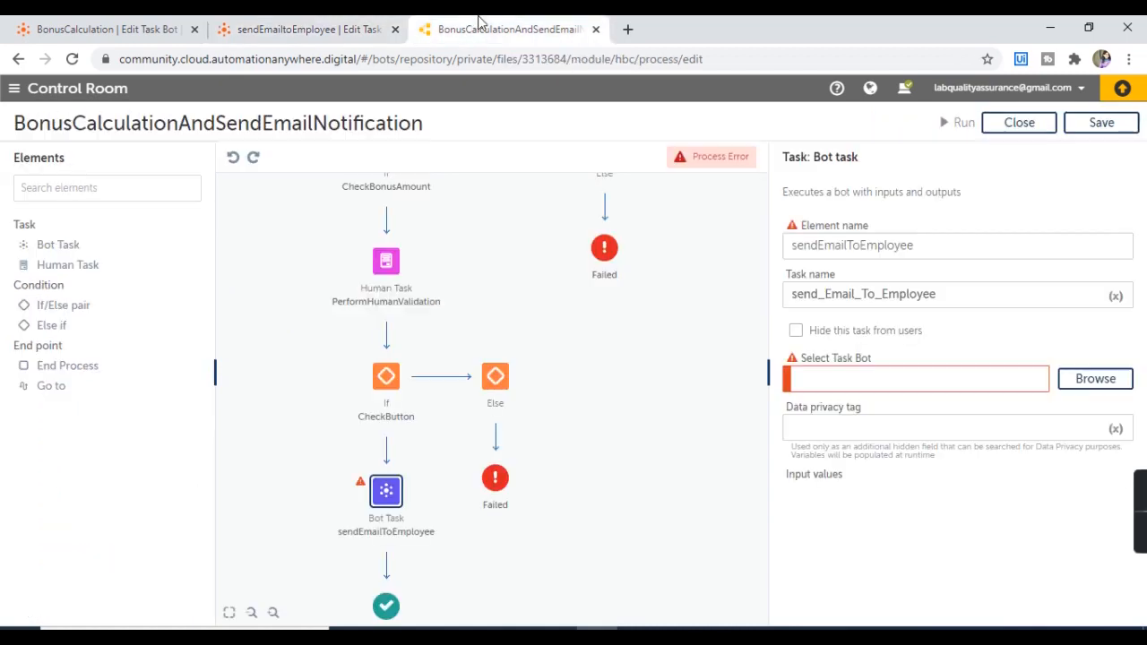
{"action": "left_click", "coordinate": [1095, 379]}
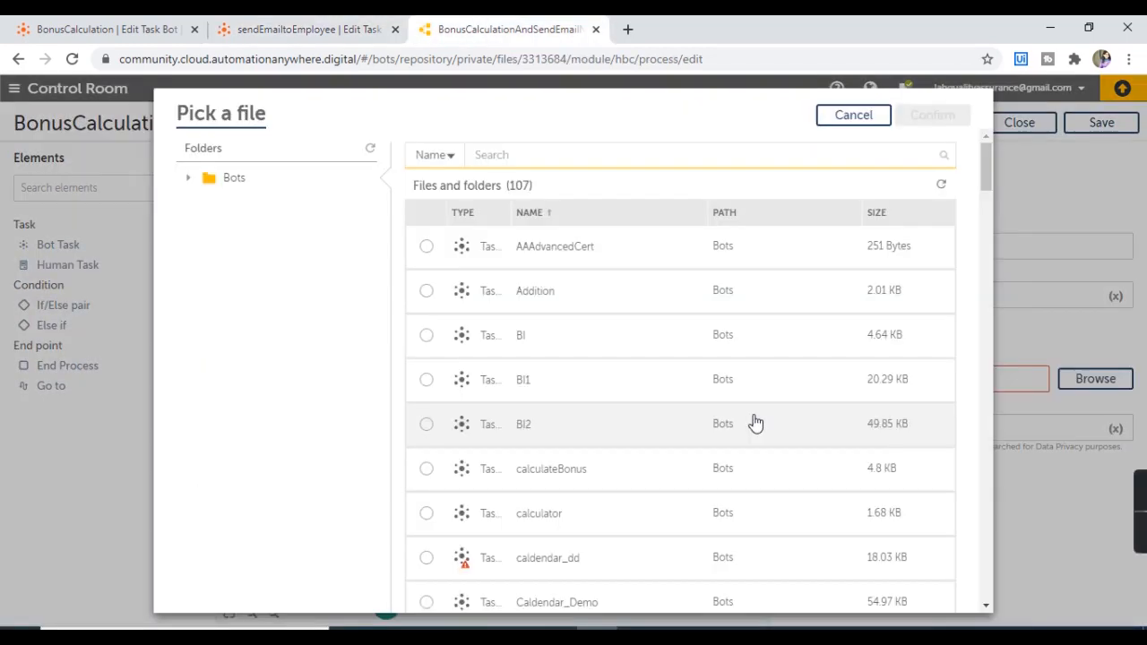
{"action": "left_click", "coordinate": [193, 180]}
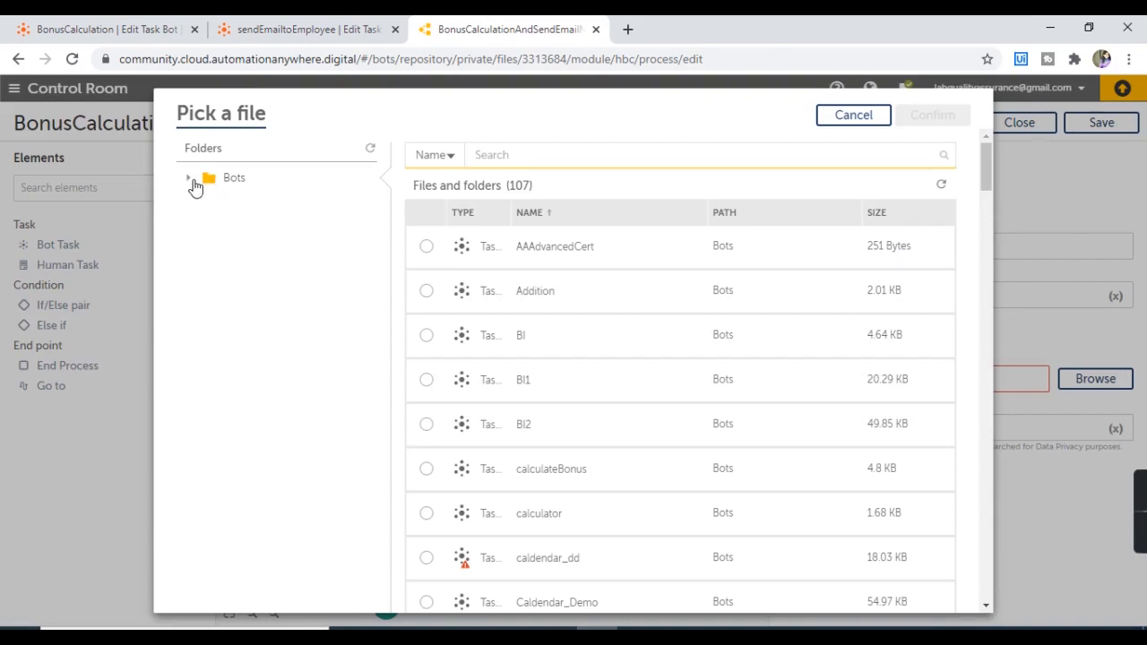
{"action": "left_click", "coordinate": [244, 208]}
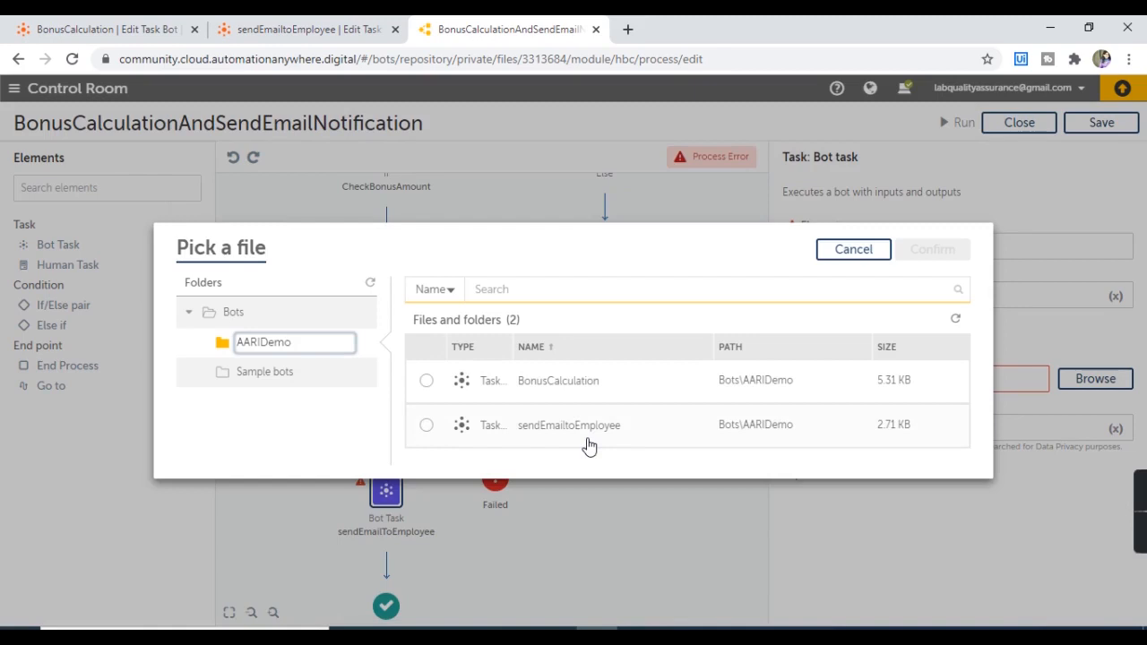
{"action": "left_click", "coordinate": [587, 439]}
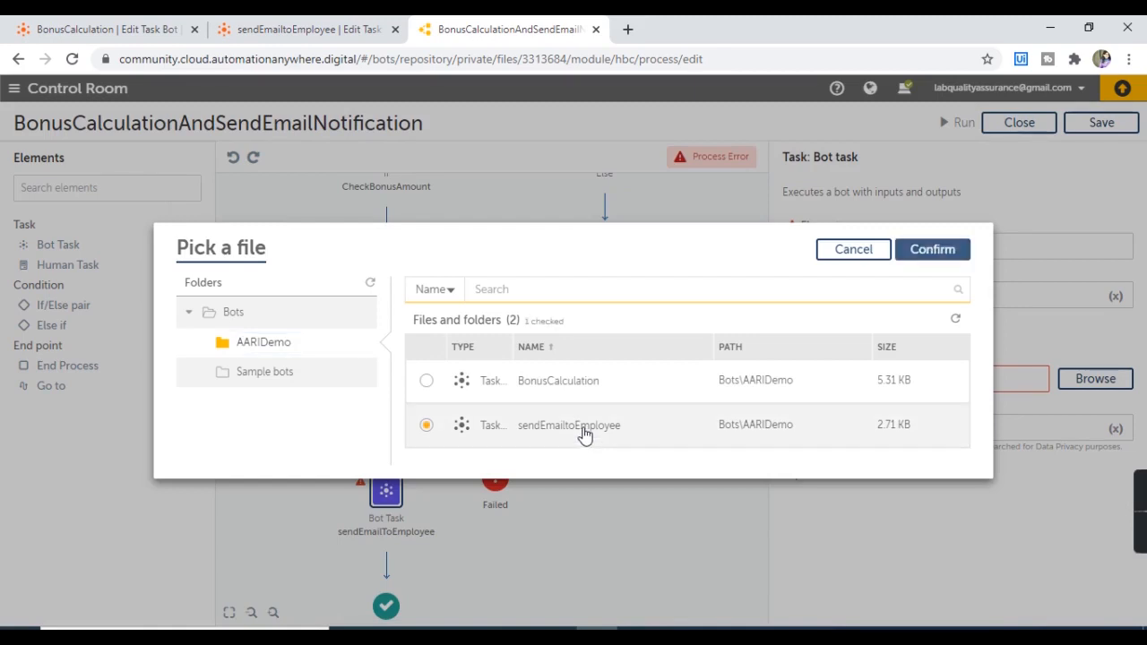
{"action": "left_click", "coordinate": [933, 250]}
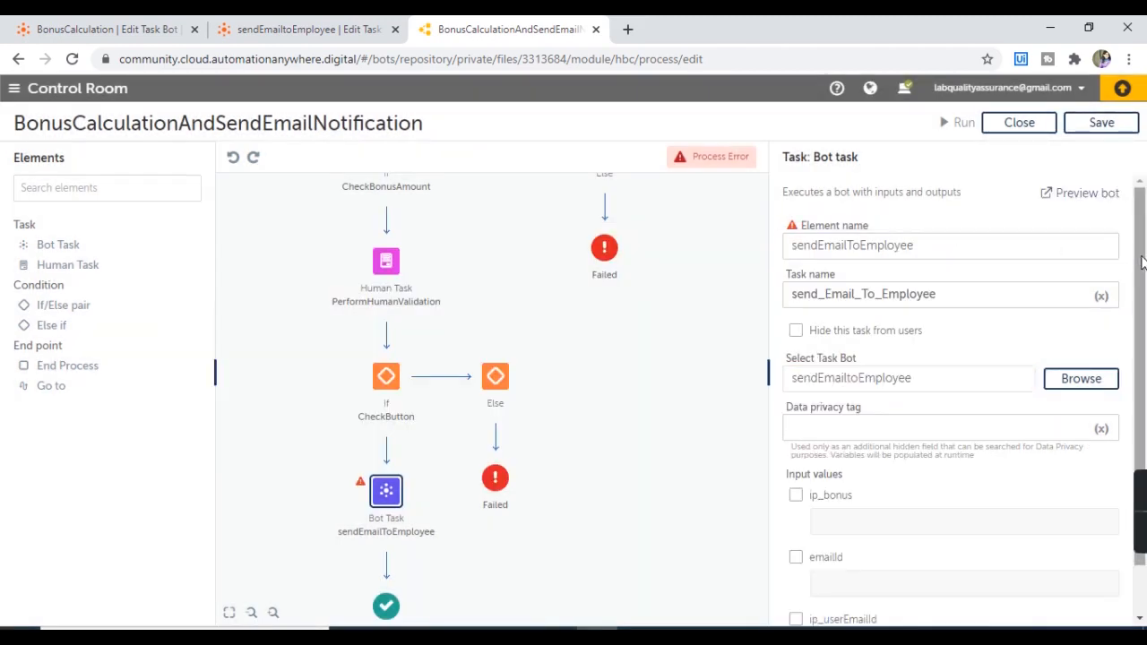
- Check the variables in the sendEmailtoEmployee bot and enable the ip_bonus input value for the process's email bot task
{"action": "scroll", "coordinate": [1142, 260], "scroll_direction": "down", "scroll_amount": 2}
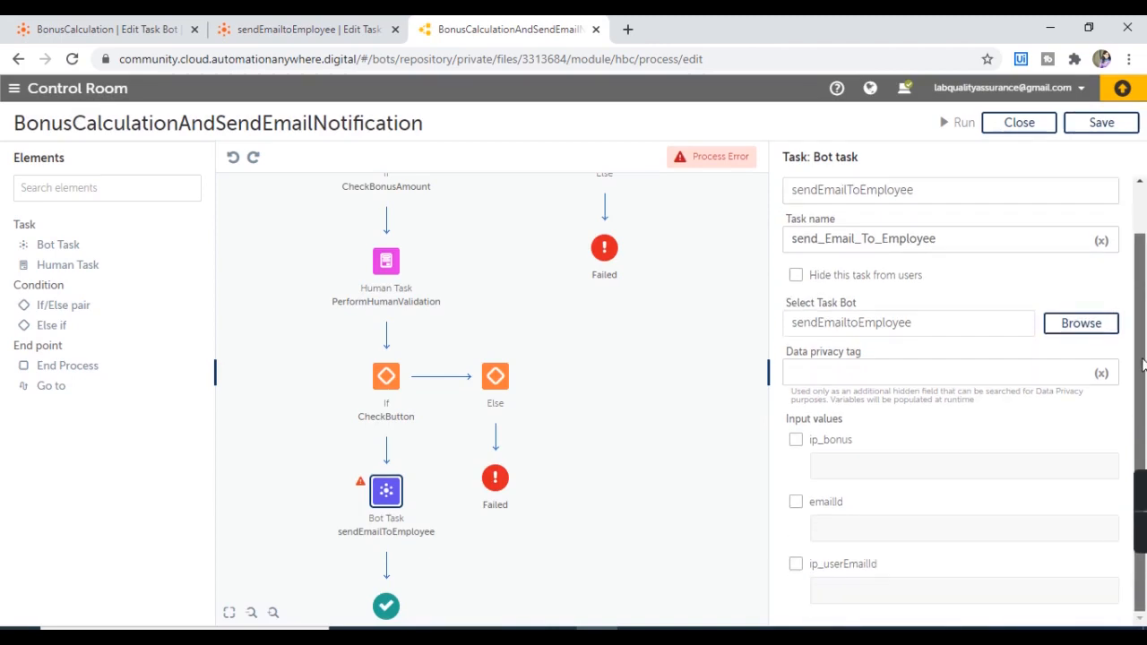
{"action": "left_click", "coordinate": [277, 22]}
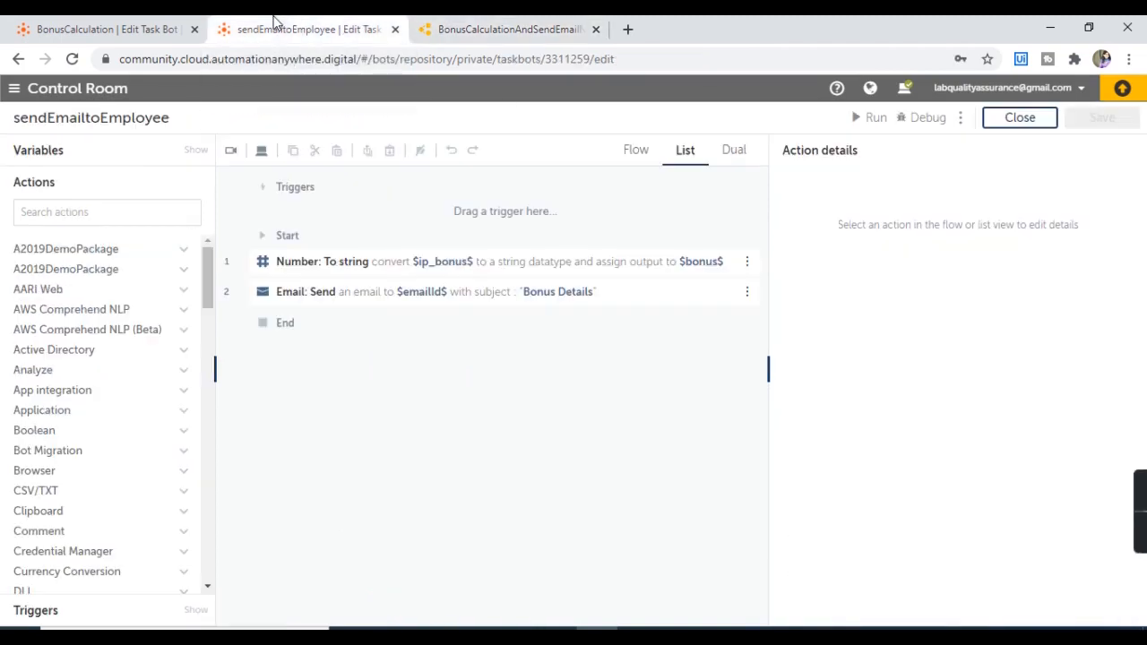
{"action": "left_click", "coordinate": [110, 153]}
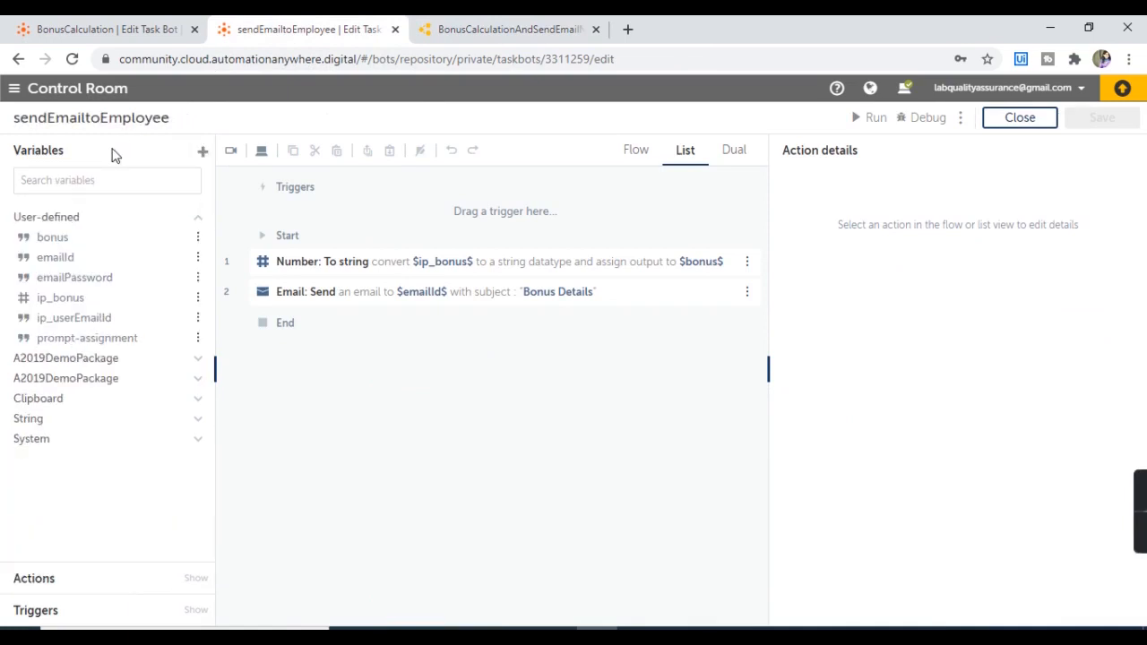
{"action": "left_click", "coordinate": [547, 29]}
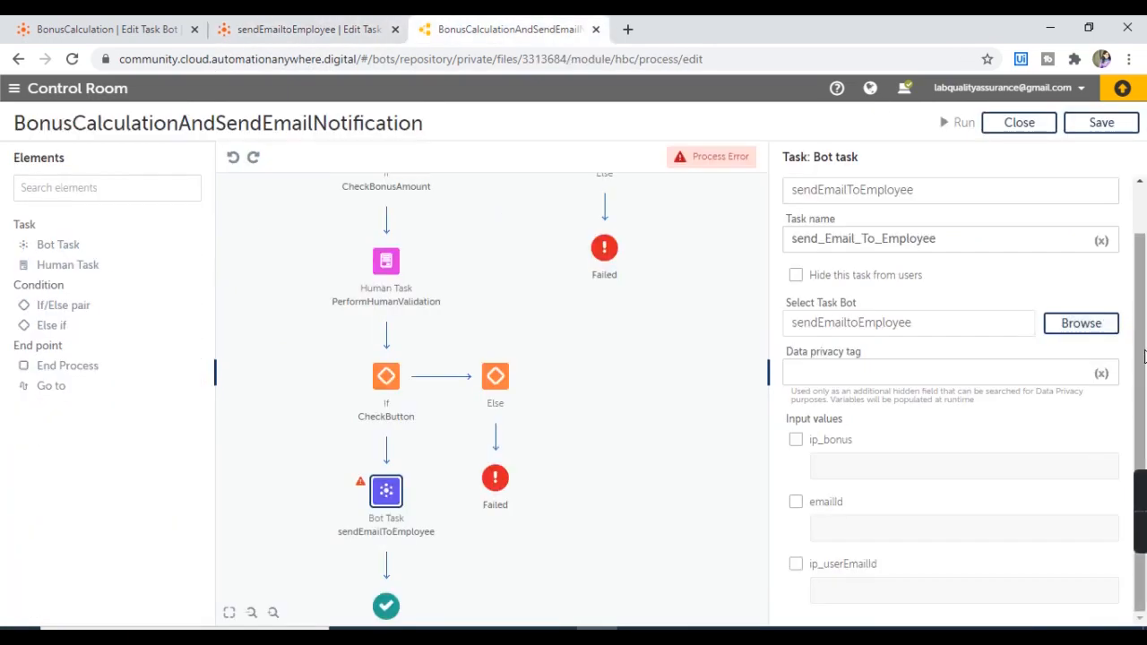
{"action": "left_click", "coordinate": [796, 439]}
{"action": "scroll", "coordinate": [792, 437], "scroll_direction": "up", "scroll_amount": 1}
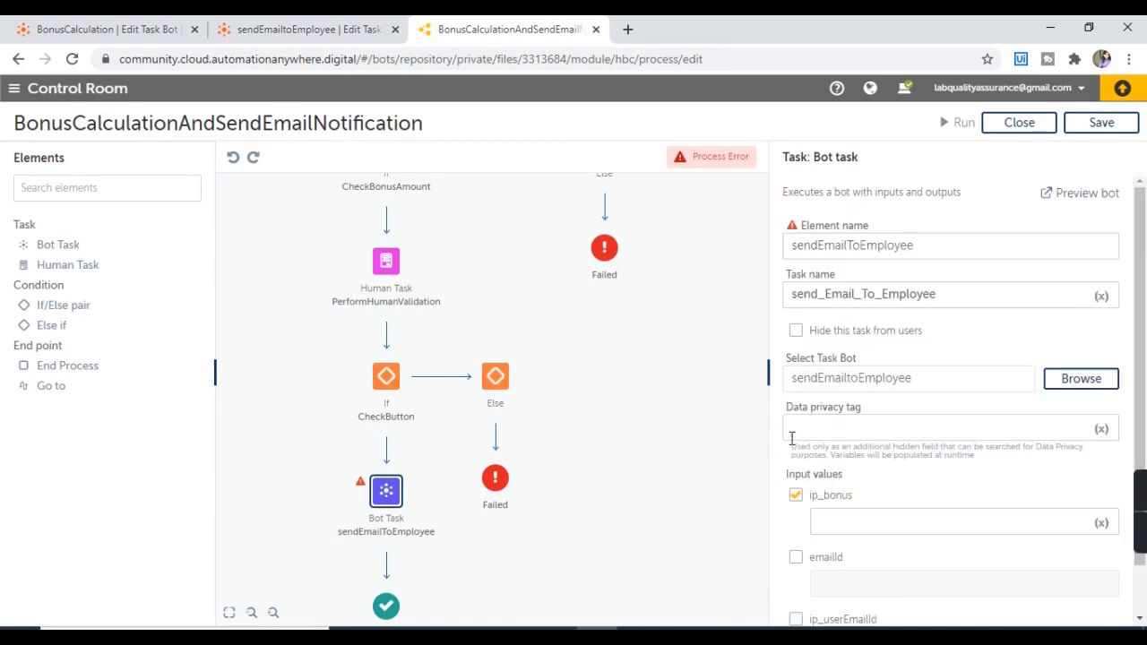
{"action": "scroll", "coordinate": [1145, 293], "scroll_direction": "down", "scroll_amount": 1}
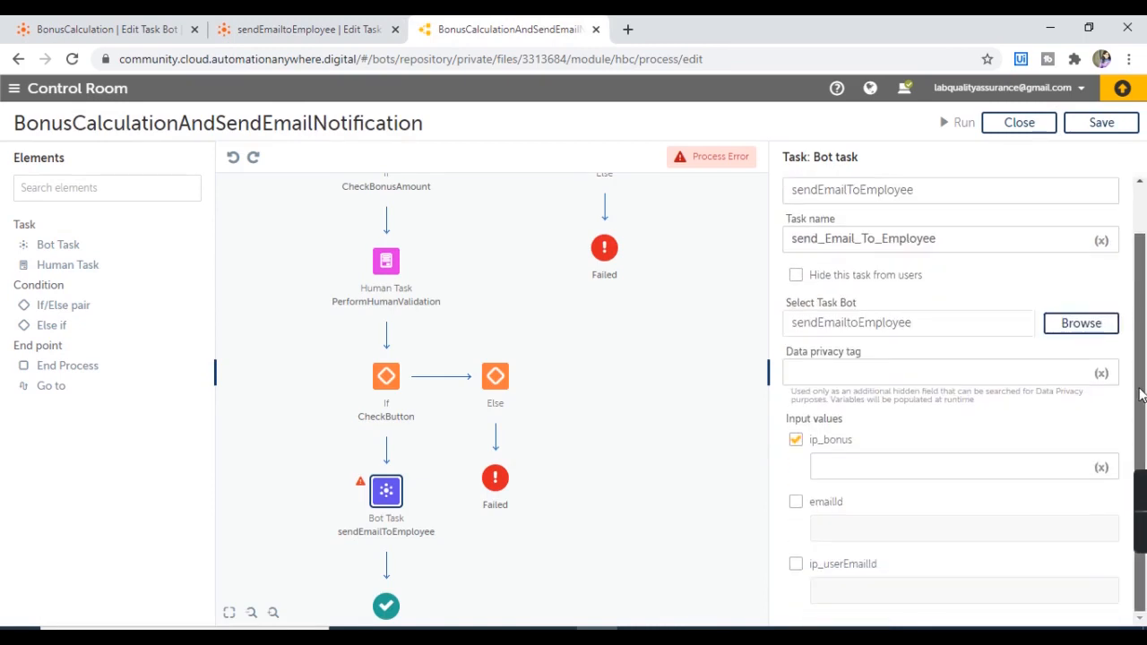
{"action": "left_click", "coordinate": [899, 463]}
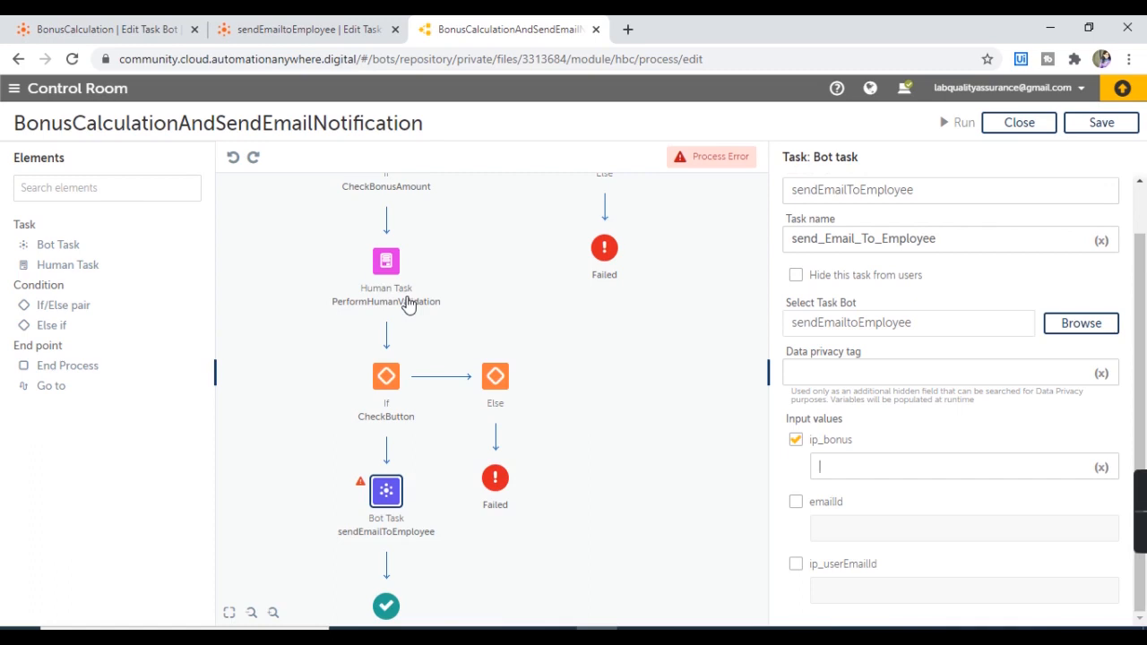
- Assign the PerformHumanValidation task's Input variable Bonus[Number3]-NUMBER to the ip_bonus input value
{"action": "scroll", "coordinate": [1140, 358], "scroll_direction": "up", "scroll_amount": 1}
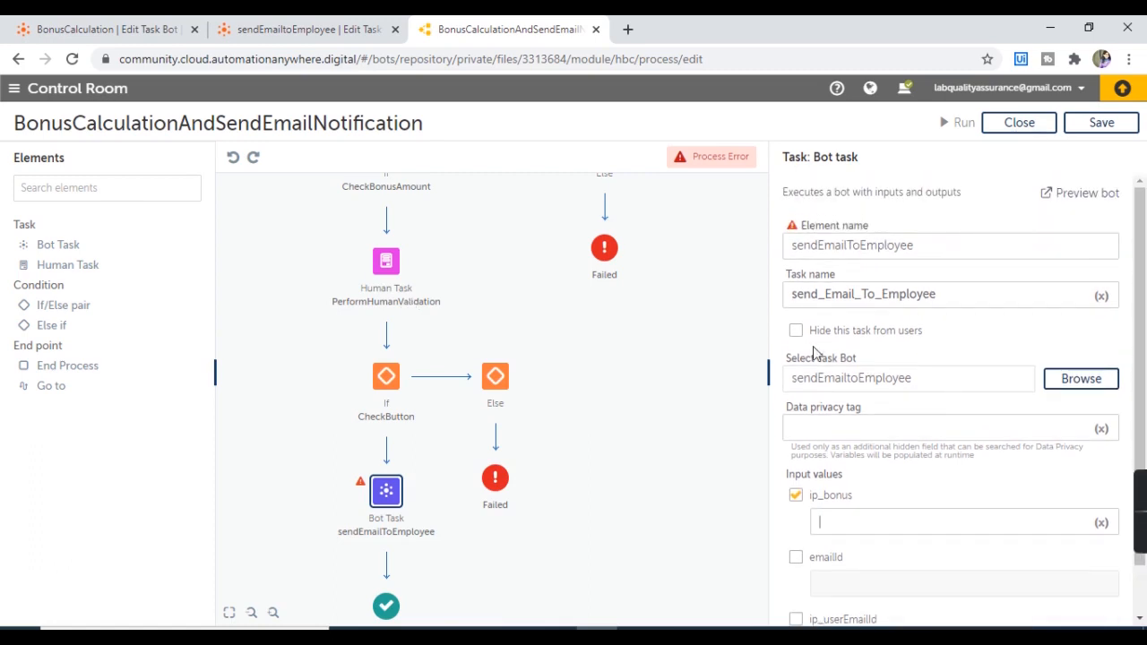
{"action": "left_click_drag", "start_coordinate": [663, 391], "coordinate": [666, 553]}
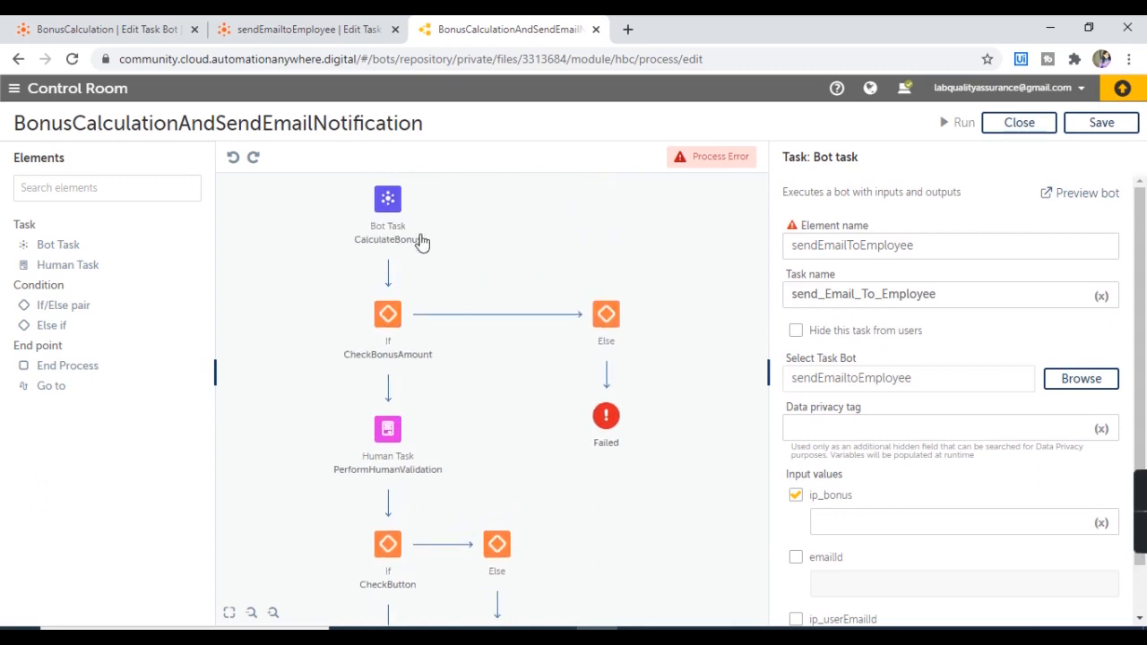
{"action": "left_click_drag", "start_coordinate": [675, 518], "coordinate": [673, 371]}
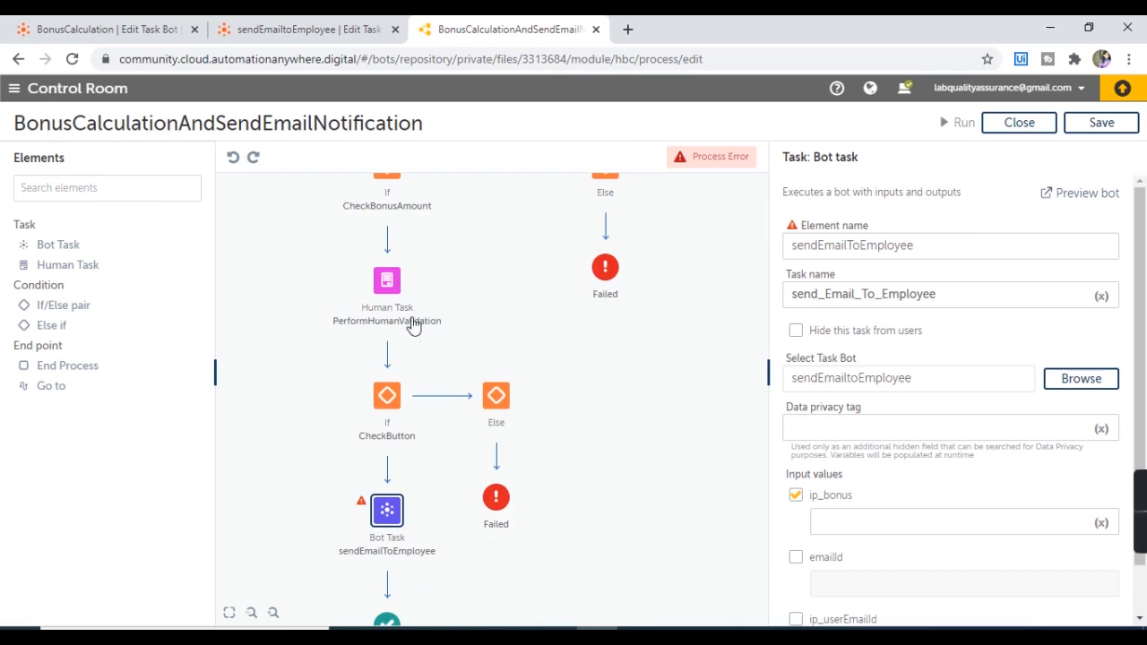
{"action": "key", "text": "F2"}
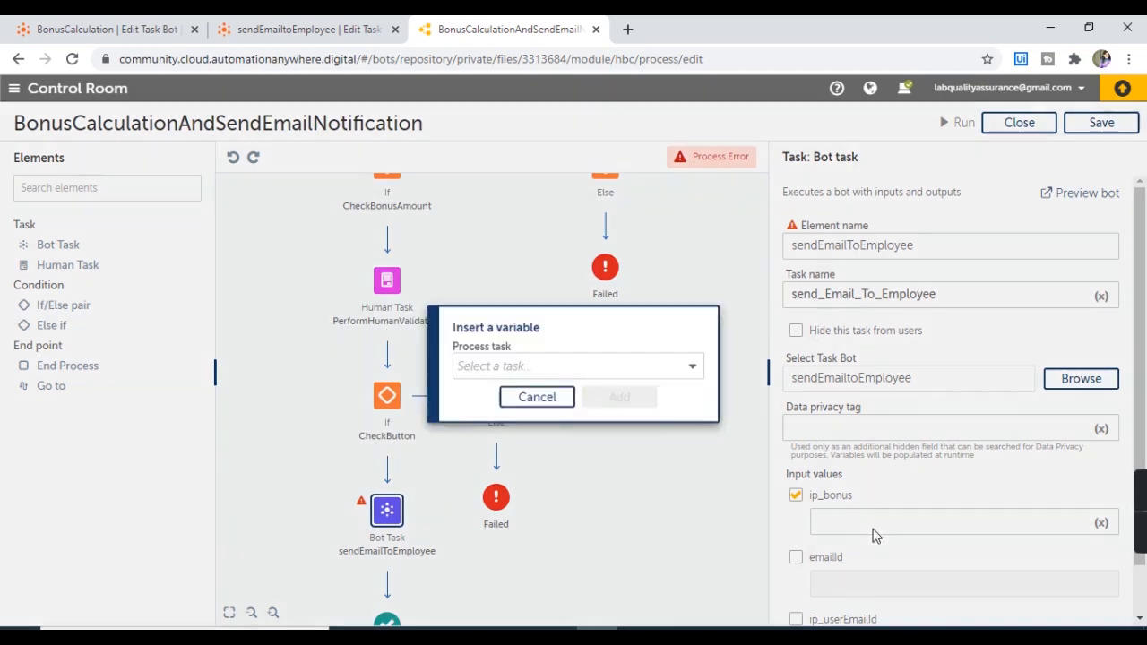
{"action": "left_click", "coordinate": [557, 367]}
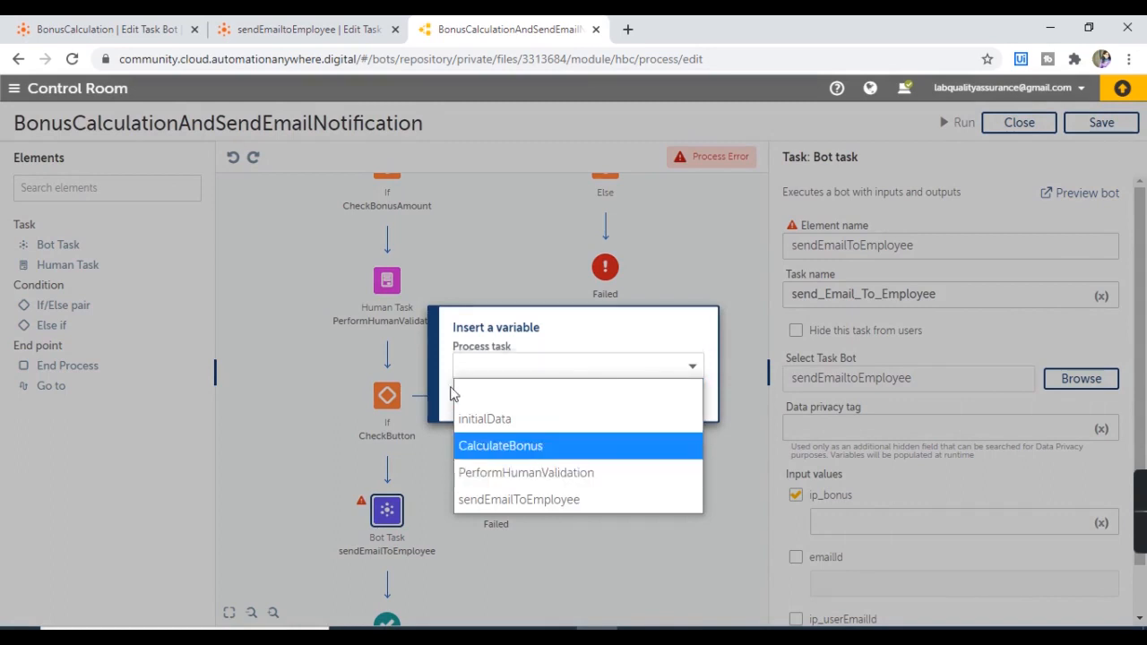
{"action": "left_click", "coordinate": [526, 472]}
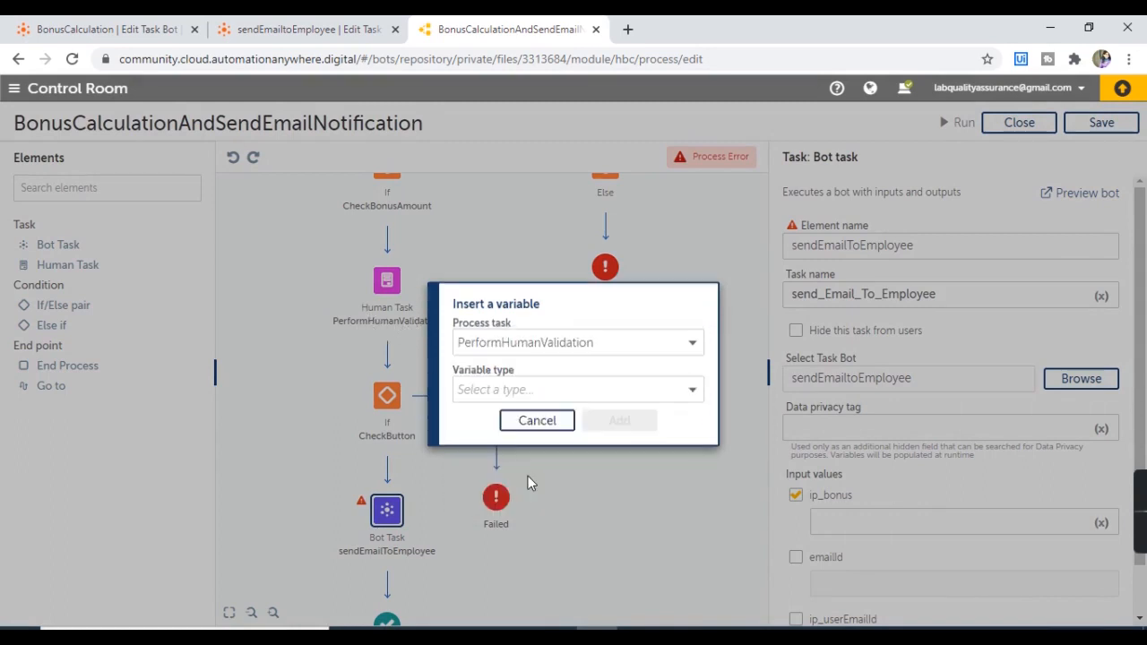
{"action": "left_click", "coordinate": [540, 394]}
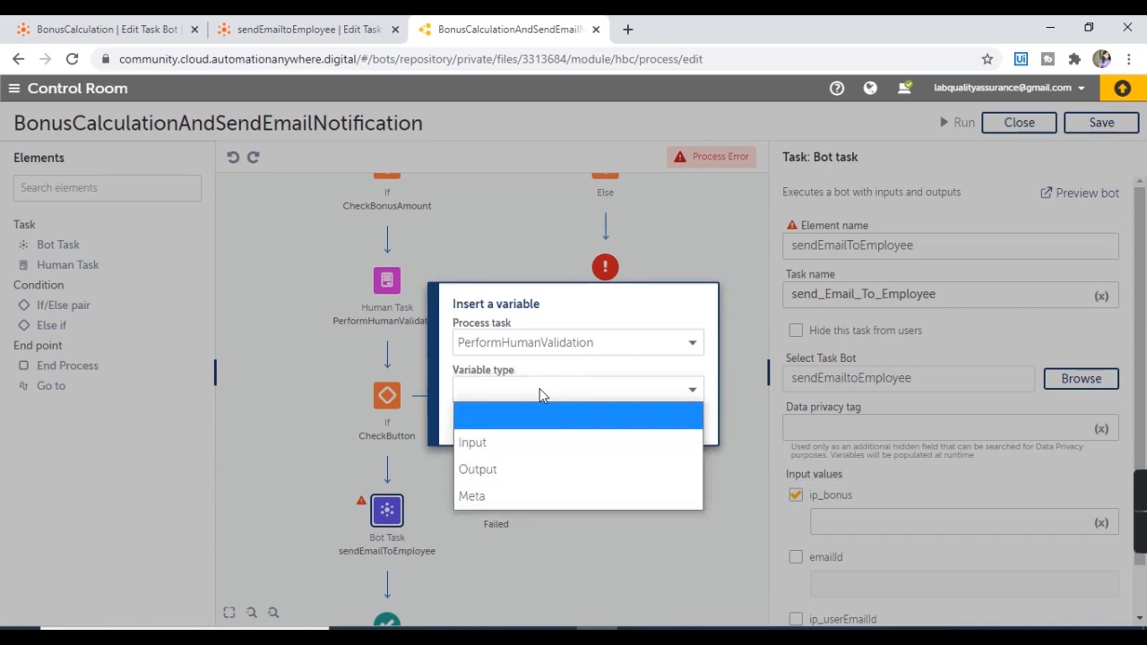
{"action": "left_click", "coordinate": [486, 443]}
{"action": "left_click", "coordinate": [537, 417]}
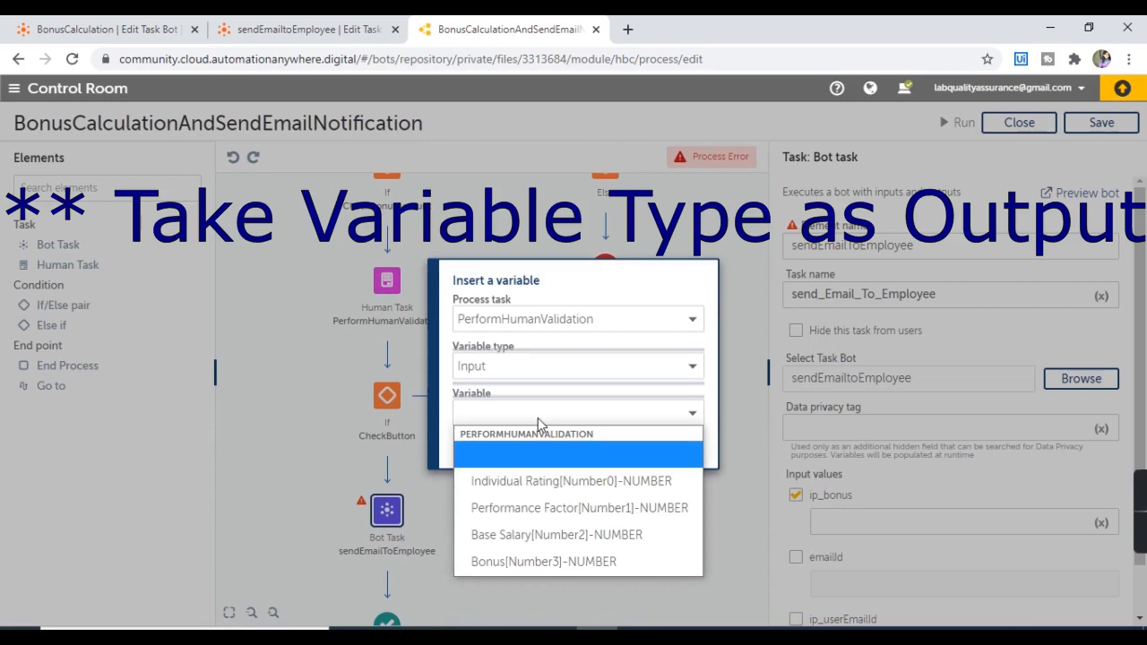
{"action": "left_click", "coordinate": [531, 564]}
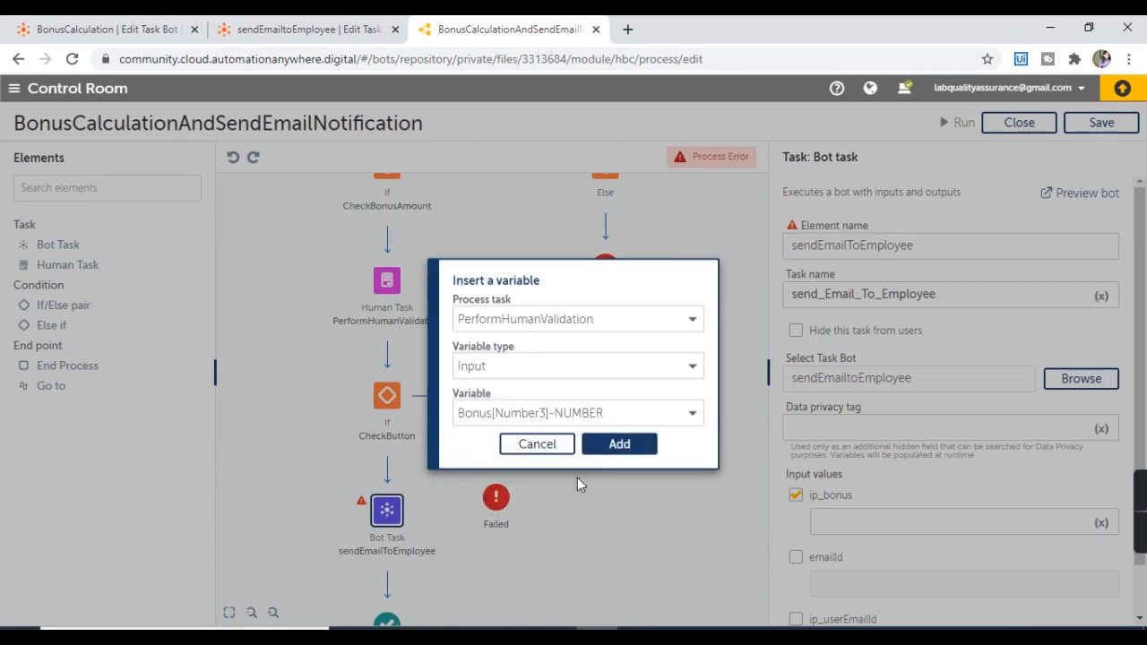
{"action": "left_click", "coordinate": [619, 443]}
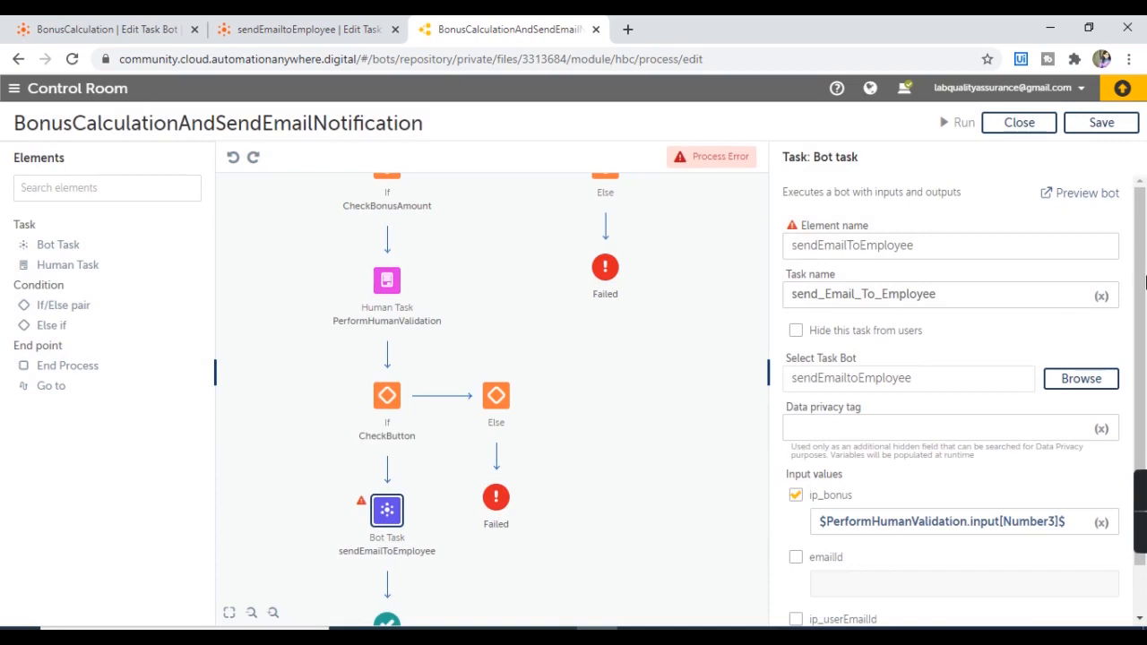
- In the sendEmailtoEmployee bot, turn off Use as input for the emailId variable, consulting bonusCalculation.xlsx, and apply the change
{"action": "scroll", "coordinate": [985, 448], "scroll_direction": "down", "scroll_amount": 1}
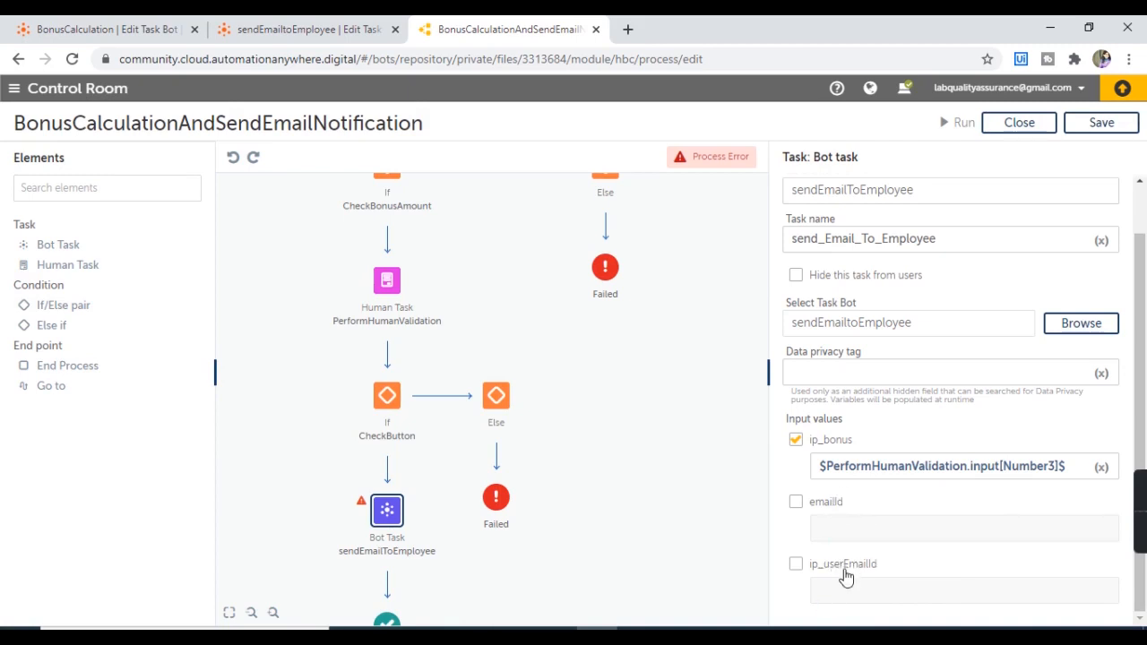
{"action": "left_click", "coordinate": [298, 29]}
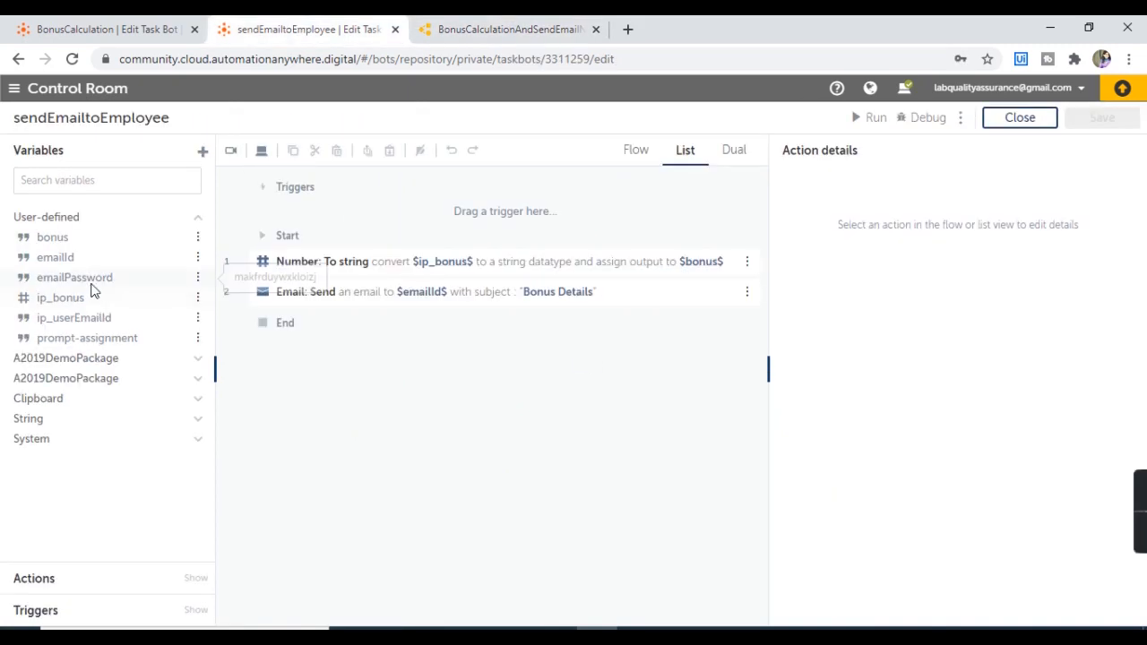
{"action": "mouse_move", "coordinate": [103, 265]}
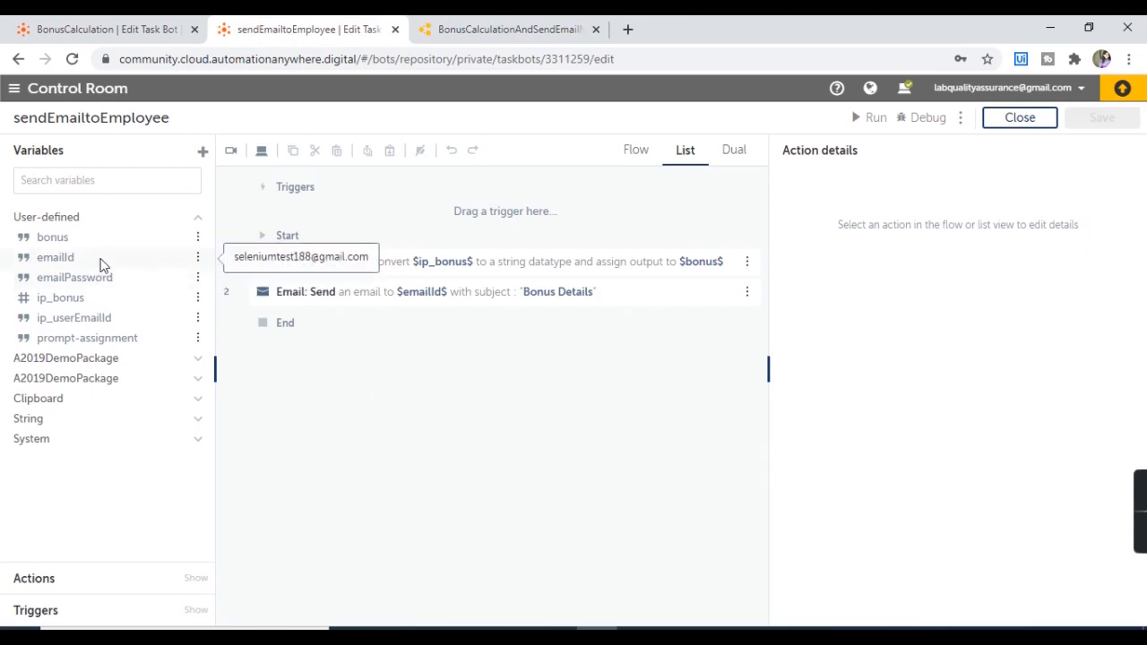
{"action": "left_click", "coordinate": [103, 261]}
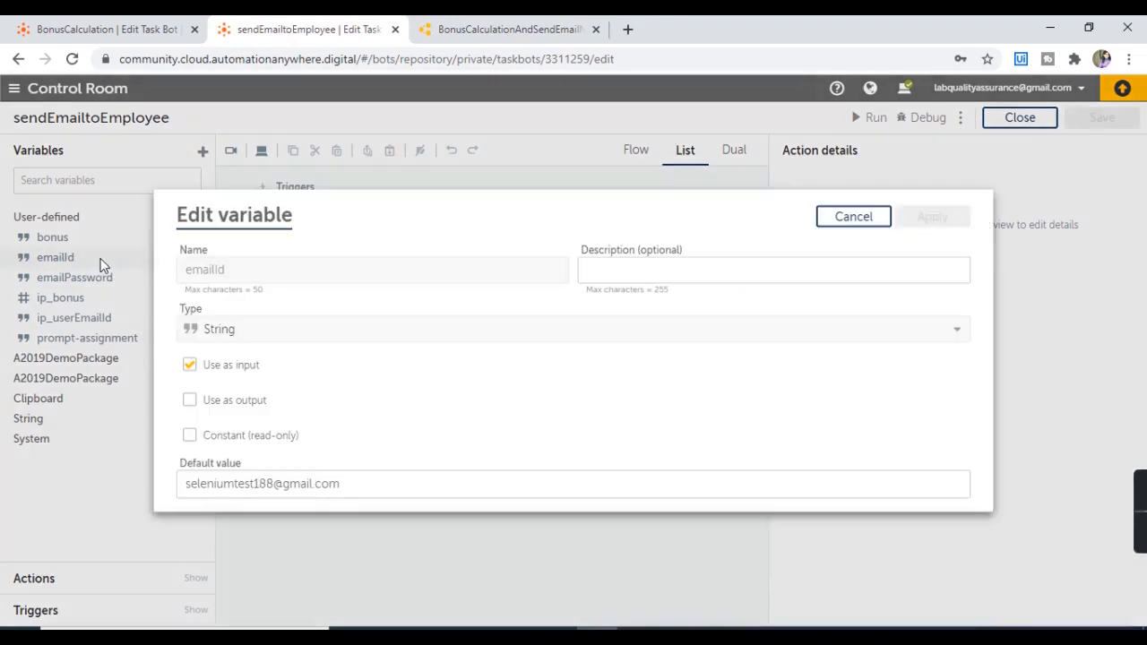
{"action": "left_click", "coordinate": [189, 366]}
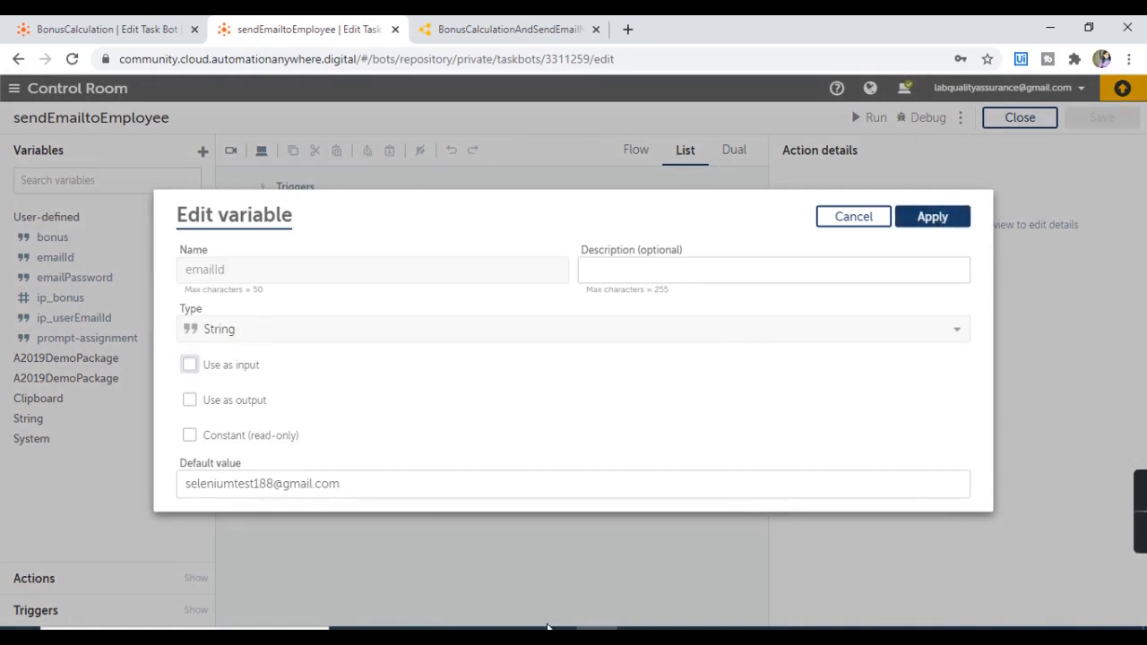
{"action": "left_click", "coordinate": [638, 636]}
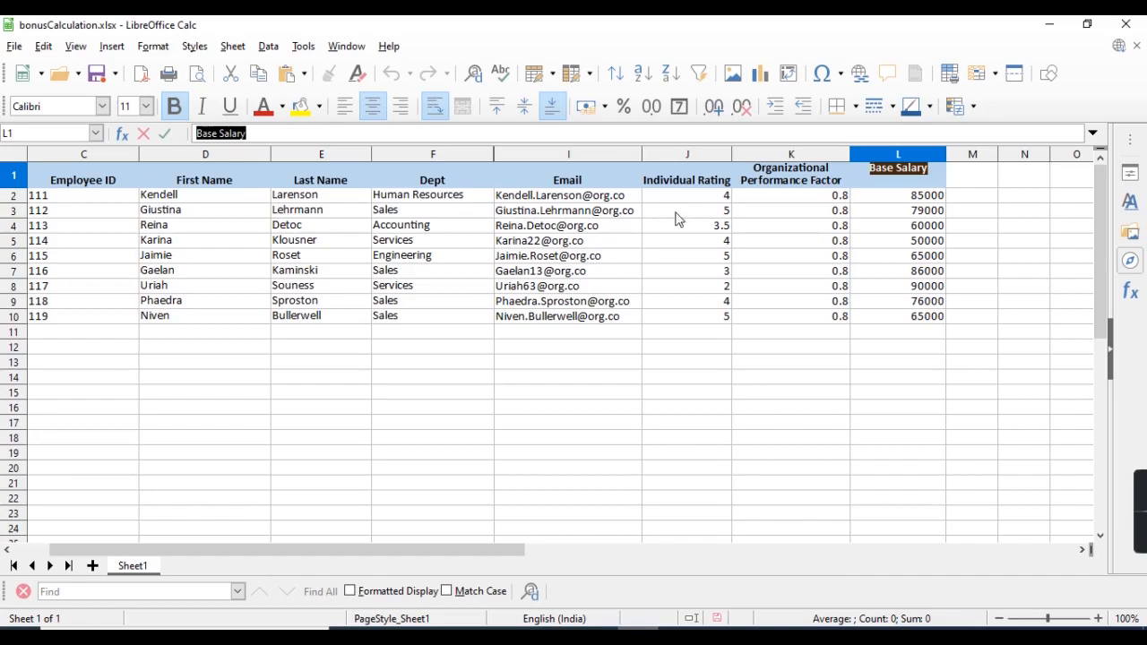
{"action": "left_click", "coordinate": [612, 609]}
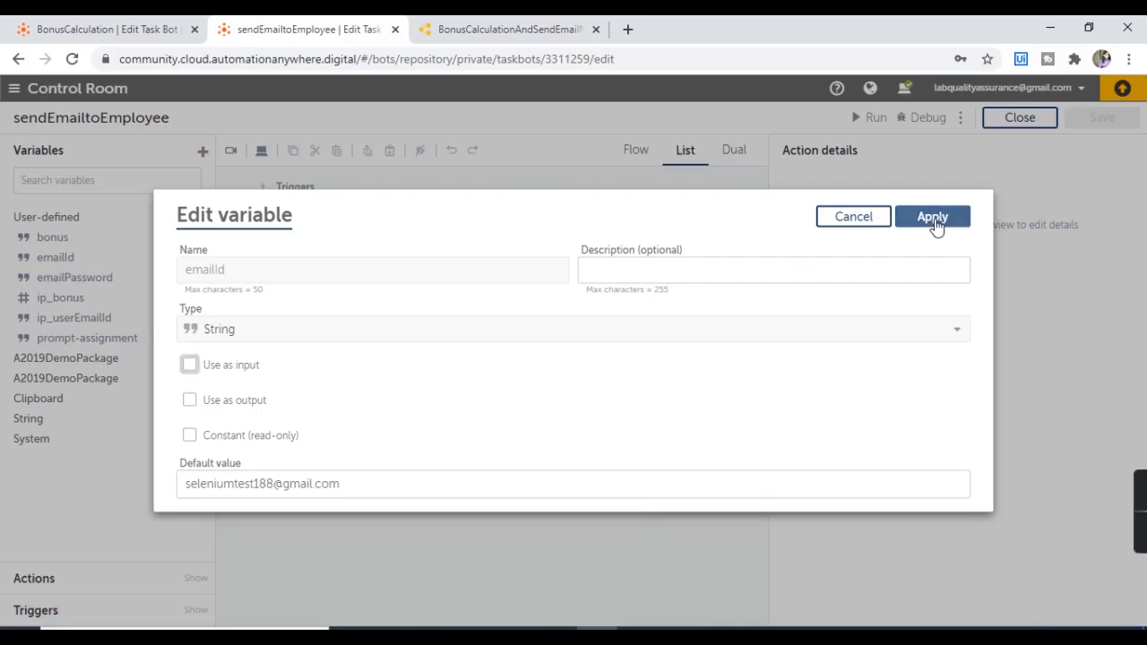
{"action": "left_click", "coordinate": [932, 218]}
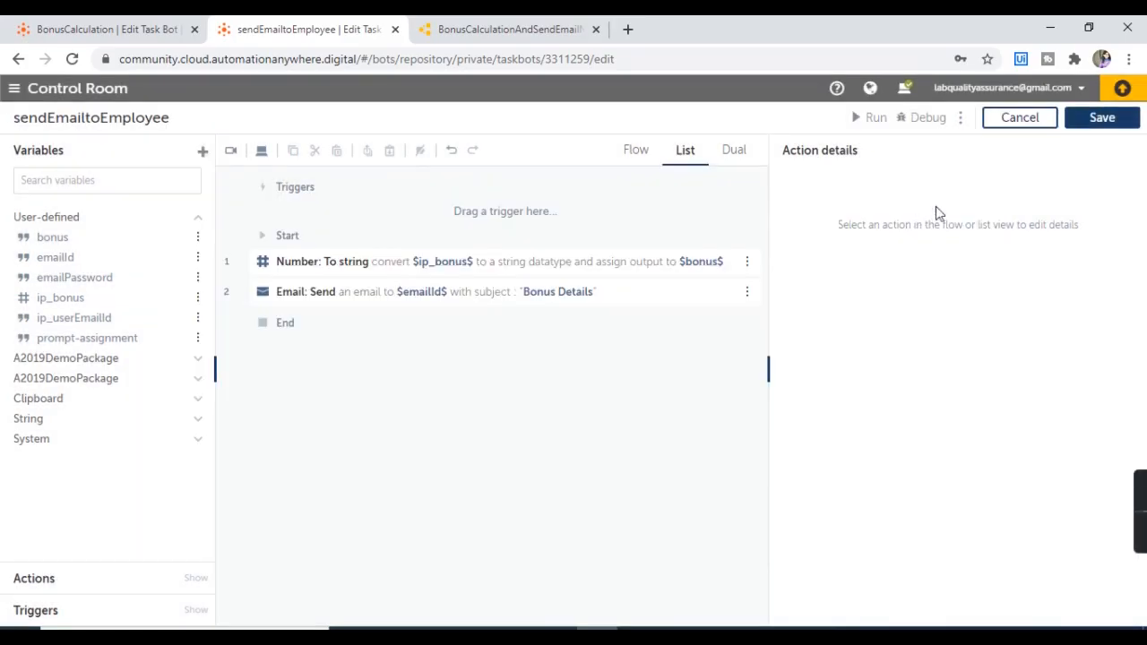
- Save the edited sendEmailtoEmployee bot
{"action": "left_click", "coordinate": [499, 25]}
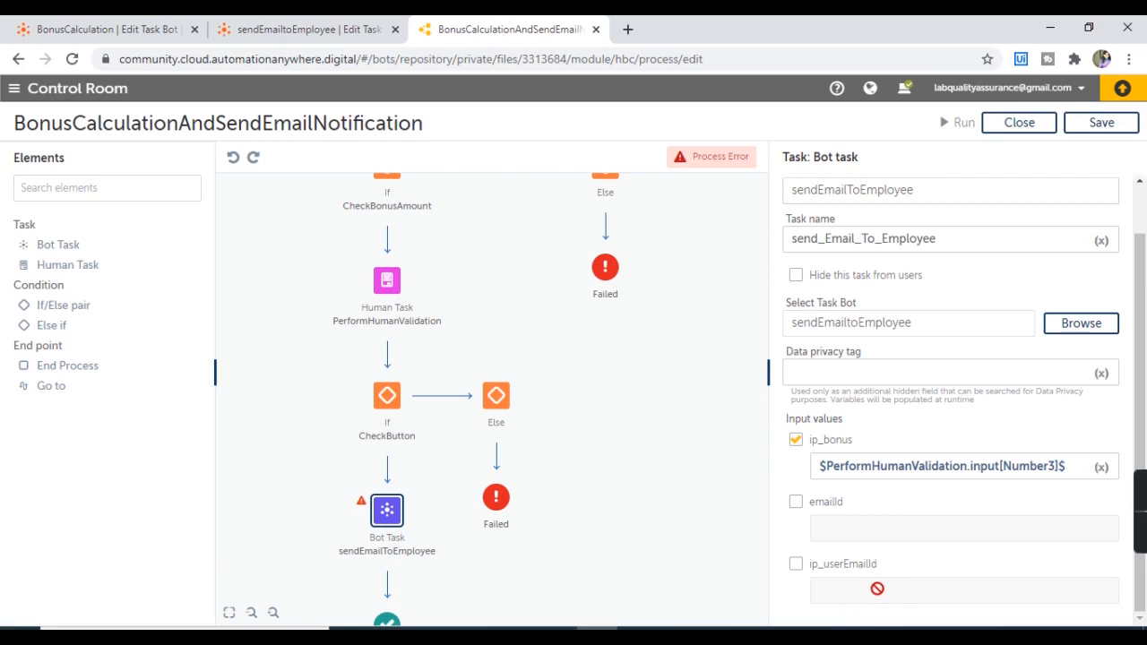
{"action": "left_click", "coordinate": [1083, 332]}
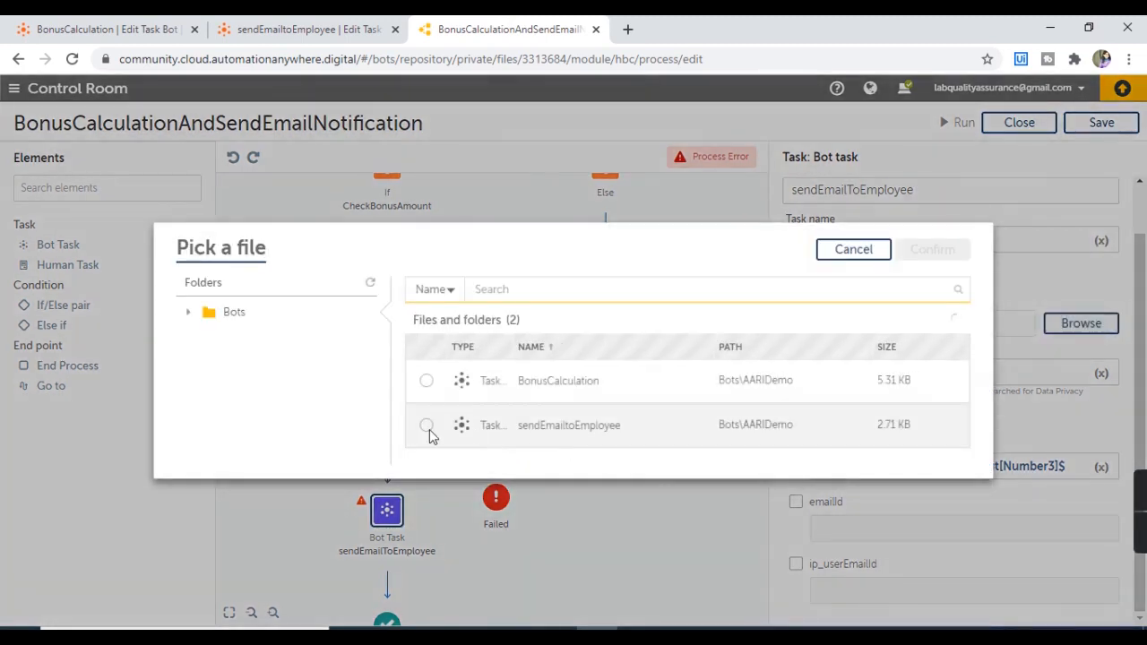
{"action": "left_click", "coordinate": [275, 20]}
{"action": "left_click", "coordinate": [1104, 117]}
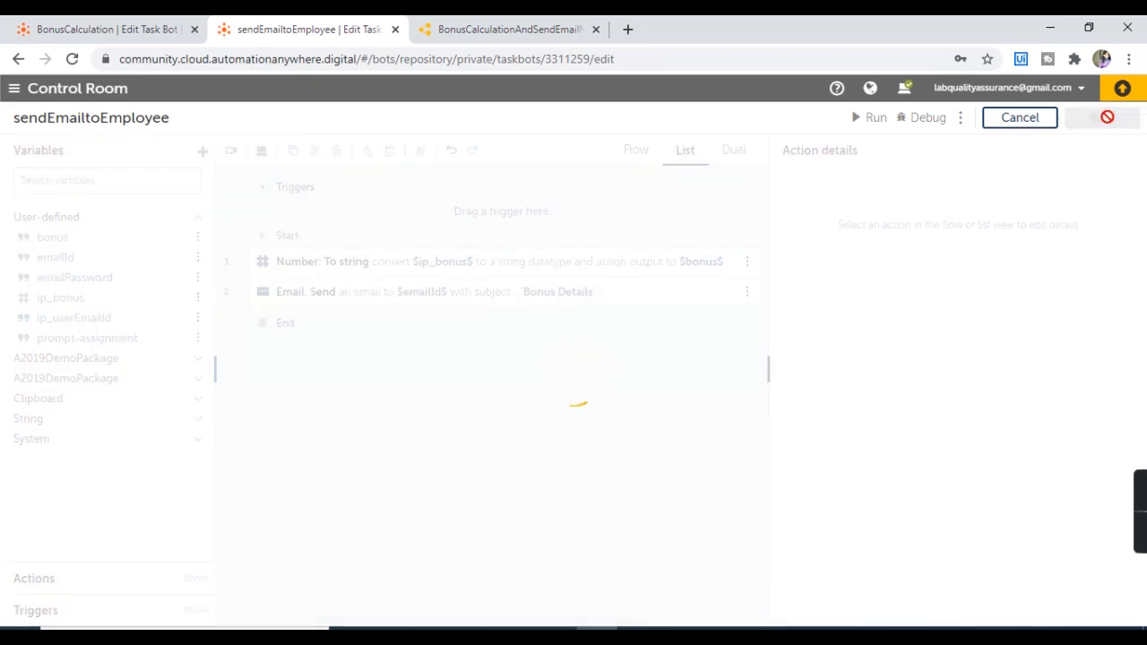
- Reassign sendEmailtoEmployee from the AARIDemo folder as the process bot task's Task Bot to refresh its inputs
{"action": "left_click", "coordinate": [466, 26]}
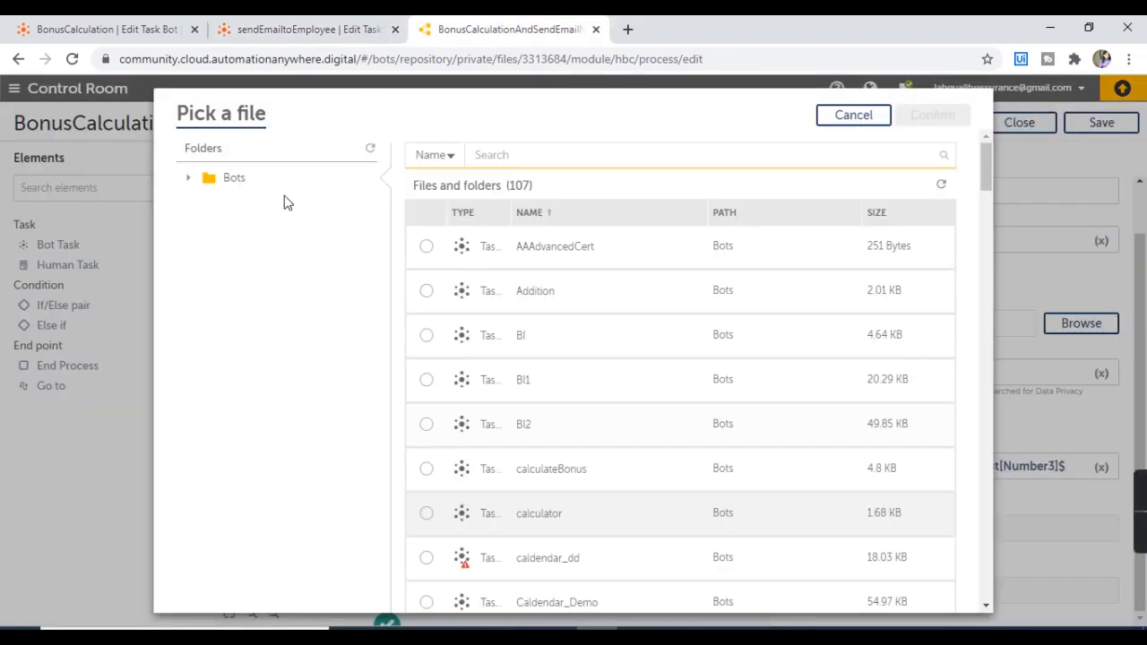
{"action": "left_click", "coordinate": [190, 179]}
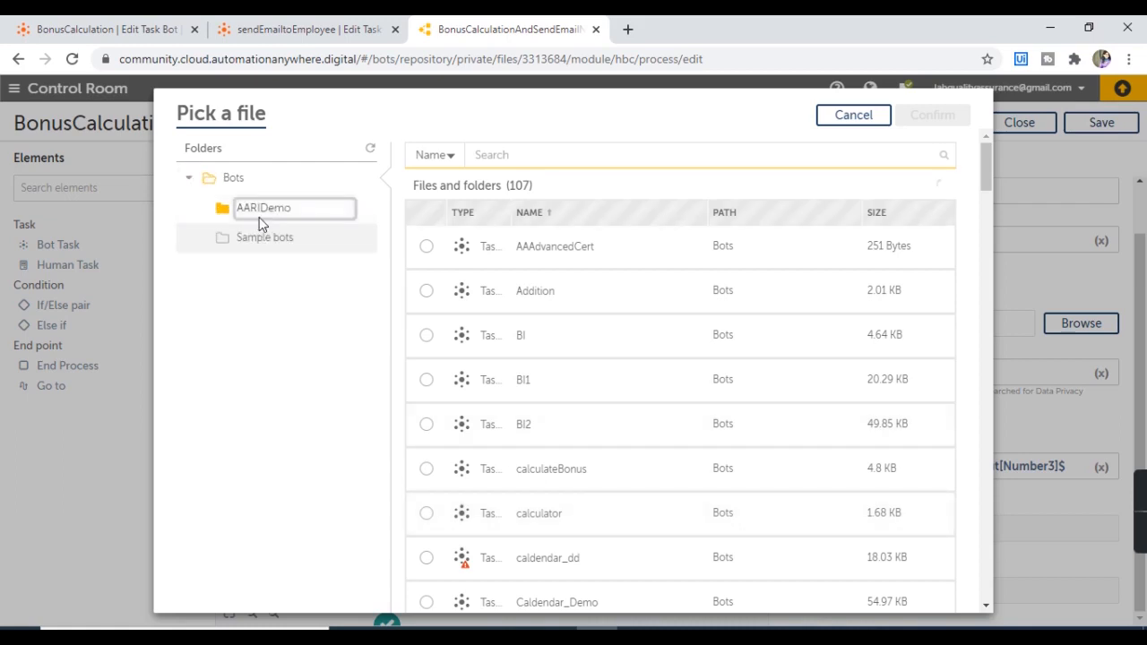
{"action": "left_click", "coordinate": [259, 213]}
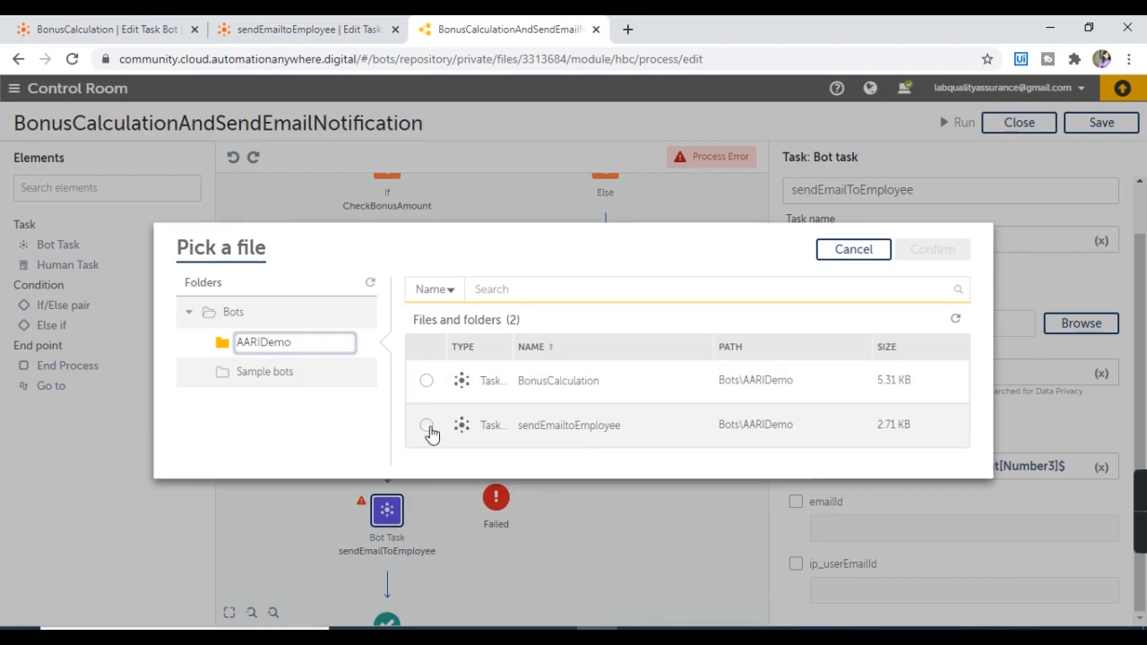
{"action": "left_click", "coordinate": [428, 426]}
{"action": "left_click", "coordinate": [934, 249]}
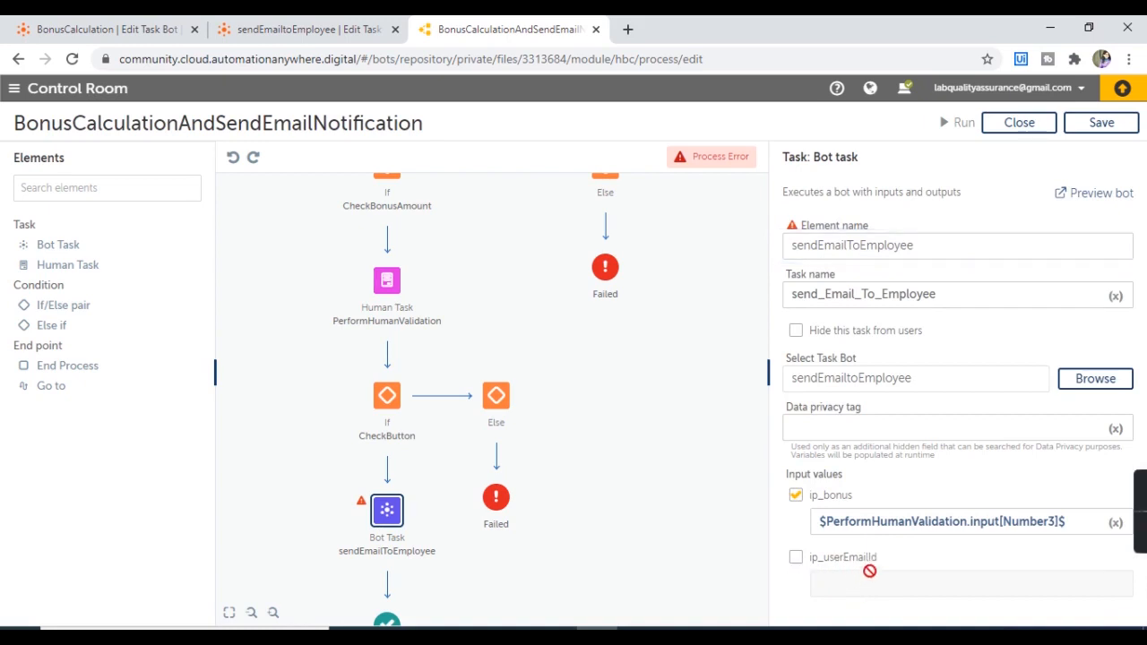
- Enable the ip_userEmailId input value of the sendEmailToEmployee bot task, consulting bonusCalculation.xlsx
{"action": "left_click", "coordinate": [796, 559]}
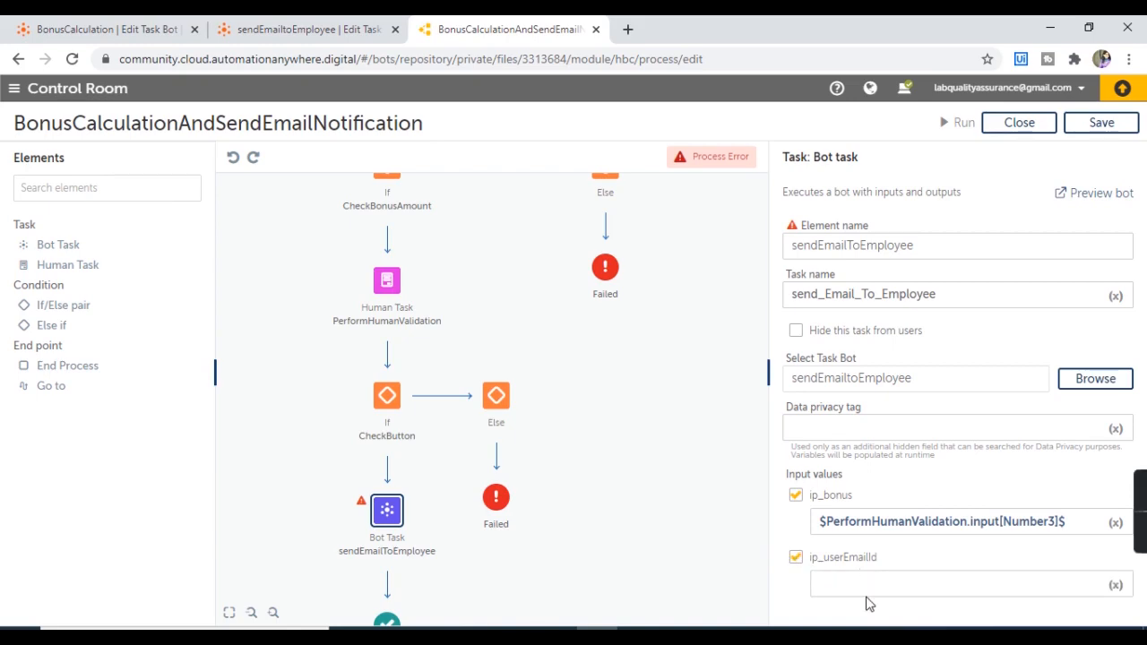
{"action": "left_click", "coordinate": [639, 637]}
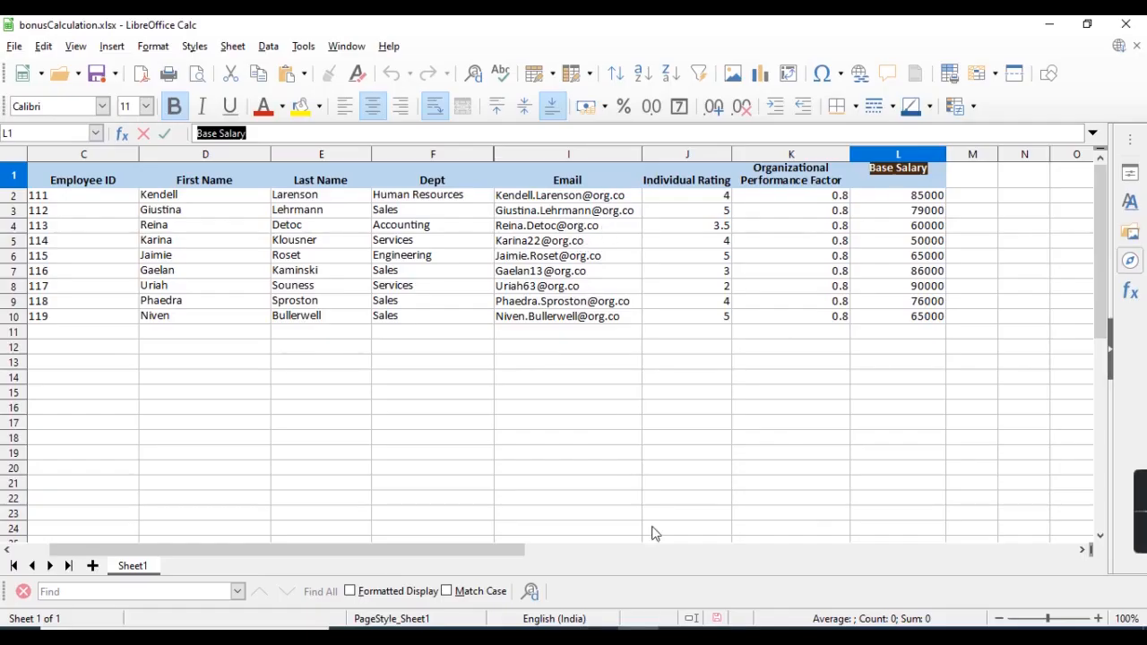
{"action": "left_click", "coordinate": [639, 637]}
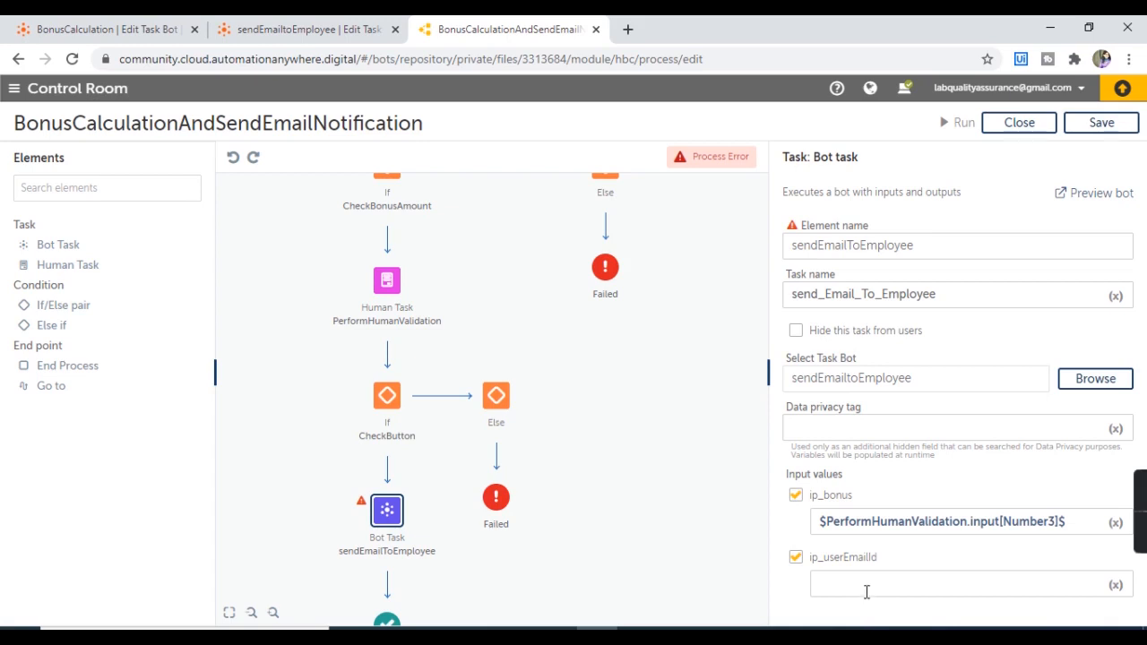
{"action": "left_click_drag", "start_coordinate": [648, 386], "coordinate": [624, 546]}
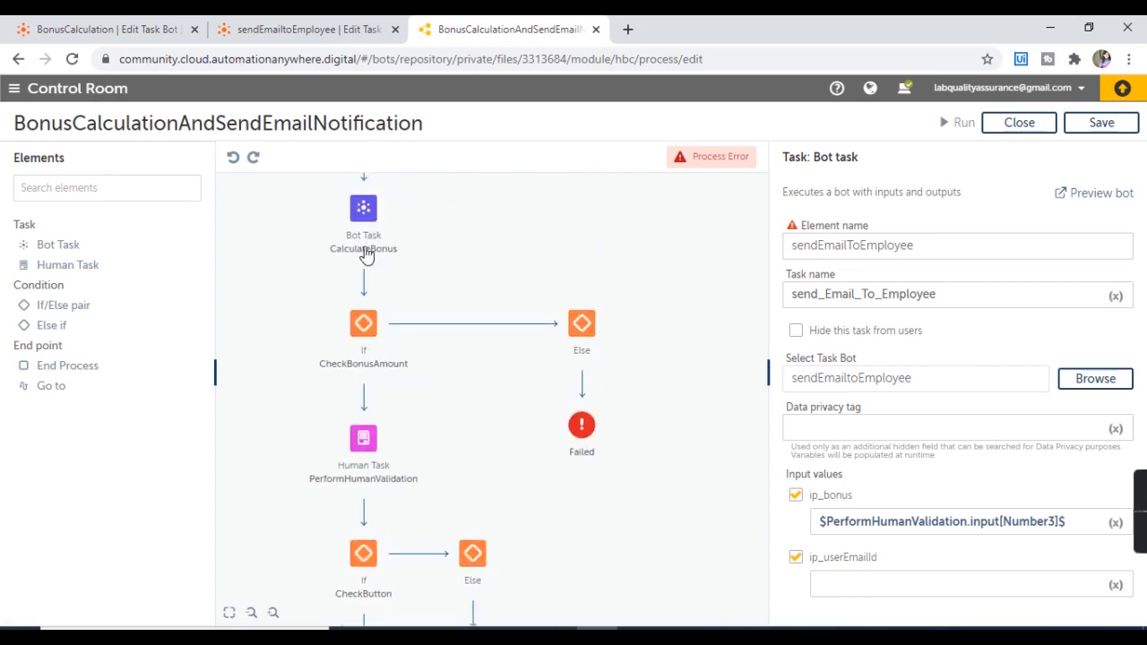
- Assign the CalculateBonus task's Output variable op_emailId to the ip_userEmailId input value, checking the variable name in the BonusCalculation bot
{"action": "left_click", "coordinate": [848, 584]}
{"action": "key", "text": "F2"}
{"action": "left_click", "coordinate": [644, 366]}
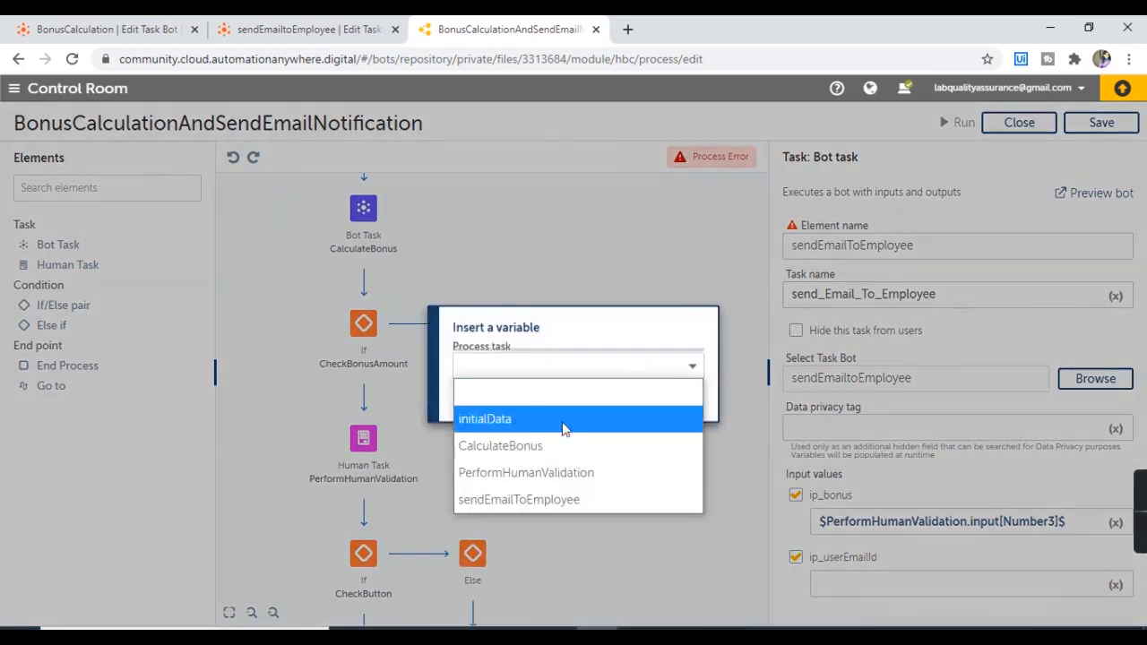
{"action": "left_click", "coordinate": [528, 445]}
{"action": "left_click", "coordinate": [579, 394]}
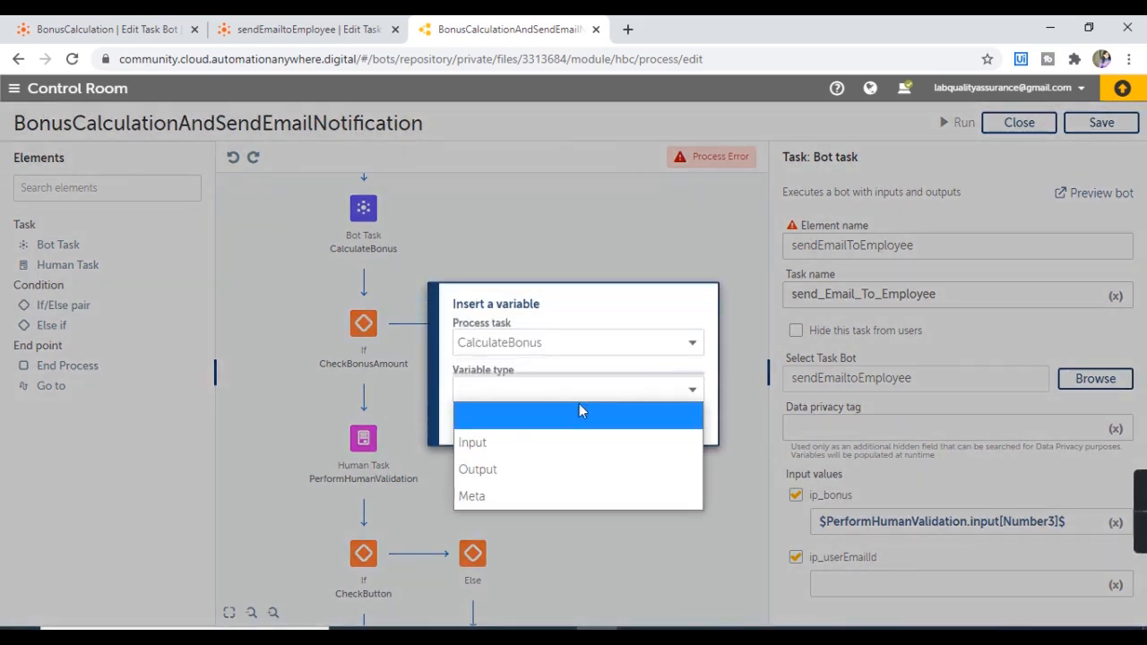
{"action": "left_click", "coordinate": [490, 470]}
{"action": "left_click", "coordinate": [121, 25]}
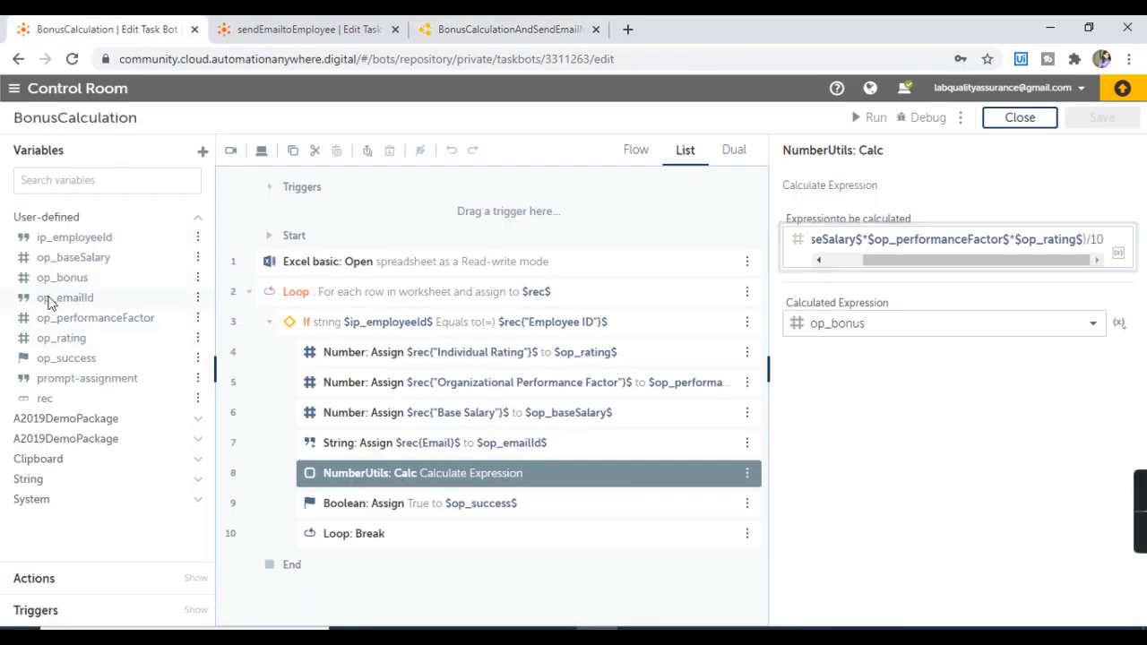
{"action": "left_click", "coordinate": [482, 25]}
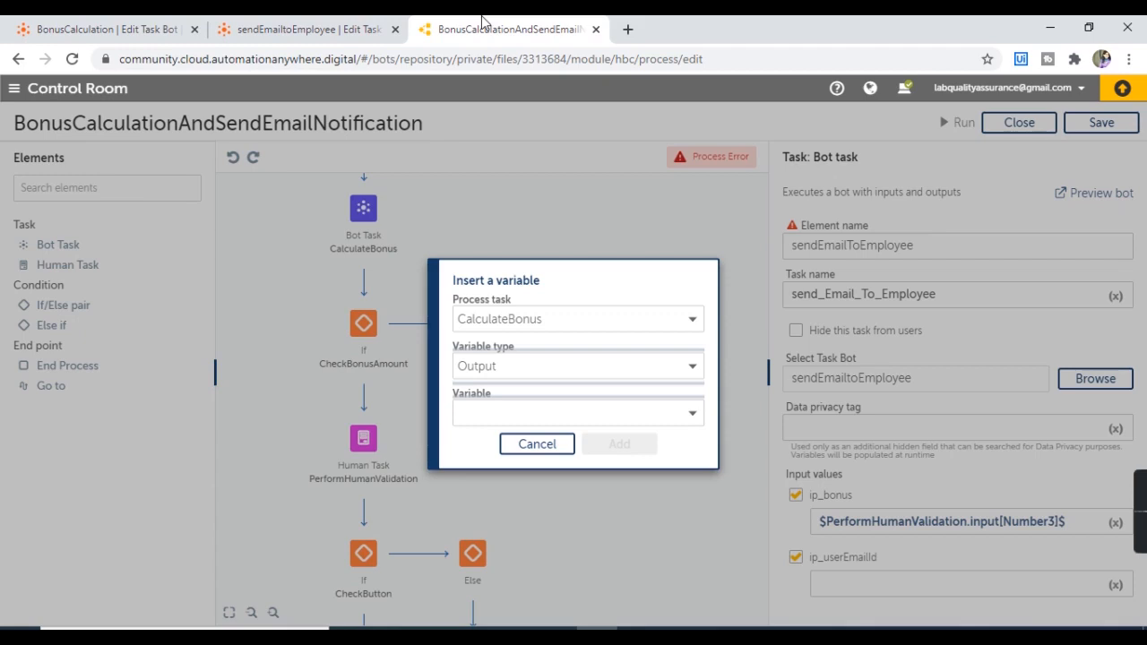
{"action": "left_click", "coordinate": [563, 419]}
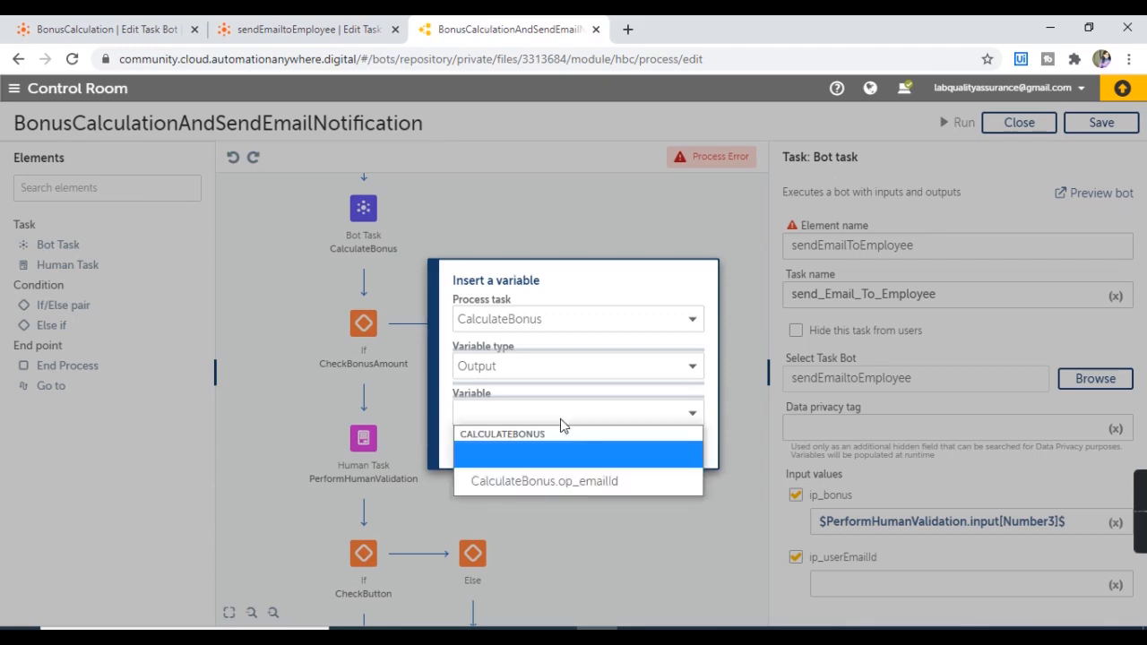
{"action": "left_click", "coordinate": [538, 484]}
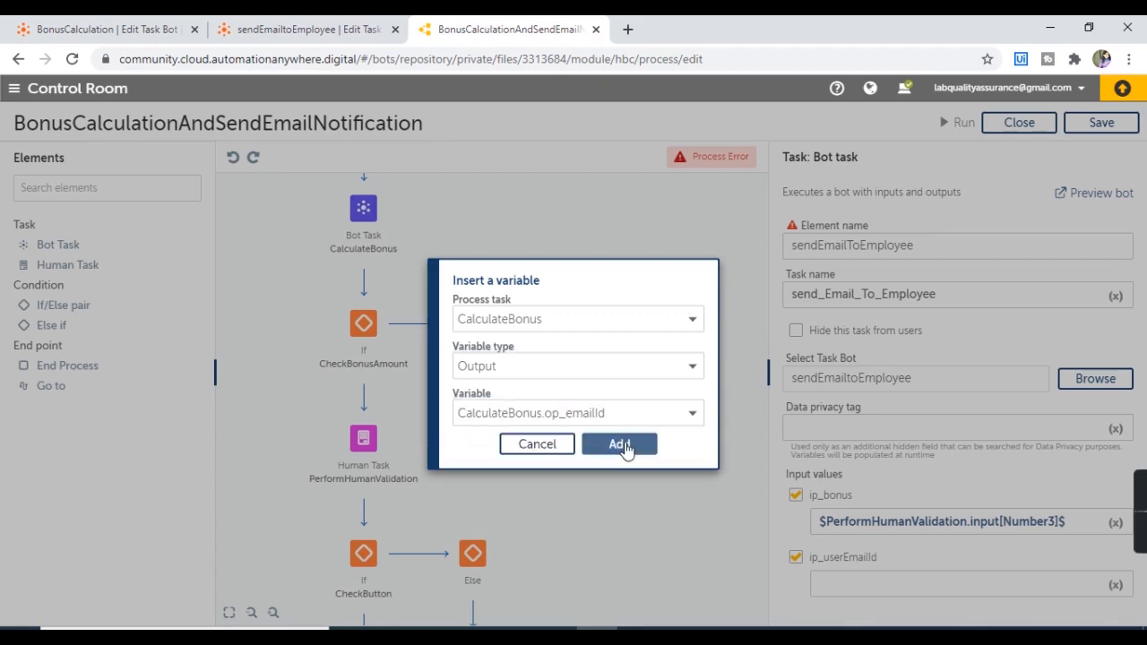
{"action": "left_click", "coordinate": [620, 445]}
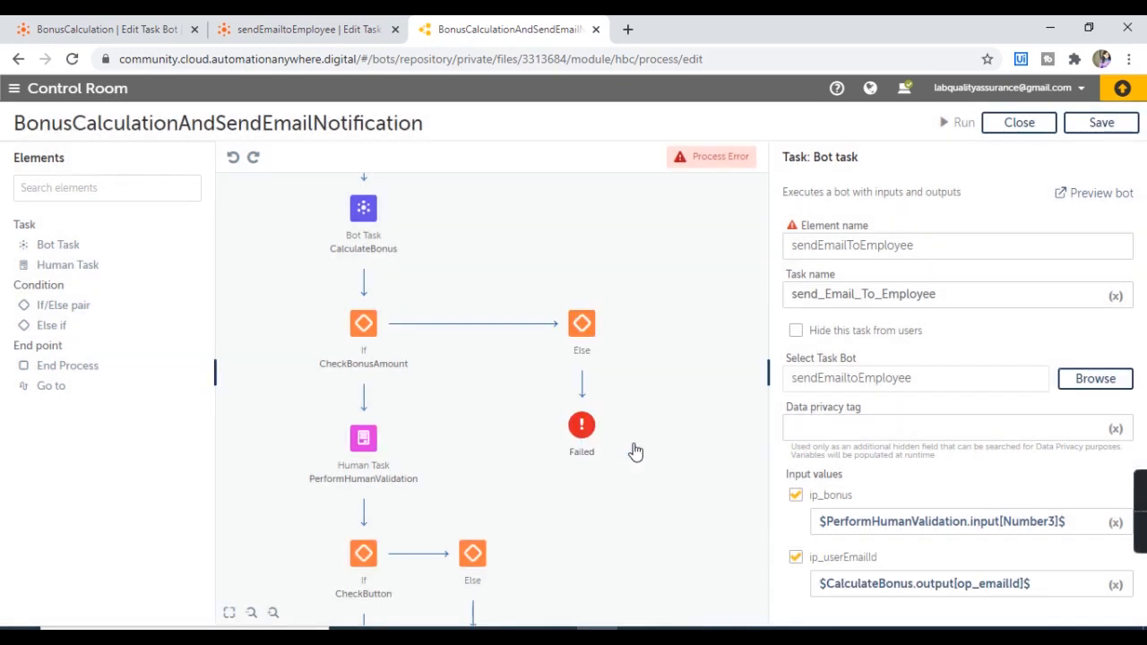
- Commit the sendEmailToEmployee bot task's settings and save the BonusCalculationAndSendEmailNotification process
{"action": "left_click", "coordinate": [945, 243]}
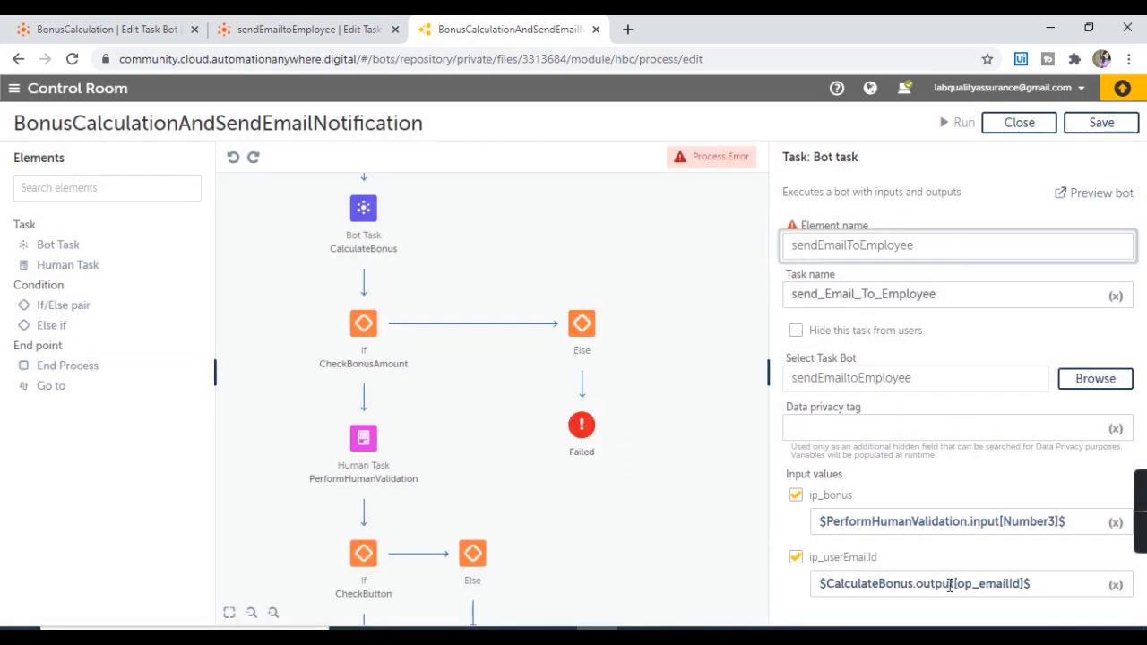
{"action": "left_click_drag", "start_coordinate": [688, 549], "coordinate": [694, 442]}
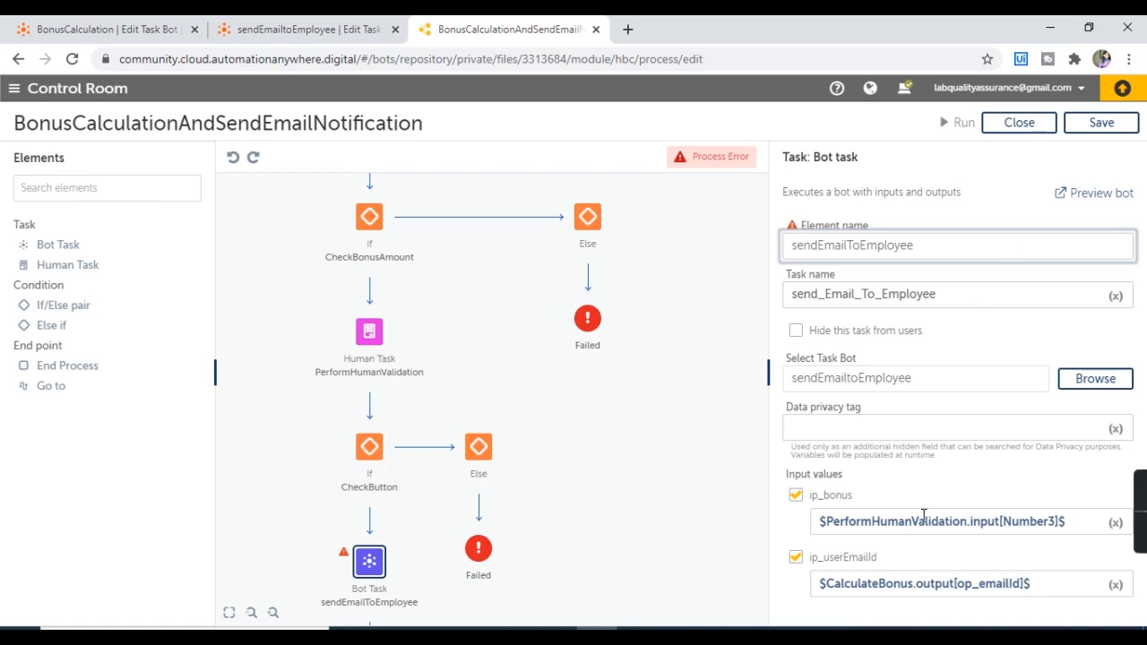
{"action": "left_click", "coordinate": [1104, 134]}
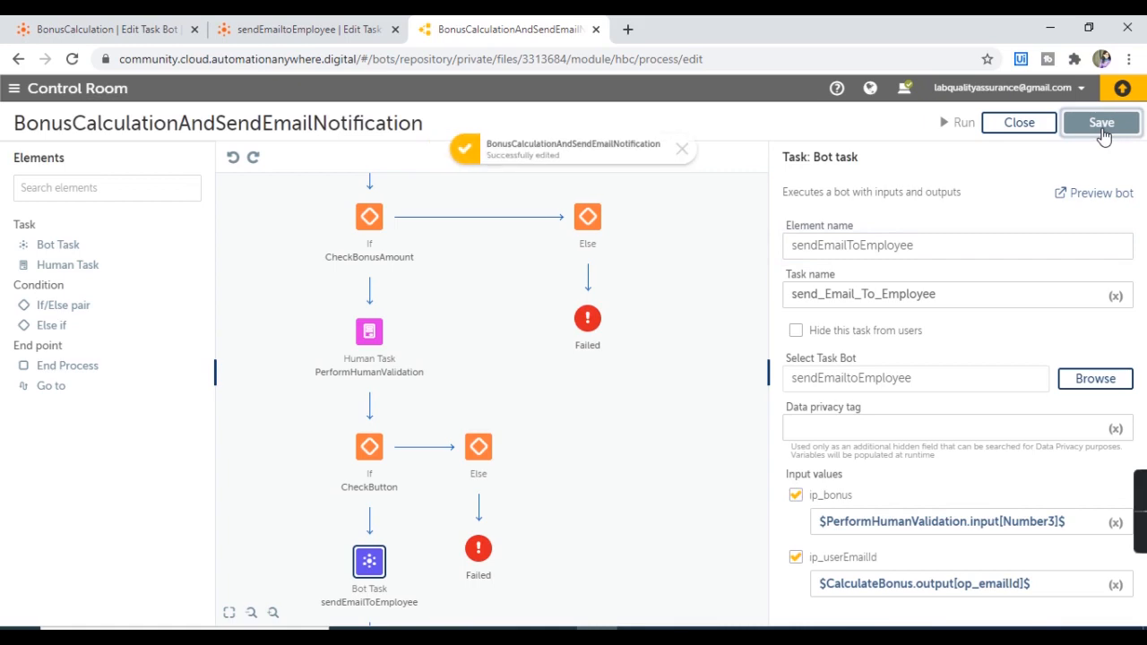
- Add a Bot Task to the Else branch of CheckBonusAmount, between Else and the Failed end point
{"action": "left_click_drag", "start_coordinate": [719, 353], "coordinate": [678, 472]}
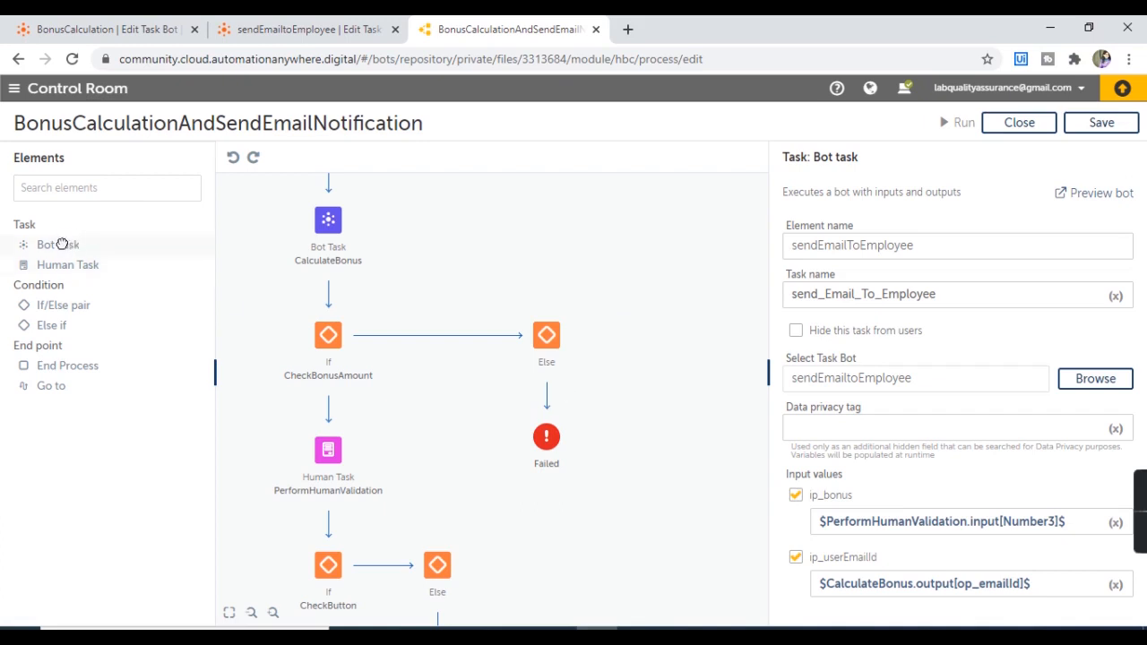
{"action": "left_click_drag", "start_coordinate": [61, 243], "coordinate": [312, 288]}
{"action": "left_click_drag", "start_coordinate": [76, 247], "coordinate": [558, 407]}
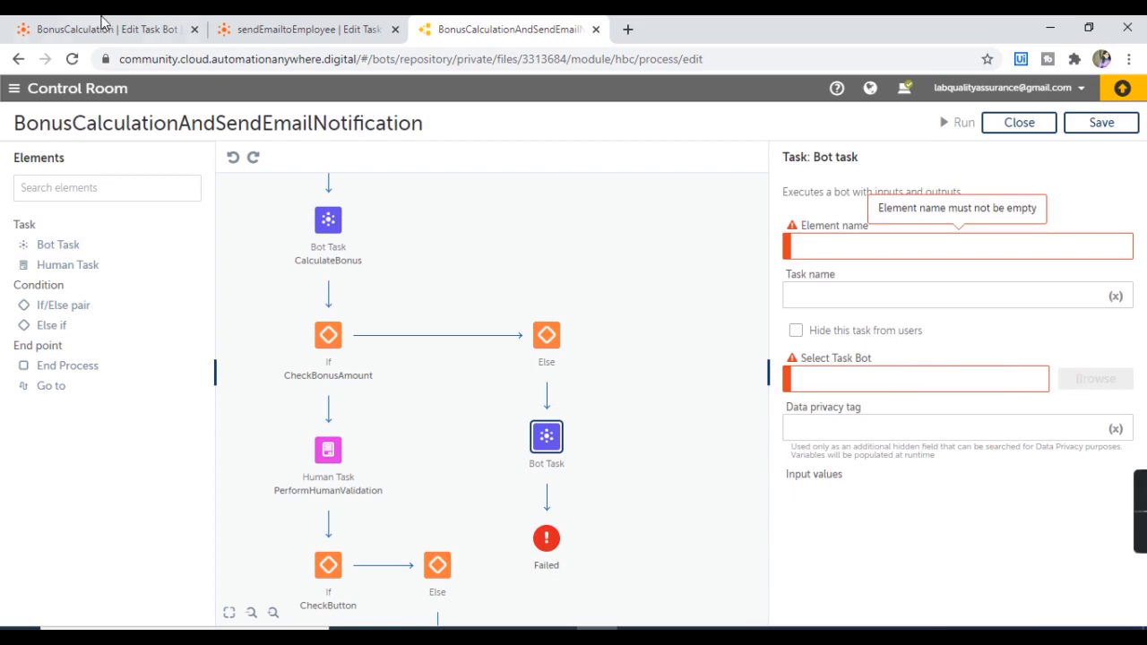
- Set the new bot task's element name to SendEmailToEmployeeDirectly, after consulting the sendEmailtoEmployee bot
{"action": "left_click", "coordinate": [236, 20]}
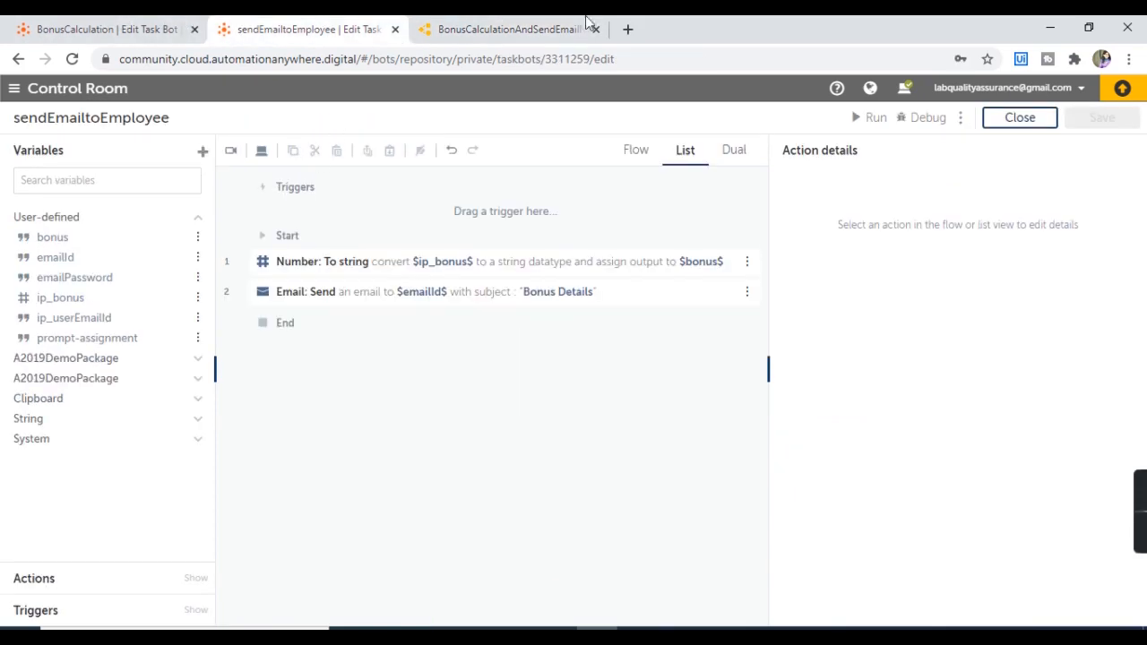
{"action": "left_click", "coordinate": [541, 20]}
{"action": "left_click", "coordinate": [829, 247]}
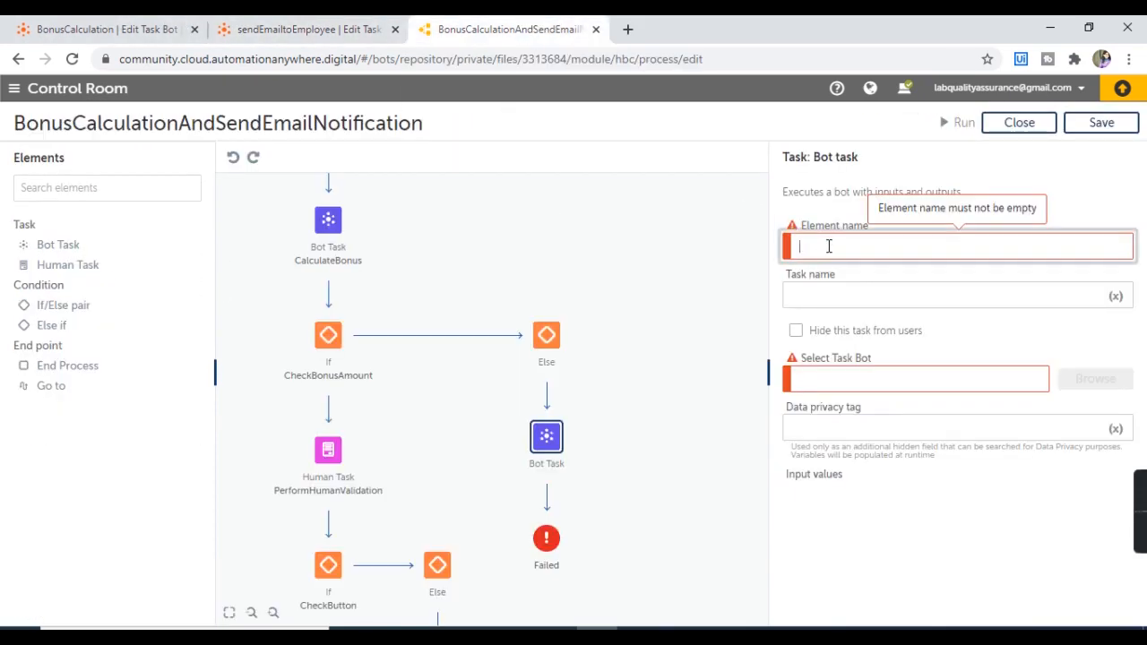
{"action": "type", "text": "SendEmailToEmployeeDirectly"}
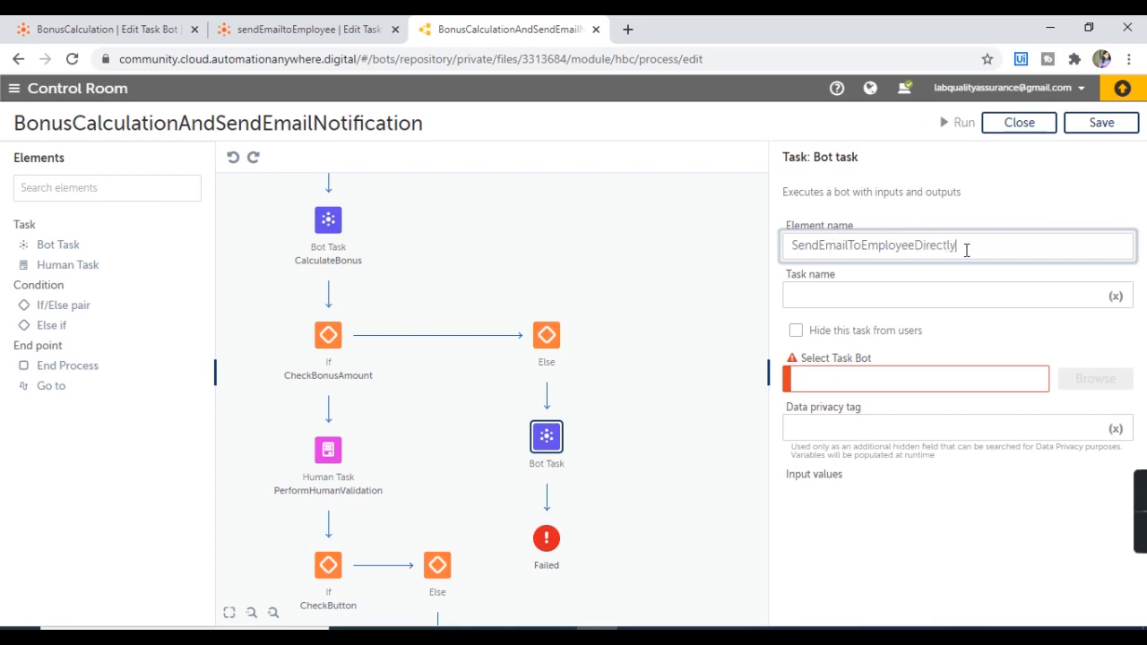
- Reuse the element name as the task name, separating its words with underscores to read Send_Email_To_Employee_Directly
{"action": "left_click_drag", "start_coordinate": [966, 250], "coordinate": [745, 225]}
{"action": "key", "text": "ctrl+c"}
{"action": "left_click", "coordinate": [860, 294]}
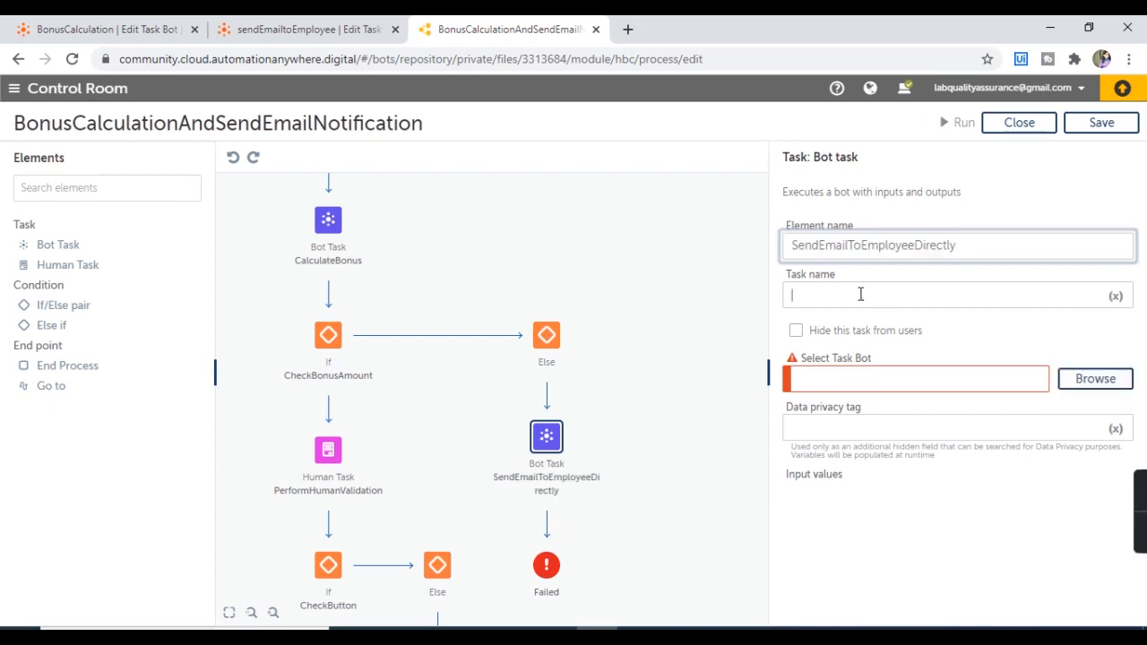
{"action": "key", "text": "ctrl+v"}
{"action": "key", "text": "Right"}
{"action": "key", "text": "Right"}
{"action": "key", "text": "Right"}
{"action": "key", "text": "Right"}
{"action": "key", "text": "Right"}
{"action": "type", "text": "_"}
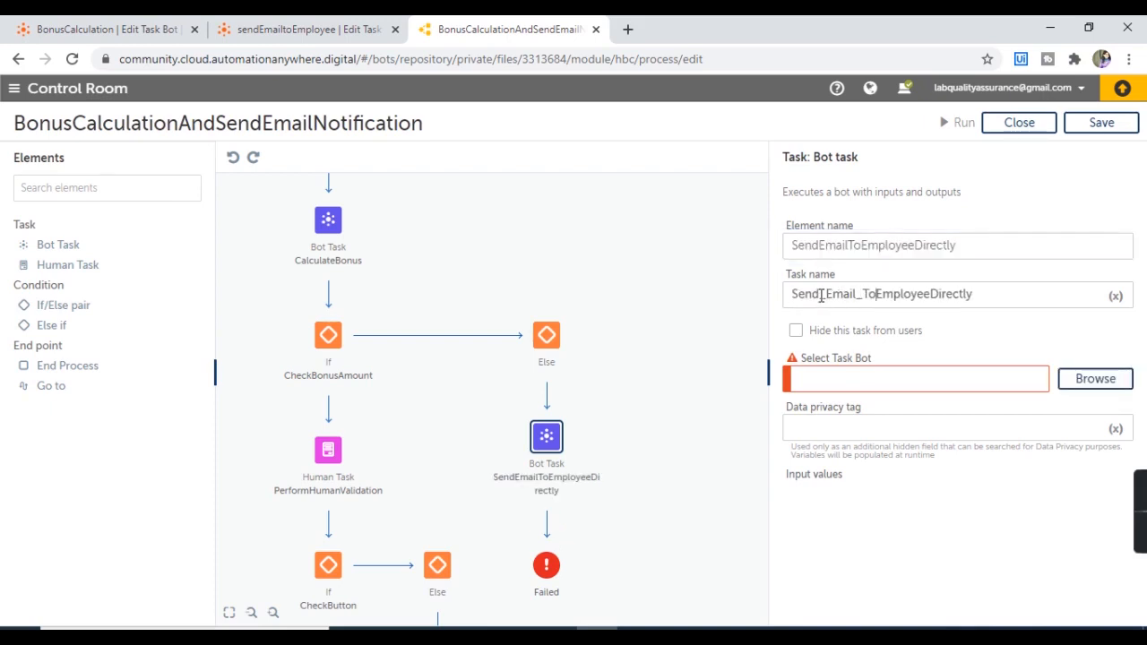
{"action": "key", "text": "Right"}
{"action": "key", "text": "Right"}
{"action": "key", "text": "Right"}
{"action": "key", "text": "Right"}
{"action": "key", "text": "Right"}
{"action": "key", "text": "Right"}
{"action": "key", "text": "Right"}
{"action": "key", "text": "Right"}
{"action": "key", "text": "Right"}
{"action": "key", "text": "Right"}
{"action": "type", "text": "_"}
{"action": "left_click", "coordinate": [873, 296]}
{"action": "type", "text": "_"}
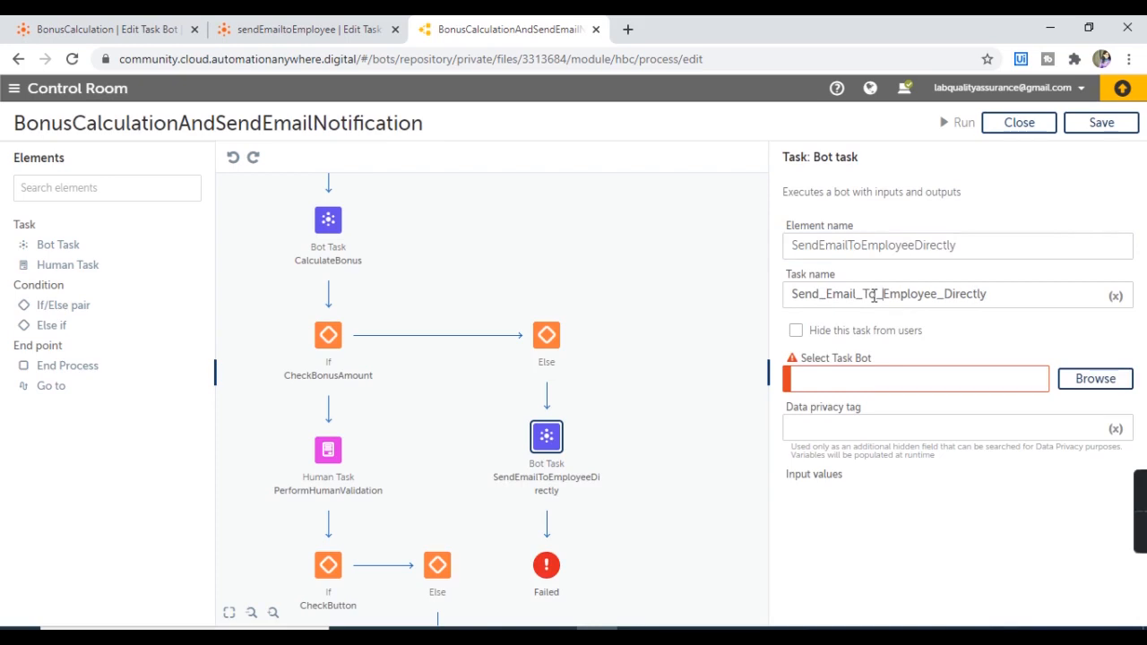
- Choose sendEmailtoEmployee from the AARIDemo folder as the Task Bot of SendEmailToEmployeeDirectly
{"action": "left_click", "coordinate": [1095, 379]}
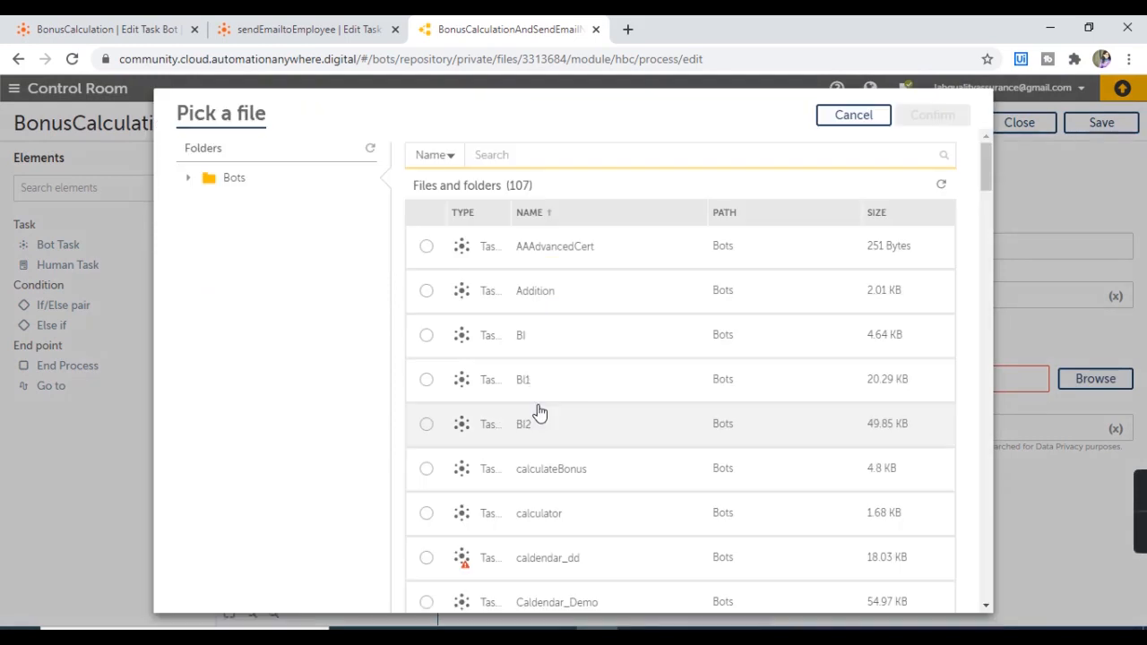
{"action": "left_click", "coordinate": [188, 178]}
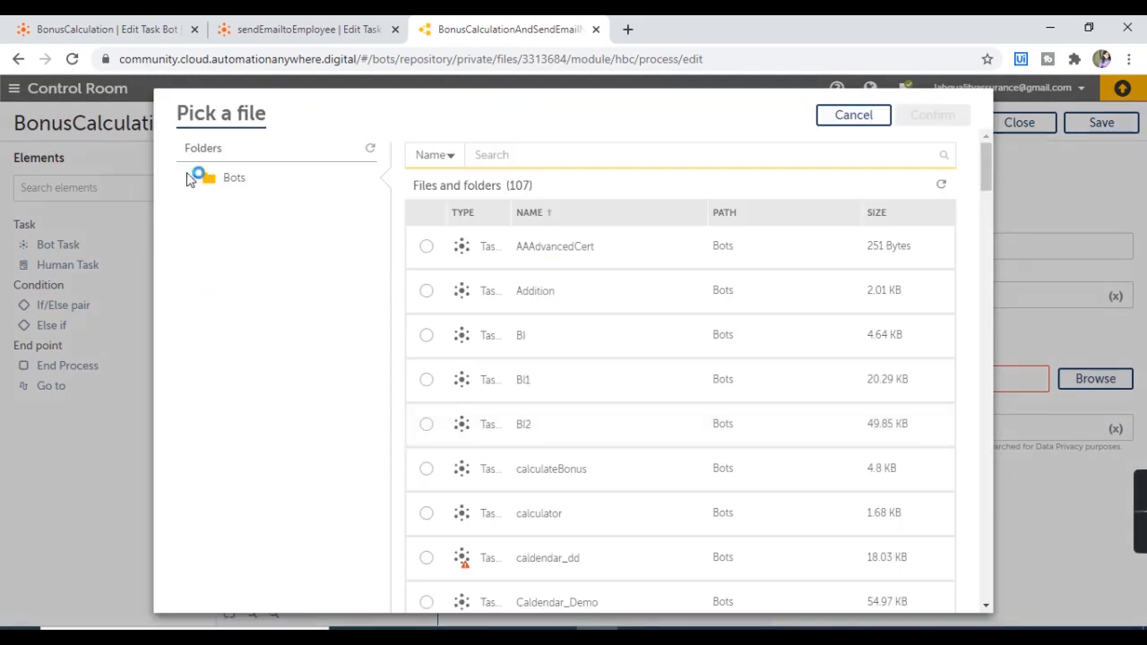
{"action": "left_click", "coordinate": [258, 209]}
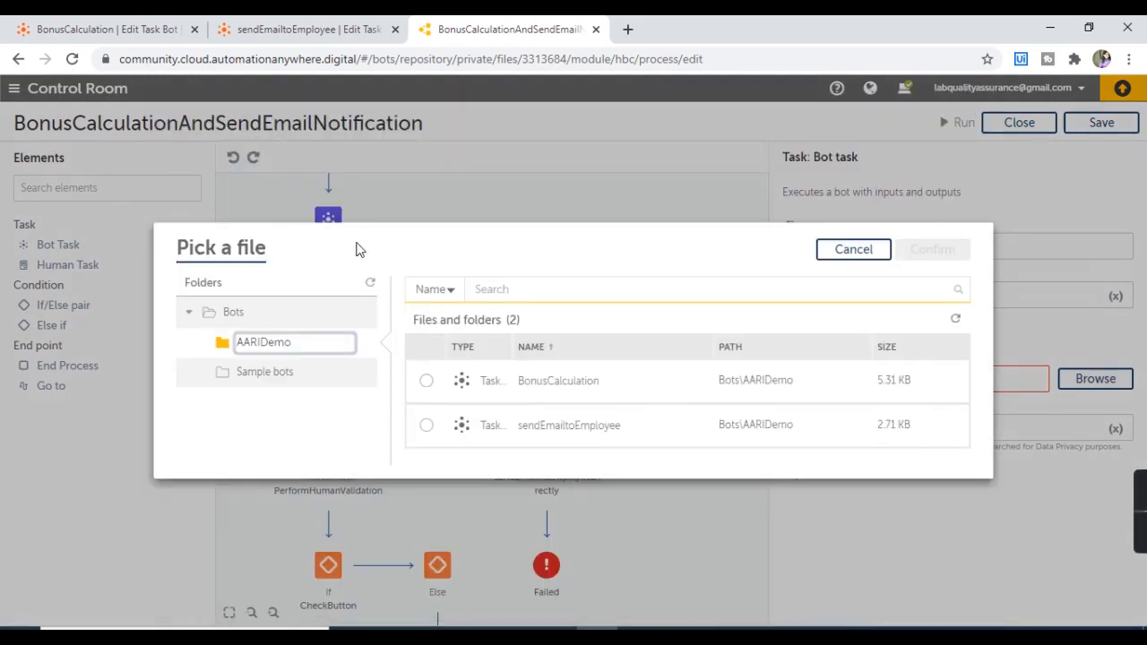
{"action": "left_click", "coordinate": [558, 436]}
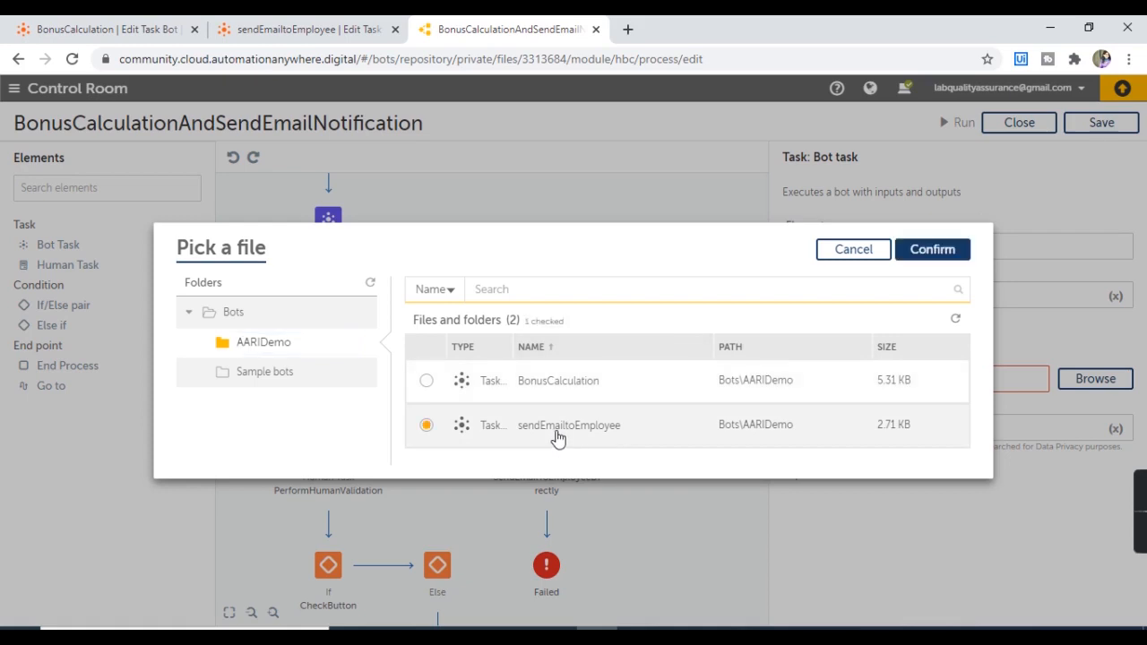
{"action": "left_click", "coordinate": [948, 251]}
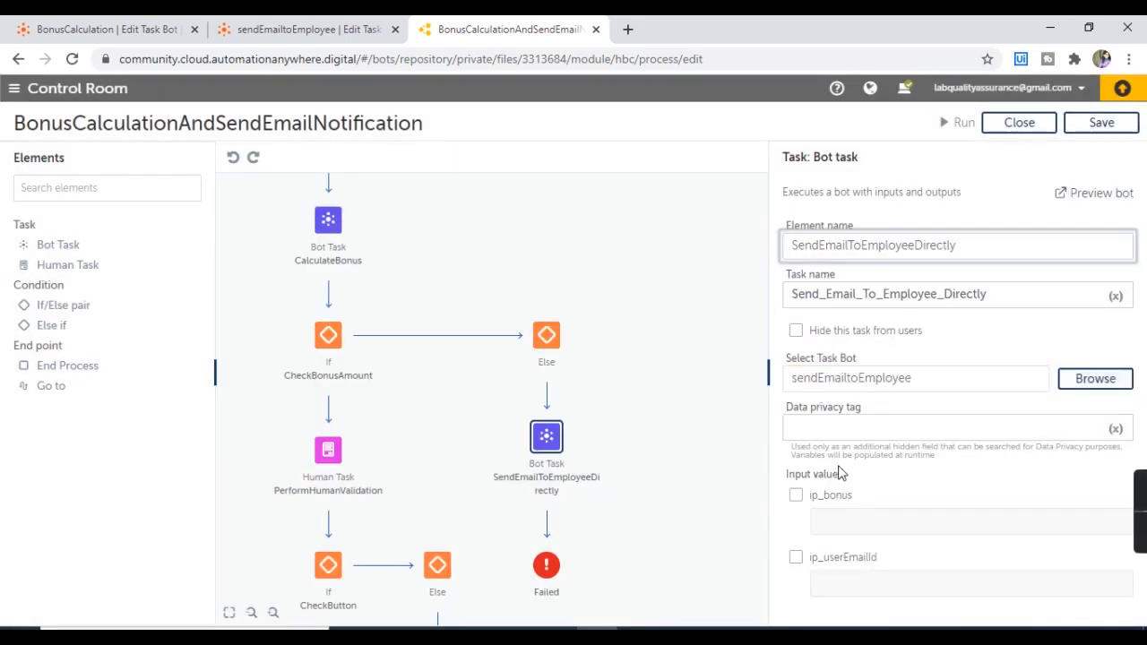
- Enable the ip_bonus and ip_userEmailId input values and assign the CalculateBonus task's Output variable op_bonus to ip_bonus
{"action": "left_click", "coordinate": [796, 494]}
{"action": "left_click", "coordinate": [796, 557]}
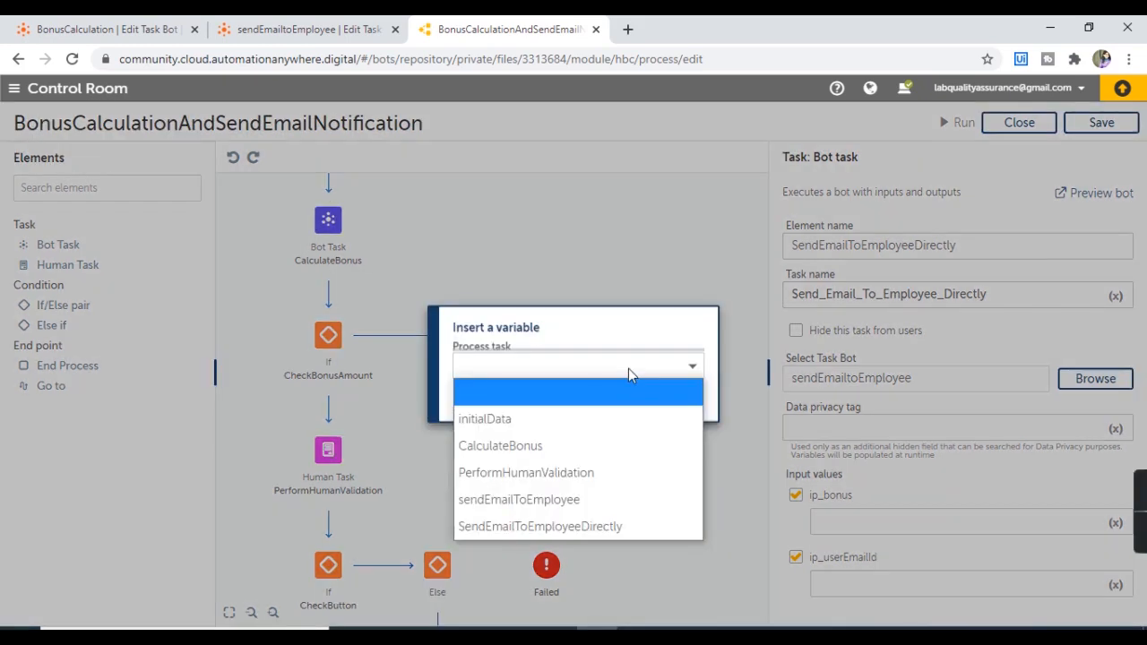
{"action": "left_click", "coordinate": [536, 445]}
{"action": "left_click", "coordinate": [524, 386]}
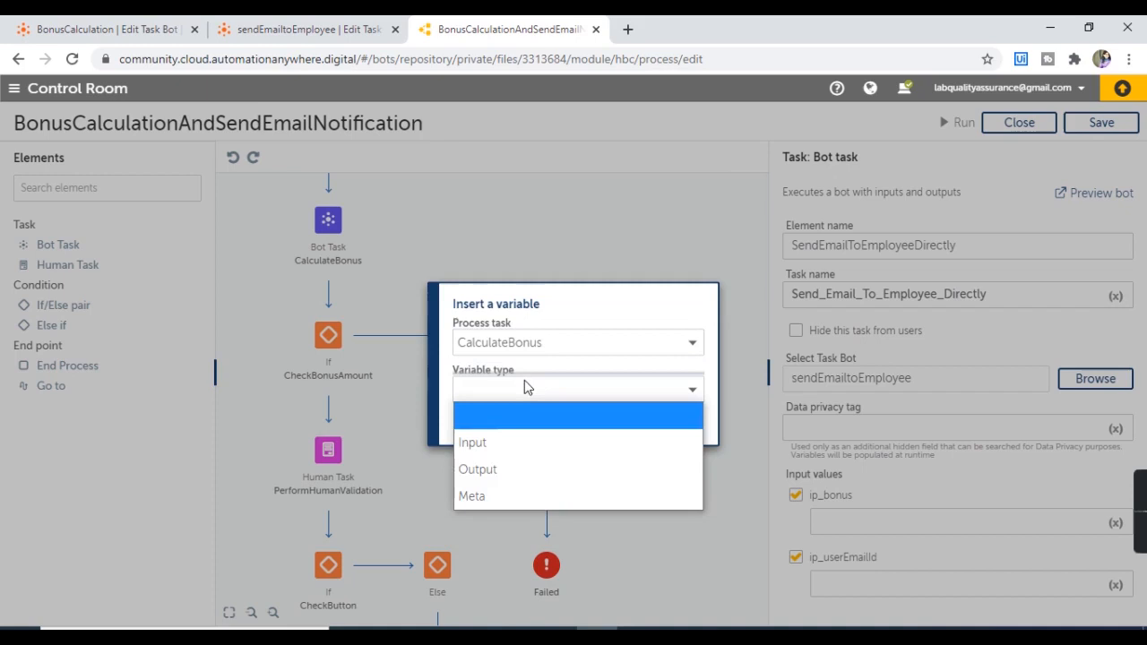
{"action": "left_click", "coordinate": [509, 467]}
{"action": "left_click", "coordinate": [556, 414]}
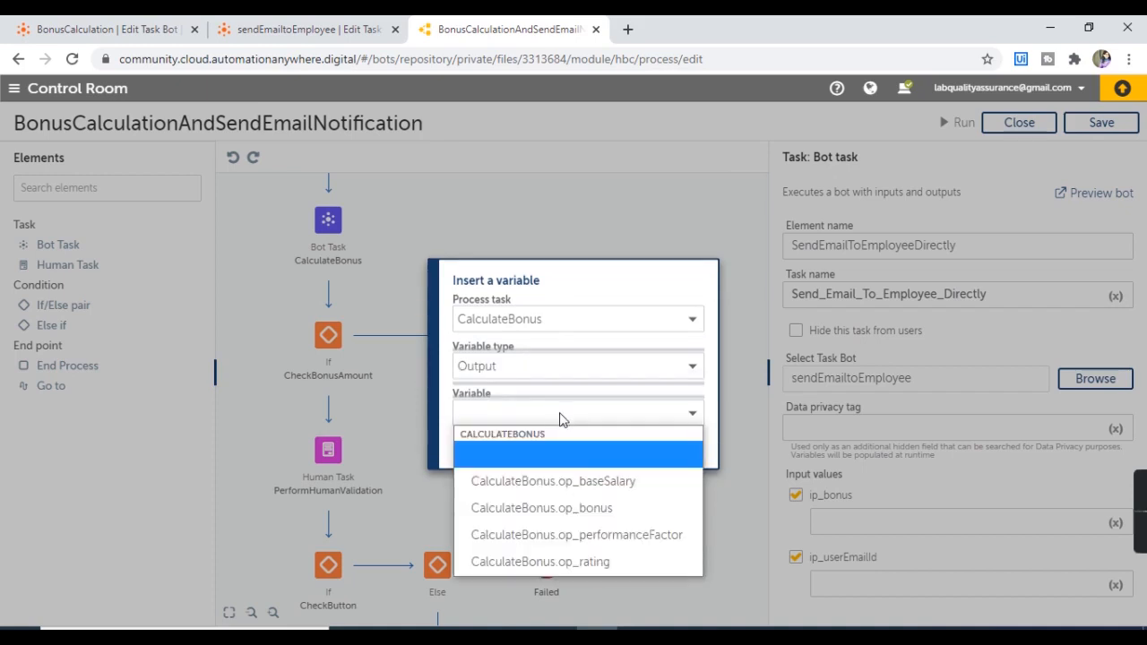
{"action": "left_click", "coordinate": [589, 518]}
{"action": "left_click", "coordinate": [616, 442]}
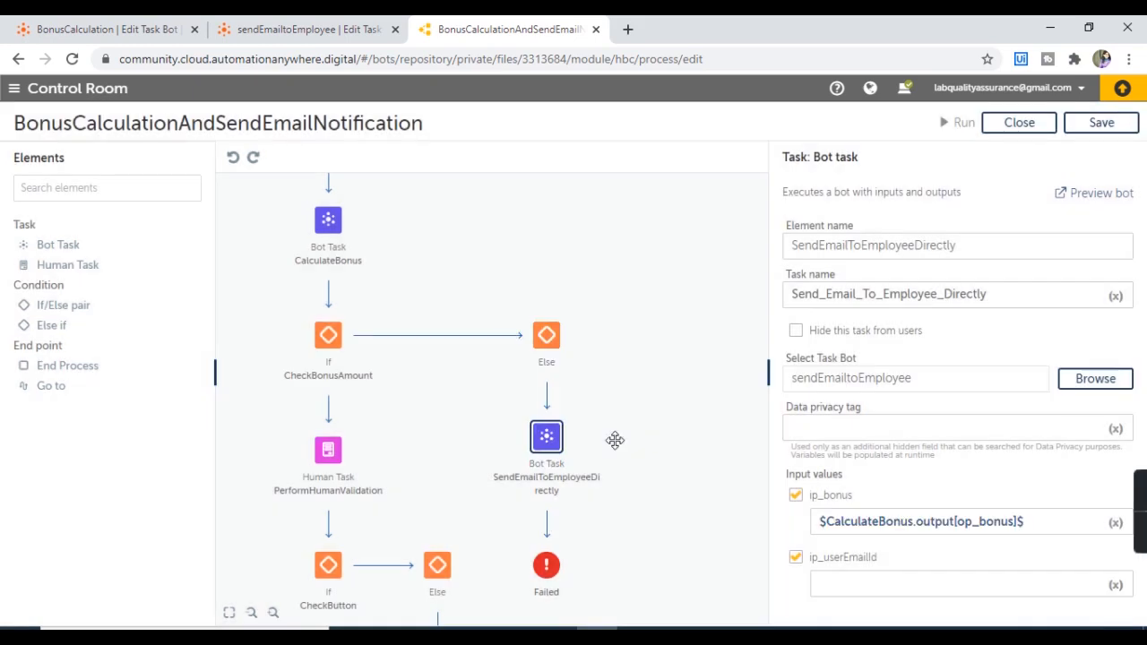
- Assign the CalculateBonus task's Output variable op_emailId to the ip_userEmailId input of SendEmailToEmployeeDirectly and save the process
{"action": "left_click", "coordinate": [878, 583]}
{"action": "key", "text": "F2"}
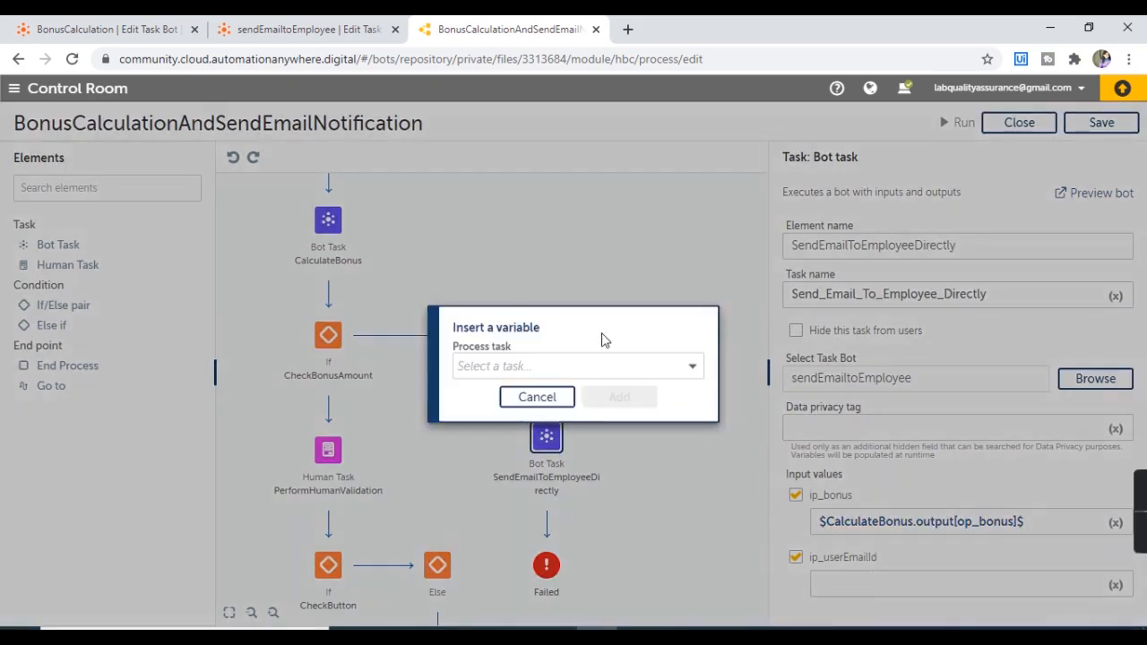
{"action": "left_click", "coordinate": [600, 365]}
{"action": "left_click", "coordinate": [564, 445]}
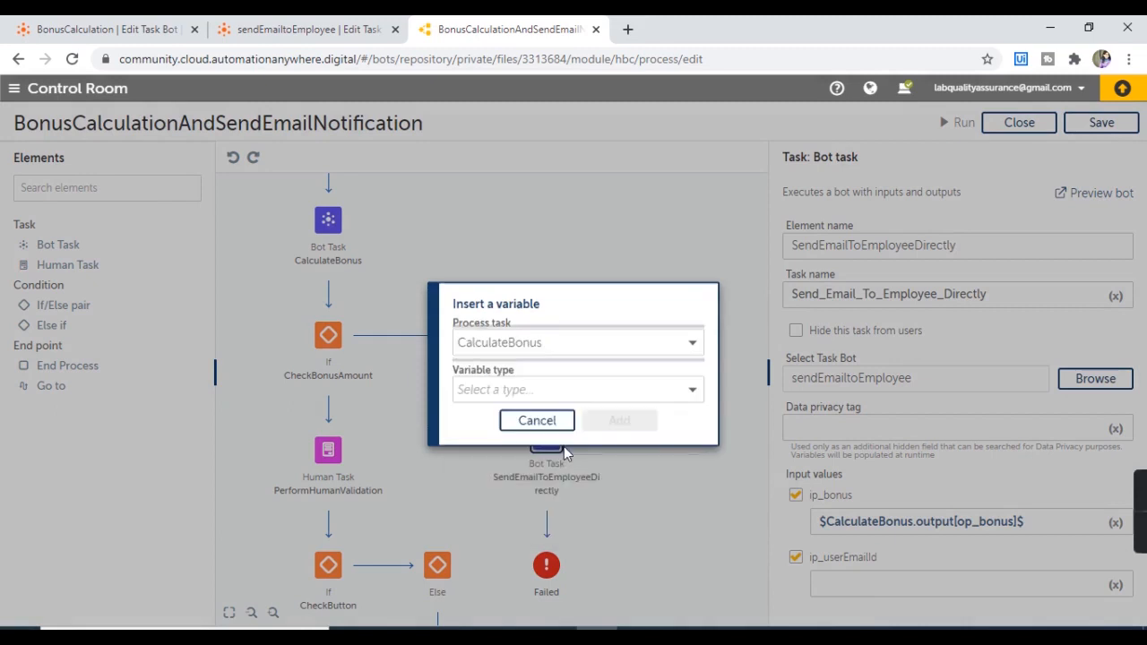
{"action": "left_click", "coordinate": [581, 394]}
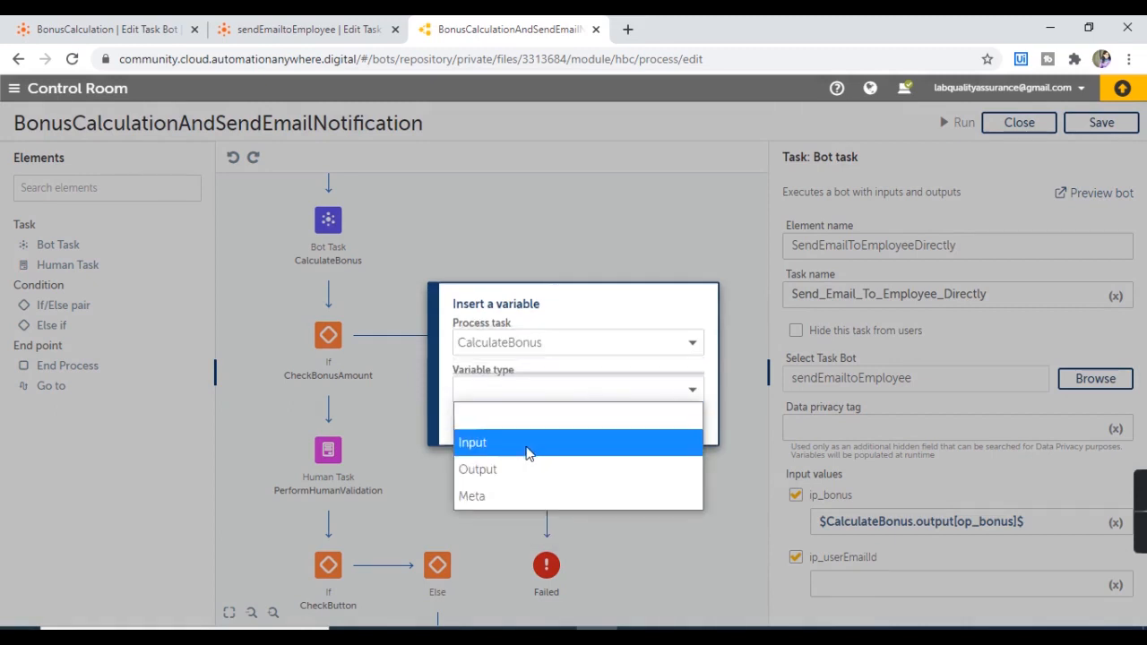
{"action": "left_click", "coordinate": [480, 468]}
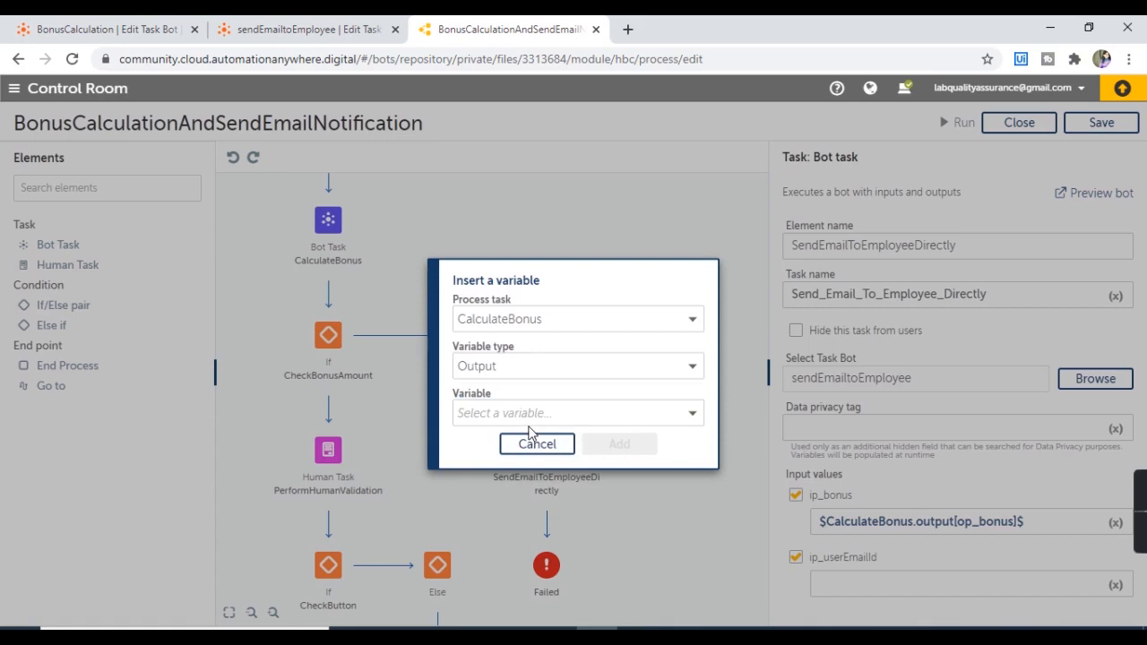
{"action": "left_click", "coordinate": [531, 417]}
{"action": "left_click", "coordinate": [537, 480]}
{"action": "left_click", "coordinate": [619, 444]}
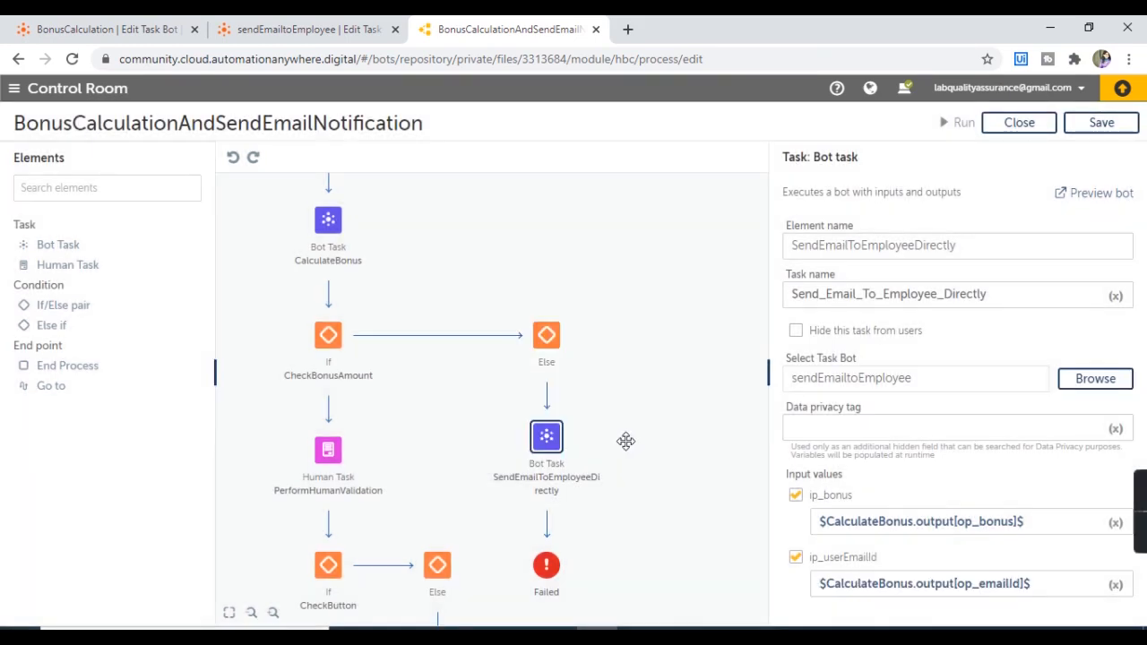
{"action": "left_click", "coordinate": [1104, 123]}
- Set the end process status after SendEmailToEmployeeDirectly to Completed and save the process
{"action": "left_click", "coordinate": [552, 578]}
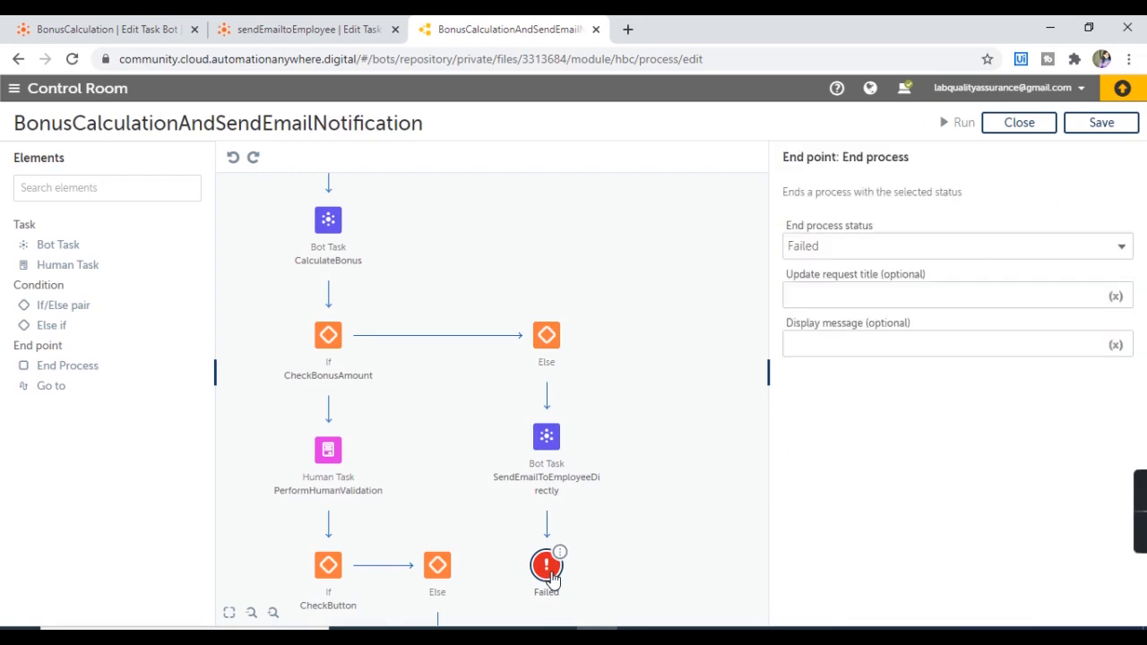
{"action": "left_click", "coordinate": [868, 247]}
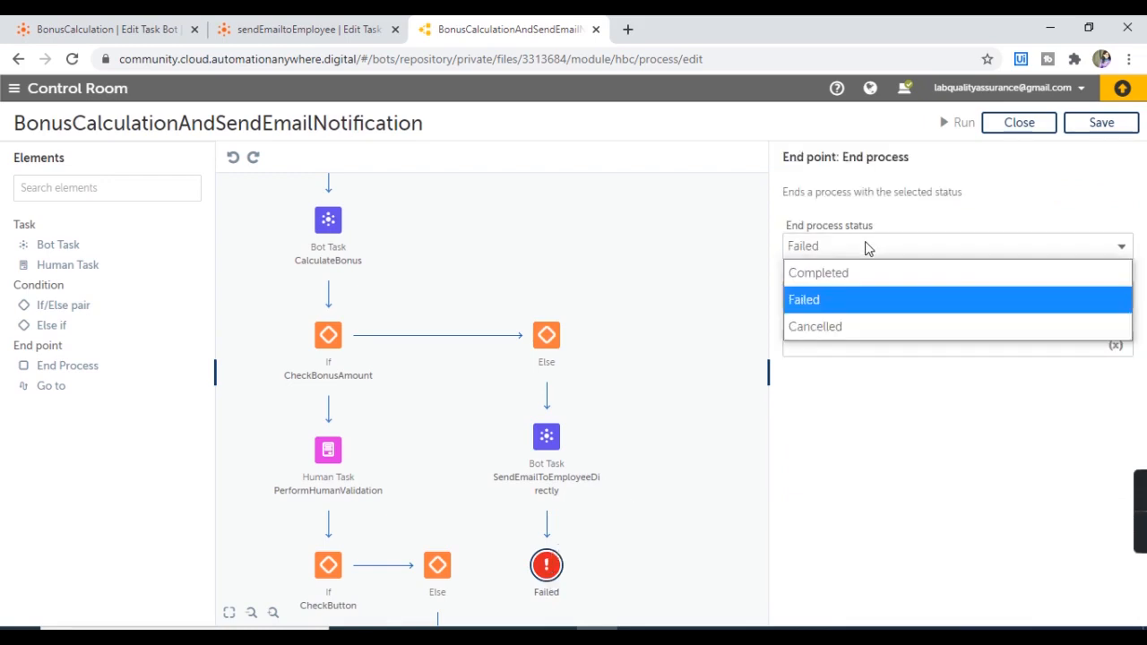
{"action": "left_click", "coordinate": [841, 273]}
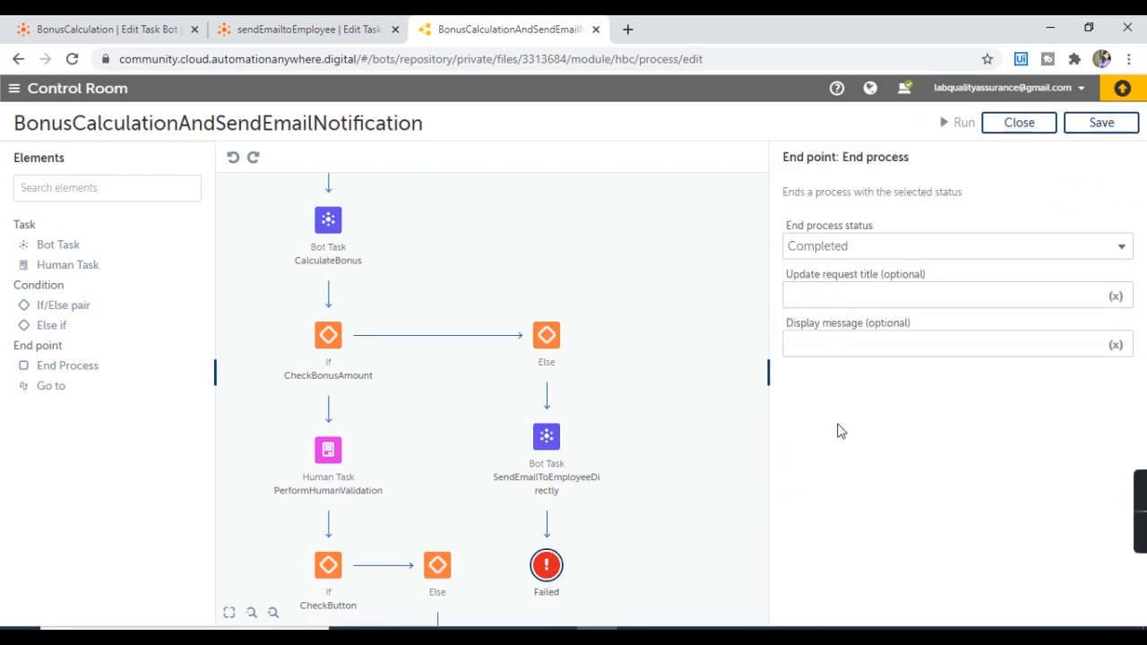
{"action": "left_click", "coordinate": [1101, 123]}
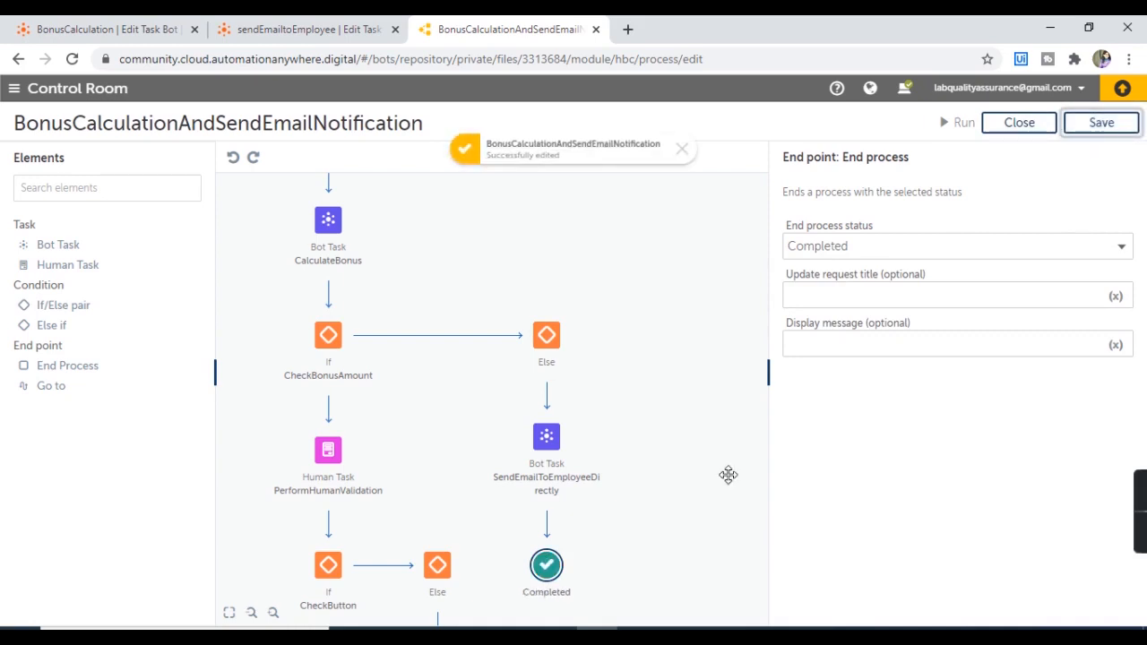
- Review the settings of the Start, CalculateBonus, CheckBonusAmount and PerformHumanValidation elements, including the data fed into the validation form
{"action": "left_click_drag", "start_coordinate": [673, 330], "coordinate": [698, 479]}
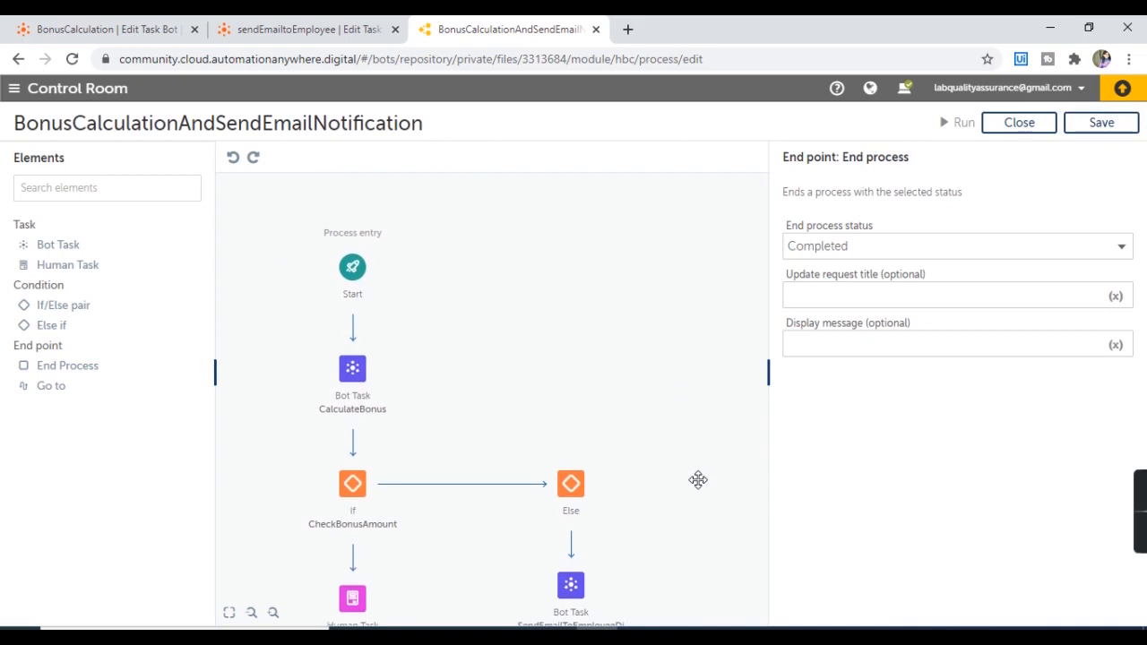
{"action": "left_click_drag", "start_coordinate": [698, 479], "coordinate": [708, 477]}
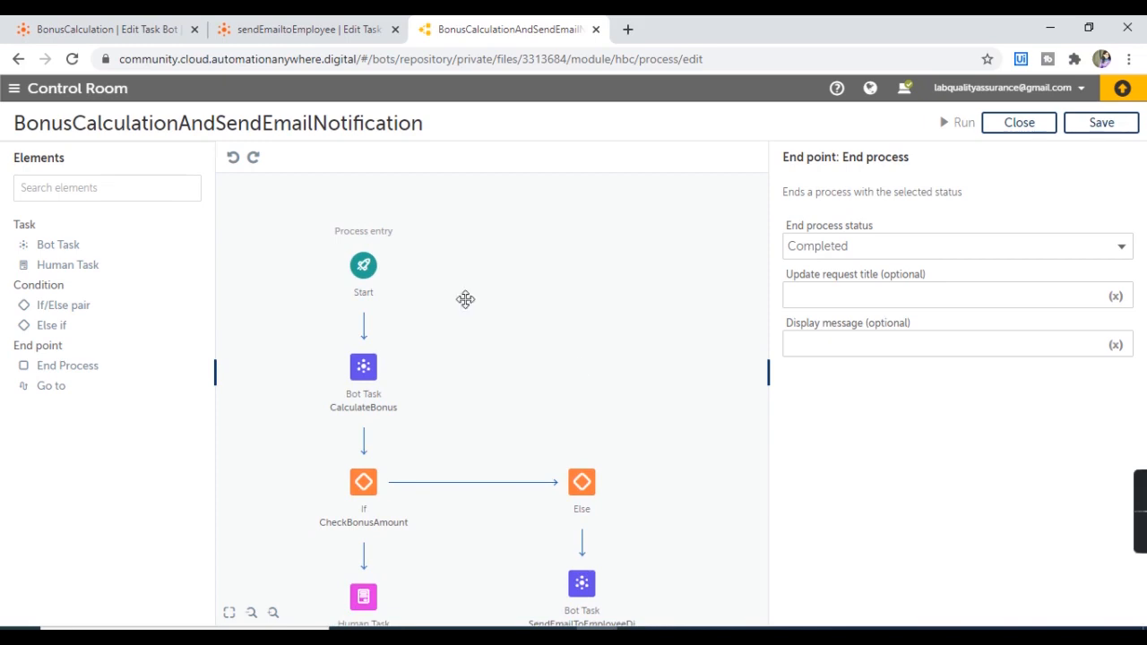
{"action": "left_click", "coordinate": [364, 270]}
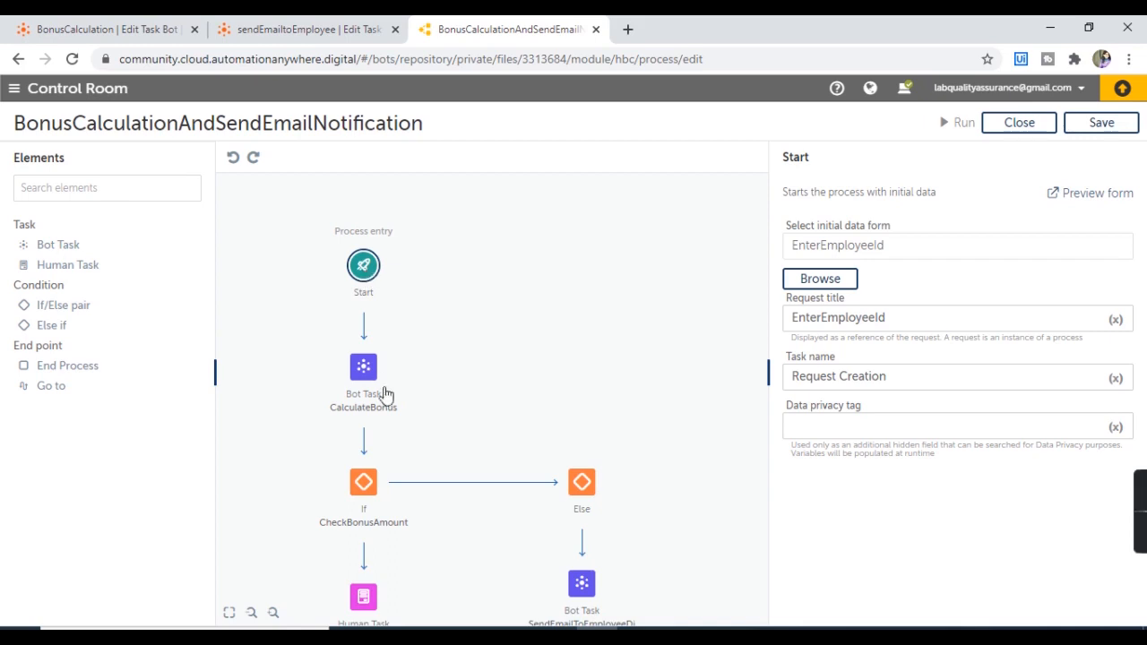
{"action": "left_click", "coordinate": [358, 375]}
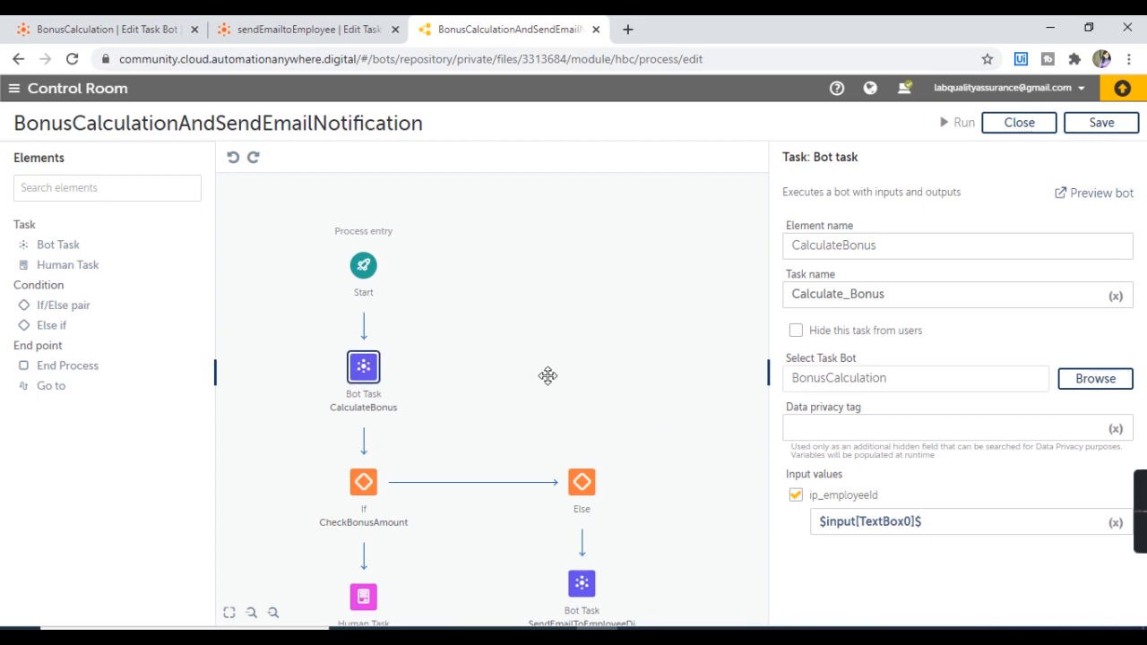
{"action": "left_click_drag", "start_coordinate": [660, 445], "coordinate": [675, 358]}
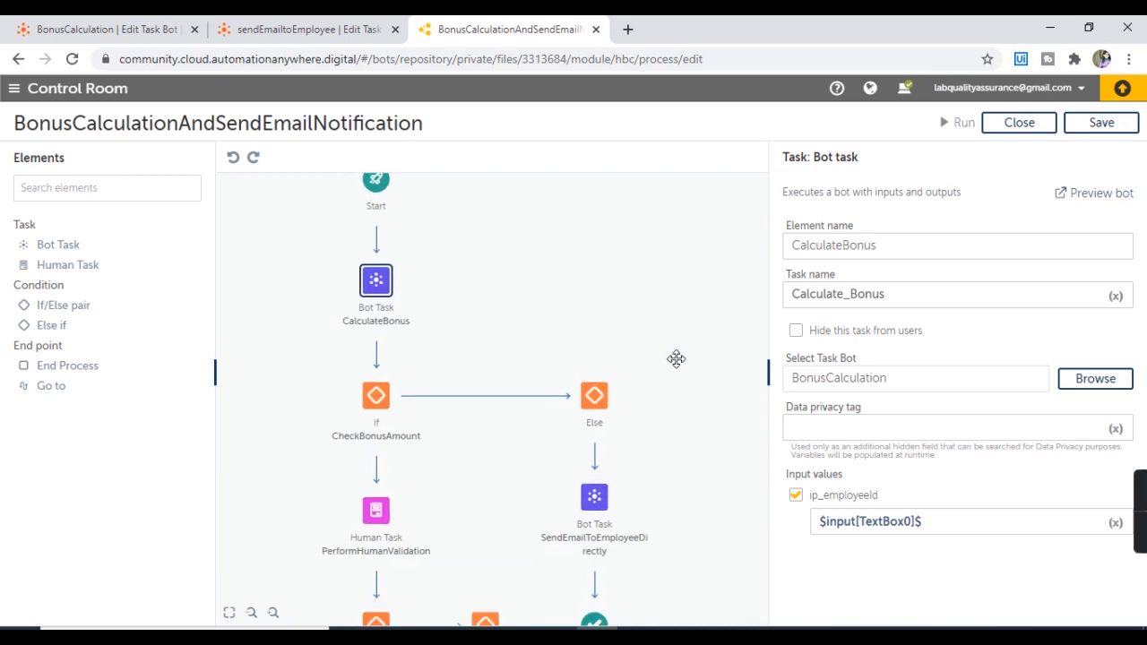
{"action": "left_click", "coordinate": [376, 401]}
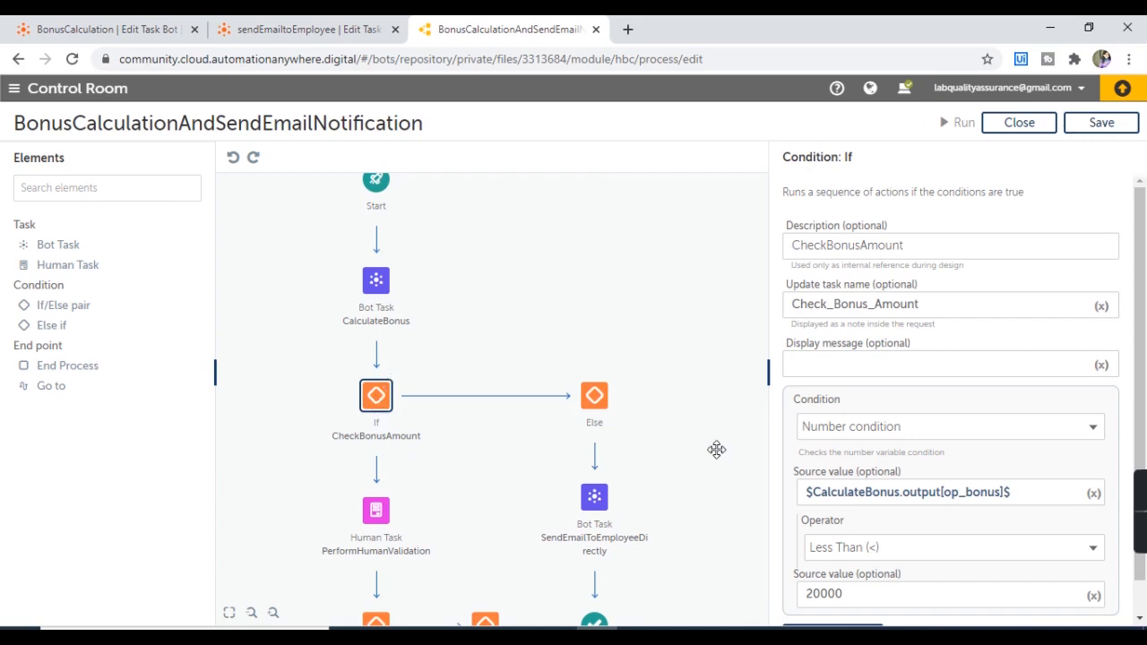
{"action": "scroll", "coordinate": [627, 439], "scroll_direction": "down", "scroll_amount": 1}
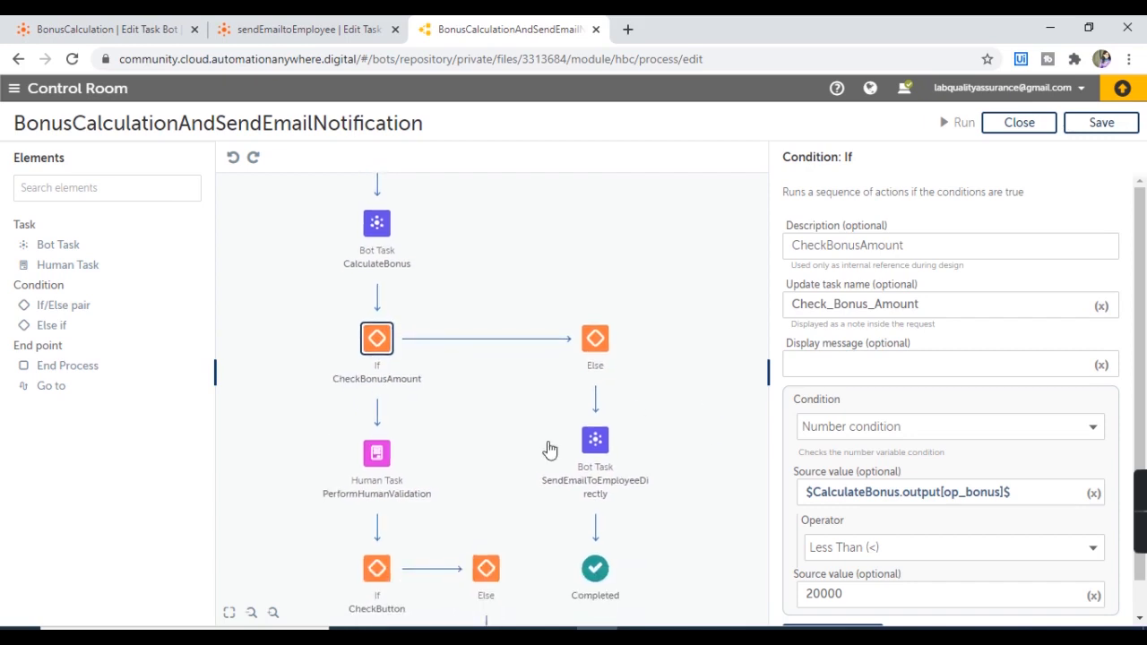
{"action": "left_click", "coordinate": [380, 464]}
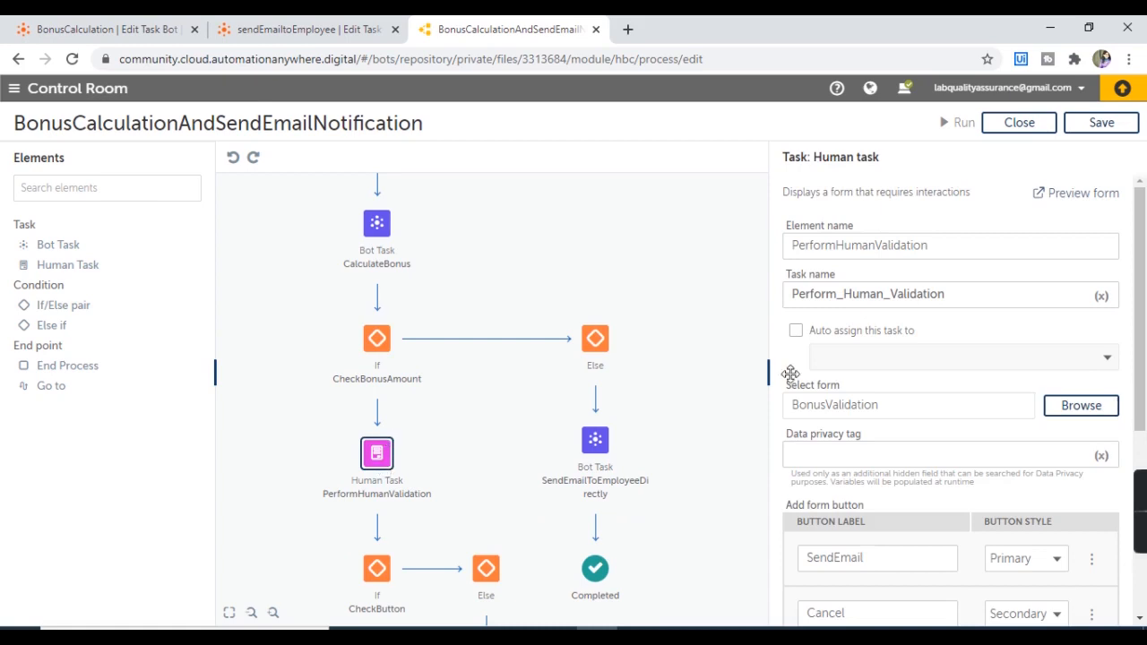
{"action": "left_click_drag", "start_coordinate": [1141, 280], "coordinate": [1138, 463]}
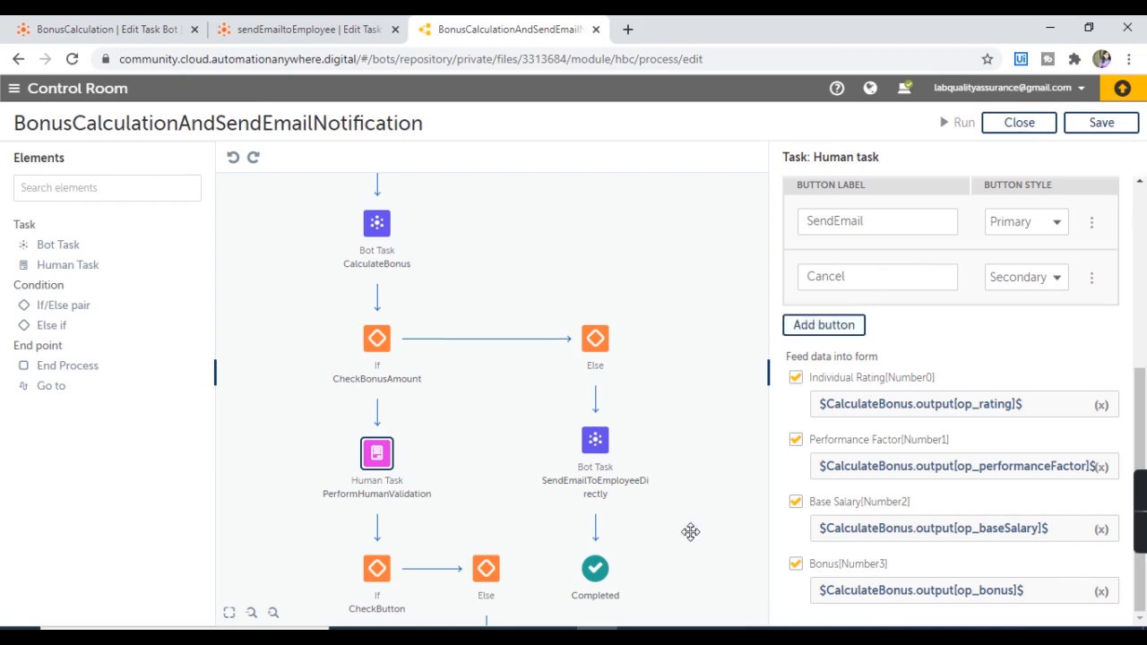
- Review the CheckButton condition and the input values of the sendEmailToEmployee and SendEmailToEmployeeDirectly bot tasks
{"action": "left_click_drag", "start_coordinate": [686, 532], "coordinate": [700, 421]}
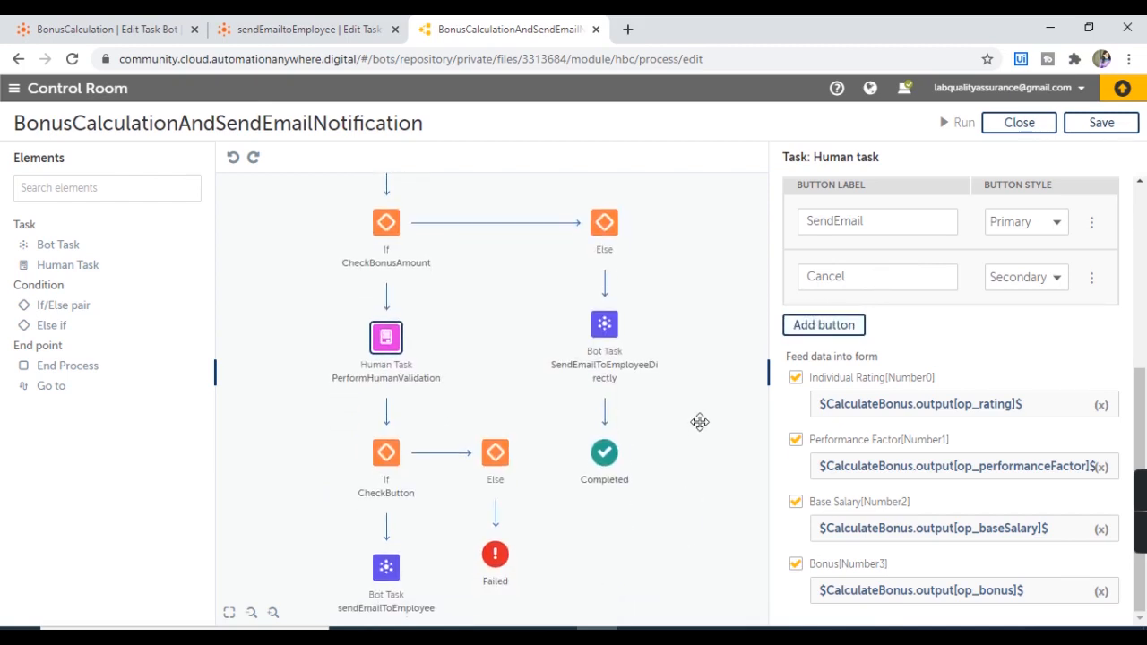
{"action": "left_click", "coordinate": [385, 462]}
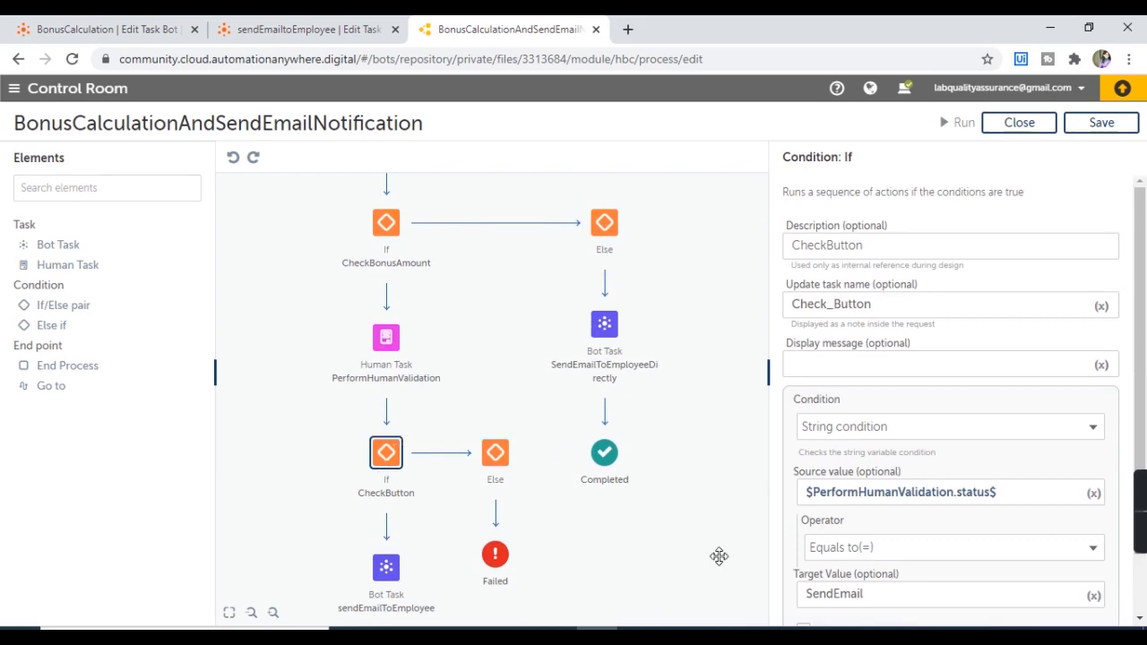
{"action": "left_click_drag", "start_coordinate": [720, 553], "coordinate": [707, 476]}
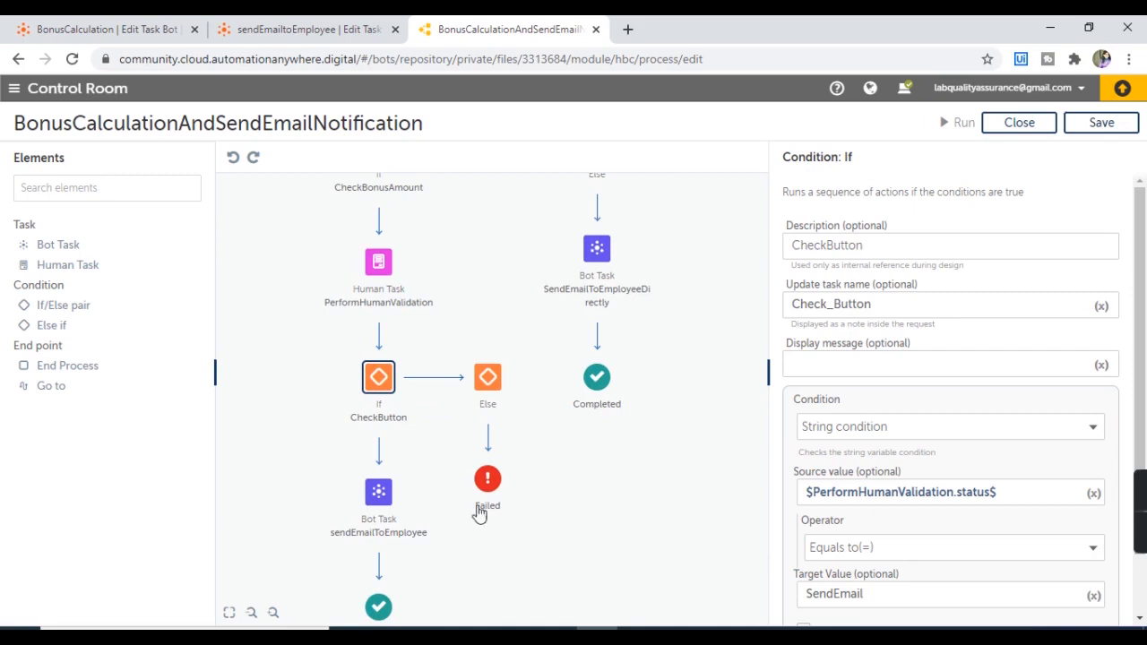
{"action": "left_click", "coordinate": [375, 504]}
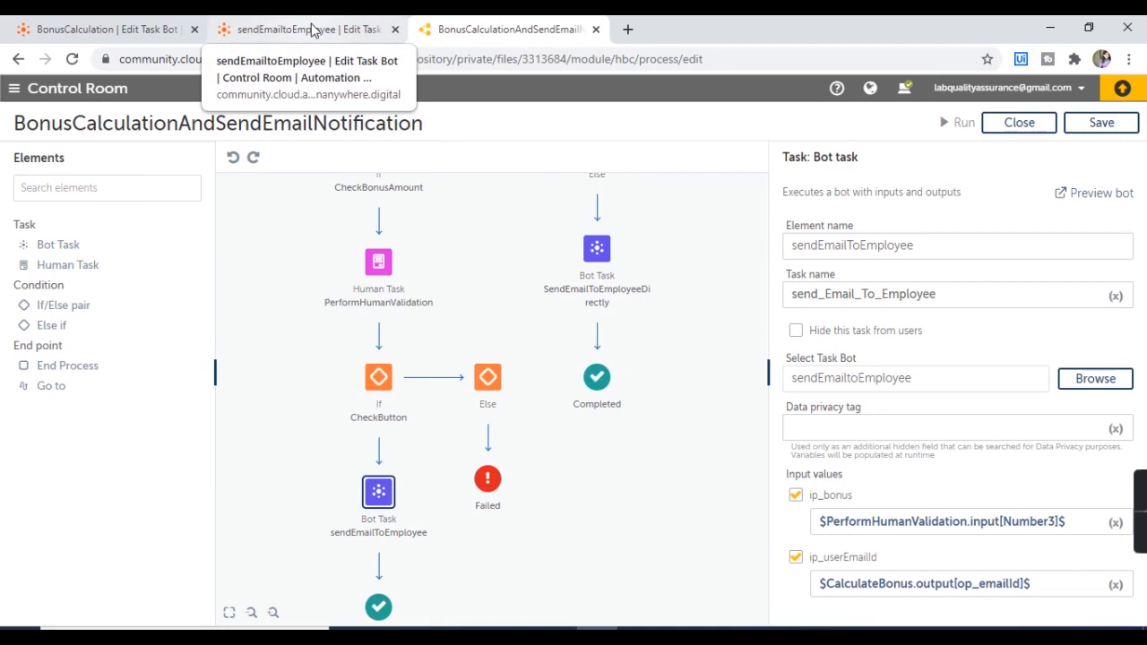
{"action": "left_click_drag", "start_coordinate": [650, 471], "coordinate": [635, 568]}
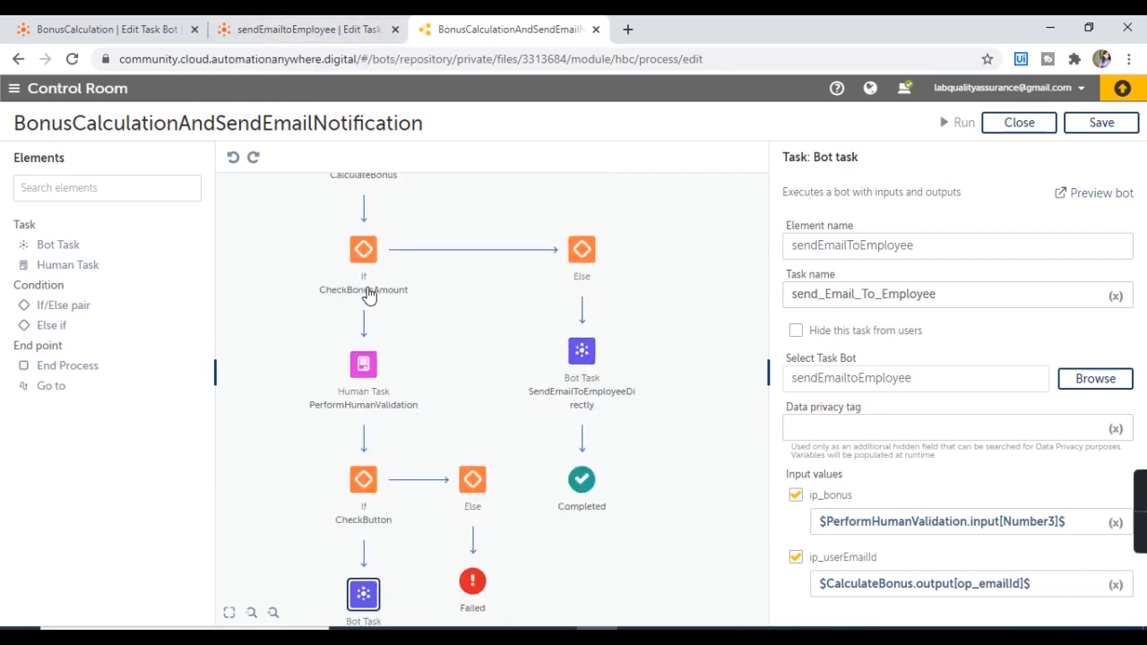
{"action": "left_click", "coordinate": [589, 362]}
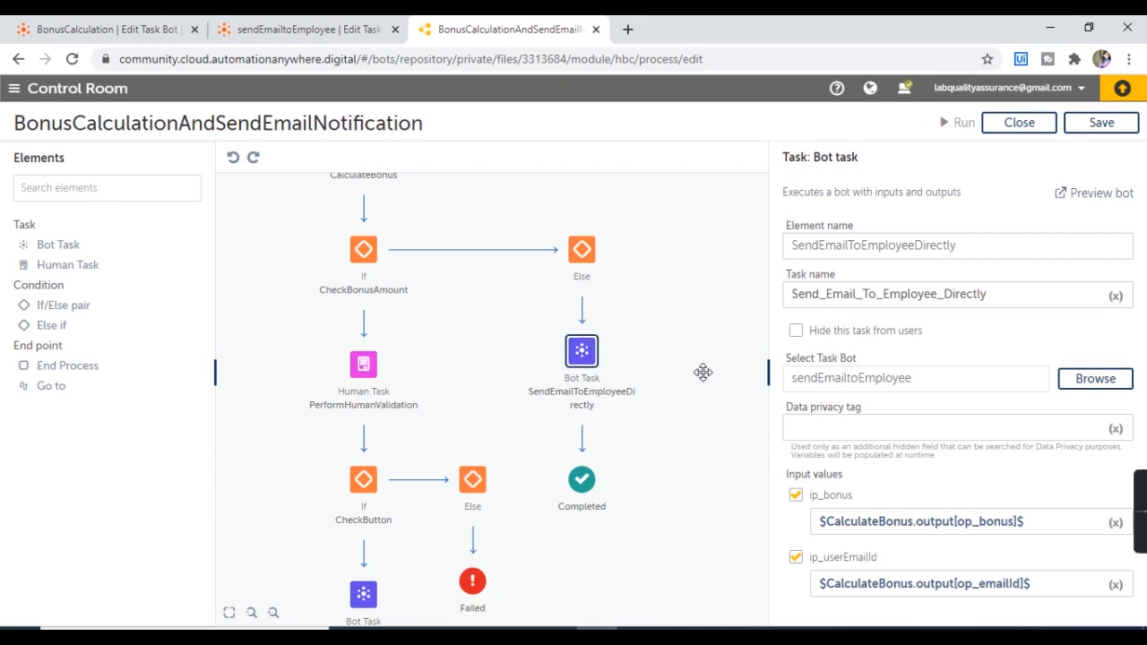
{"action": "scroll", "coordinate": [701, 370], "scroll_direction": "up", "scroll_amount": 3}
{"action": "scroll", "coordinate": [693, 389], "scroll_direction": "up", "scroll_amount": 2}
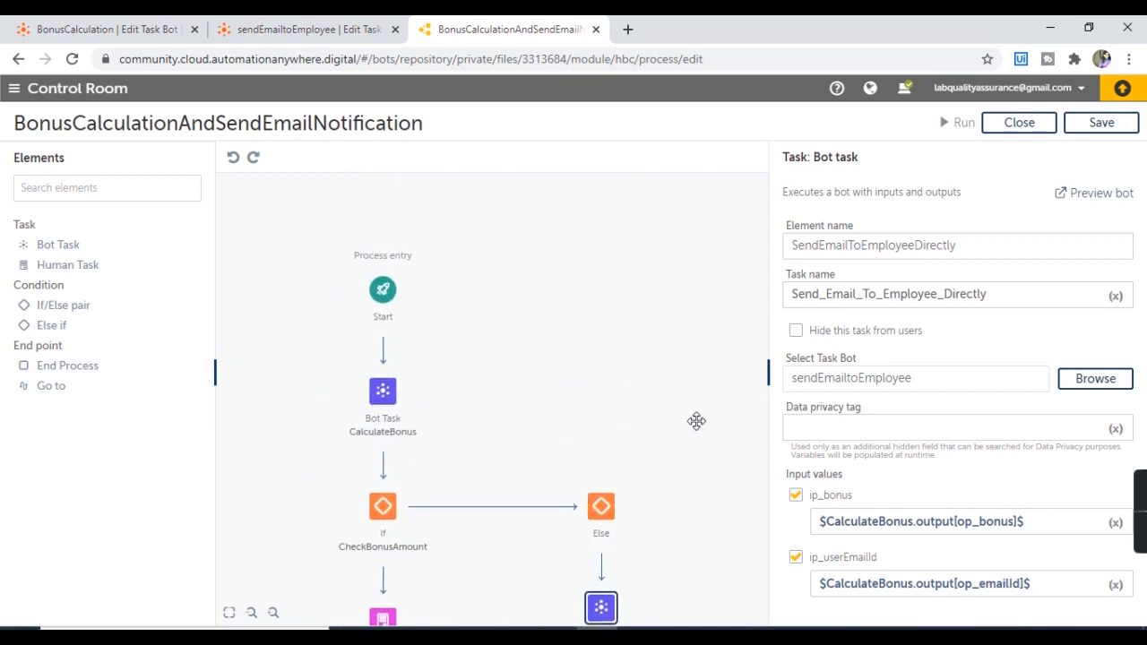
{"action": "scroll", "coordinate": [693, 389], "scroll_direction": "down", "scroll_amount": 1}
- Save and run the process, consulting bonusCalculation.xlsx for an employee to test with
{"action": "left_click", "coordinate": [1102, 123]}
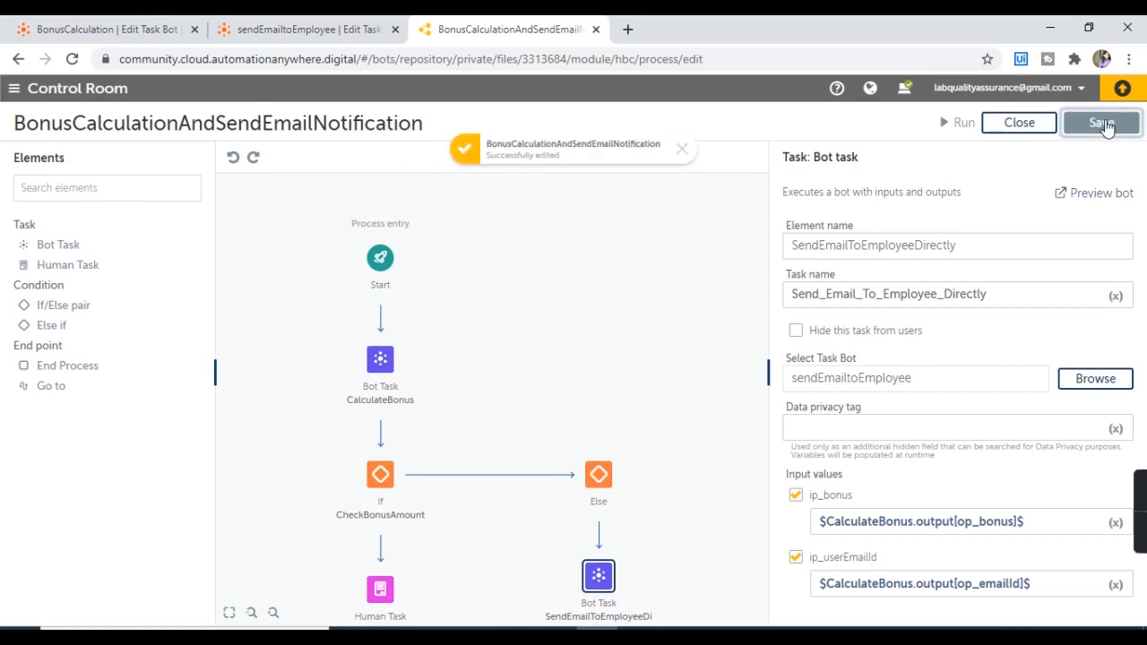
{"action": "left_click", "coordinate": [947, 125]}
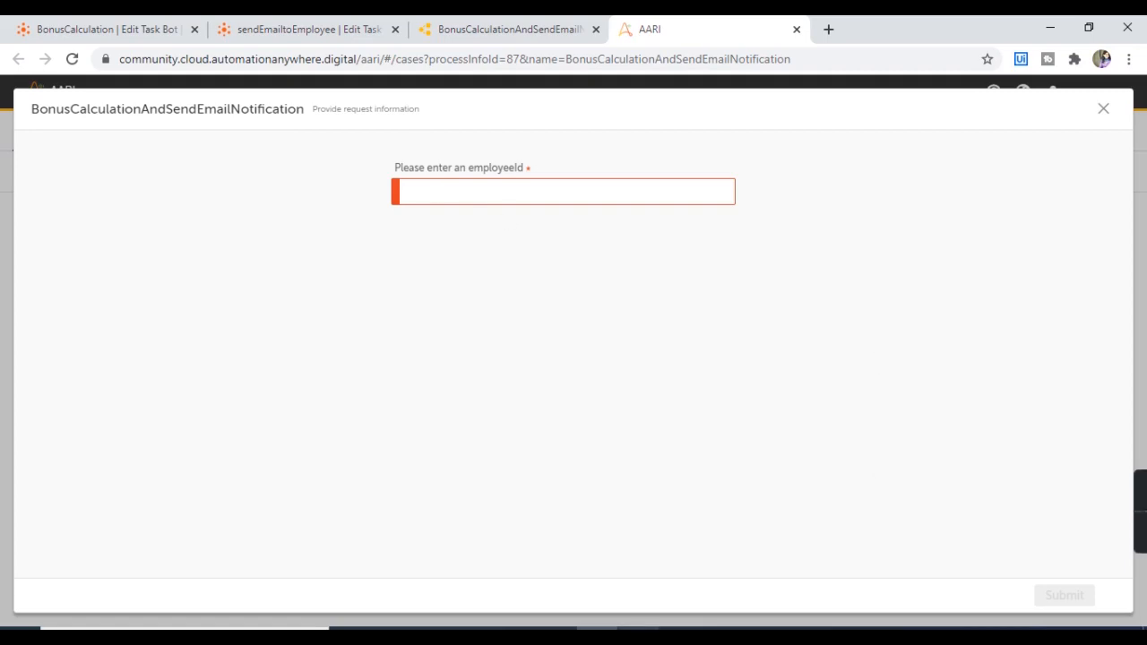
{"action": "left_click", "coordinate": [638, 630]}
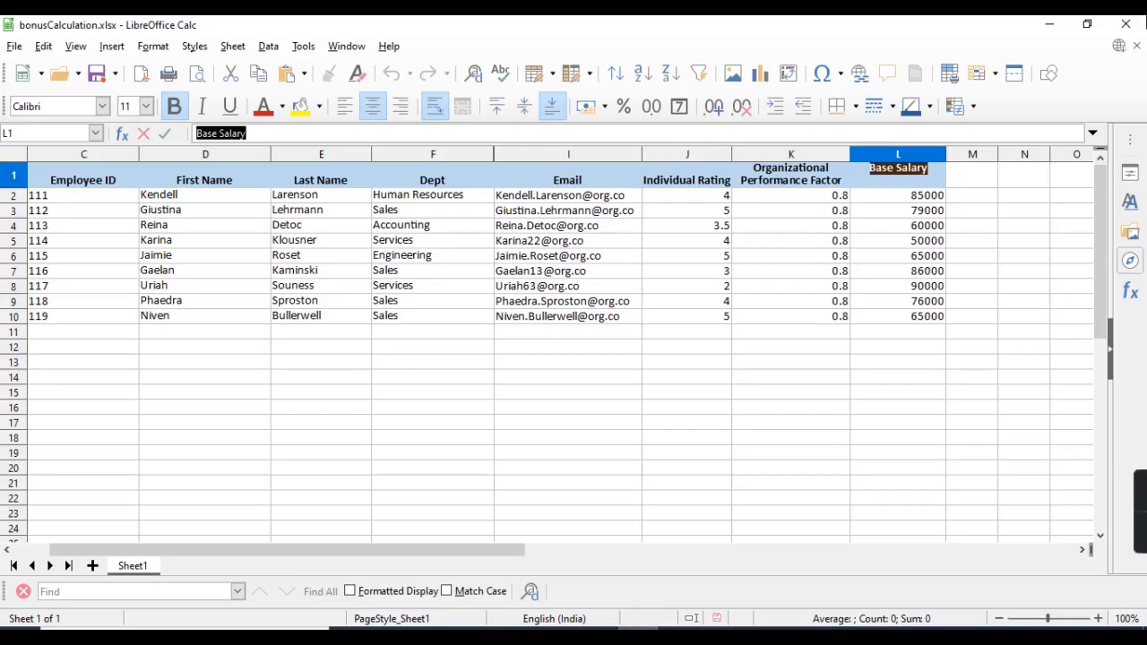
{"action": "left_click", "coordinate": [1132, 24]}
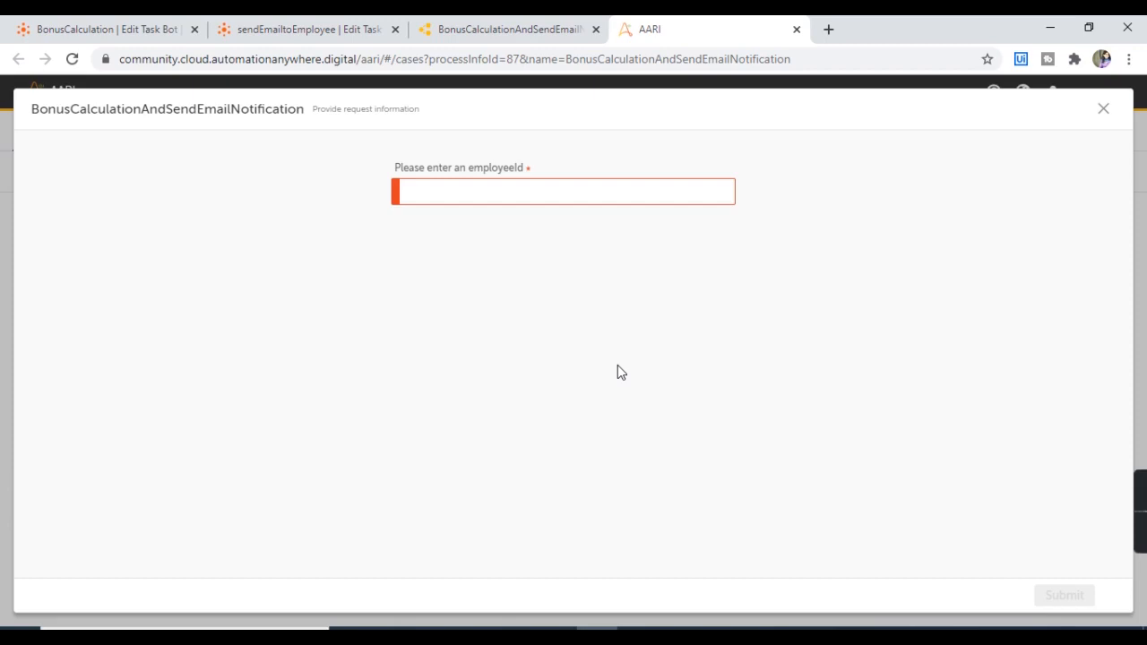
- Enter the test employee's ID in the request form and submit it
{"action": "left_click", "coordinate": [479, 192]}
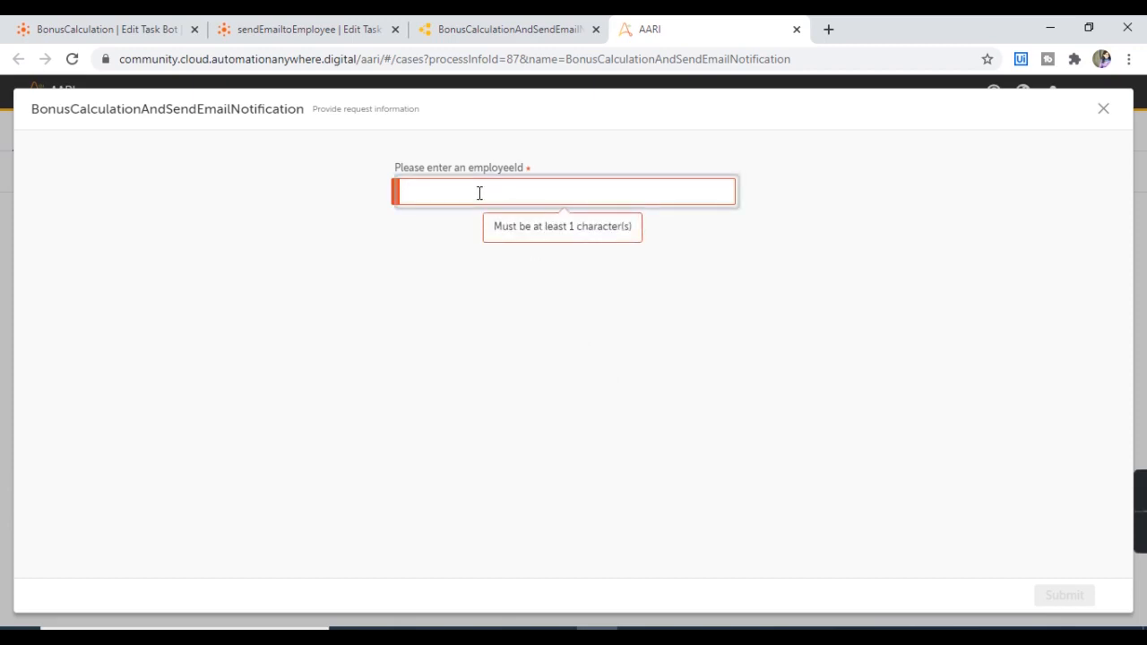
{"action": "type", "text": "1"}
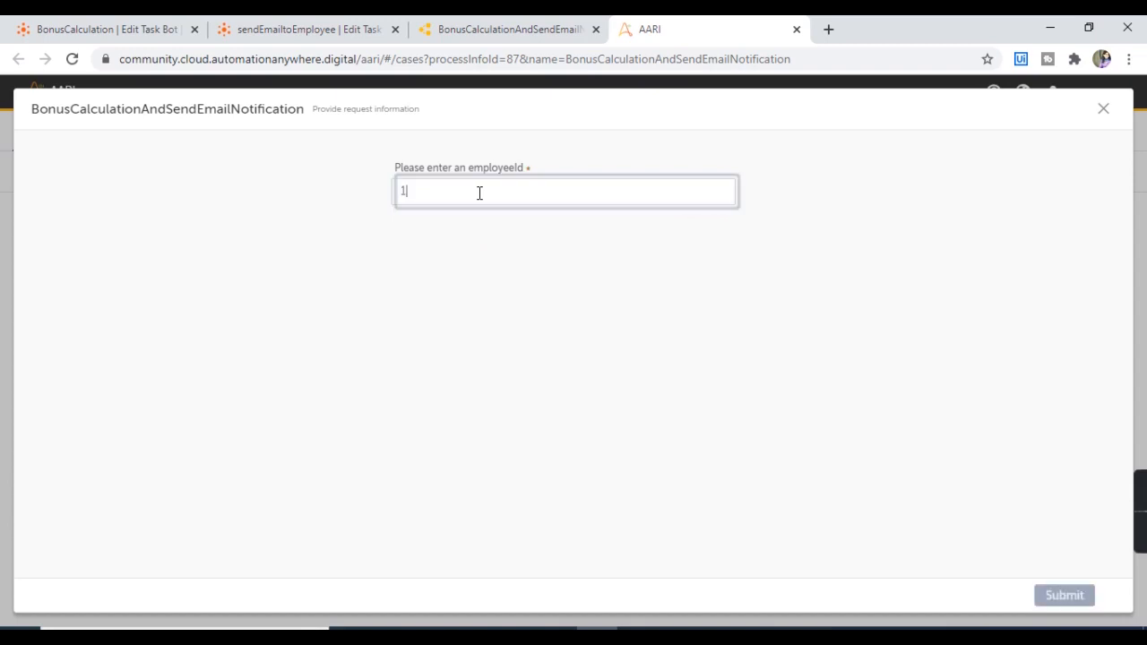
{"action": "type", "text": "1"}
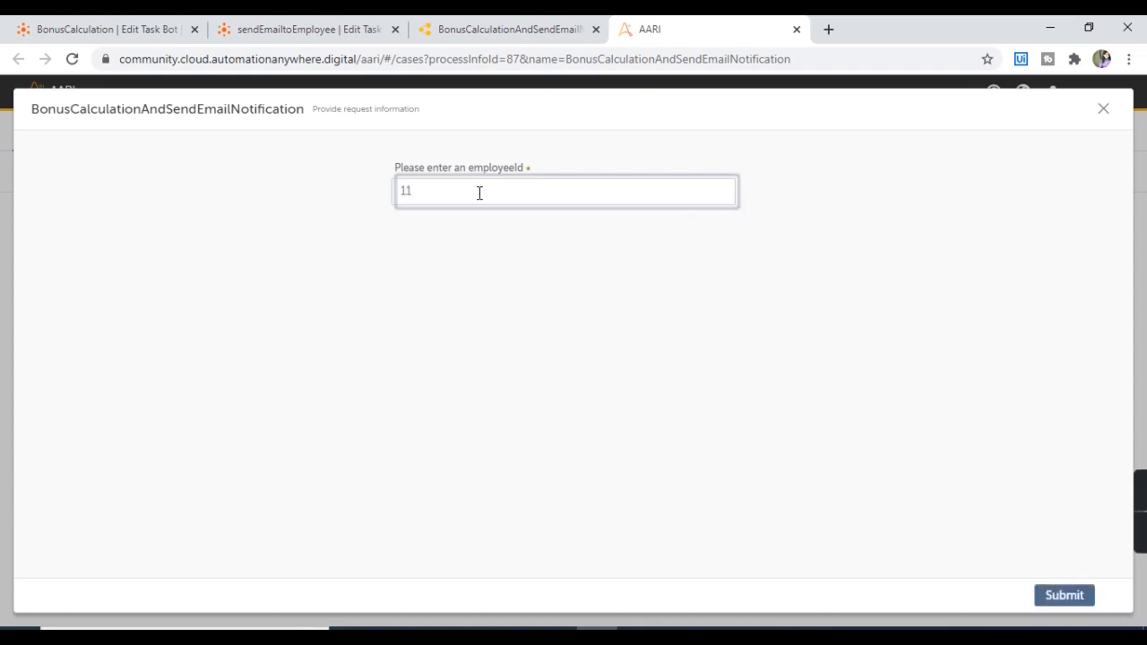
{"action": "type", "text": "4"}
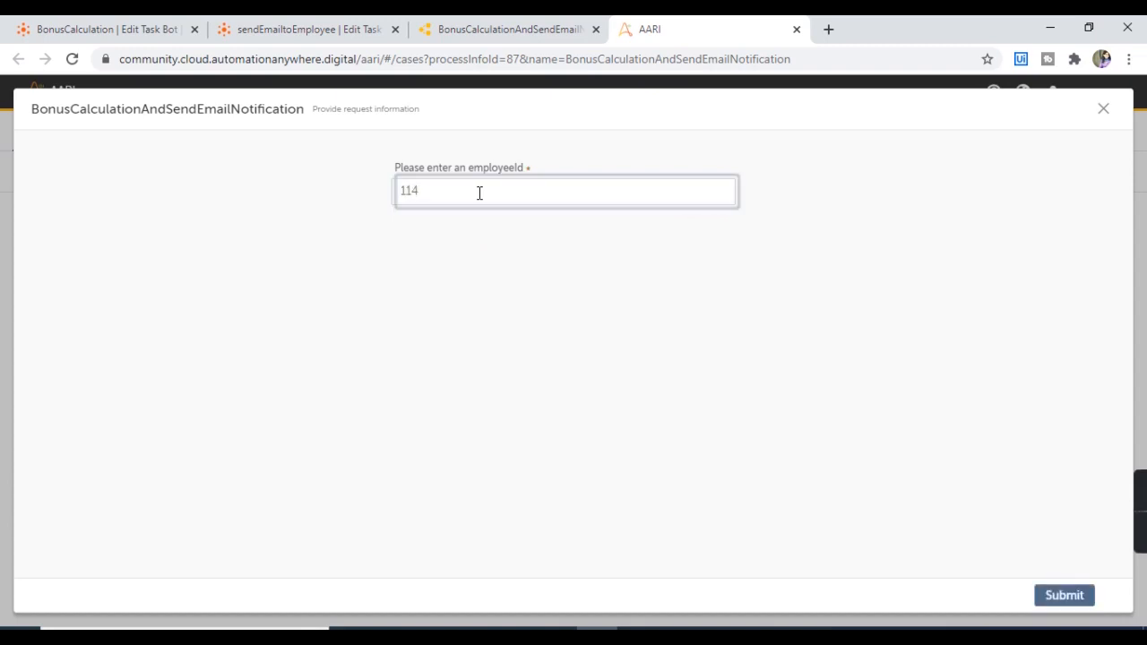
{"action": "left_click", "coordinate": [1063, 595]}
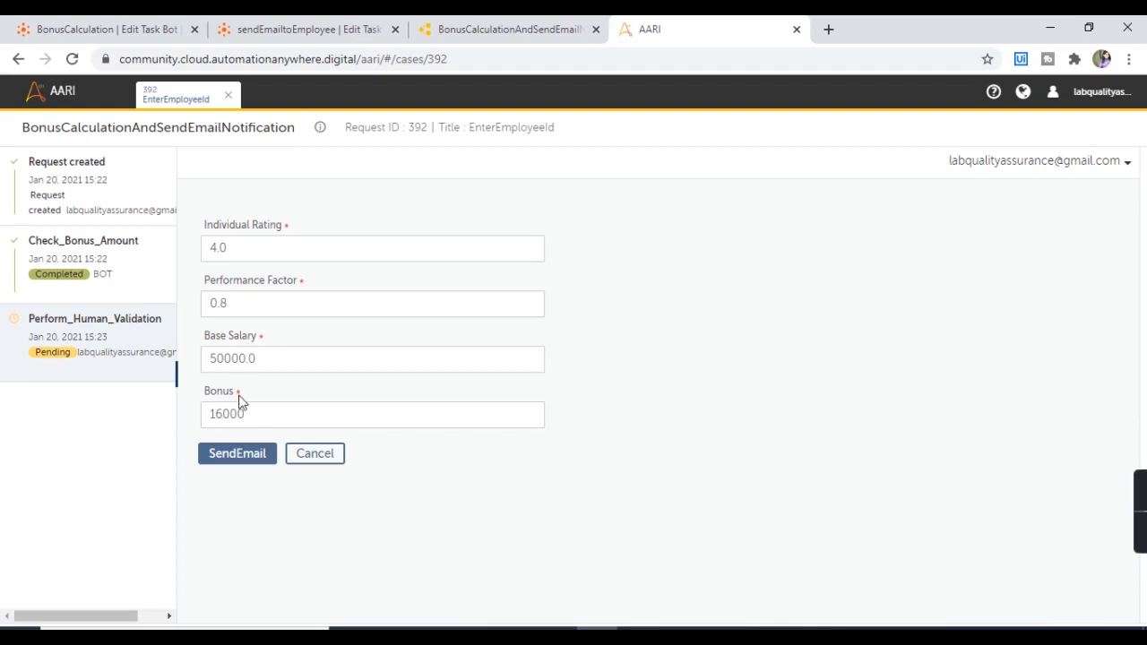
- Edit the Individual Rating in the human validation form and approve sending the bonus email to the employee
{"action": "left_click", "coordinate": [240, 249]}
{"action": "key", "text": "BackSpace"}
{"action": "key", "text": "BackSpace"}
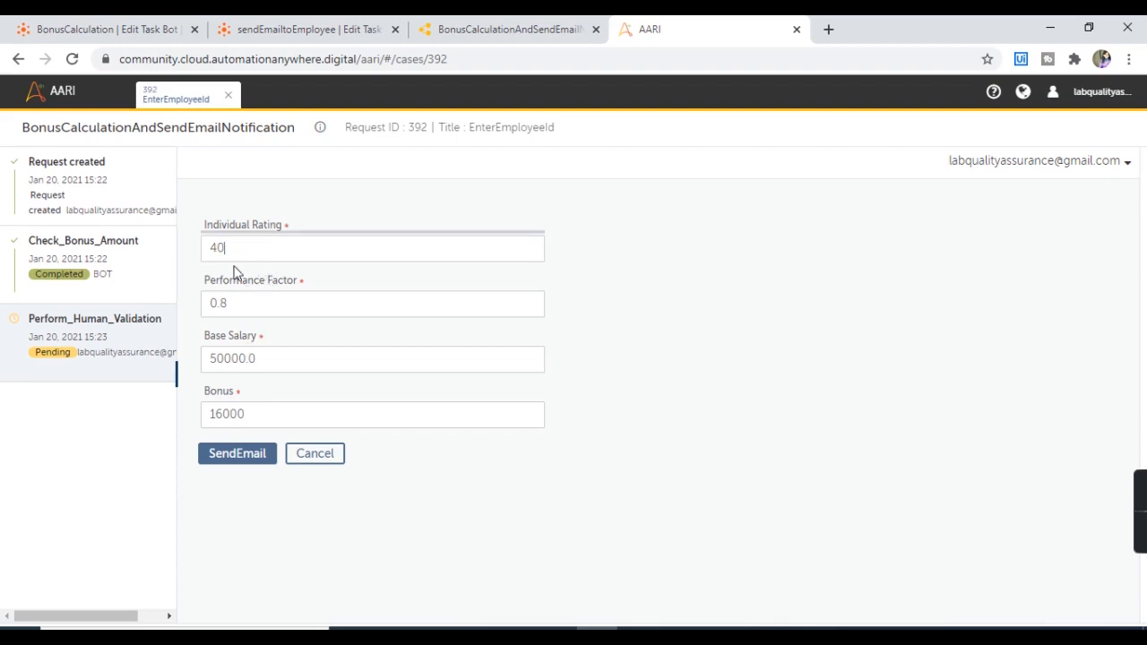
{"action": "type", "text": "0"}
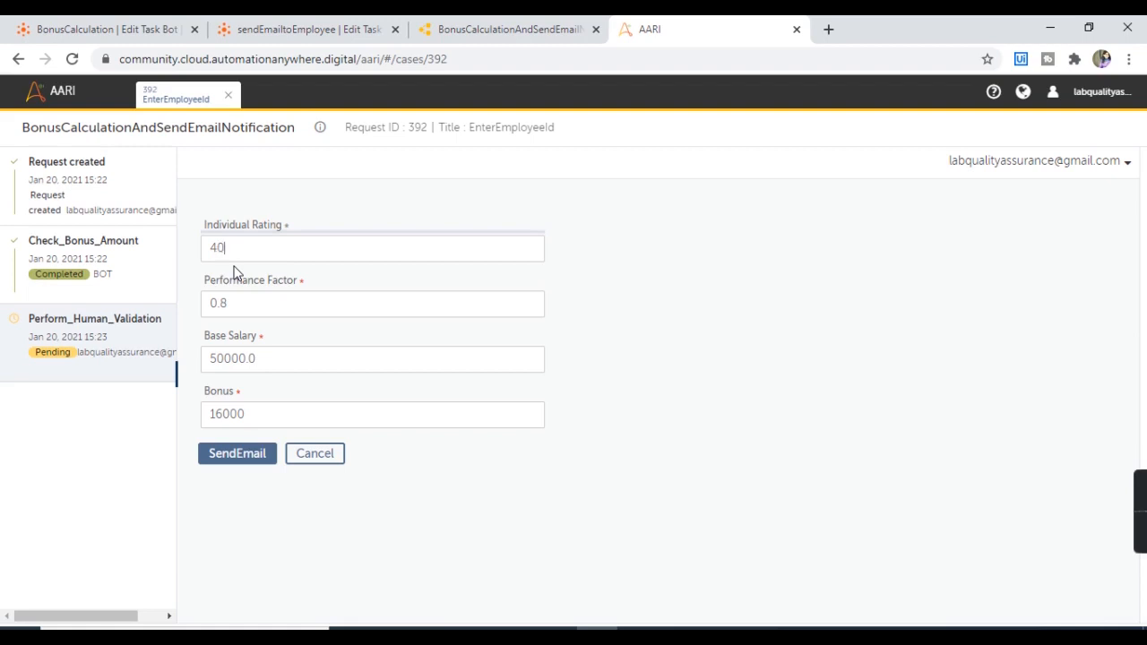
{"action": "key", "text": "BackSpace"}
{"action": "type", "text": "0"}
{"action": "key", "text": "BackSpace"}
{"action": "left_click", "coordinate": [236, 461]}
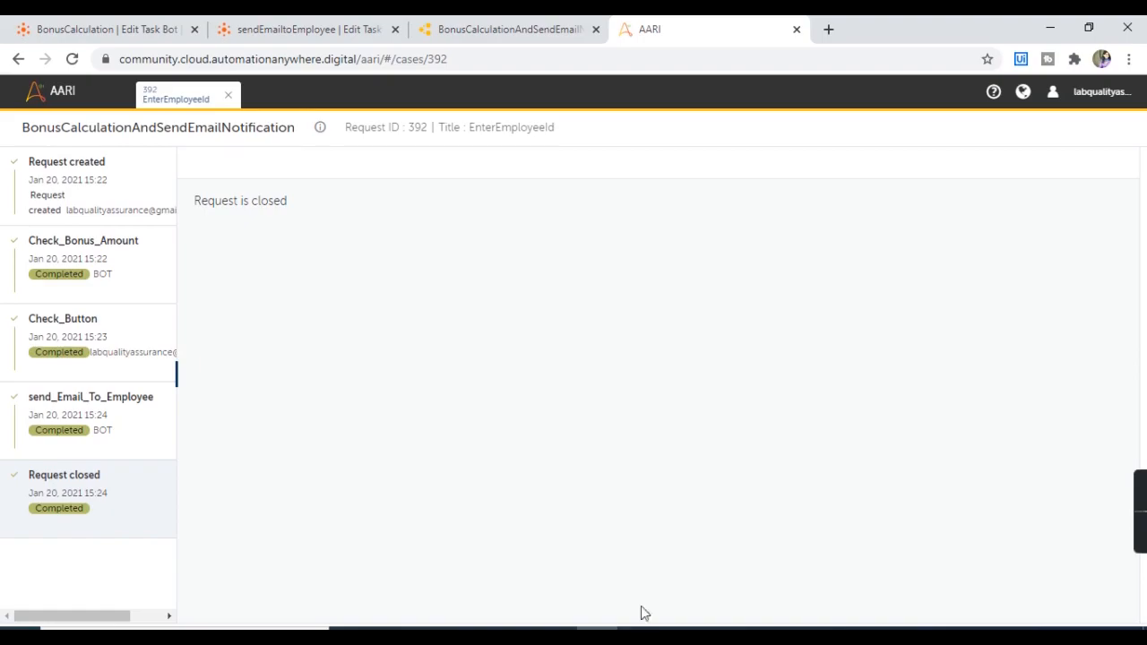
- Switch to the Gmail inbox and open the newest Bonus Details email to check the bonus amount it states
{"action": "left_click", "coordinate": [644, 636]}
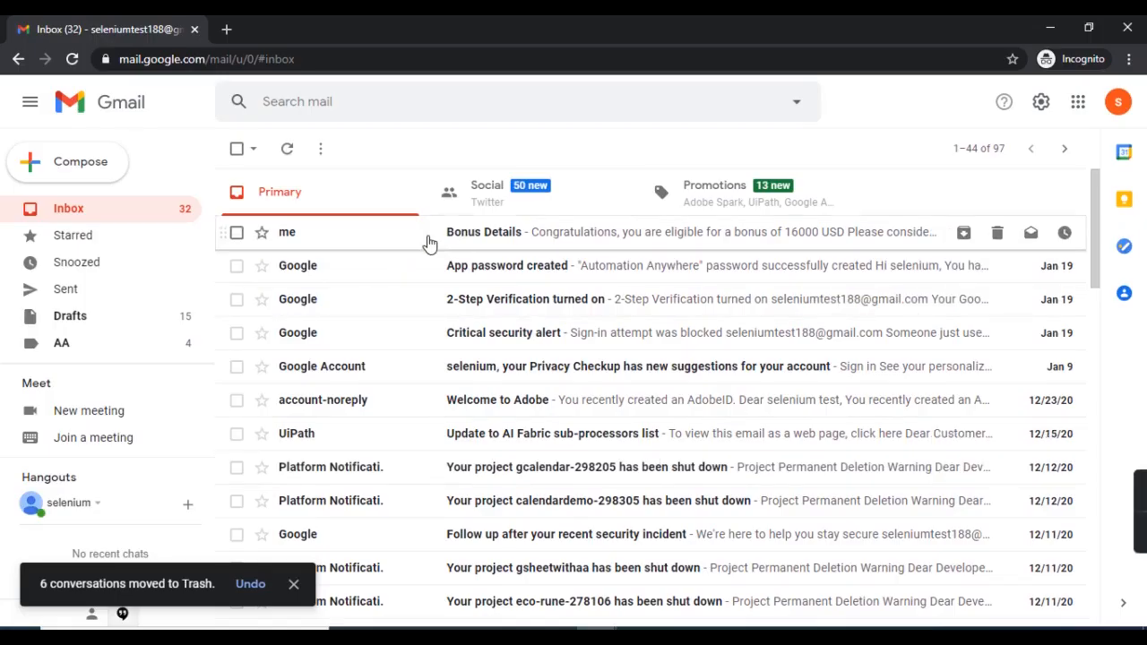
{"action": "left_click", "coordinate": [488, 242]}
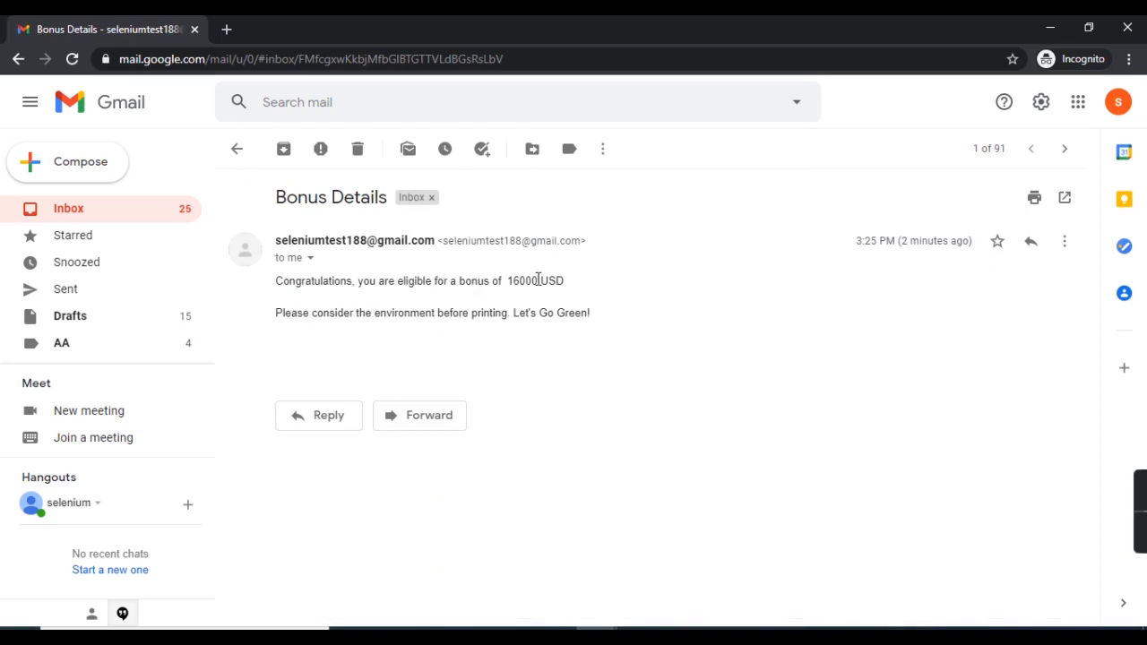
{"action": "left_click_drag", "start_coordinate": [504, 282], "coordinate": [539, 283]}
{"action": "mouse_move", "coordinate": [378, 238]}
- Return to the BonusCalculationAndSendEmailNotification process in Control Room, run it again and submit another test employee's ID
{"action": "left_click", "coordinate": [593, 633]}
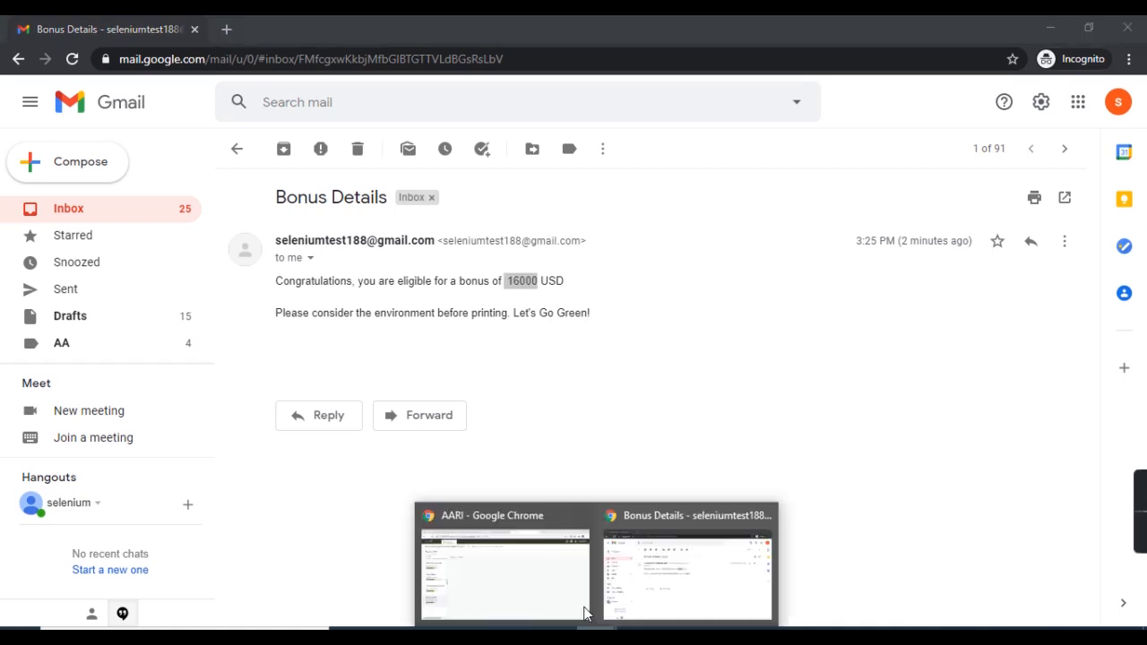
{"action": "left_click", "coordinate": [541, 574]}
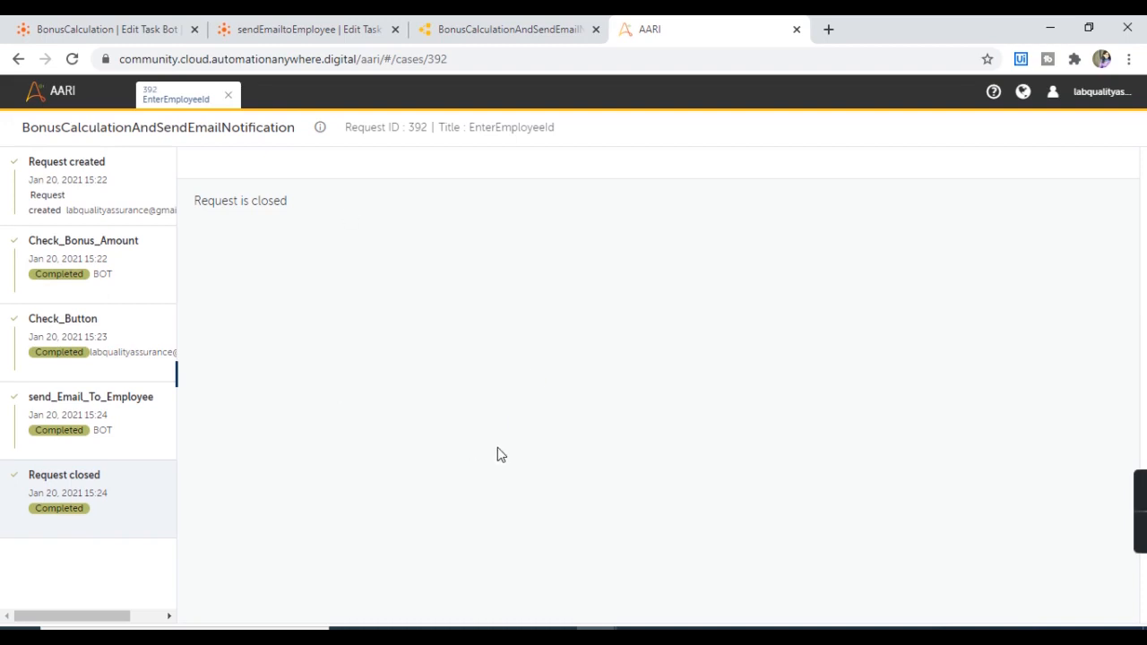
{"action": "left_click", "coordinate": [458, 22]}
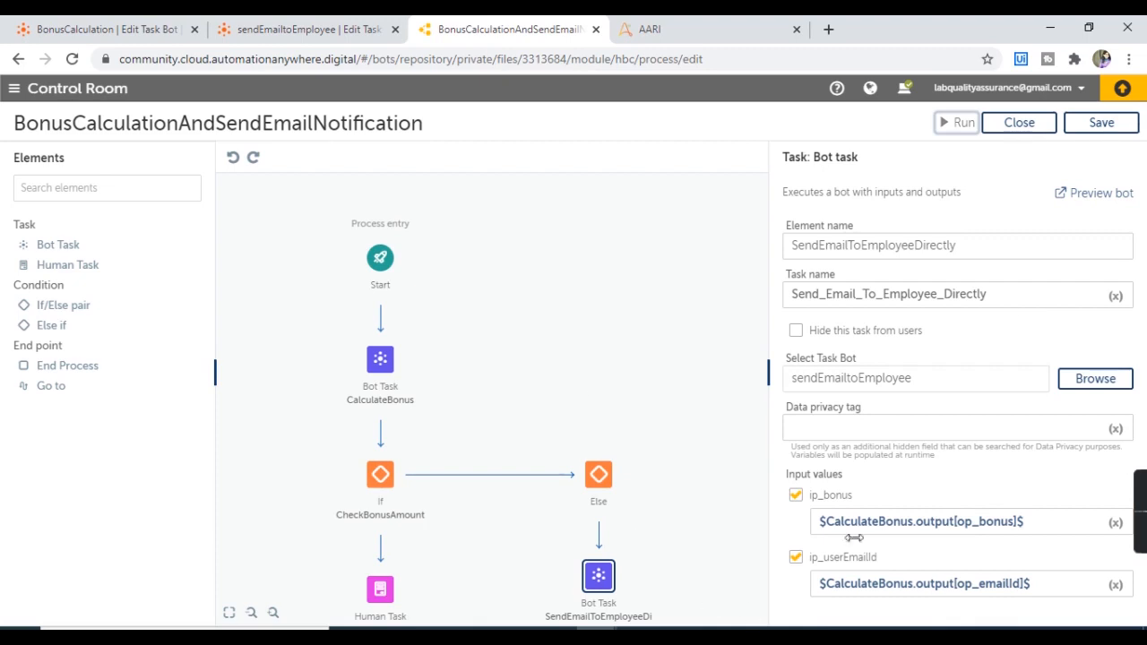
{"action": "left_click", "coordinate": [948, 125]}
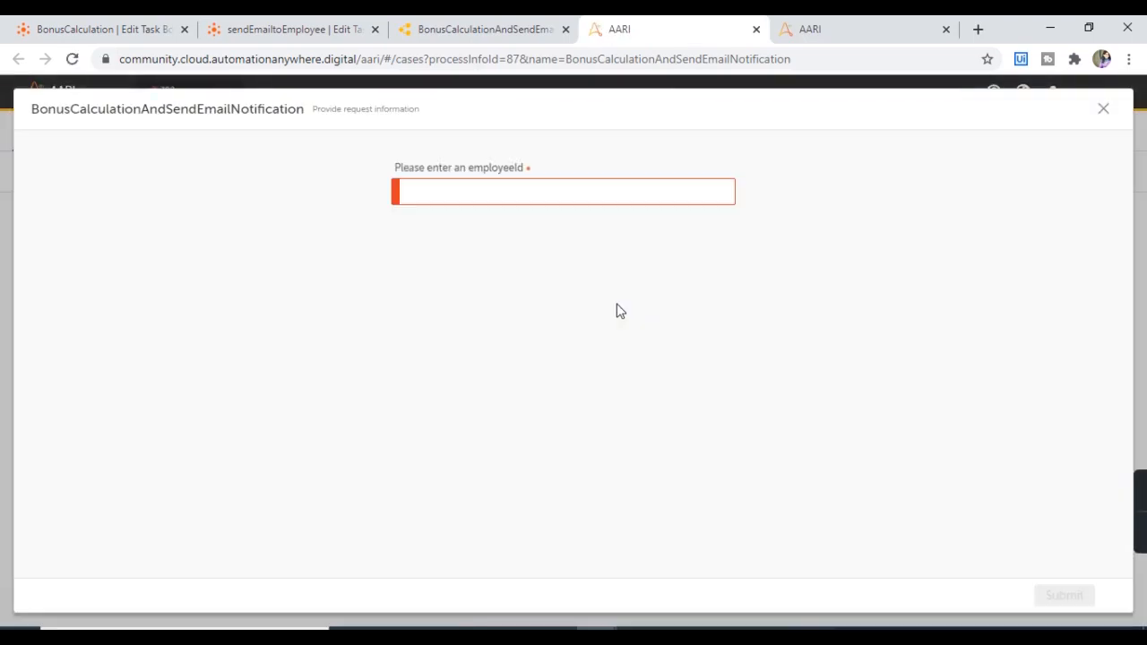
{"action": "left_click", "coordinate": [447, 187]}
{"action": "type", "text": "111"}
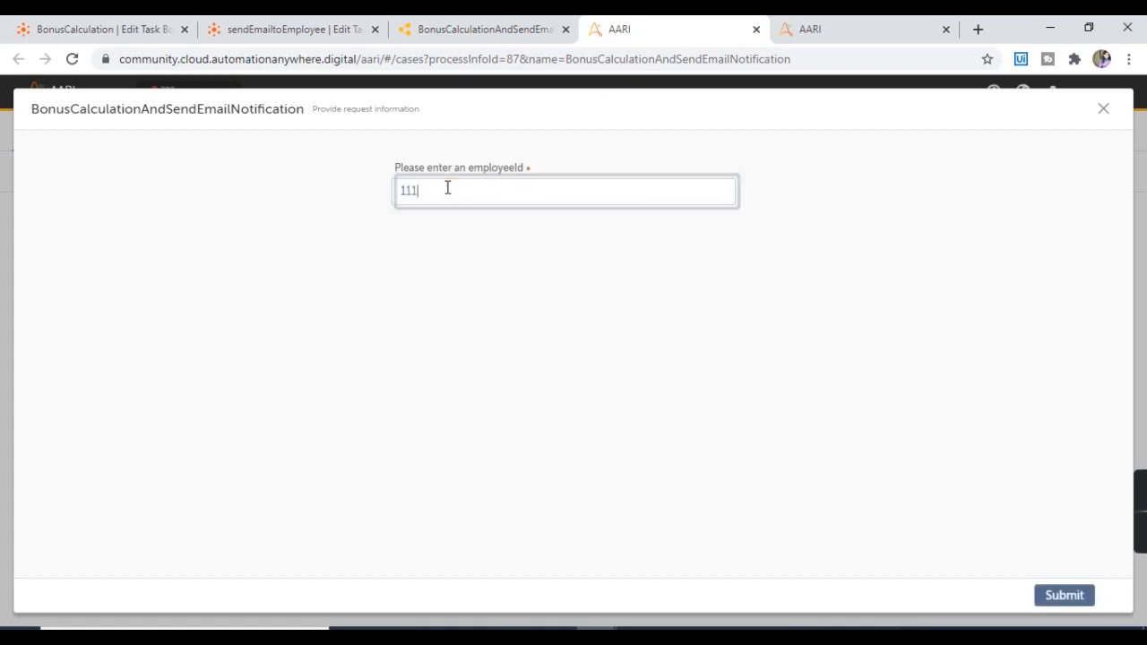
{"action": "left_click", "coordinate": [1066, 594]}
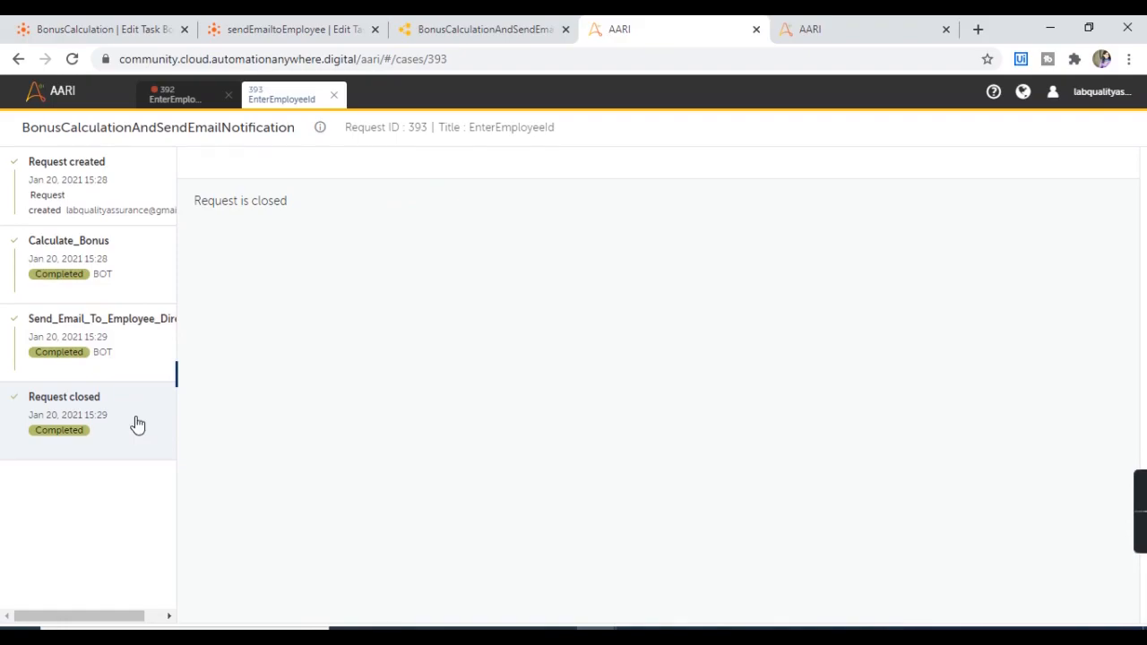
- Switch to Gmail, refresh the inbox and check the bonus amount in the newly received Bonus Details email
{"action": "key", "text": "alt+Tab"}
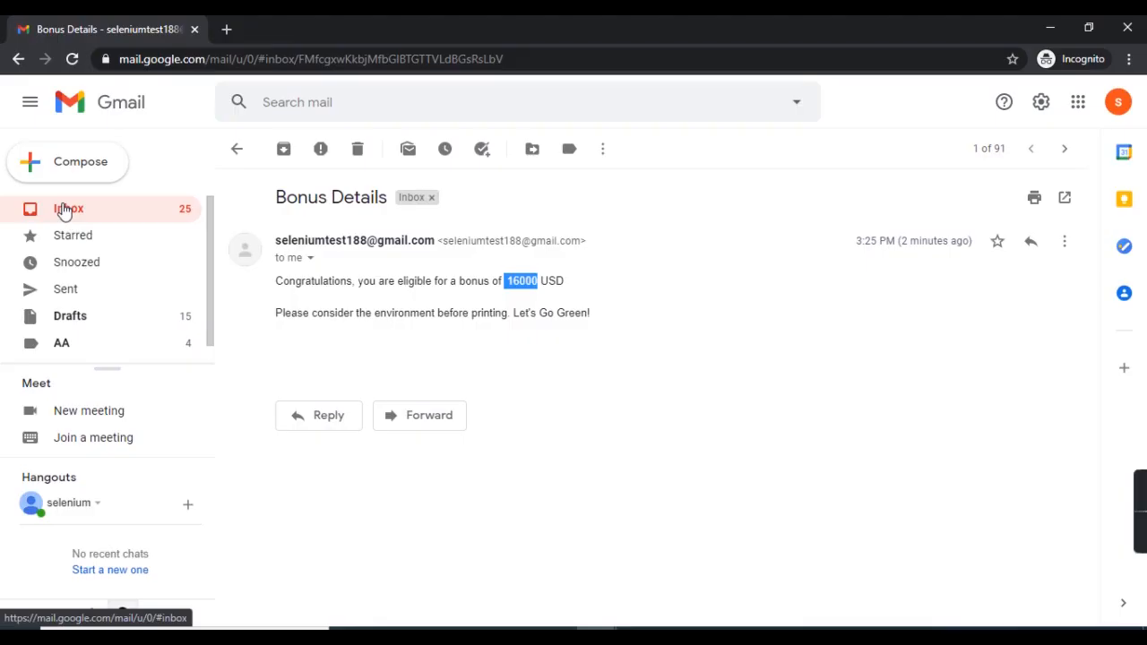
{"action": "left_click", "coordinate": [64, 209]}
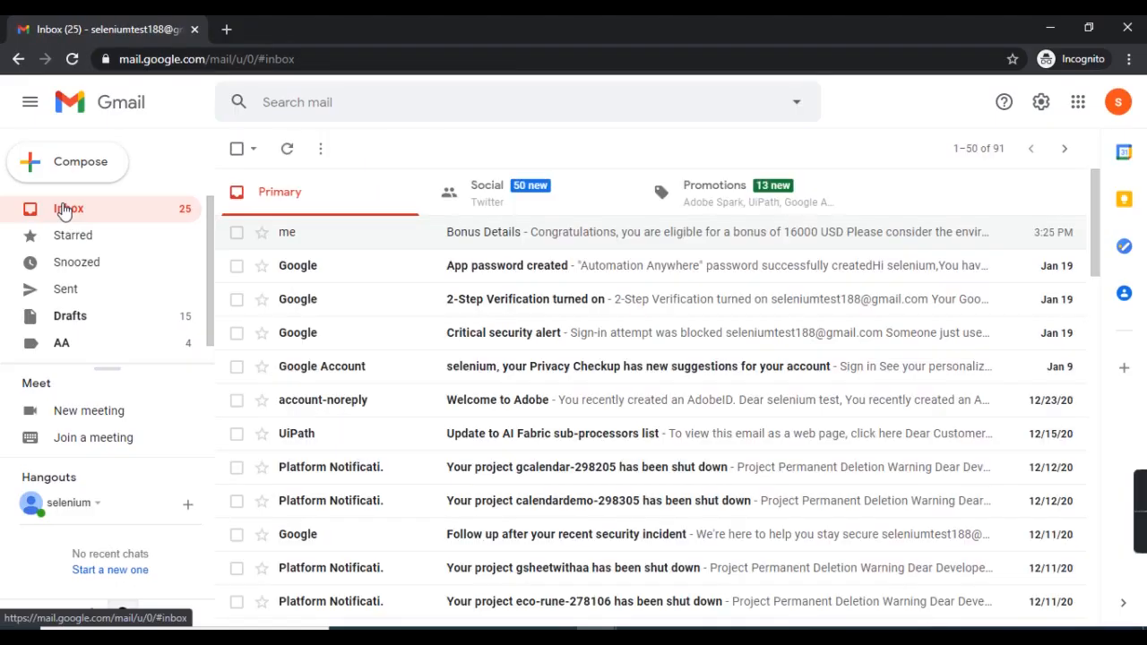
{"action": "left_click", "coordinate": [288, 148]}
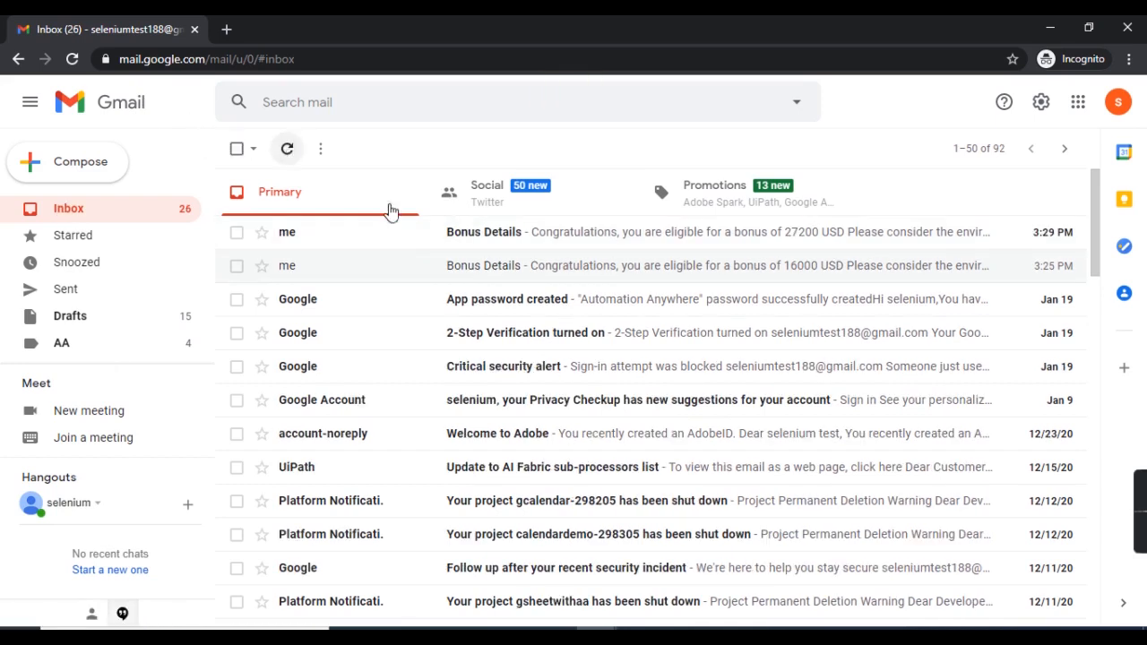
{"action": "left_click", "coordinate": [490, 246]}
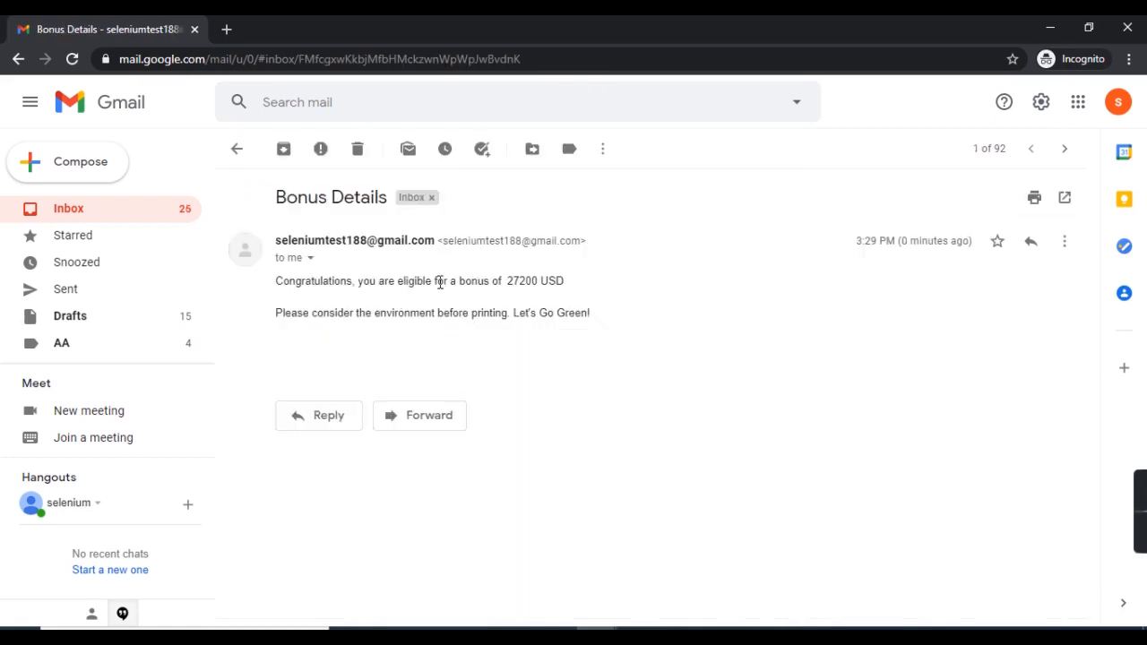
{"action": "left_click_drag", "start_coordinate": [438, 281], "coordinate": [603, 283]}
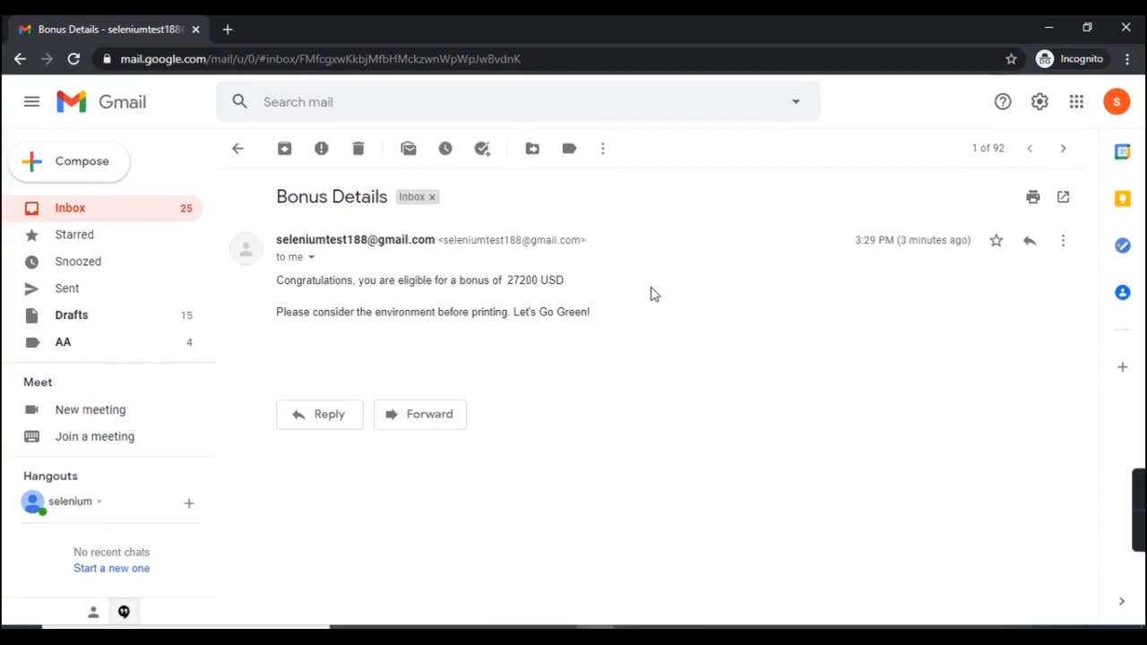
{"action": "double_click", "coordinate": [508, 279]}
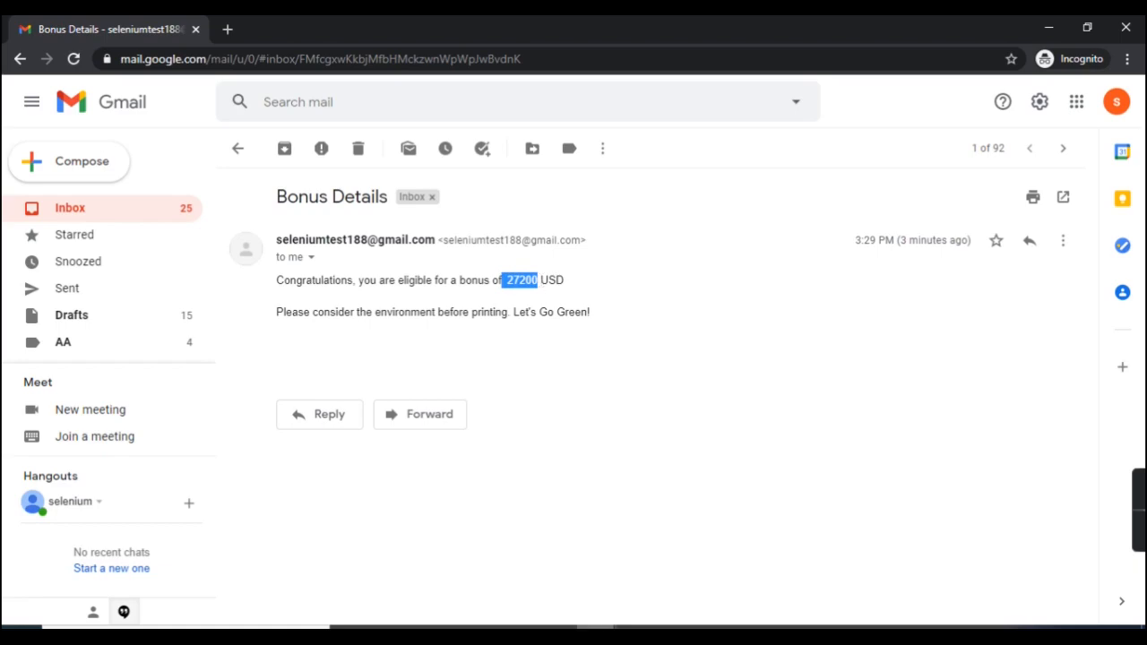
- Switch back to the closed AARI request and bring up the BonusCalculationAndSendEmailNotification process flow in Control Room
{"action": "left_click", "coordinate": [598, 638]}
{"action": "left_click", "coordinate": [525, 573]}
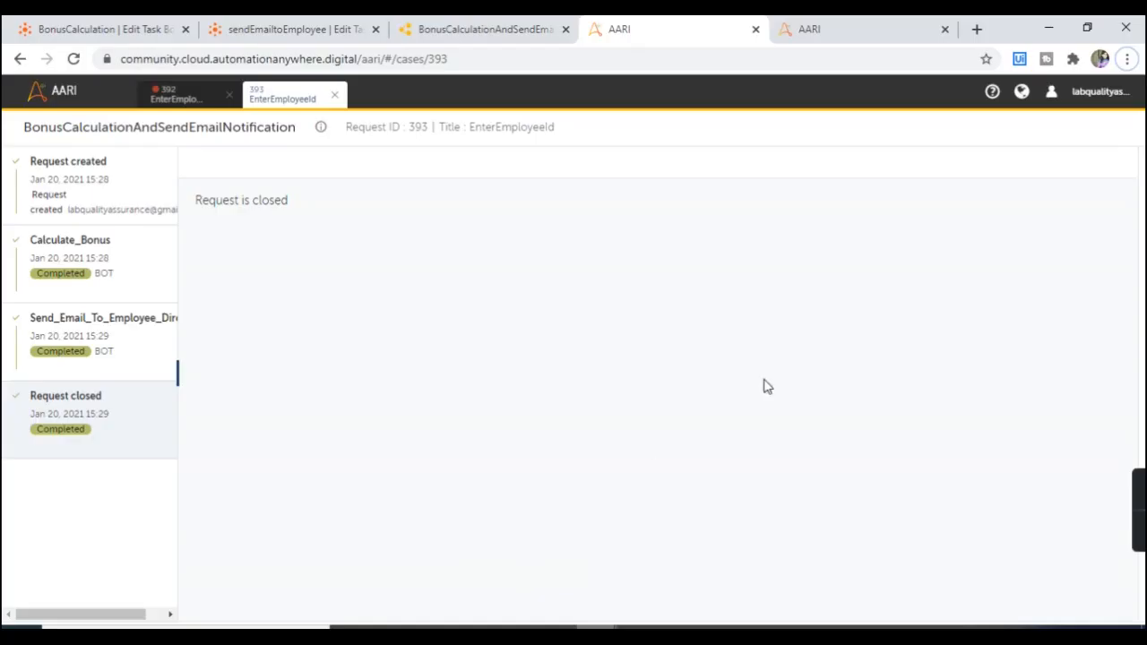
{"action": "left_click", "coordinate": [538, 25]}
{"action": "left_click", "coordinate": [721, 25]}
{"action": "left_click", "coordinate": [505, 25]}
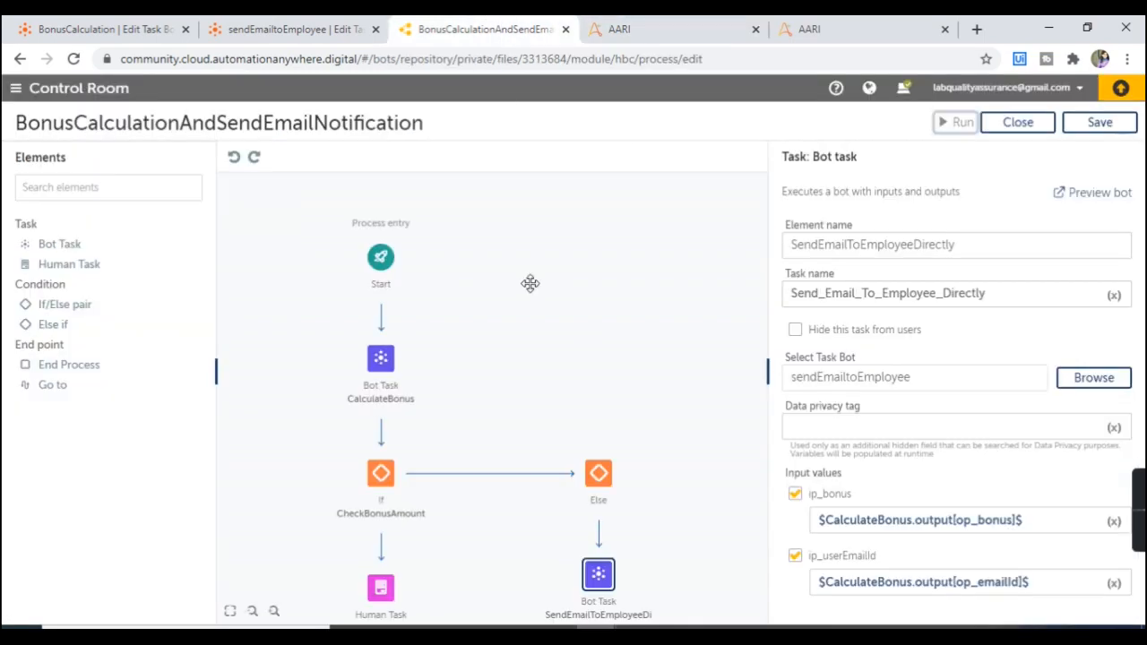